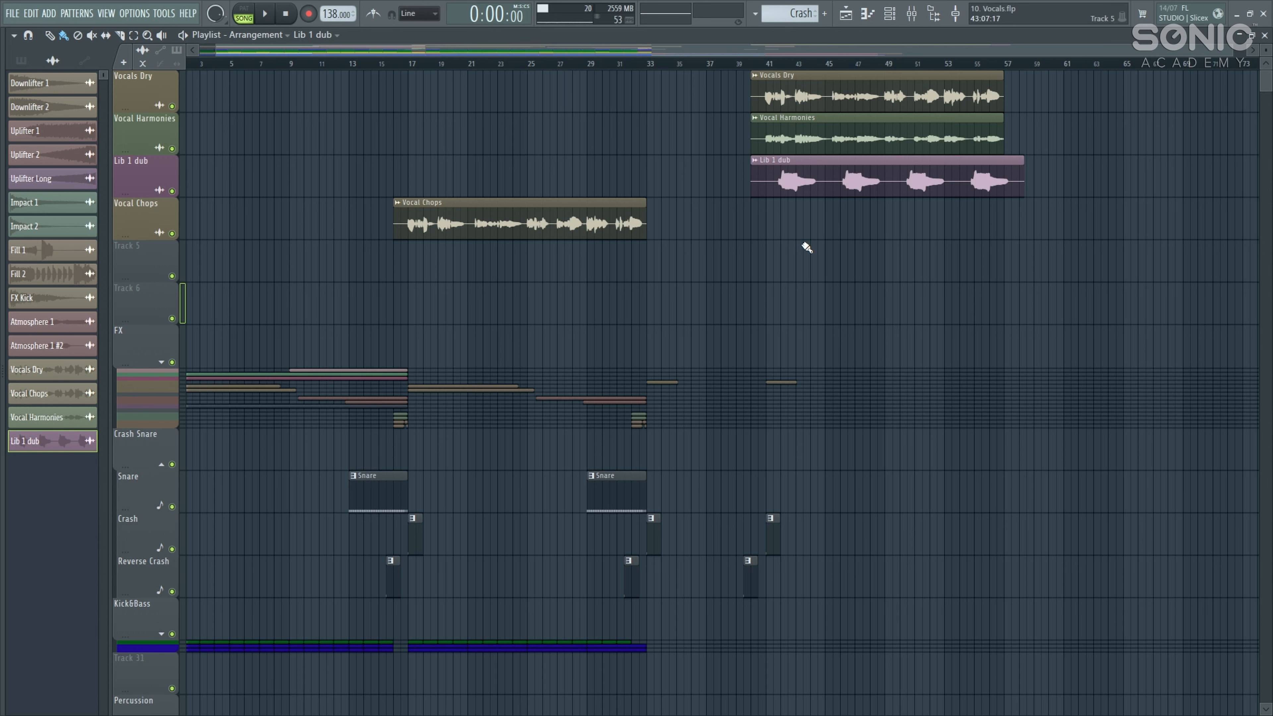
# - Slice the Vocal Chops clip at bars 25, 26 and 27, near the middle of bar 25, and just before bar 28
pyautogui.hscroll(-1, 929, 321)
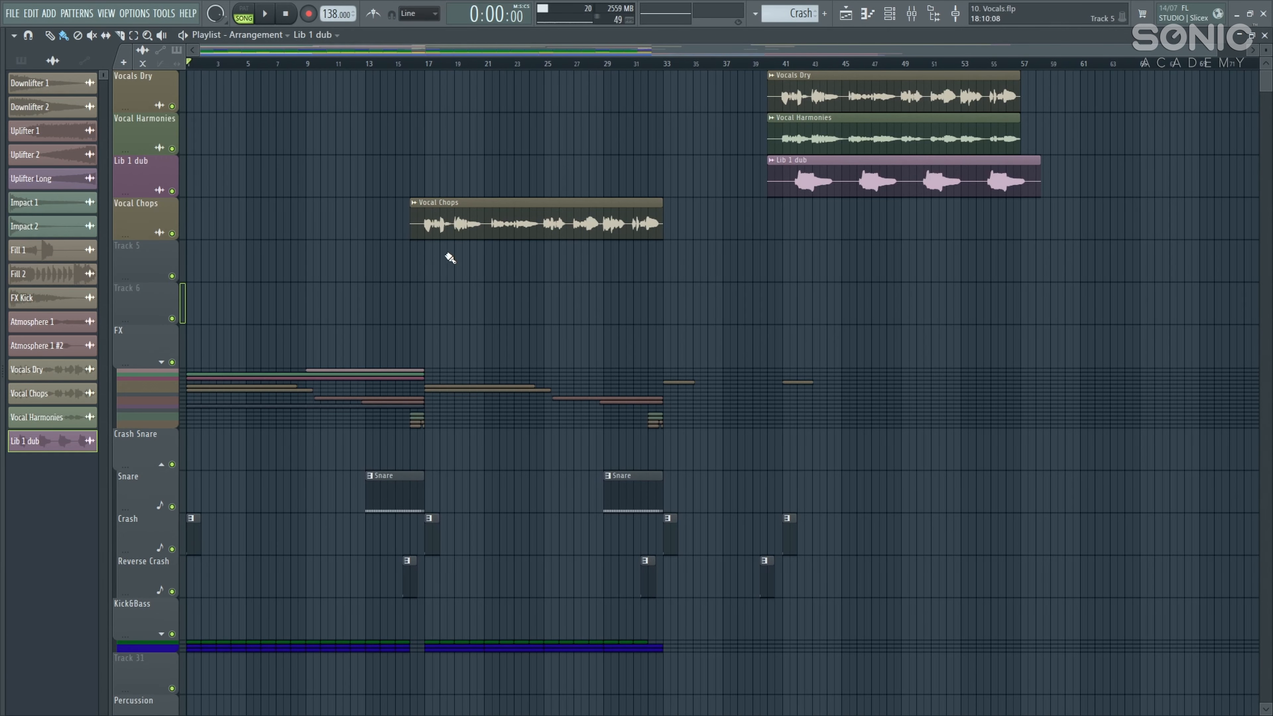
pyautogui.keyDown('alt'); pyautogui.scroll(4, 441, 255); pyautogui.keyUp('alt')
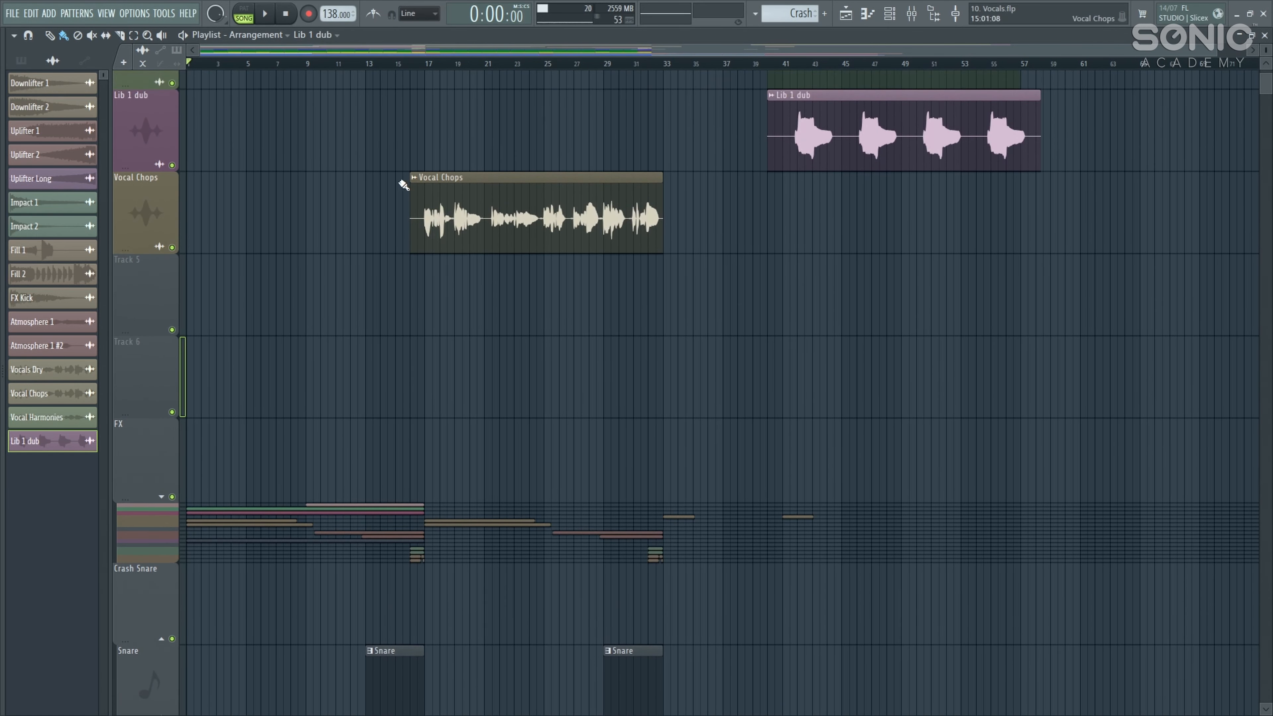
pyautogui.keyDown('ctrl'); pyautogui.scroll(3, 442, 247); pyautogui.keyUp('ctrl')
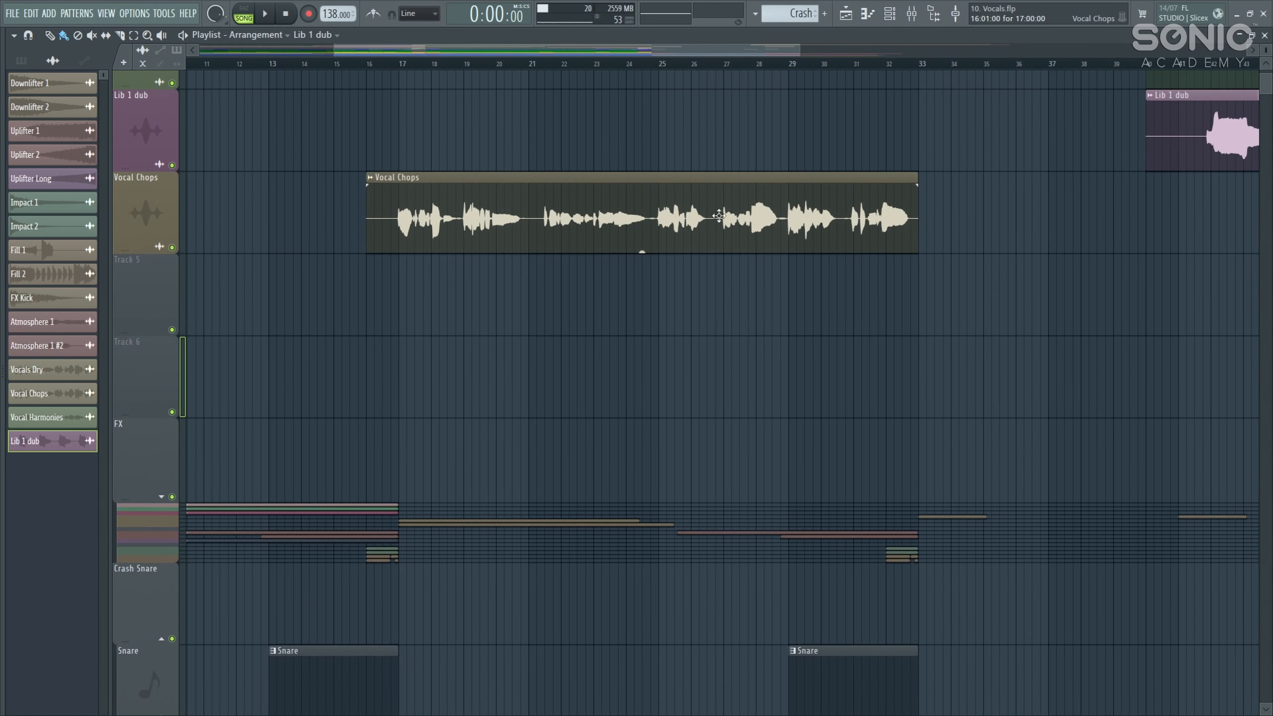
pyautogui.moveTo(686, 233); pyautogui.dragTo(618, 249)
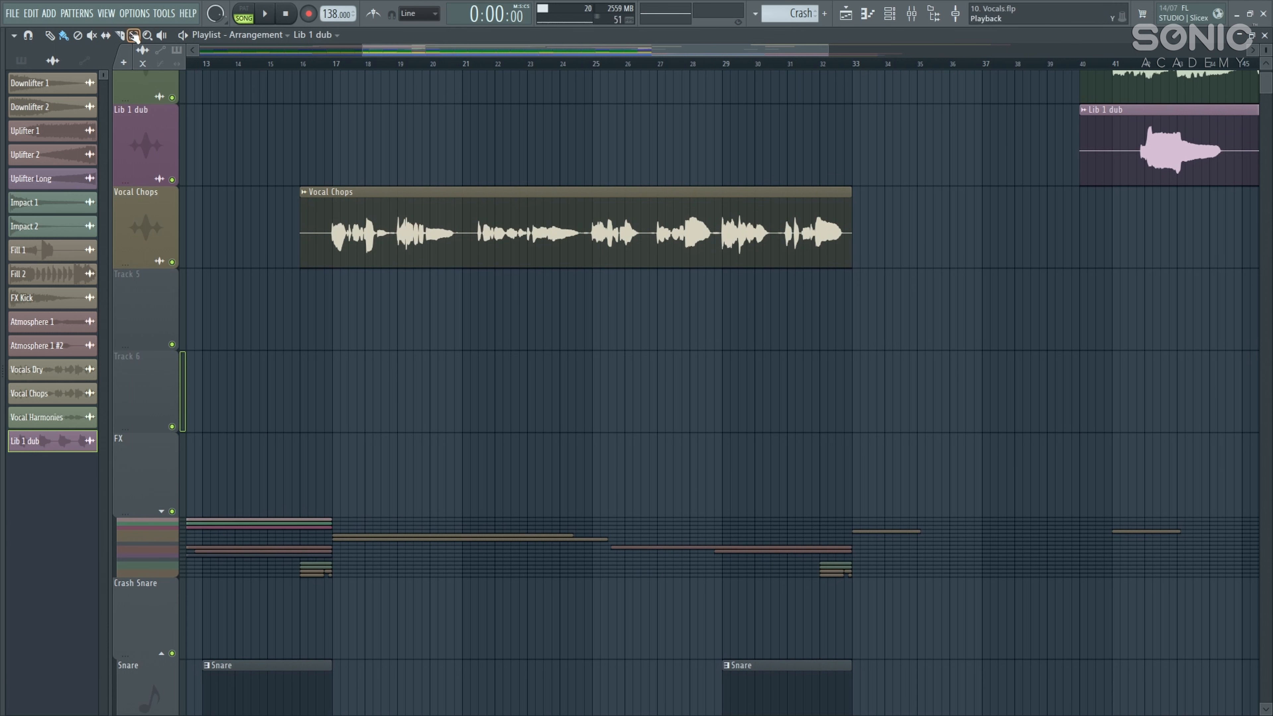
pyautogui.scroll(4, 602, 243)
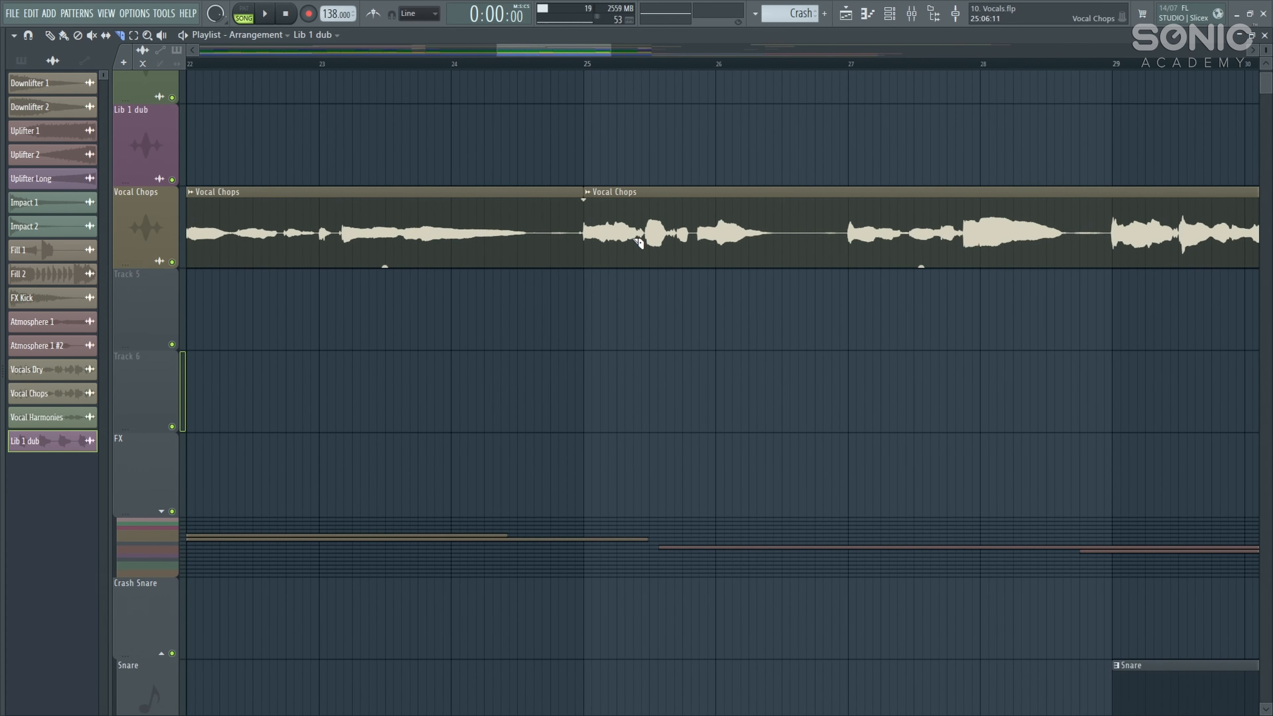
pyautogui.click(645, 240)
pyautogui.click(720, 241)
pyautogui.click(852, 241)
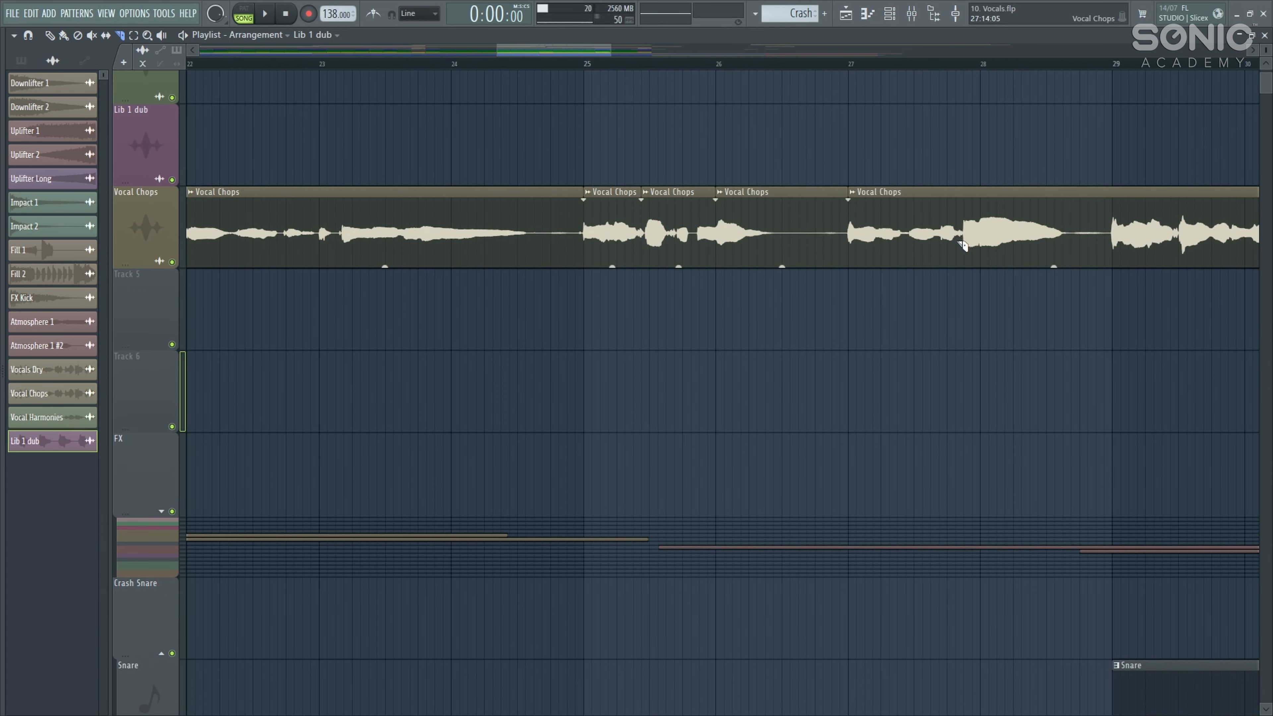
pyautogui.click(964, 239)
pyautogui.scroll(-2, 615, 343)
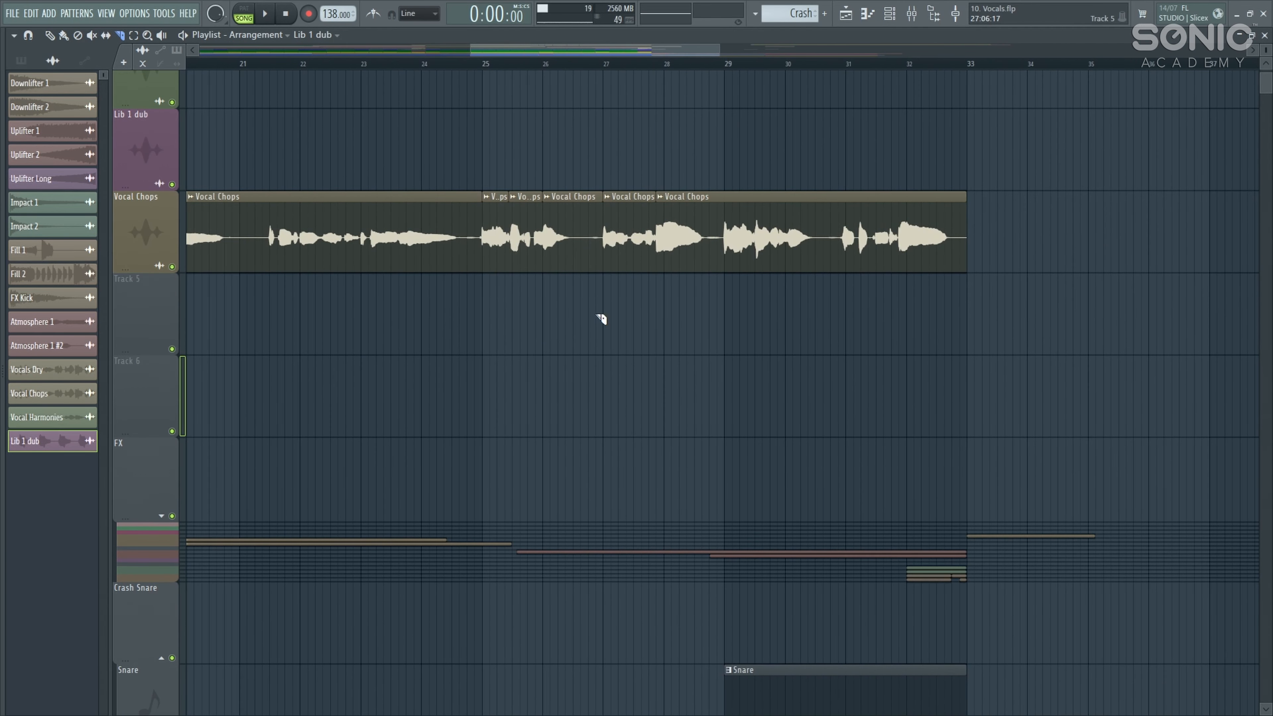
# - Select the time range of the short Vocal Chops slice that starts at bar 25
pyautogui.click(92, 35)
pyautogui.scroll(2, 541, 243)
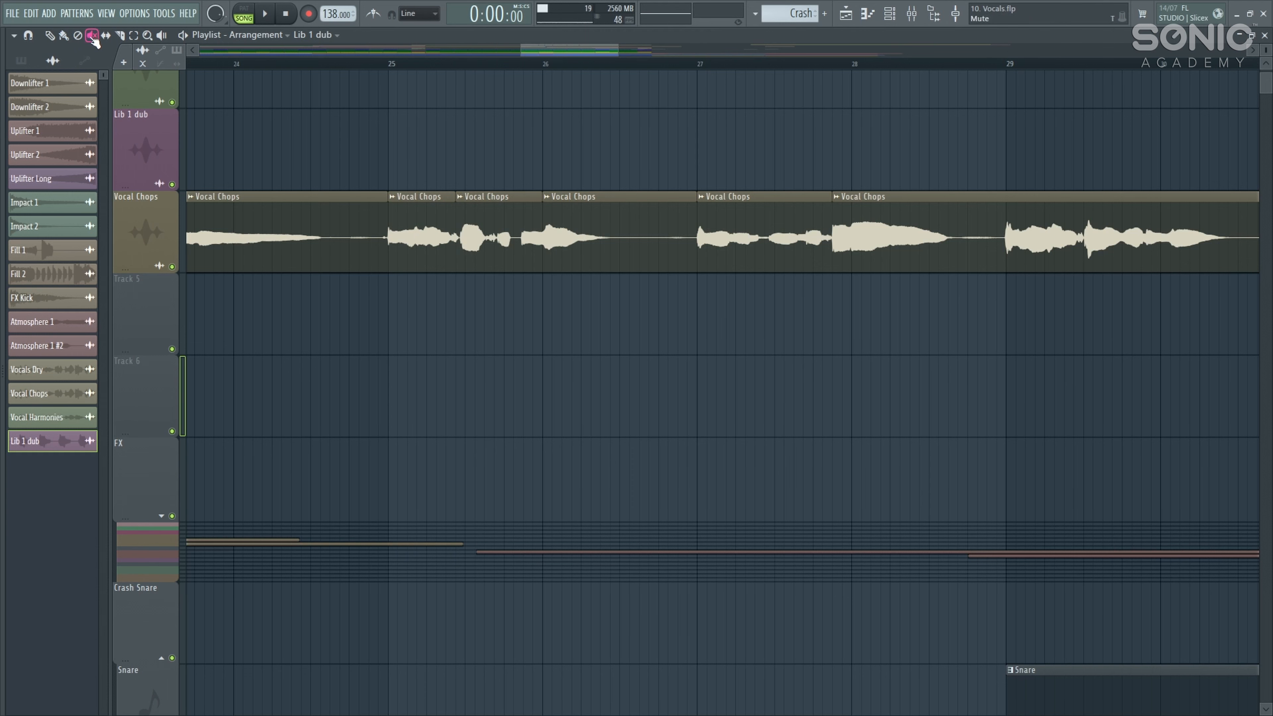
pyautogui.click(64, 35)
pyautogui.scroll(-2, 426, 216)
pyautogui.scroll(2, 422, 158)
pyautogui.moveTo(396, 62); pyautogui.dragTo(470, 75)
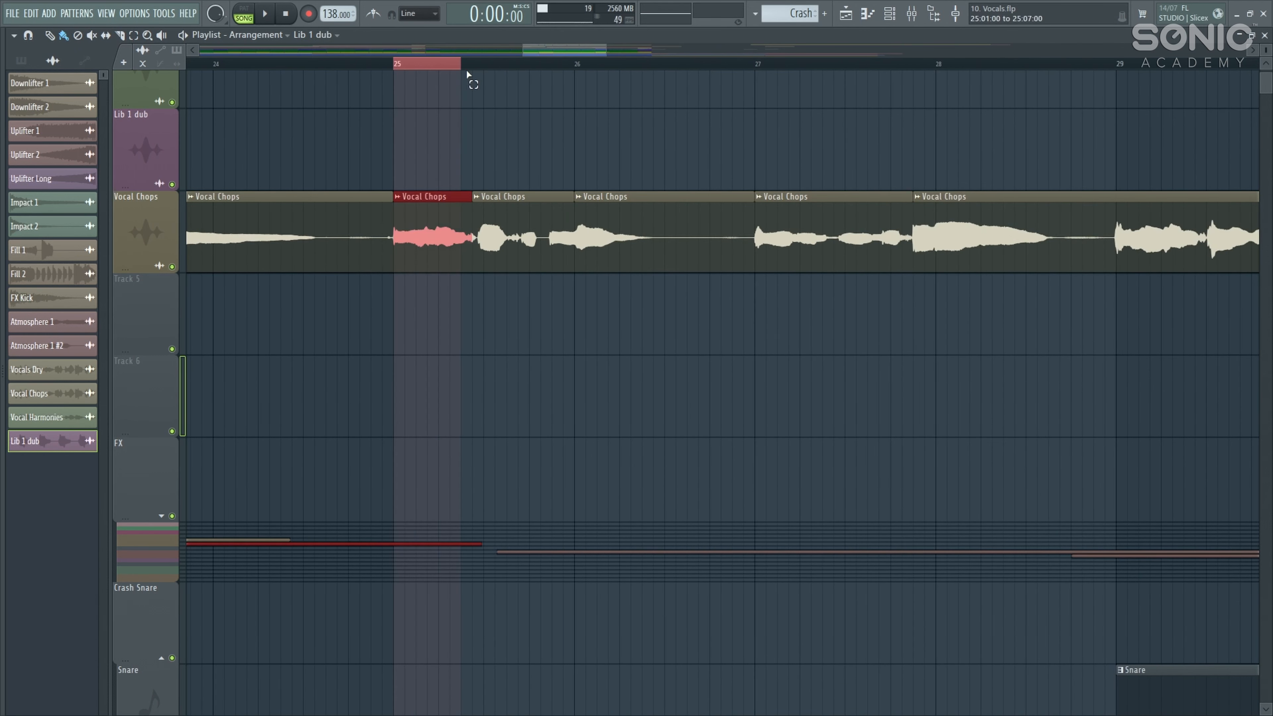
# - Solo the Vocal Chops mixer track and play the selected slice at bar 25
pyautogui.click(914, 14)
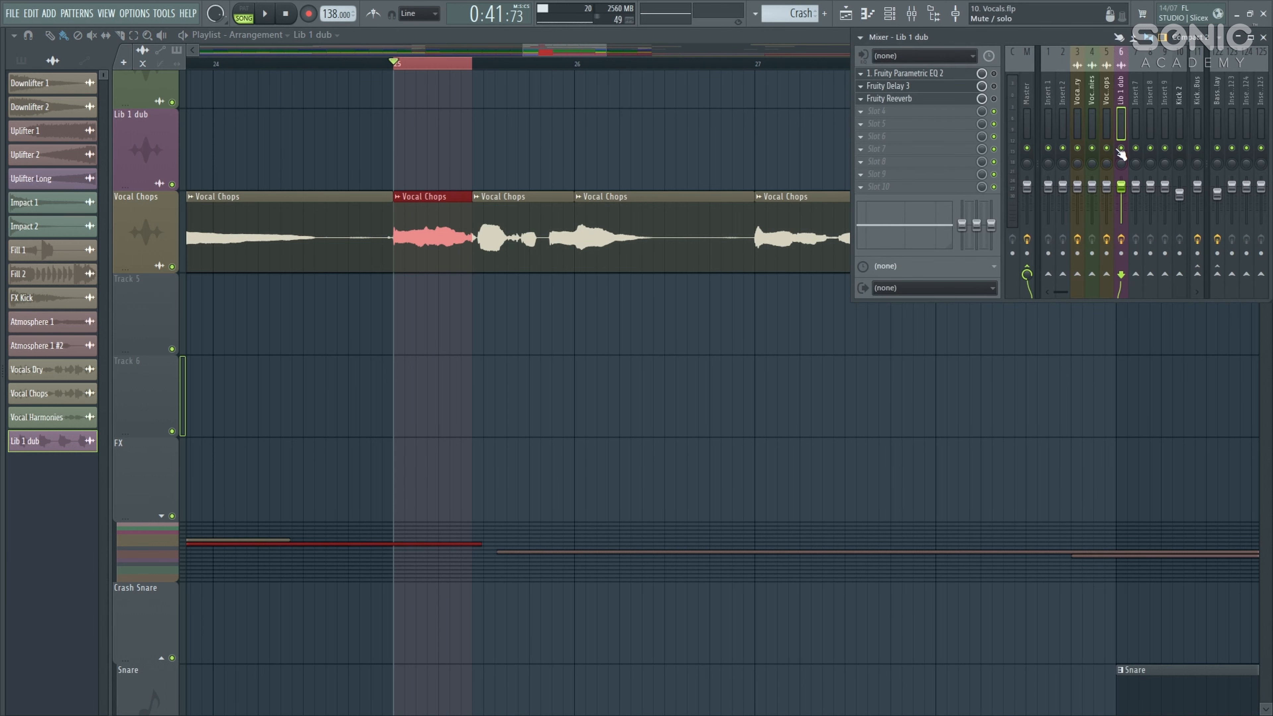
pyautogui.click(425, 228)
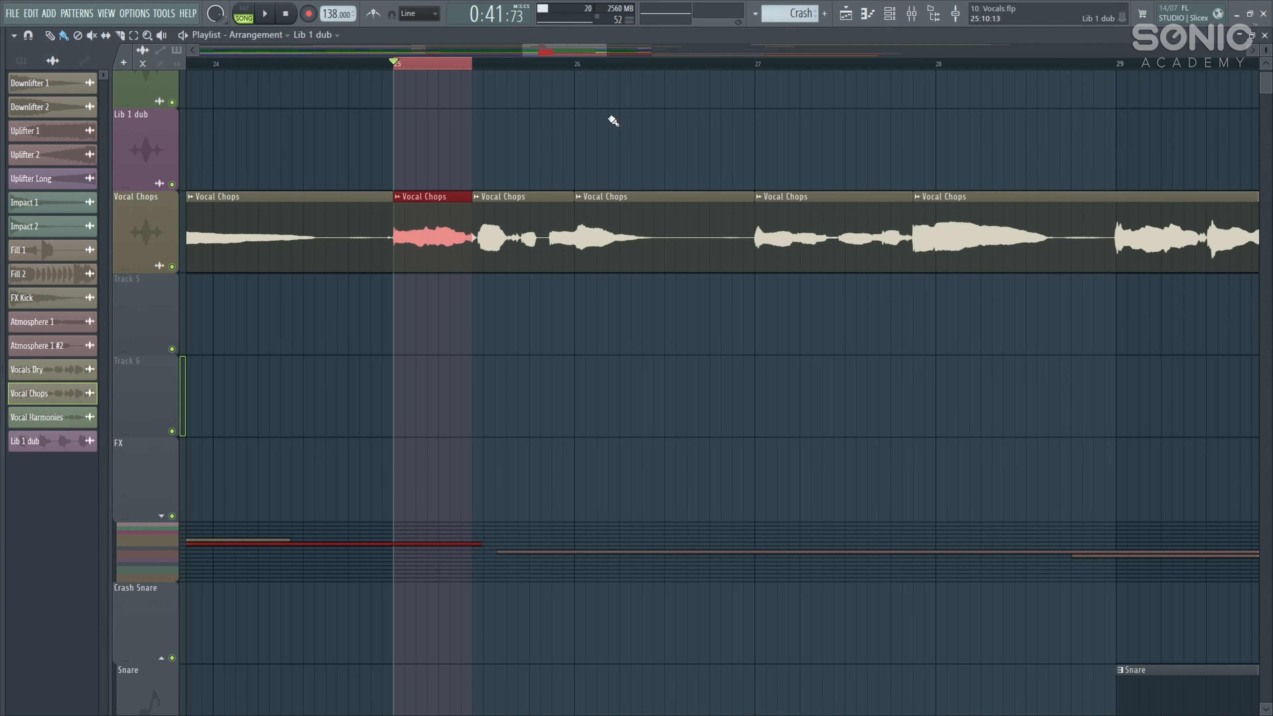
pyautogui.click(912, 14)
pyautogui.press('space')
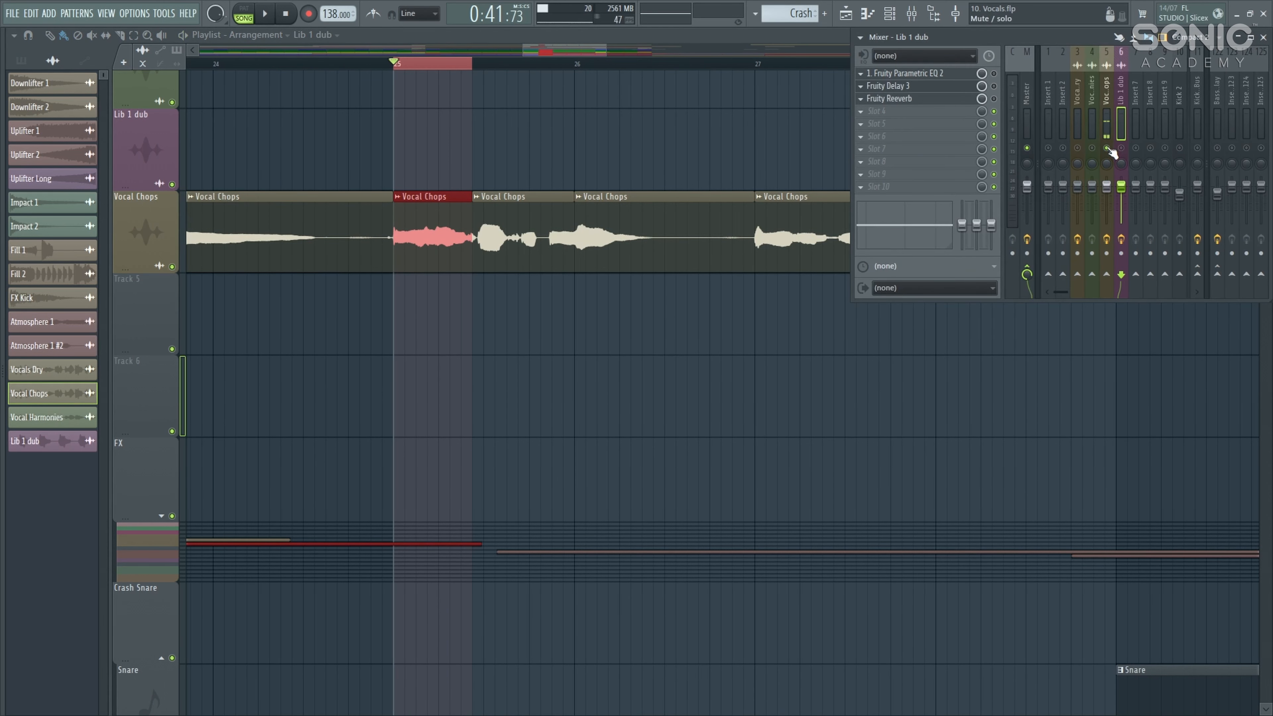
pyautogui.rightClick(688, 144)
pyautogui.scroll(-4, 643, 96)
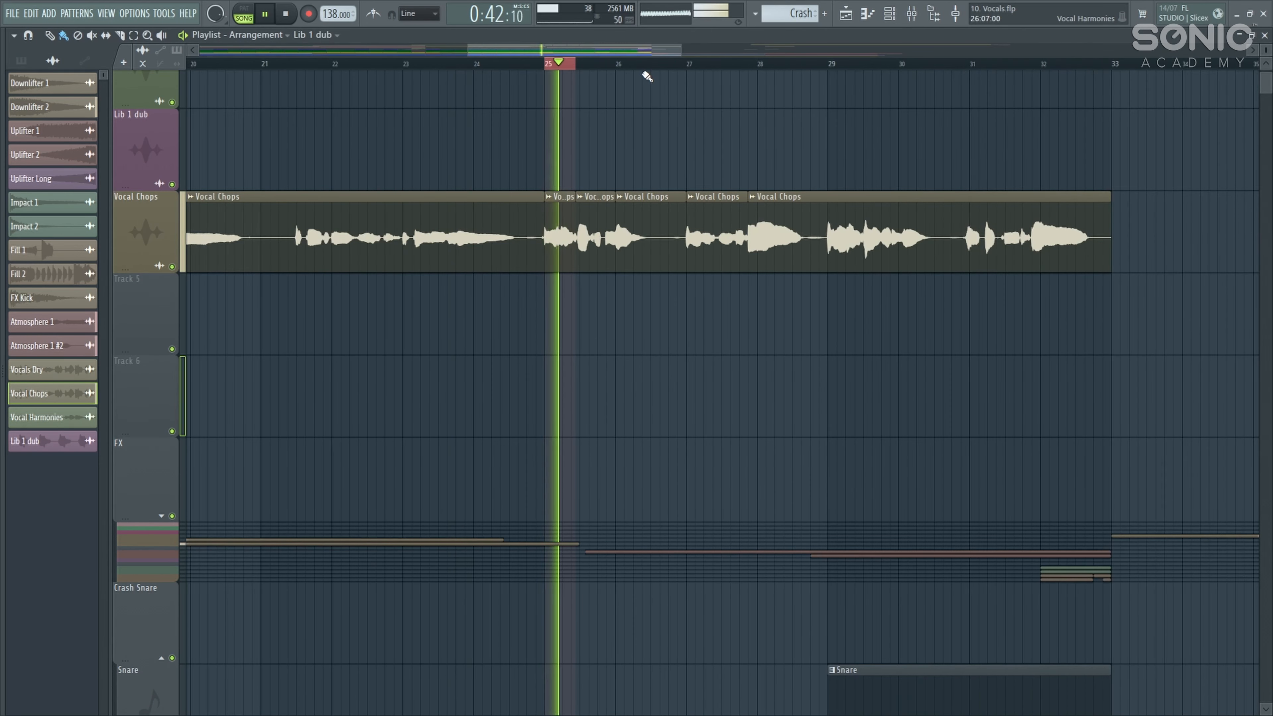
# - Audition the following Vocal Chops slices one by one, from mid-bar 25 up to bar 27
pyautogui.press('space')
pyautogui.hotkey('ctrl', 'Right')
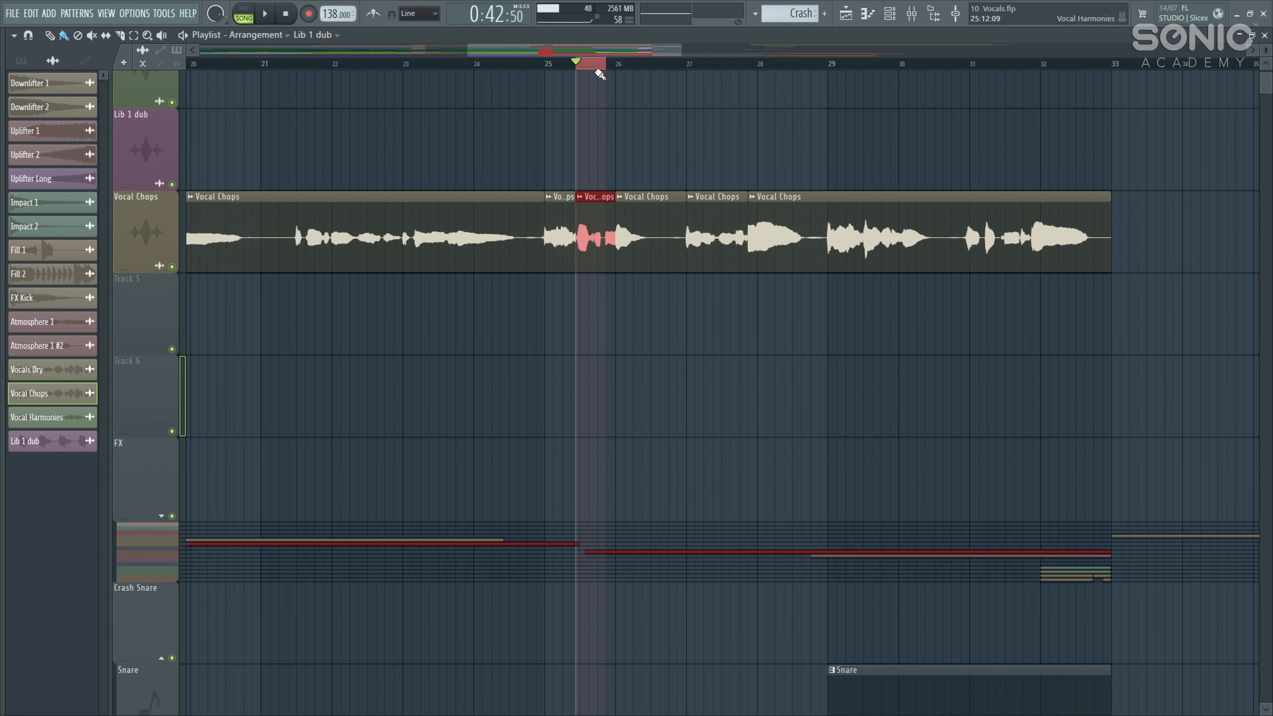
pyautogui.press('space')
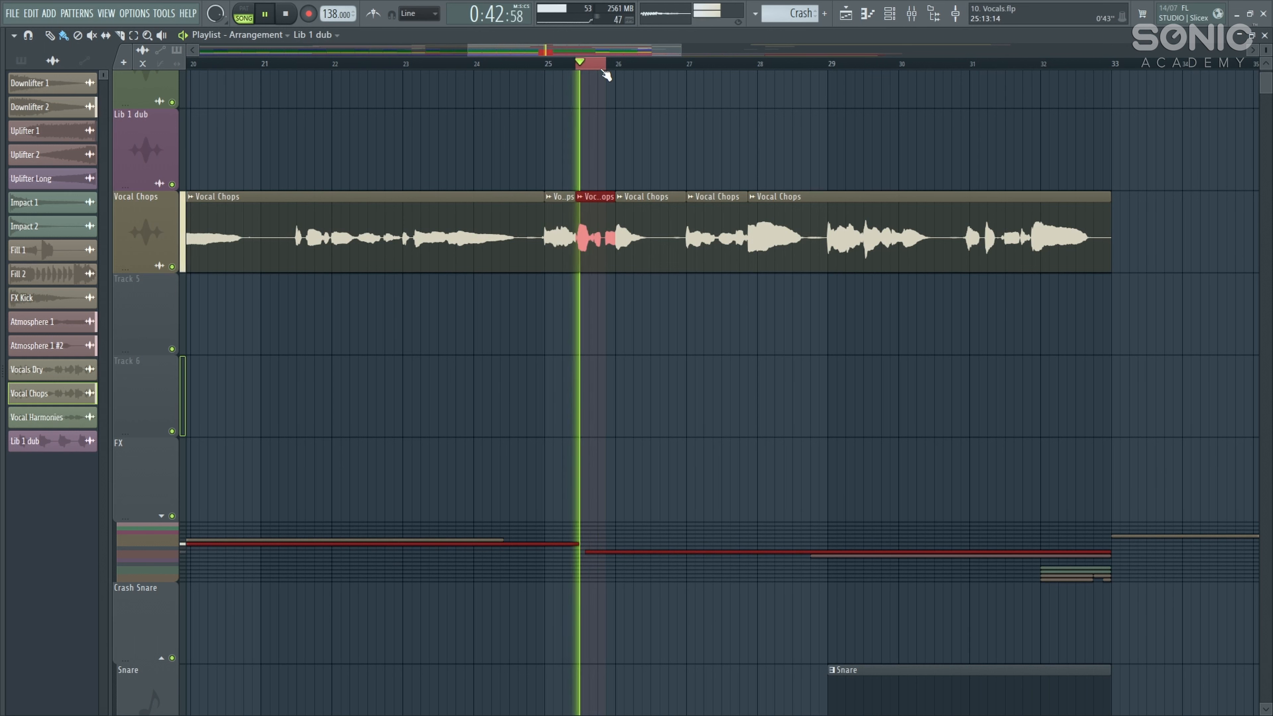
pyautogui.press('space')
pyautogui.rightClick(618, 65)
pyautogui.click(619, 64)
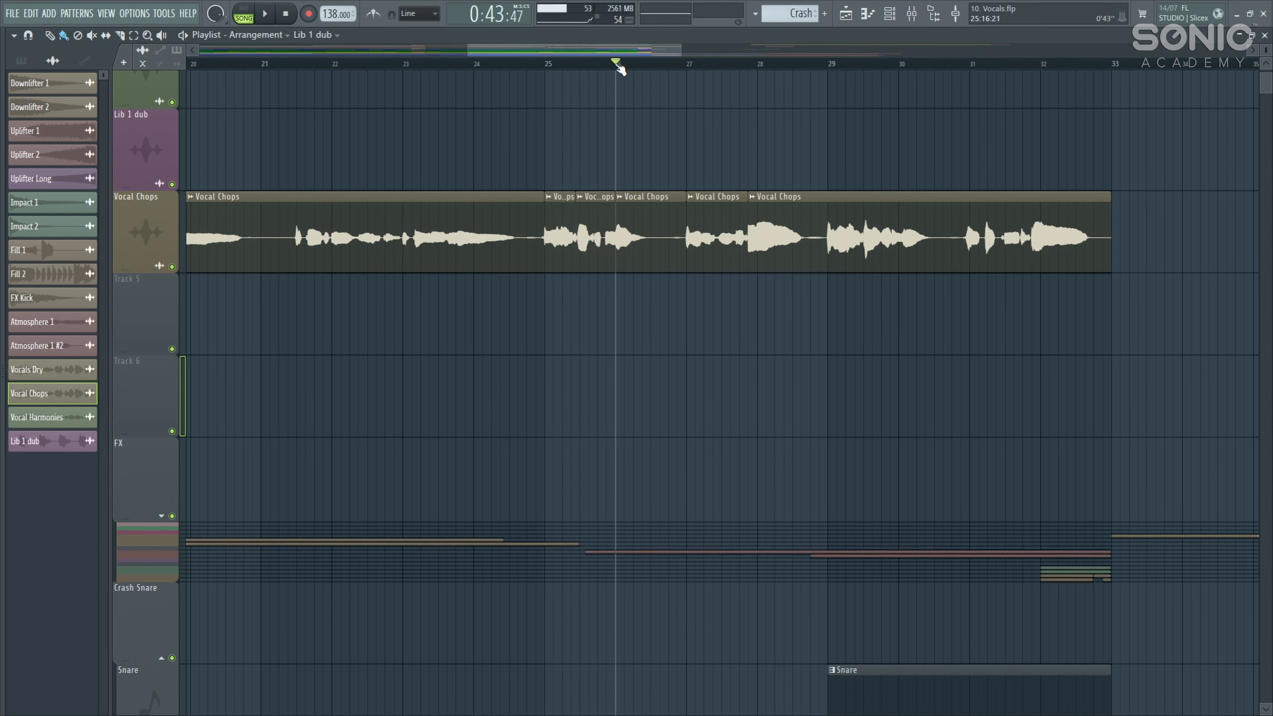
pyautogui.press('space')
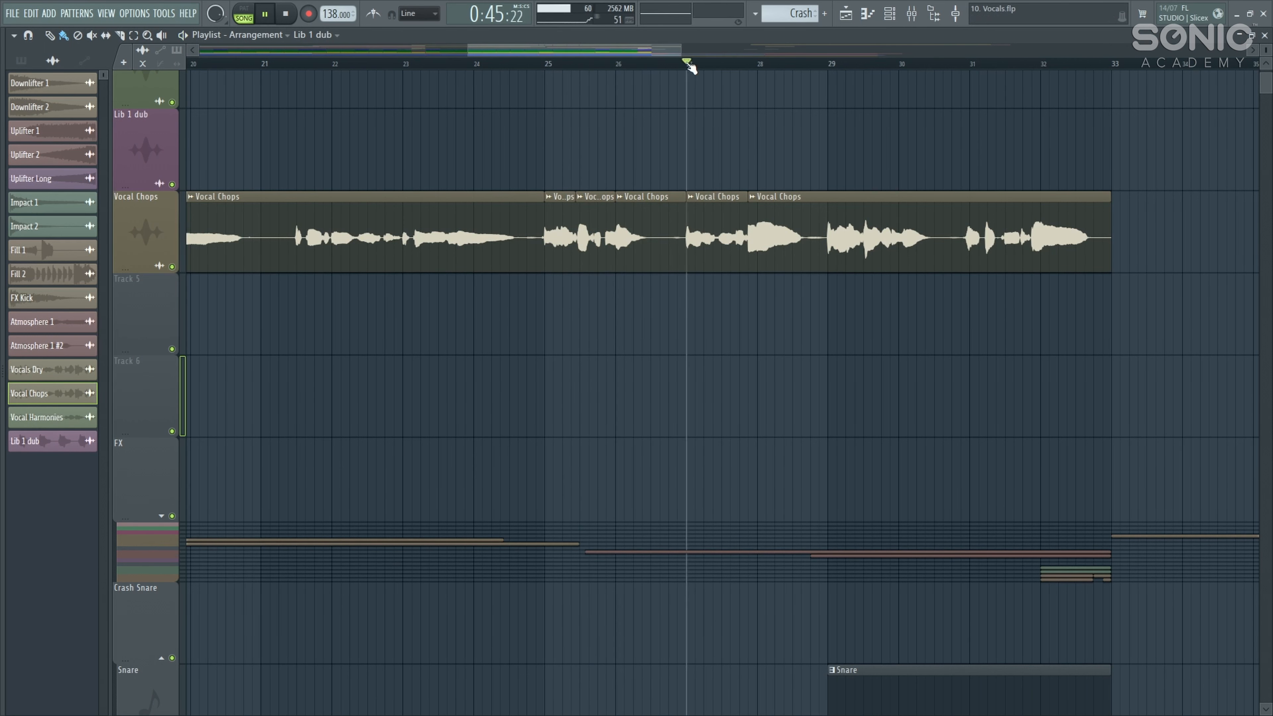
pyautogui.press('space')
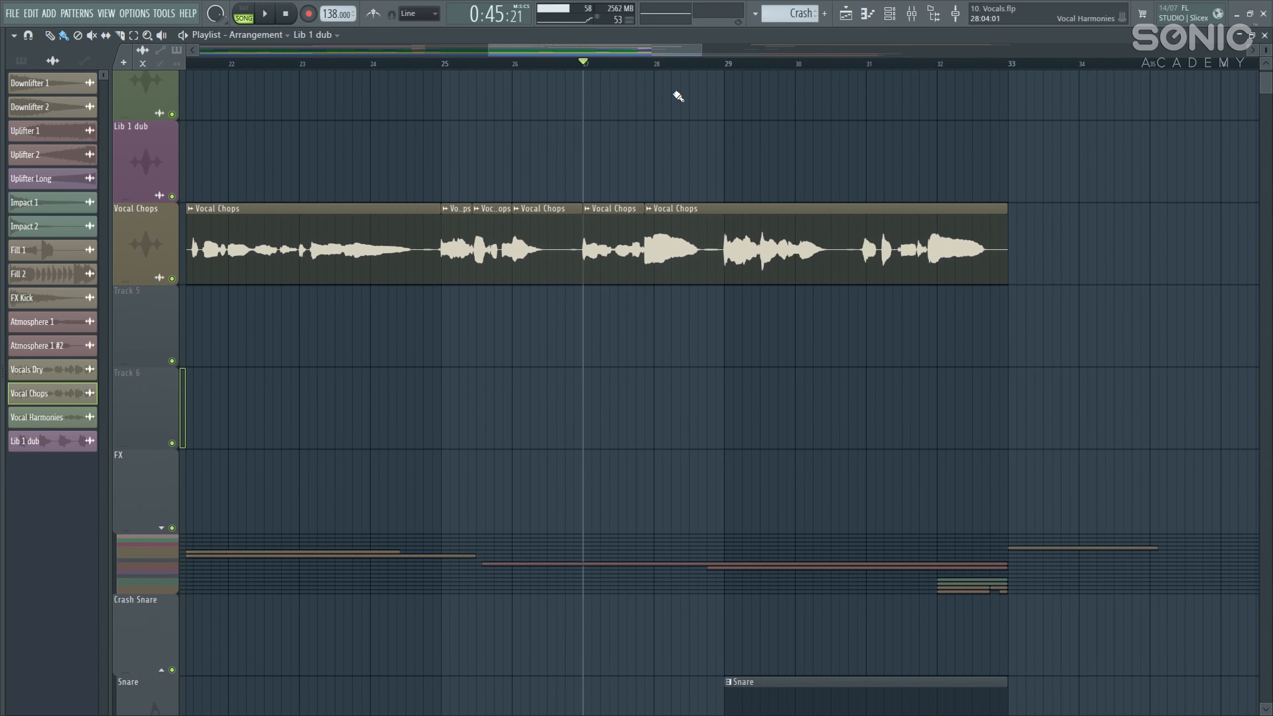
# - Set the playback range to the first half of bar 29 and listen to the vocal phrase there
pyautogui.scroll(3, 762, 161)
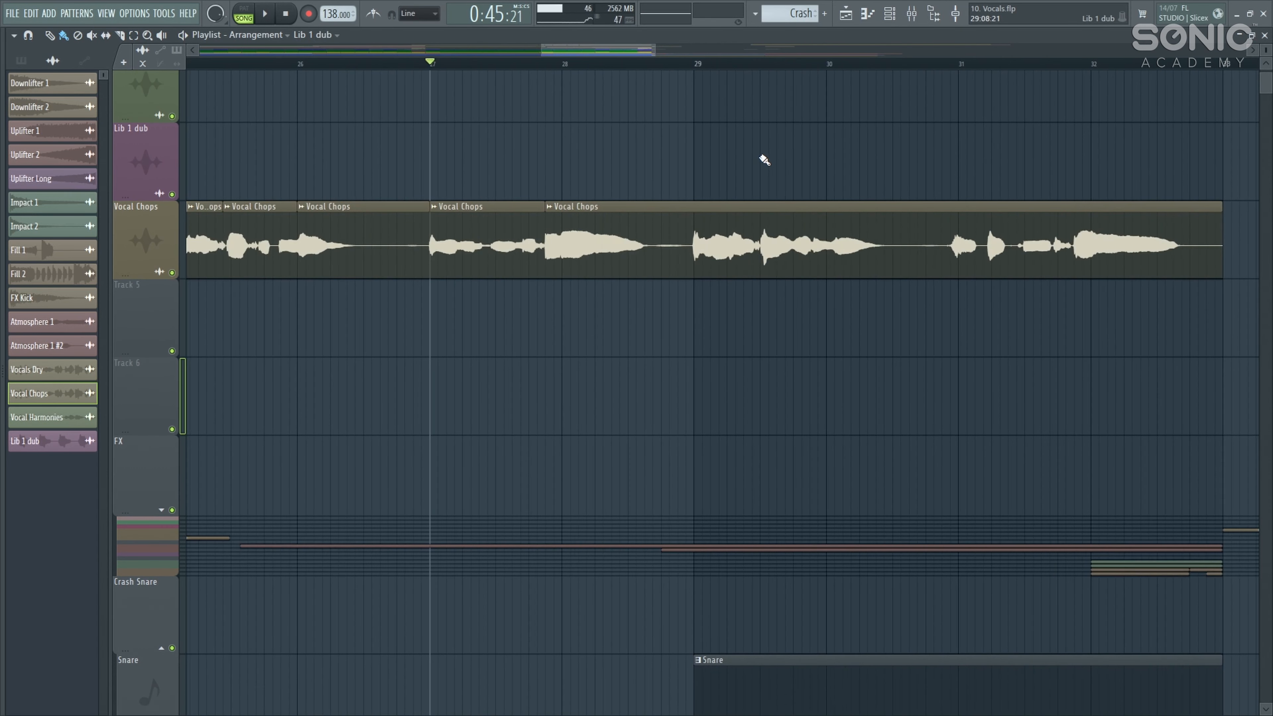
pyautogui.click(702, 68)
pyautogui.moveTo(697, 67); pyautogui.dragTo(758, 75)
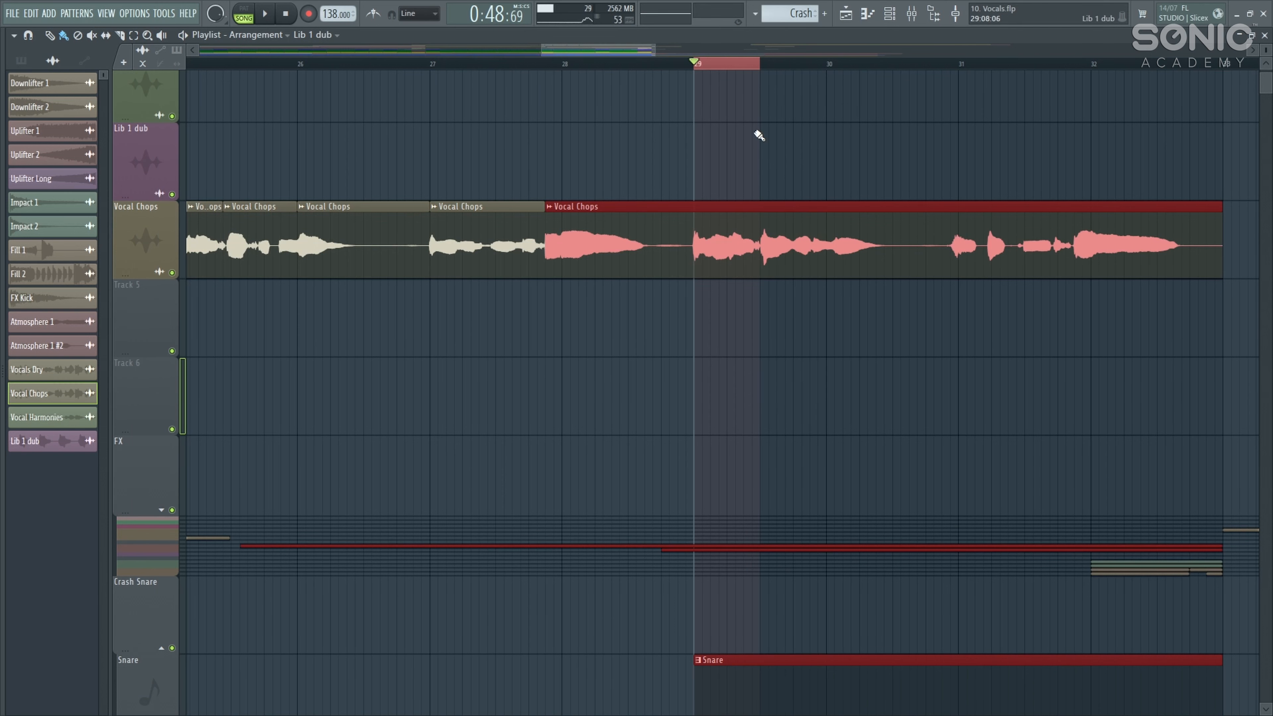
pyautogui.press('space')
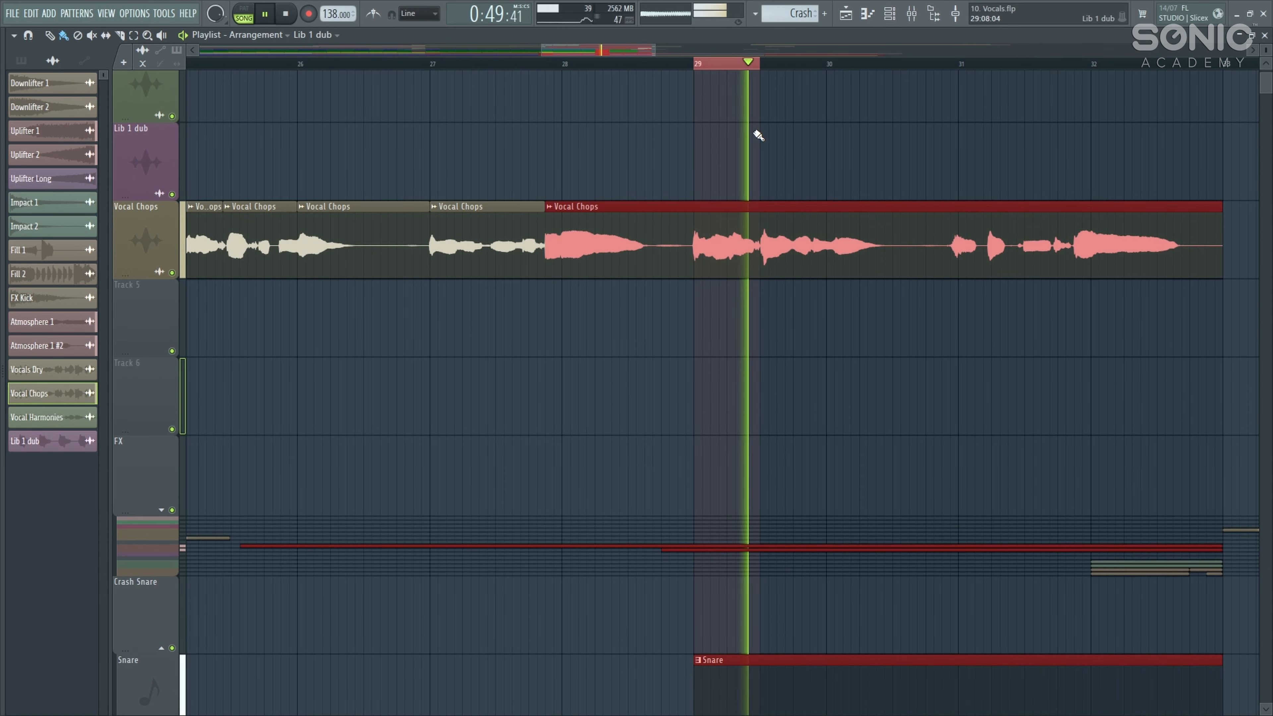
pyautogui.press('space')
# - Undo the earlier slices in the Vocal Chops clip between bars 25 and 28
pyautogui.scroll(-2, 397, 130)
pyautogui.click(121, 37)
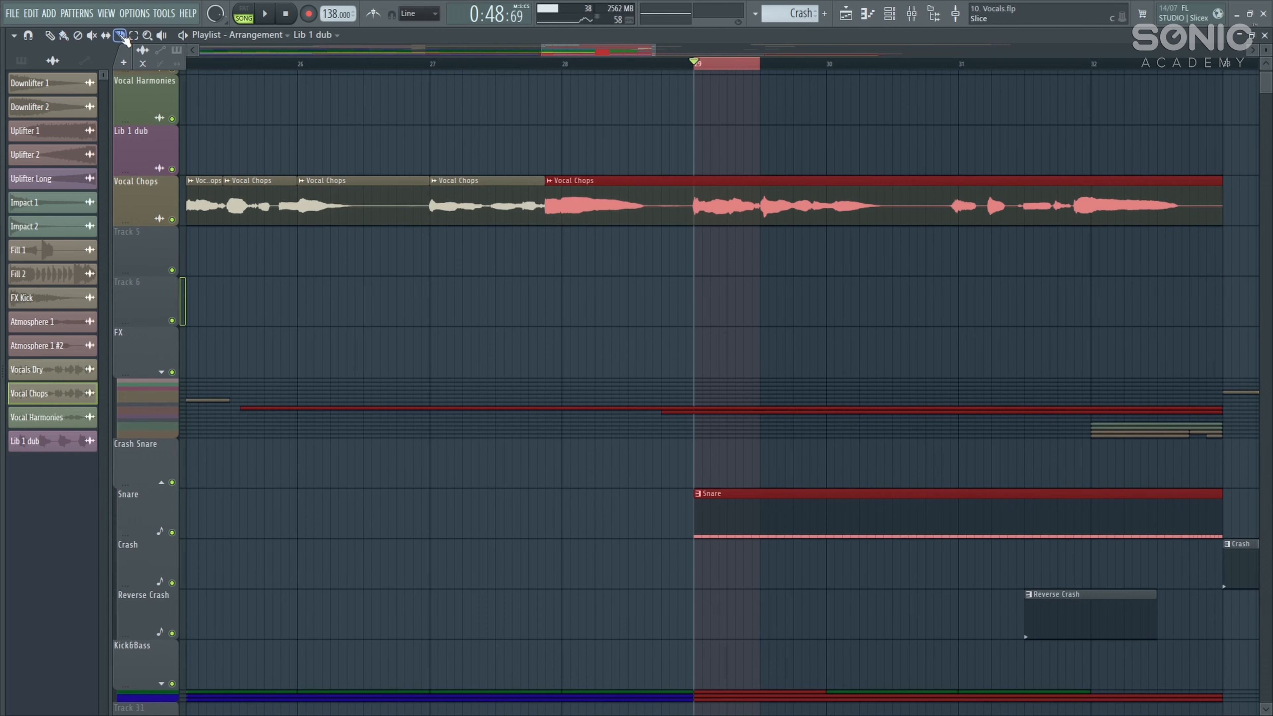
pyautogui.scroll(2, 725, 222)
pyautogui.scroll(3, 707, 213)
pyautogui.scroll(-5, 707, 213)
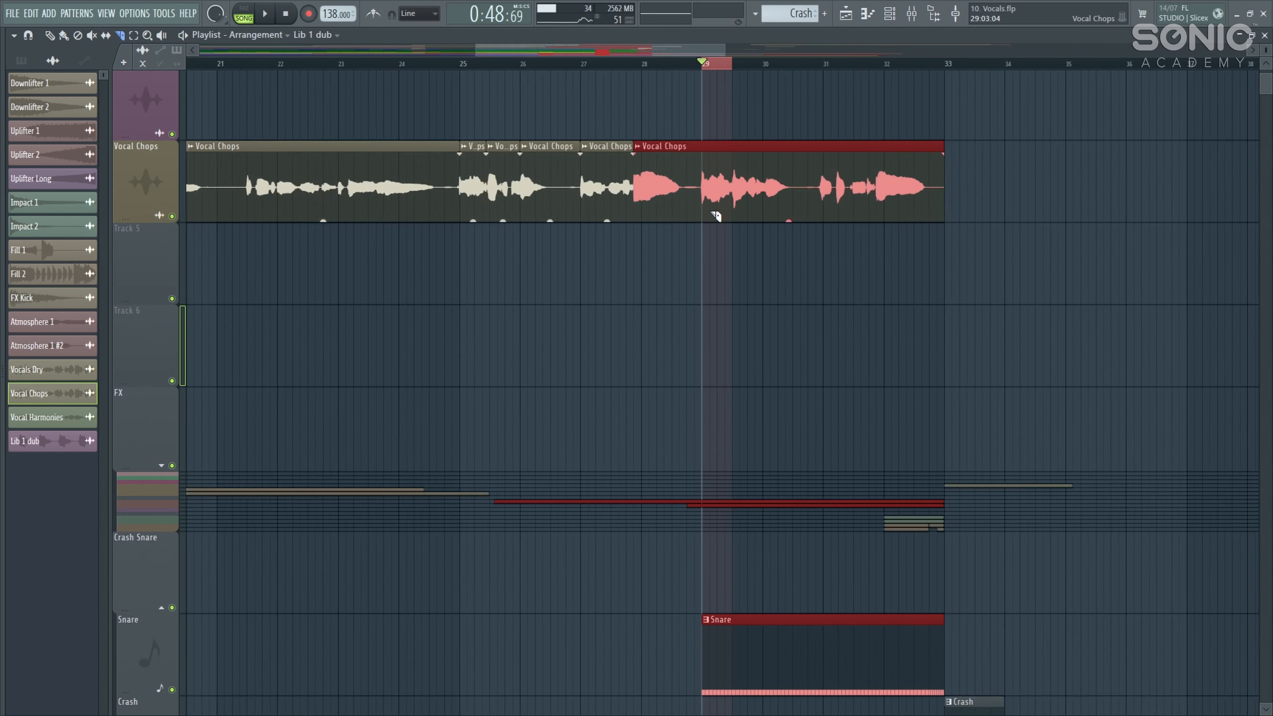
pyautogui.hotkey('ctrl', 'z')
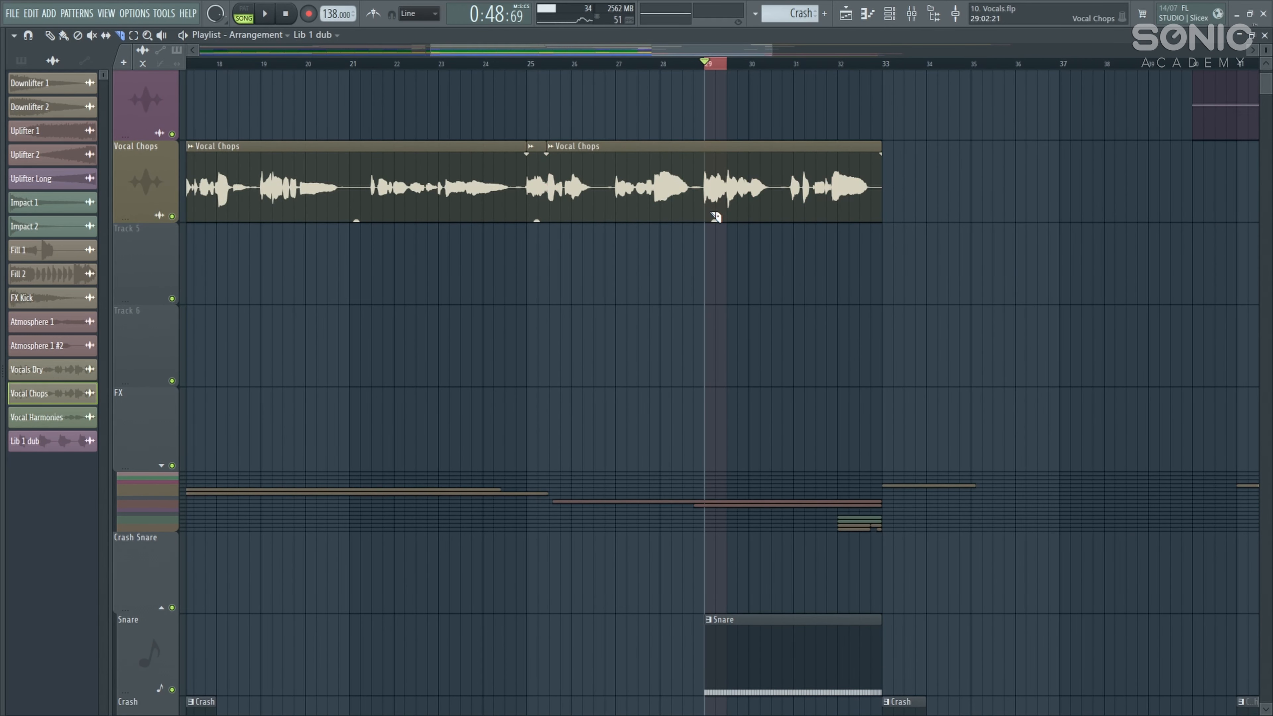
pyautogui.hotkey('ctrl', 'z')
pyautogui.hotkey('ctrl', 'z')
# - Slice the Vocal Chops clip at bar 29 and at the middle of bar 29 to isolate the phrase
pyautogui.scroll(5, 711, 213)
pyautogui.click(665, 202)
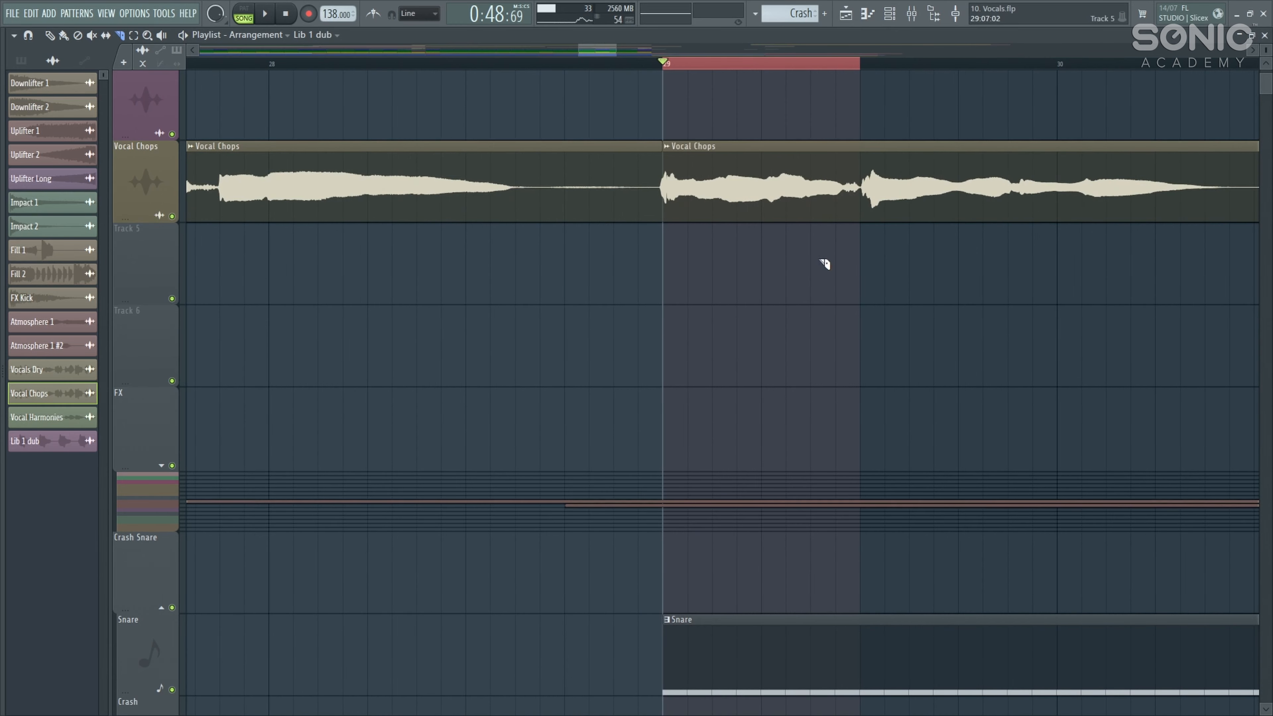
pyautogui.click(67, 36)
pyautogui.scroll(-5, 602, 201)
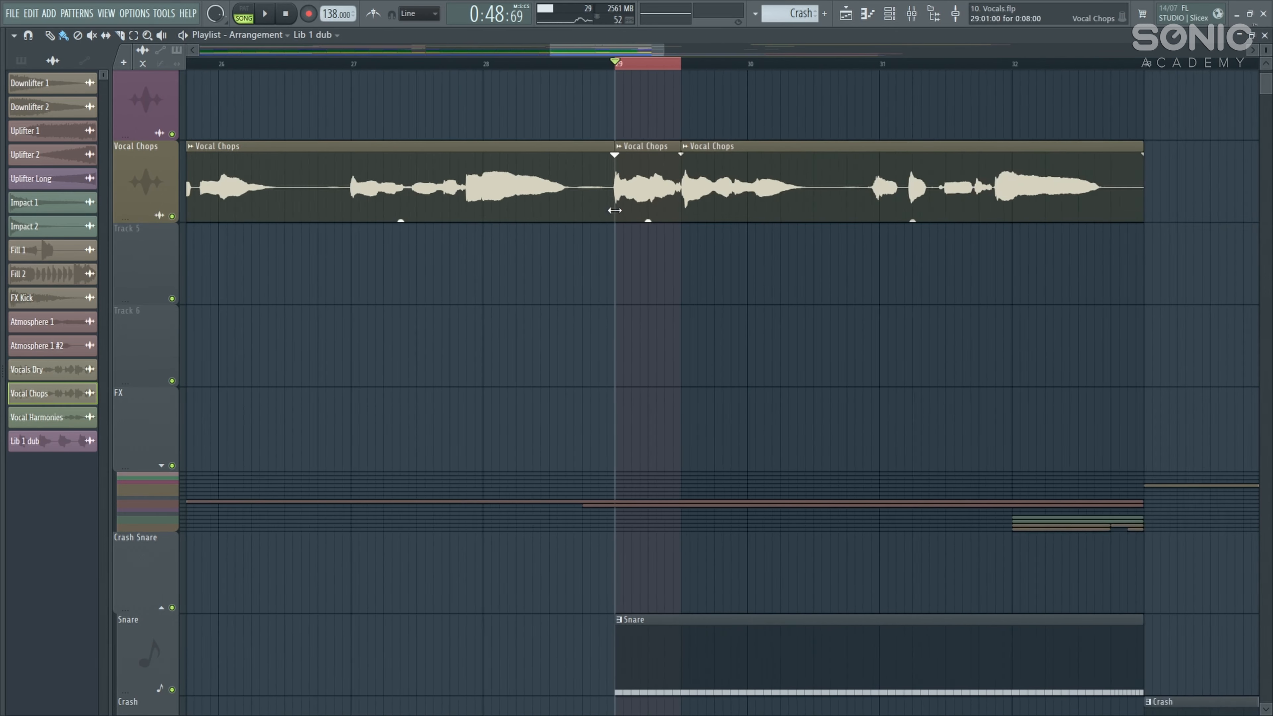
# - Copy the half-bar Vocal Chops slice from bar 29 to the start of Track 5 at bar 1
pyautogui.click(624, 183)
pyautogui.moveTo(624, 183); pyautogui.dragTo(977, 213)
pyautogui.scroll(-3, 690, 287)
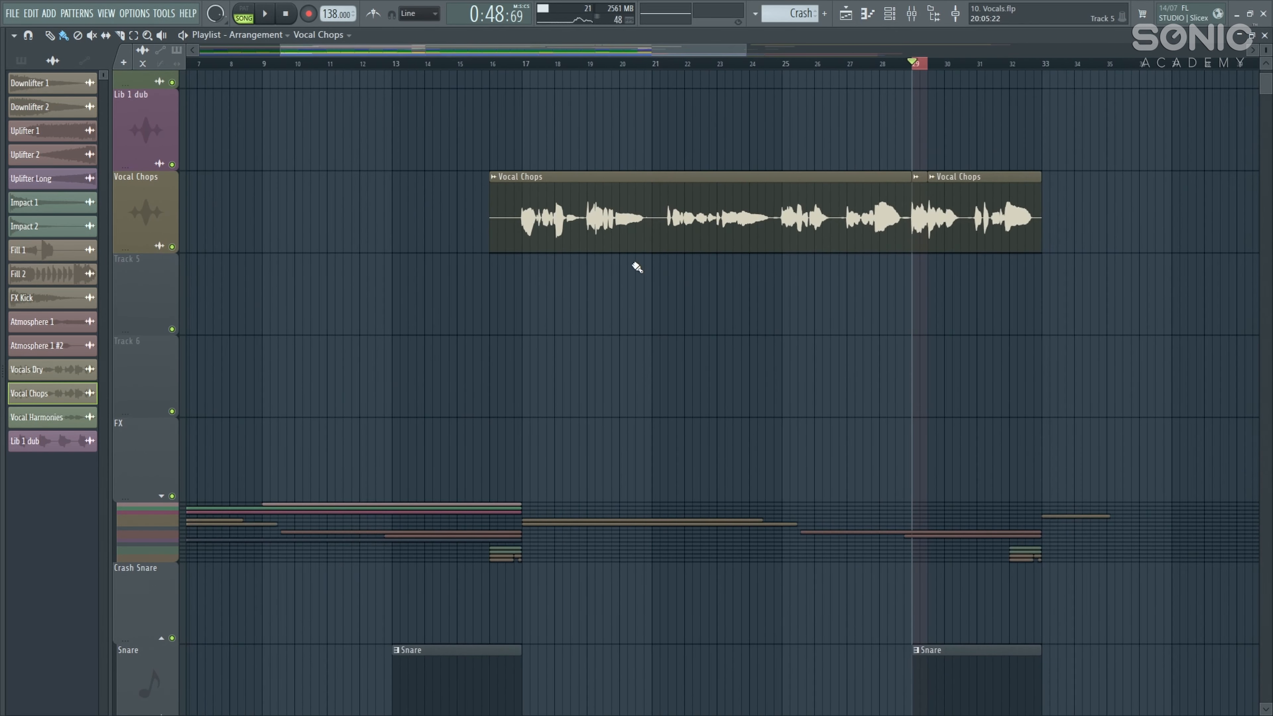
pyautogui.scroll(-2, 631, 262)
pyautogui.scroll(-3, 349, 287)
pyautogui.scroll(3, 207, 285)
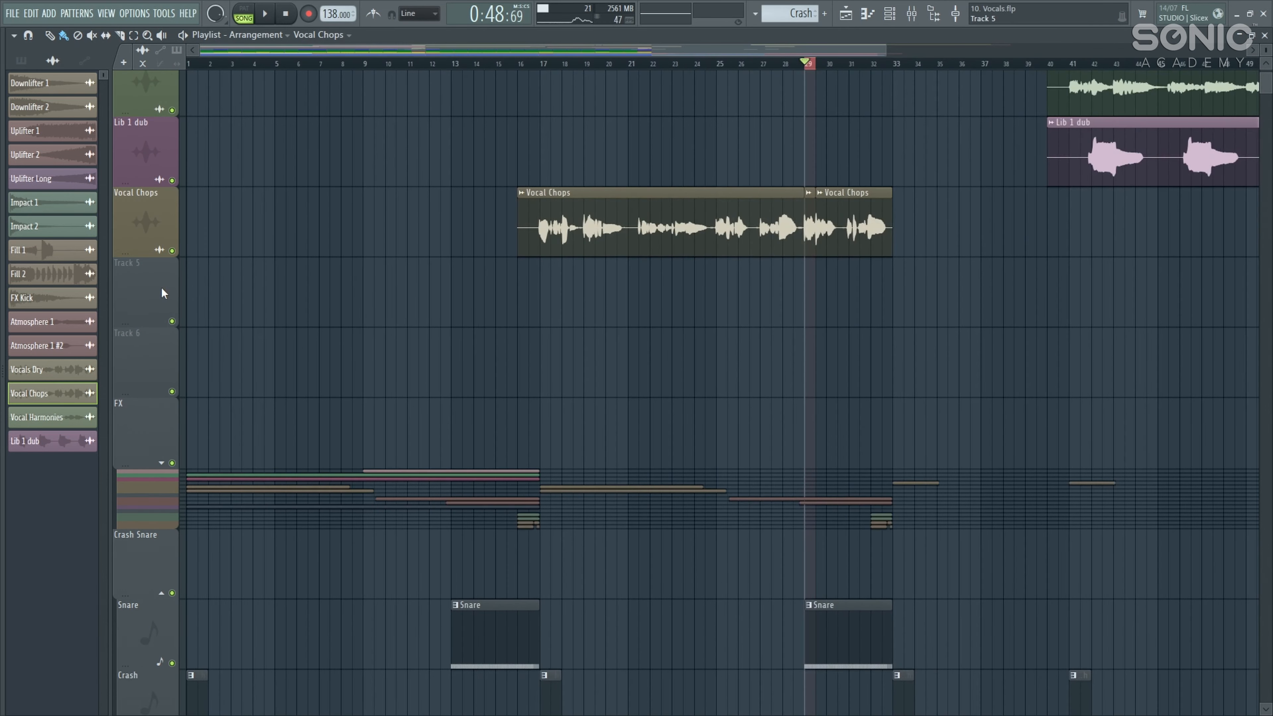
pyautogui.click(196, 290)
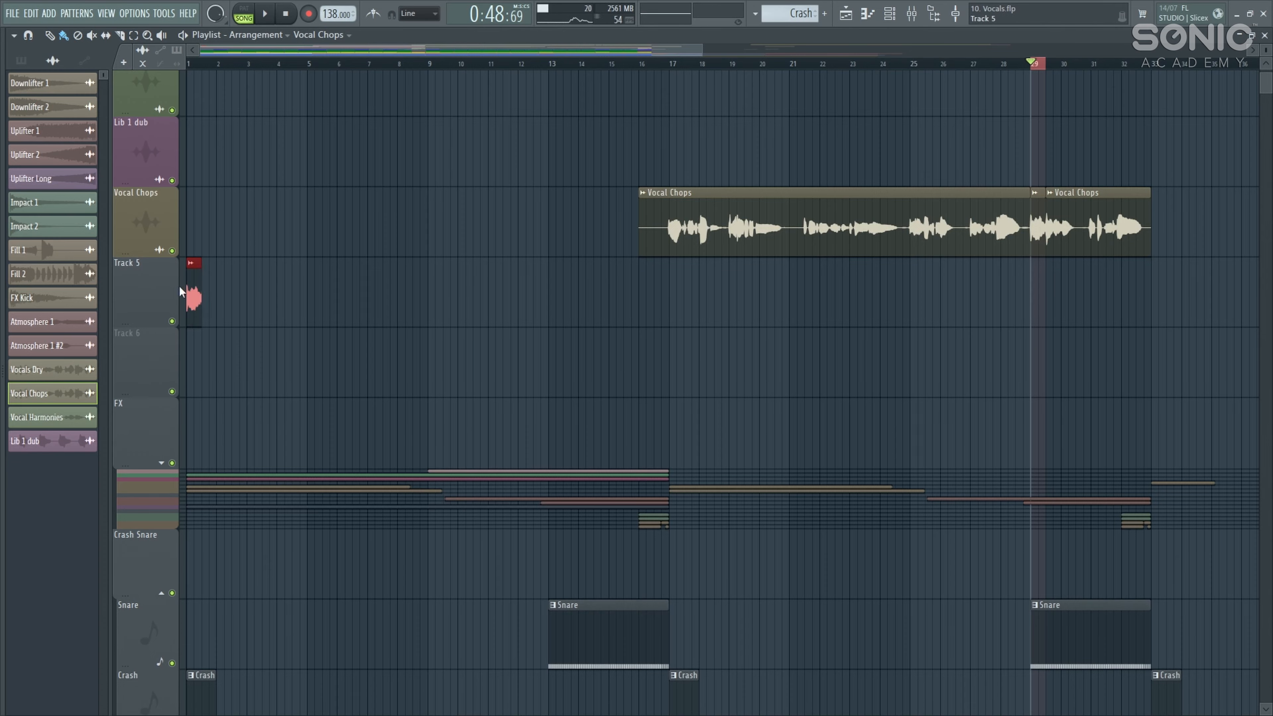
# - Set the playback range to the first four bars and switch the mixer solo to the Lib 1 dub track
pyautogui.scroll(4, 198, 275)
pyautogui.scroll(-2, 516, 153)
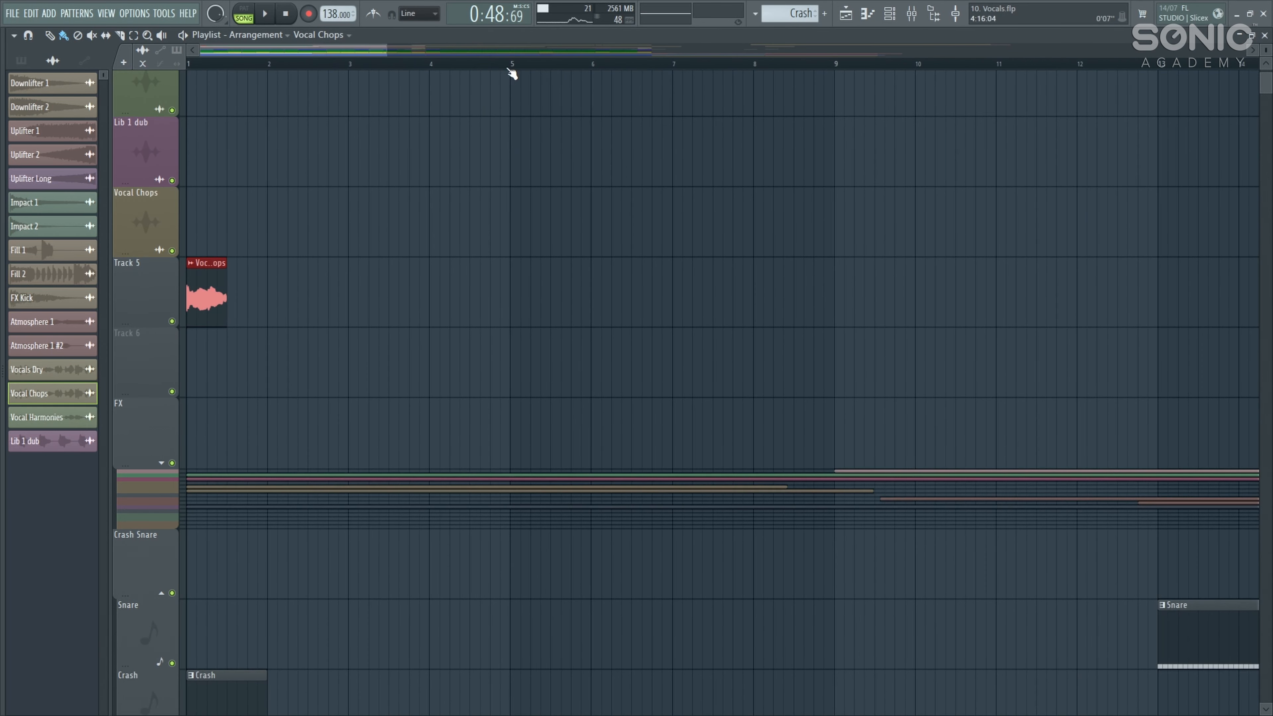
pyautogui.moveTo(511, 72); pyautogui.dragTo(188, 65)
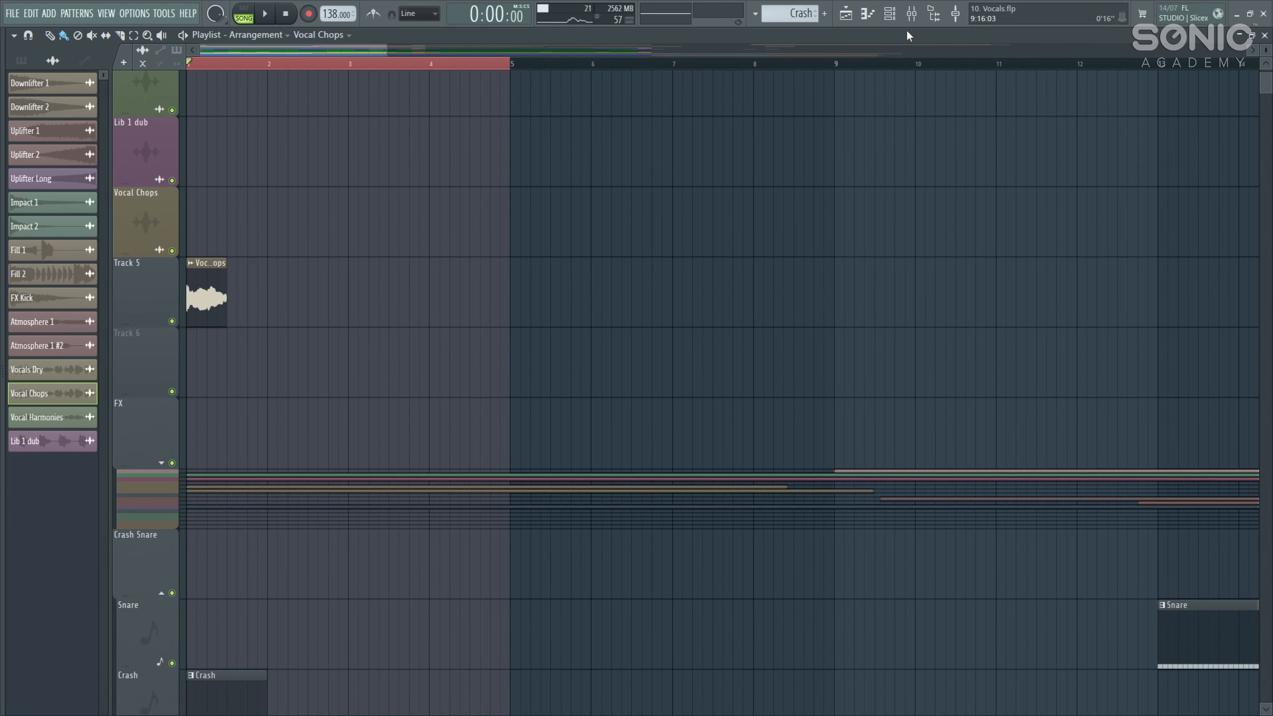
pyautogui.click(917, 17)
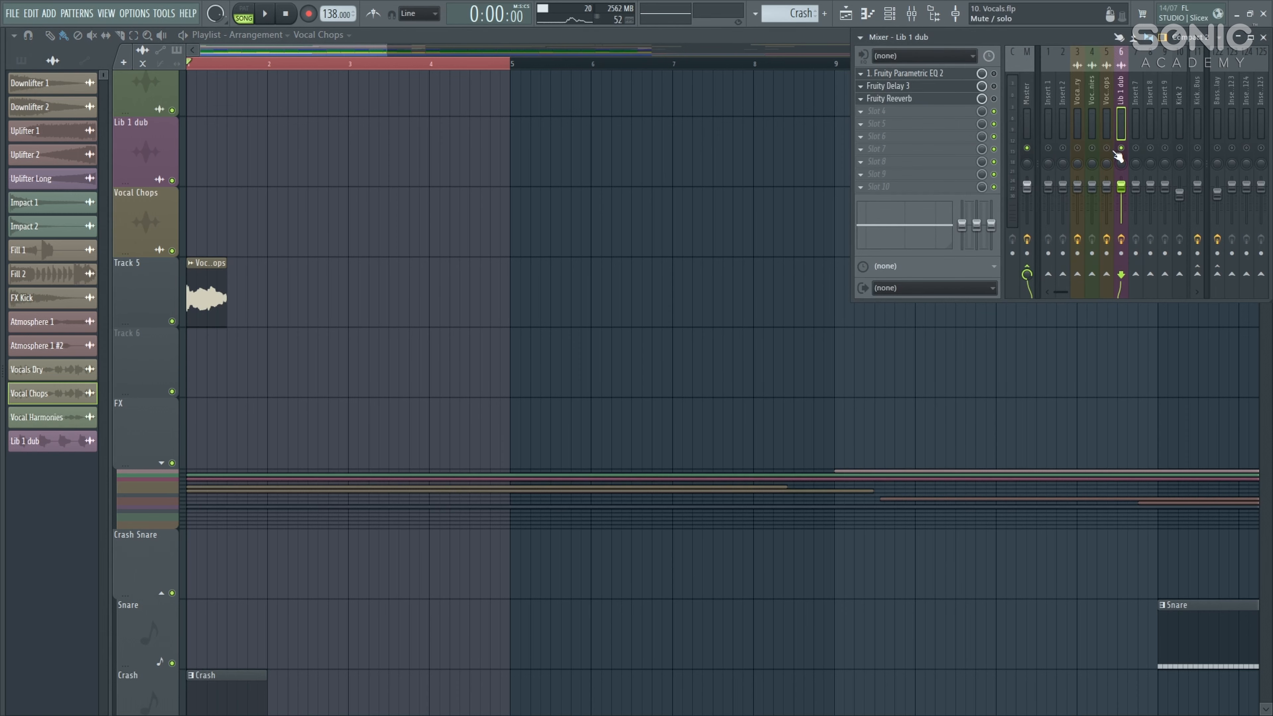
pyautogui.press('F9')
# - Slice the last Vocal Chops clip at bar 31 and move the playback position there
pyautogui.scroll(-3, 881, 70)
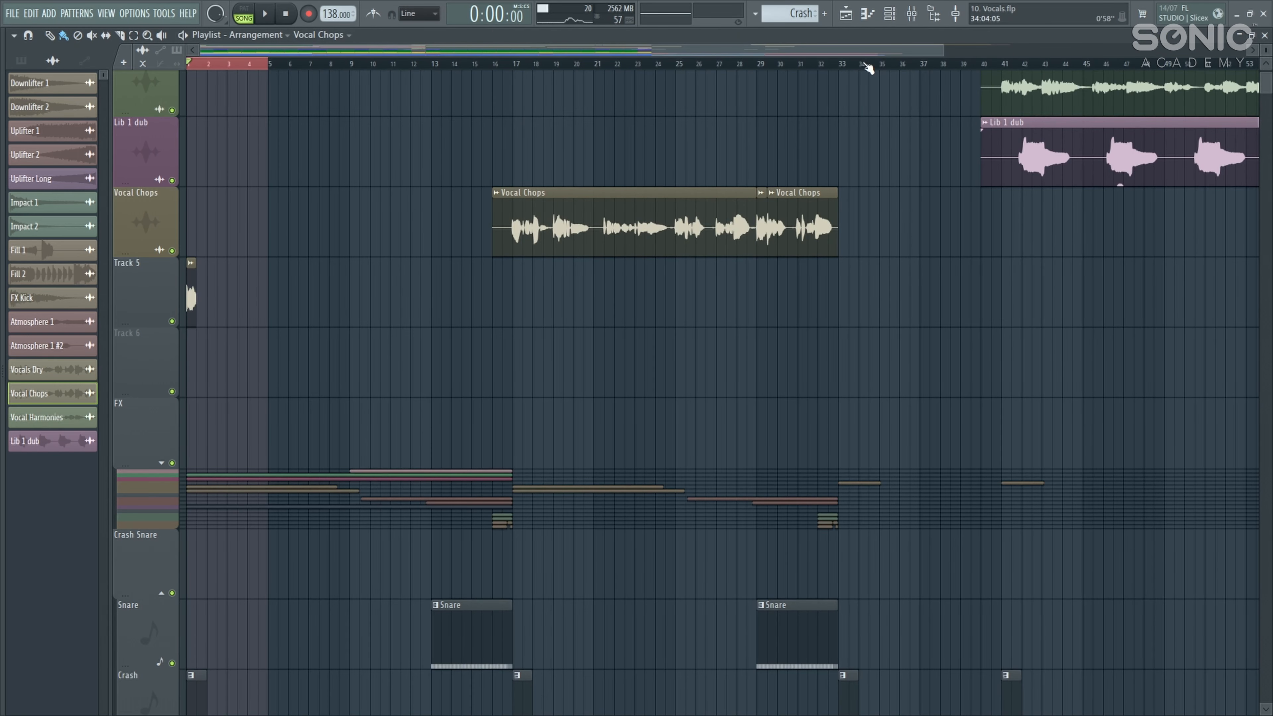
pyautogui.scroll(6, 821, 150)
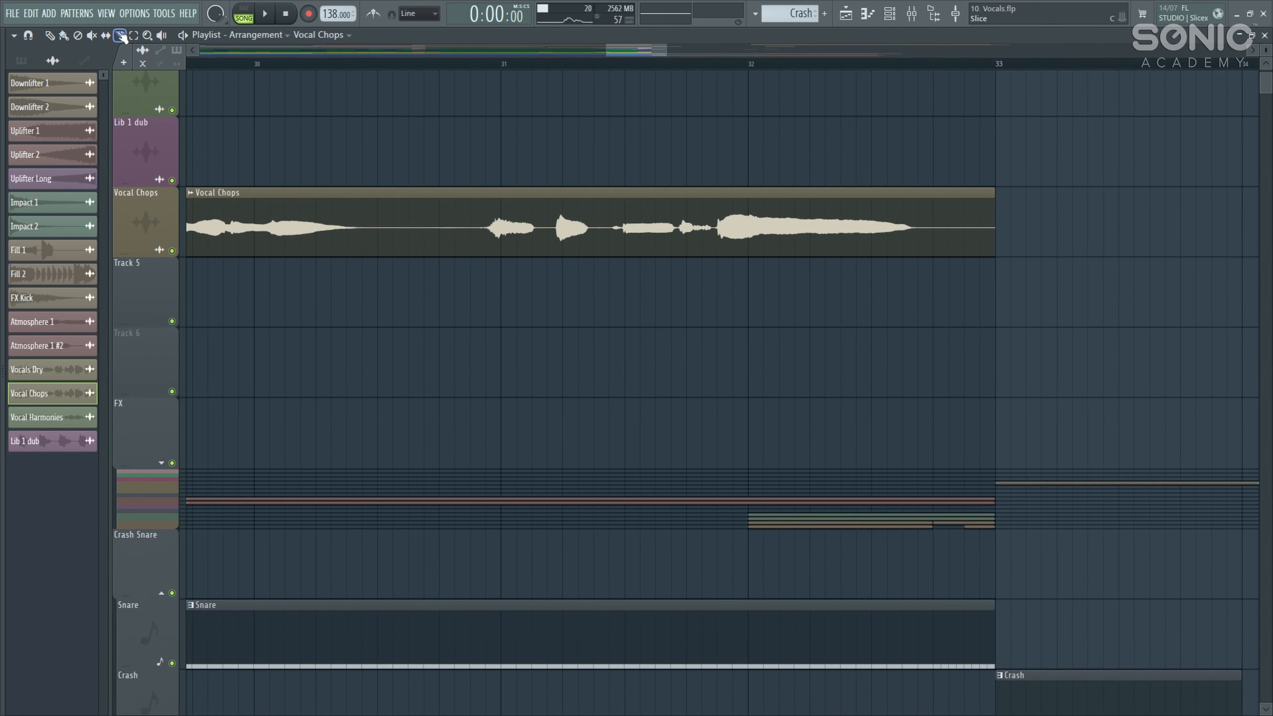
pyautogui.click(504, 231)
pyautogui.click(501, 65)
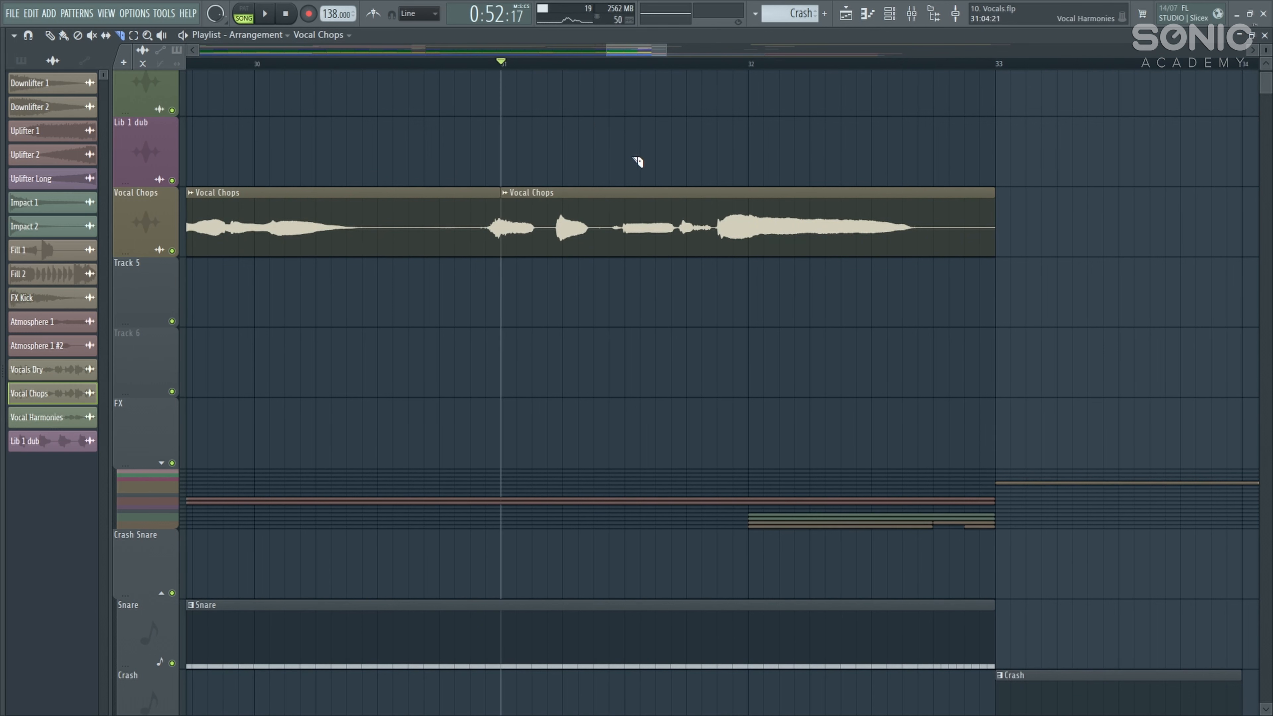
# - Audition the last Vocal Chops slice from bar 31 and place a copy of it on Track 5 at bar 7
pyautogui.press('space')
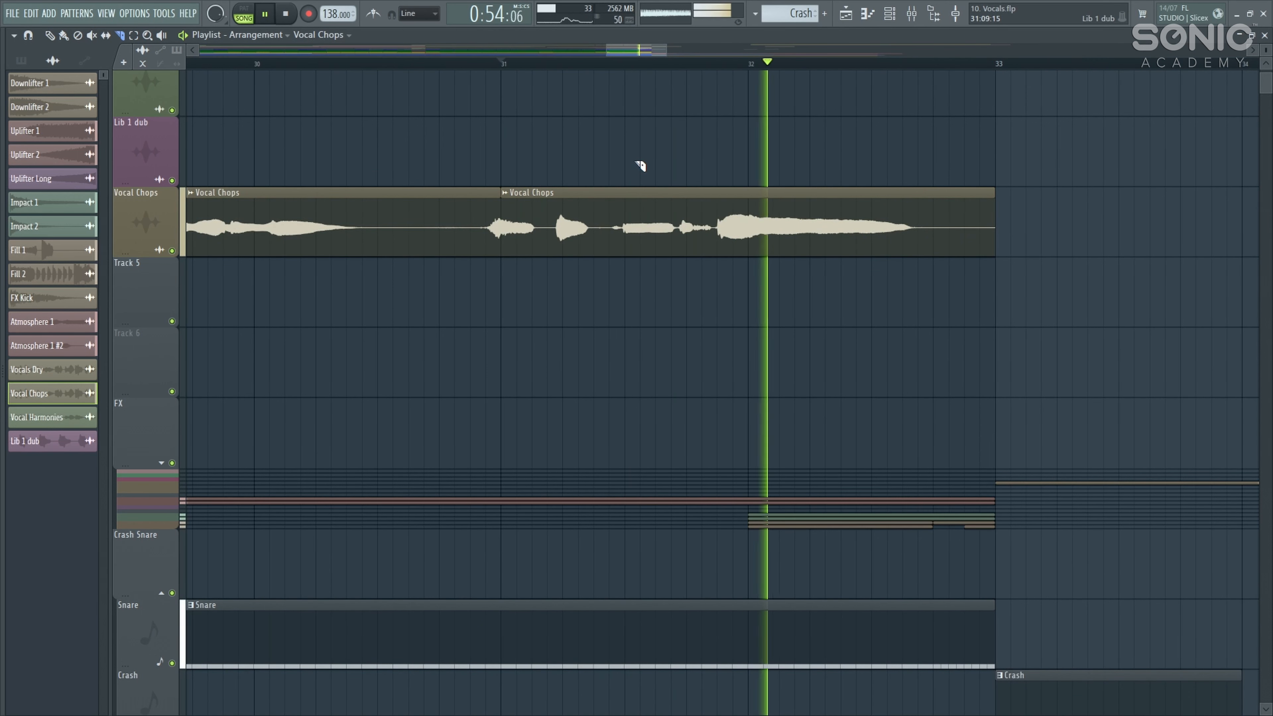
pyautogui.press('space')
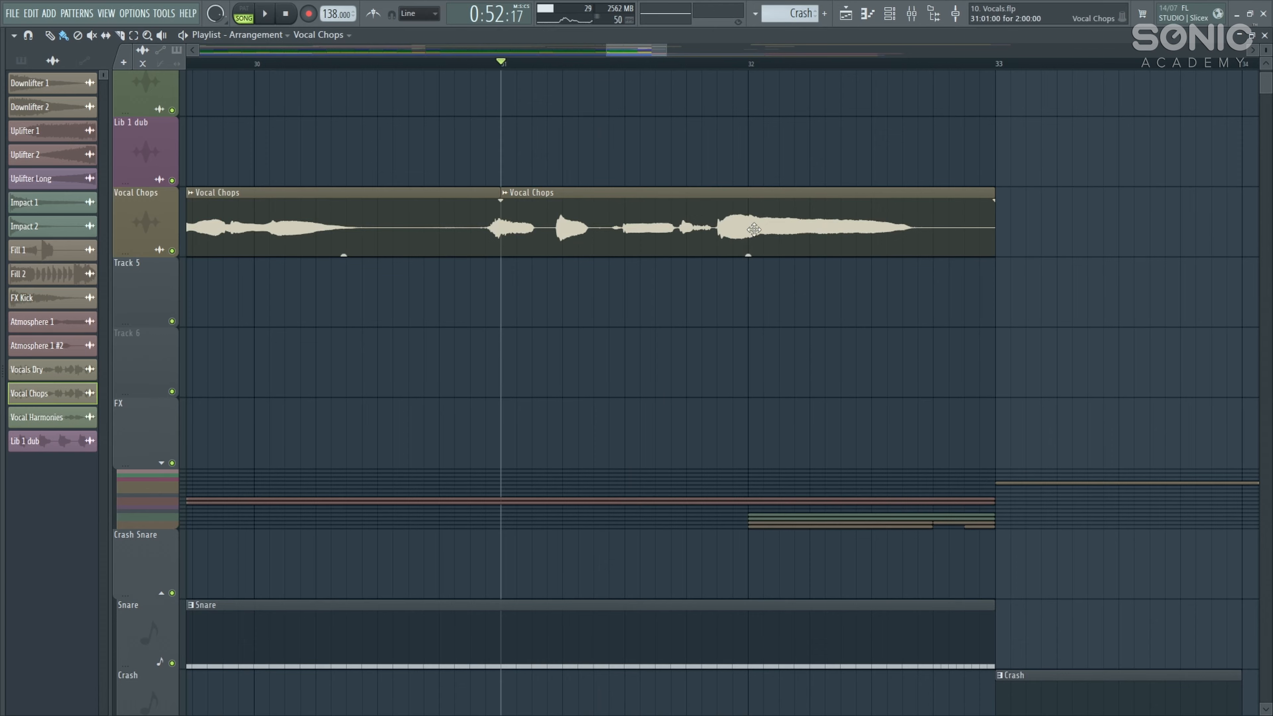
pyautogui.scroll(-7, 755, 230)
pyautogui.scroll(-1, 322, 359)
pyautogui.scroll(1, 415, 313)
pyautogui.scroll(3, 152, 295)
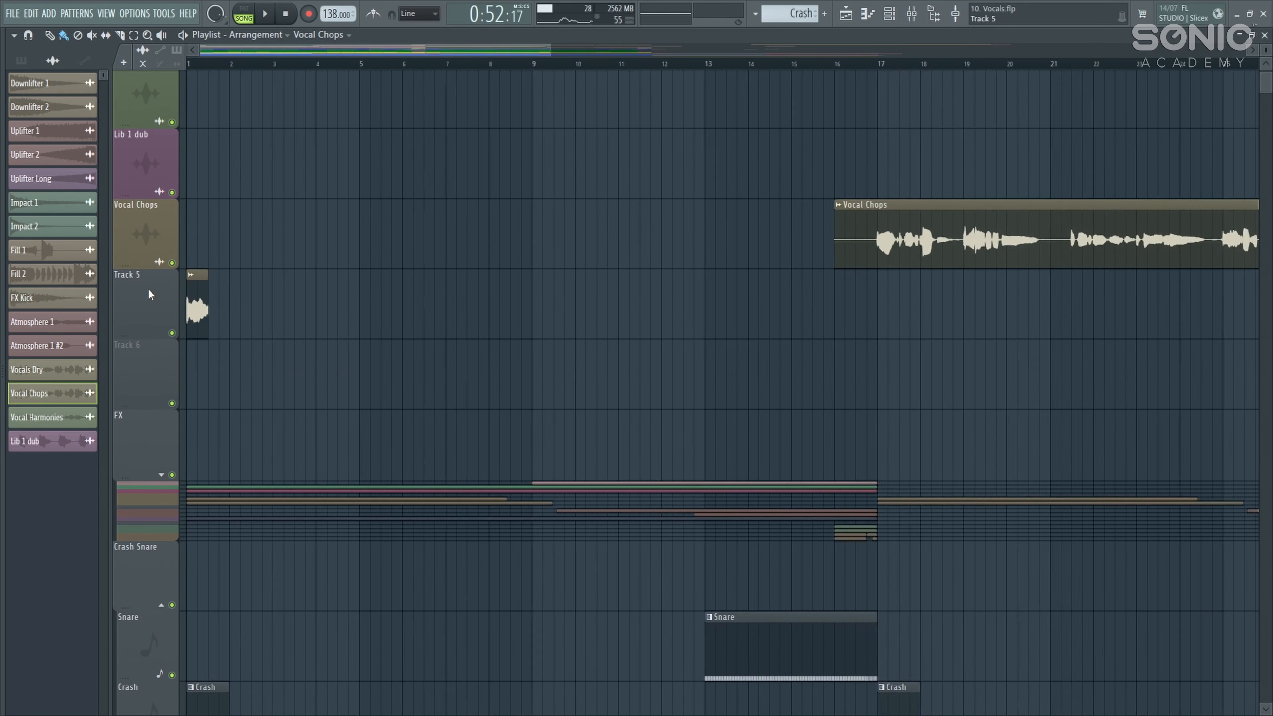
pyautogui.scroll(1, 148, 295)
pyautogui.click(539, 298)
pyautogui.scroll(-3, 552, 300)
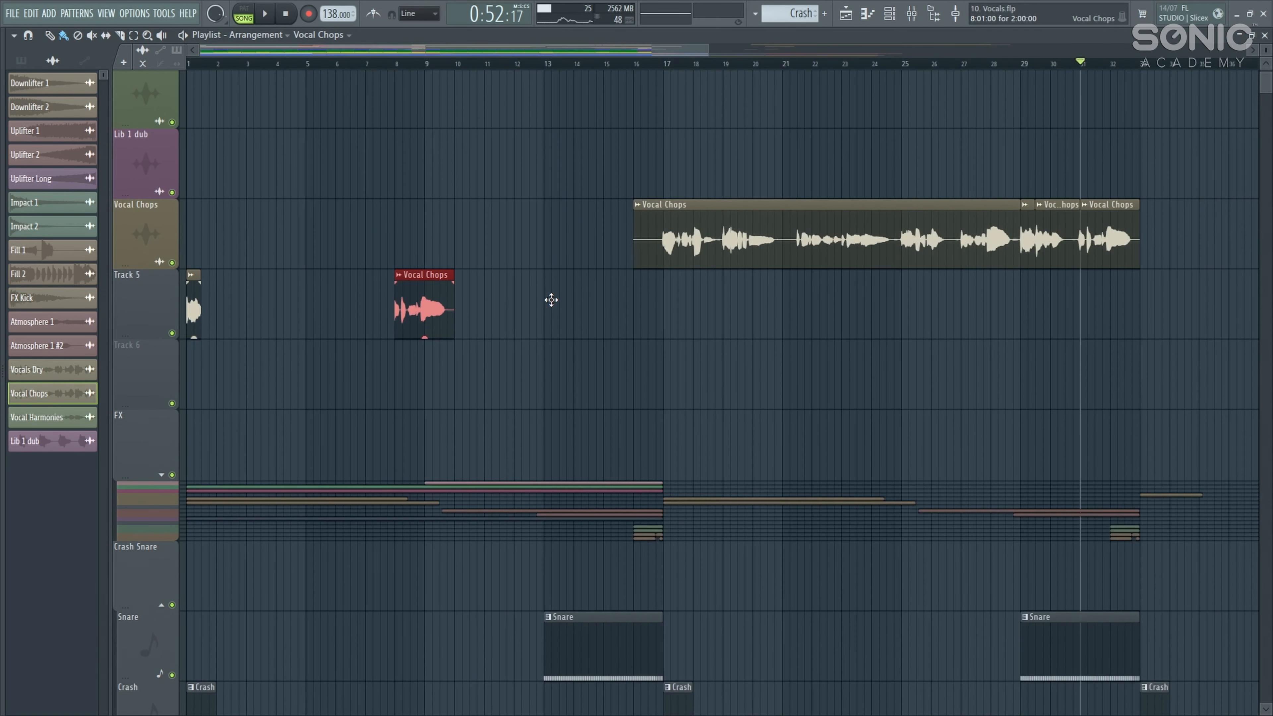
pyautogui.moveTo(422, 301); pyautogui.dragTo(373, 307)
pyautogui.scroll(2, 388, 306)
pyautogui.hscroll(-3, 364, 321)
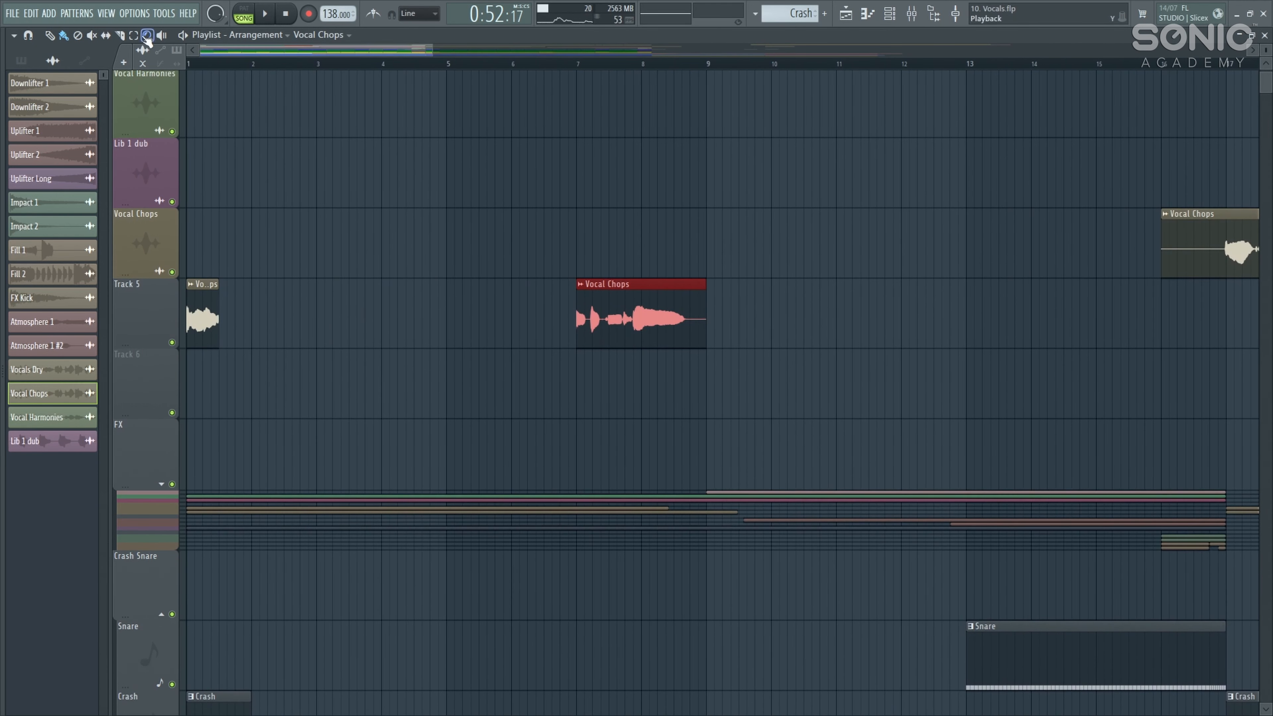
# - Slice a 0:02:00 chop at the start of bar 8 in the Track 5 clip, pick it up for copying, and undo both cuts
pyautogui.scroll(4, 602, 329)
pyautogui.click(561, 329)
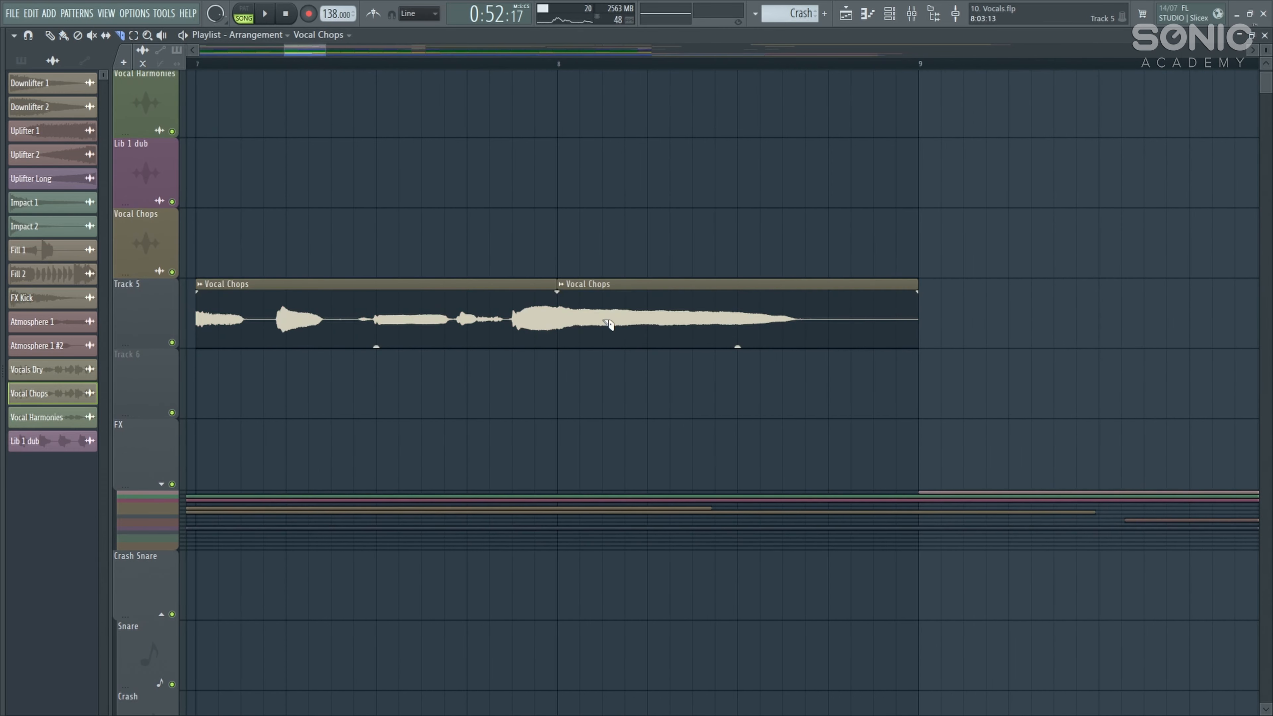
pyautogui.click(603, 324)
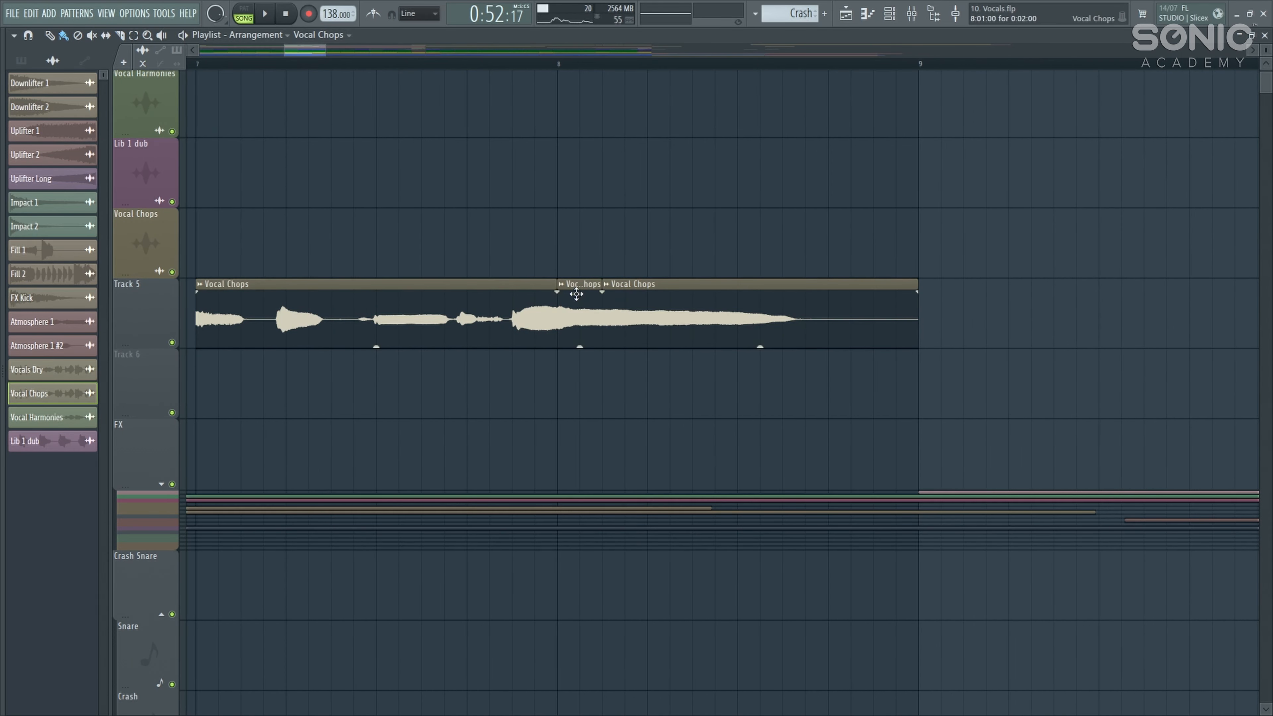
pyautogui.hotkey('ctrl', 'z')
pyautogui.hotkey('ctrl', 'z')
pyautogui.scroll(-4, 647, 429)
pyautogui.scroll(-3, 223, 323)
pyautogui.scroll(2, 173, 321)
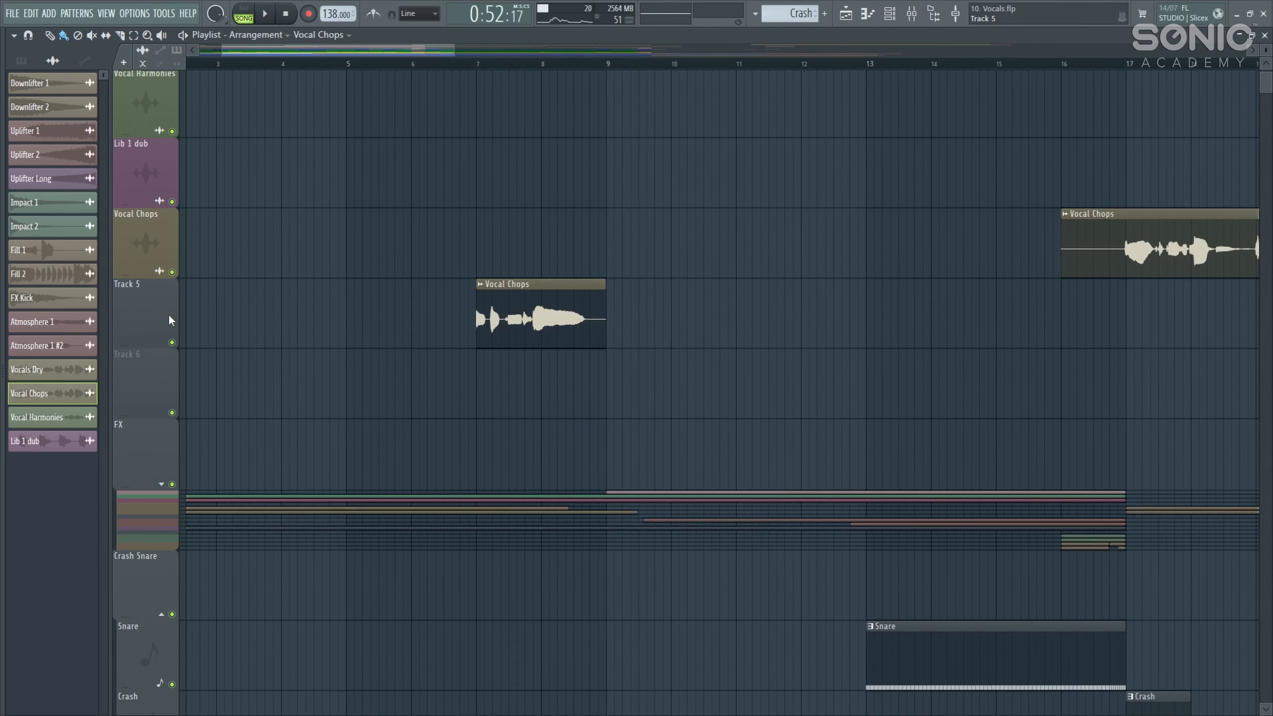
# - Place the short chop on Track 5 at step 13 of bar 1, and repeat the two-chop pattern at bars 3 and 5
pyautogui.scroll(3, 171, 321)
pyautogui.click(304, 328)
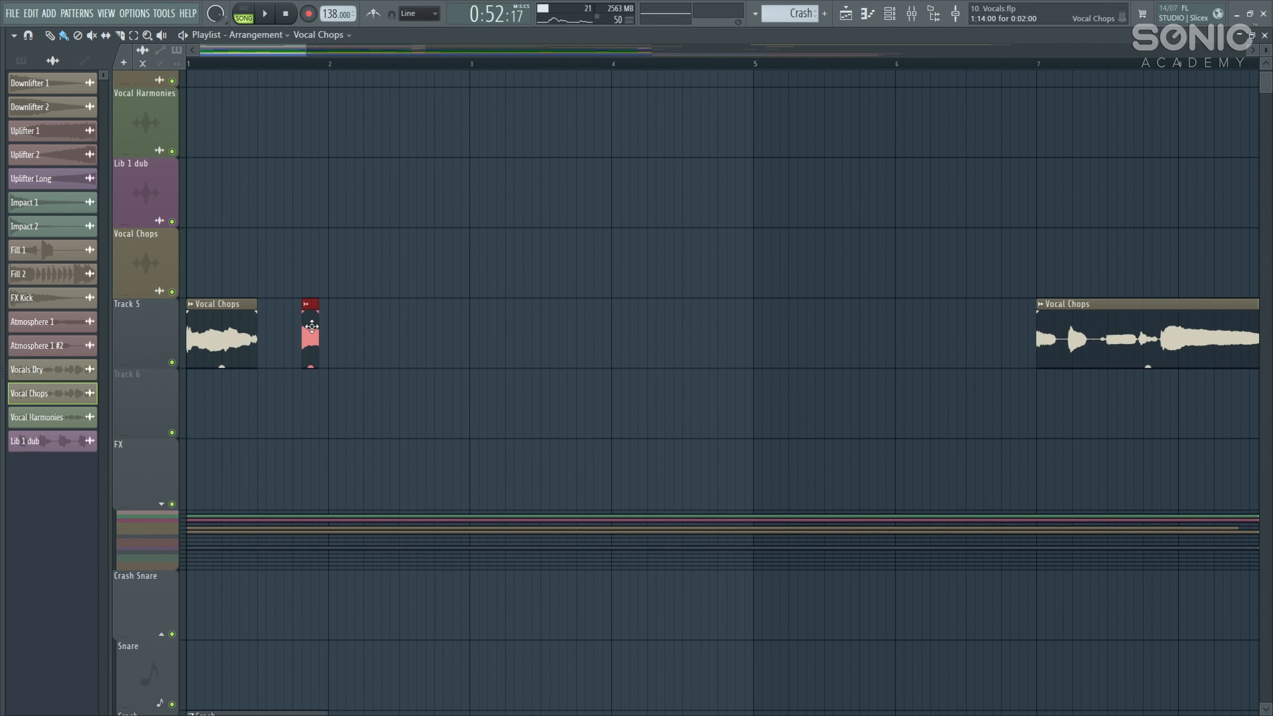
pyautogui.moveTo(399, 310); pyautogui.dragTo(474, 321)
pyautogui.scroll(-2, 246, 343)
pyautogui.keyDown('ctrl'); pyautogui.click(540, 255); pyautogui.keyUp('ctrl')
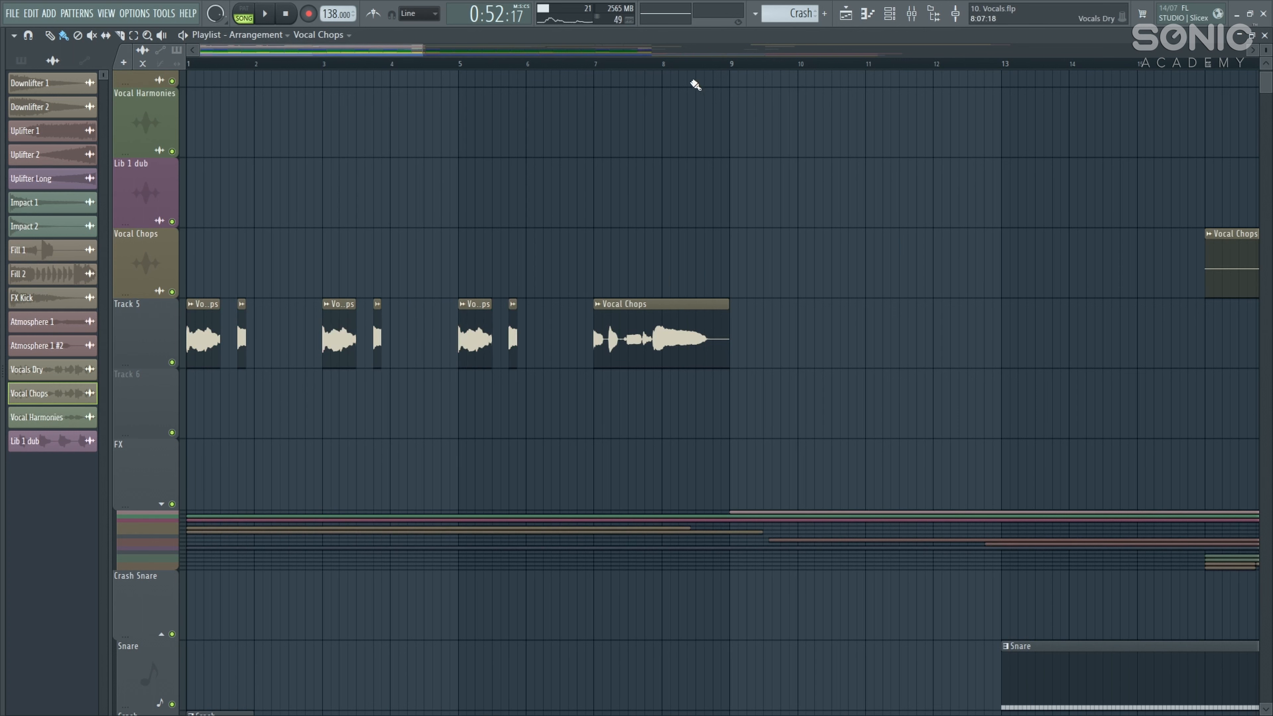
# - Set the playback range to the first eight bars and play the chop pattern from the start
pyautogui.moveTo(734, 65); pyautogui.dragTo(187, 65)
pyautogui.click(912, 14)
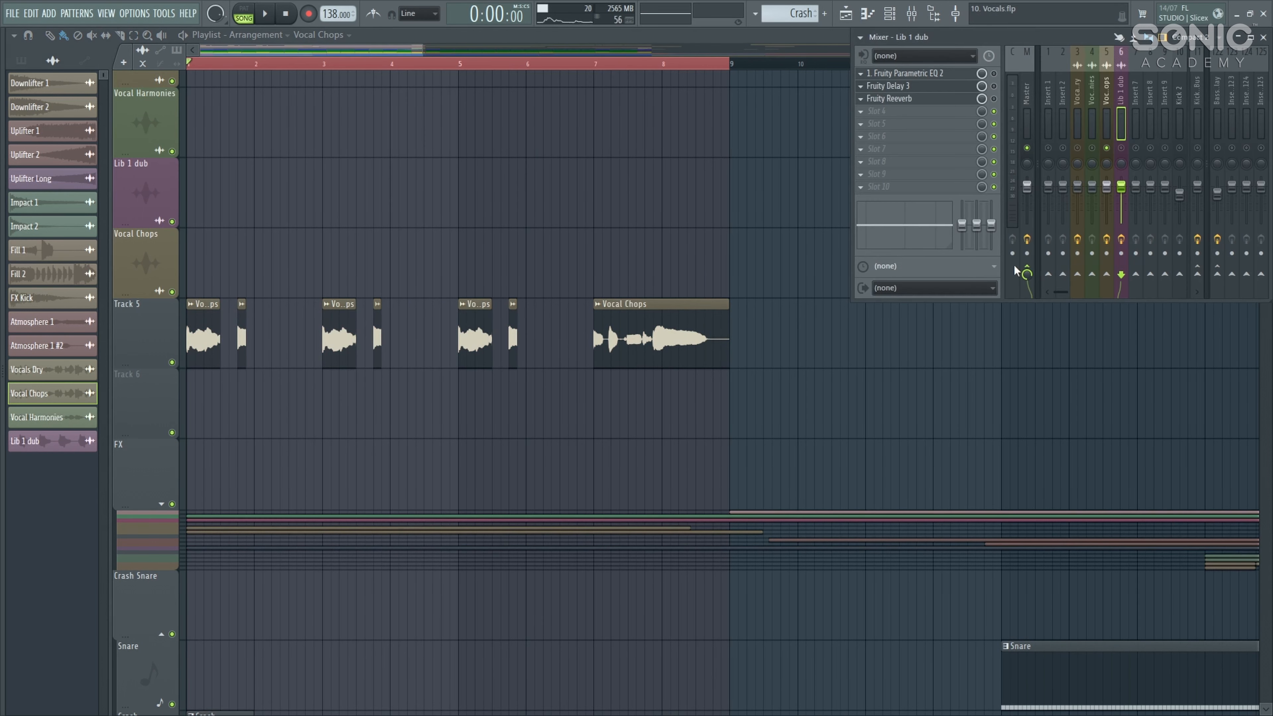
pyautogui.press('F9')
pyautogui.press('space')
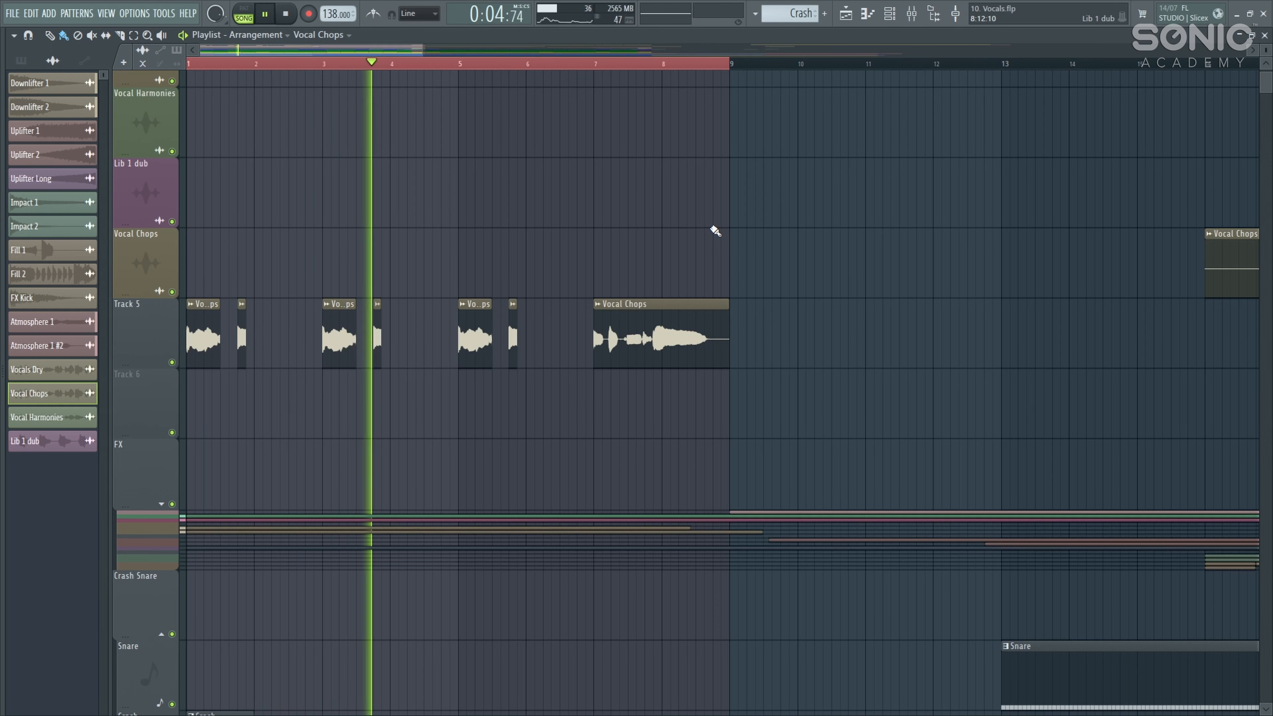
pyautogui.press('space')
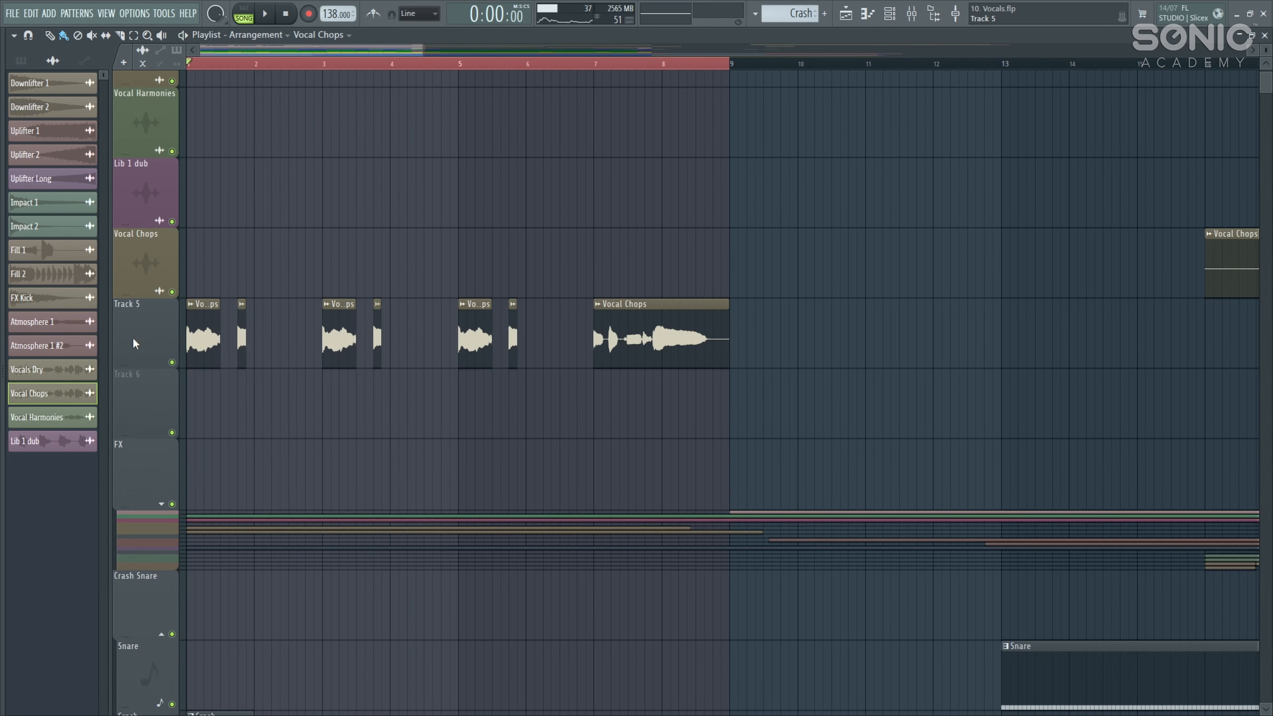
# - Move the three short chops on Track 5 two steps later so they end with bars 1, 3 and 5
pyautogui.scroll(5, 134, 344)
pyautogui.moveTo(379, 326); pyautogui.dragTo(409, 326)
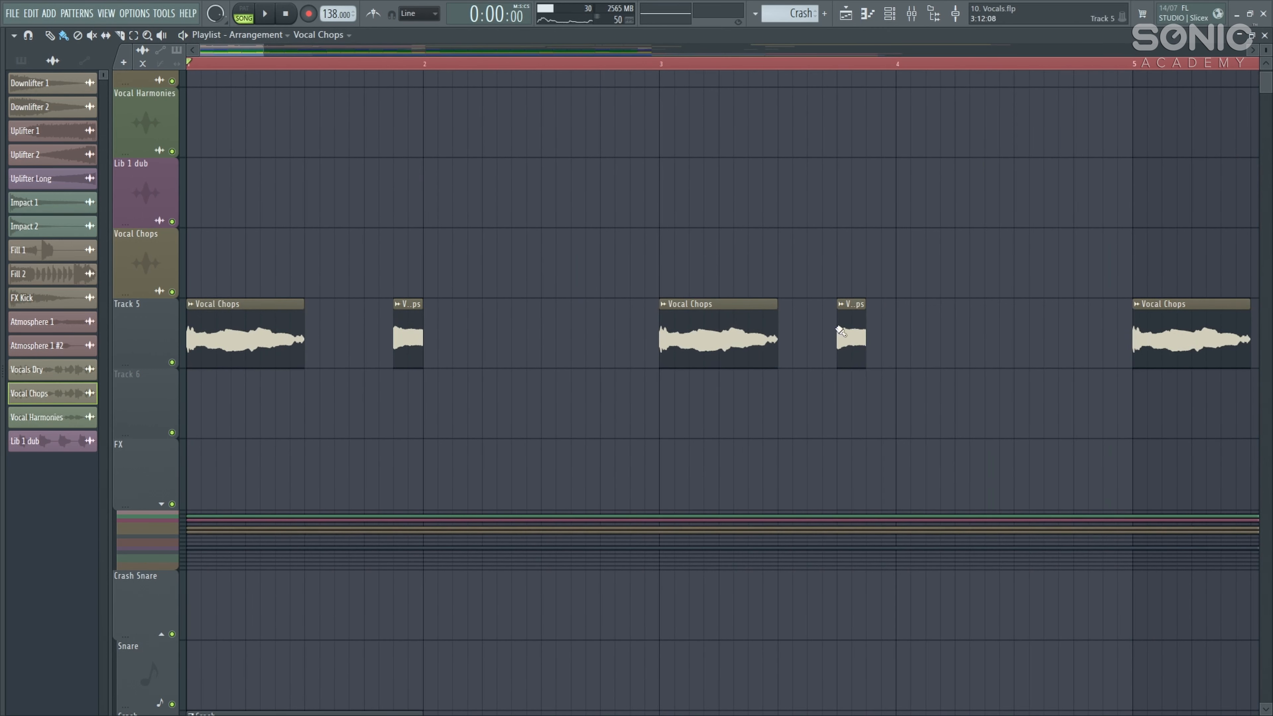
pyautogui.moveTo(845, 323); pyautogui.dragTo(875, 323)
pyautogui.scroll(-4, 634, 336)
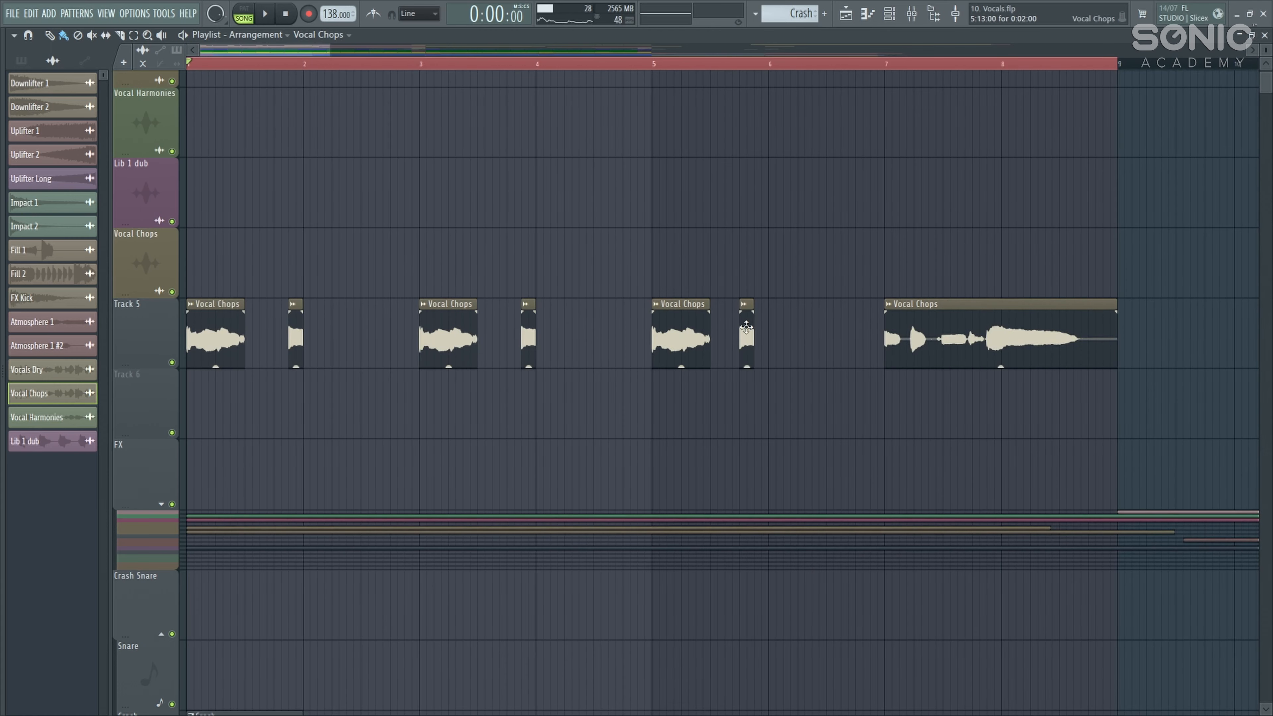
pyautogui.moveTo(746, 327); pyautogui.dragTo(760, 327)
# - Play back the chop pattern from the start and again from just before bar 7
pyautogui.press('space')
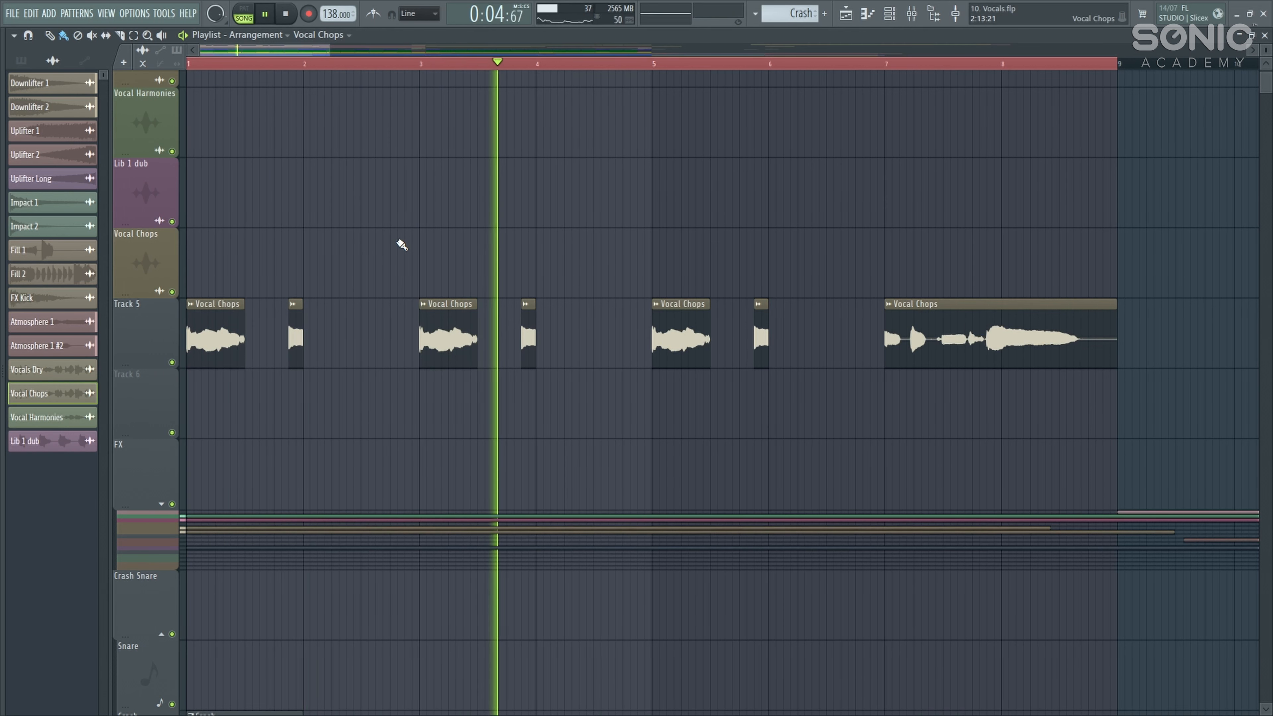
pyautogui.press('space')
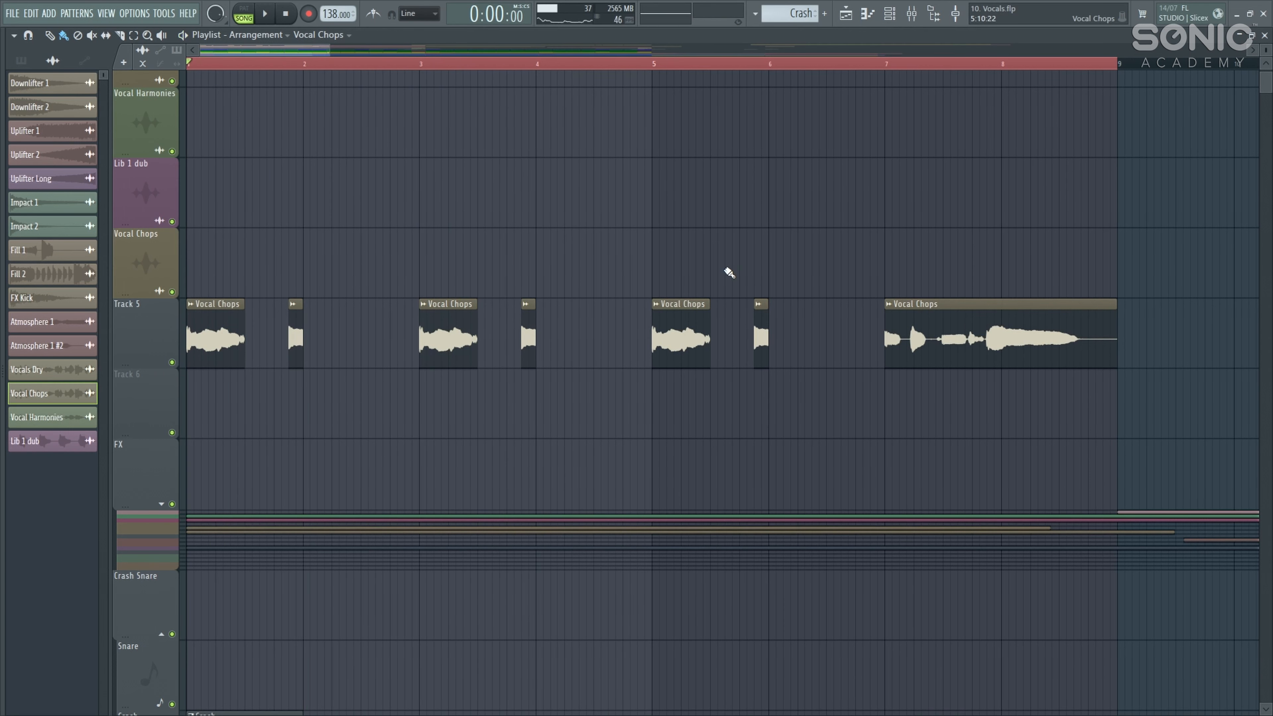
pyautogui.click(858, 65)
pyautogui.press('space')
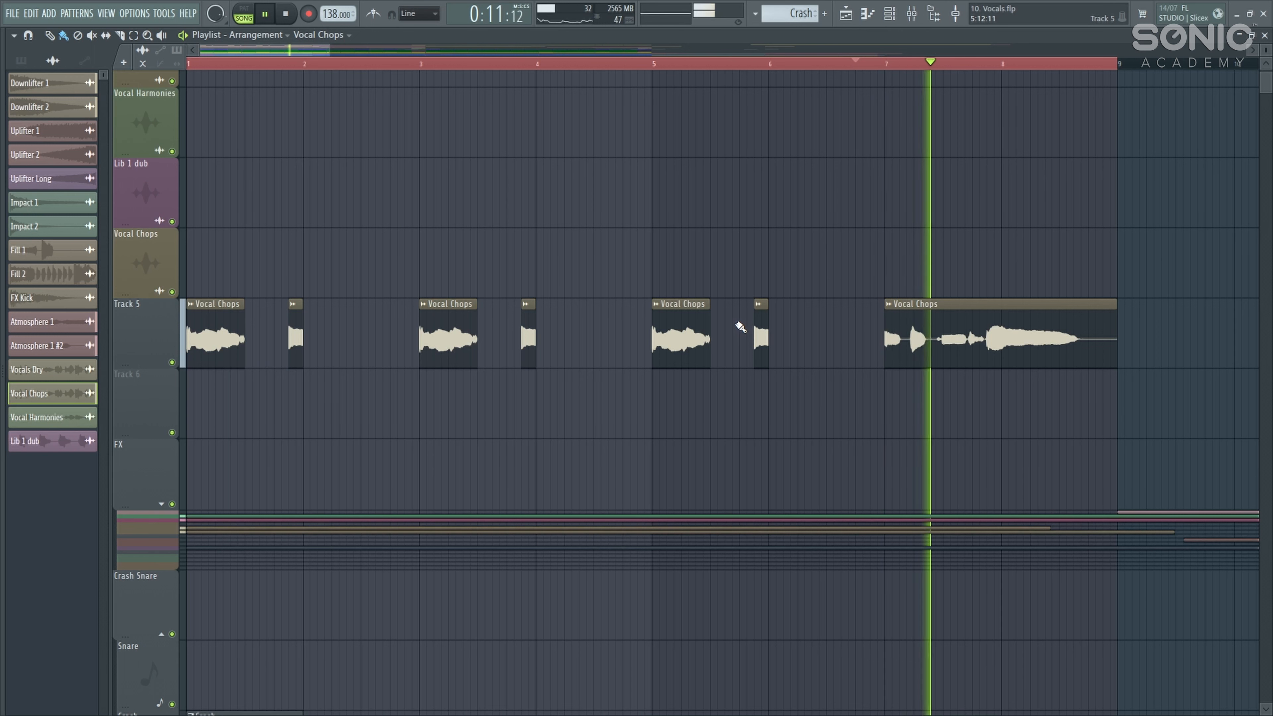
pyautogui.press('space')
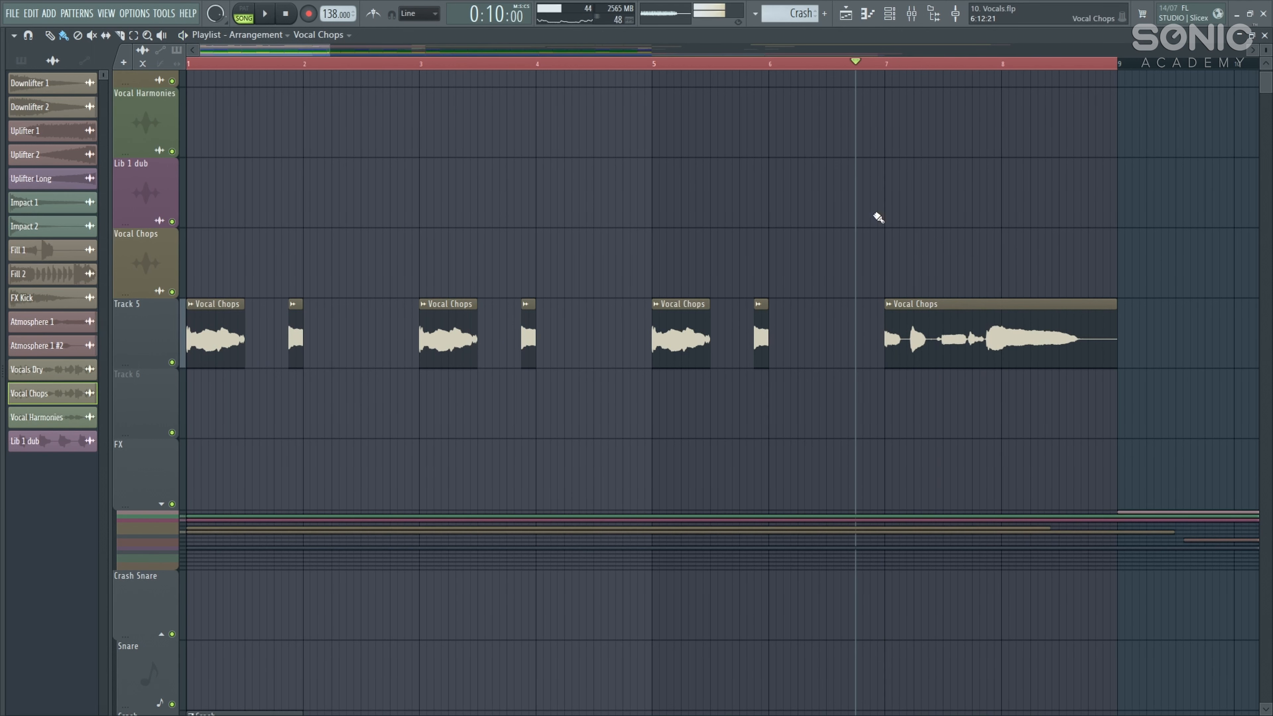
# - Select the Vocal Chops mixer track and enable its Fruity Parametric EQ 2
pyautogui.click(913, 14)
pyautogui.click(1105, 96)
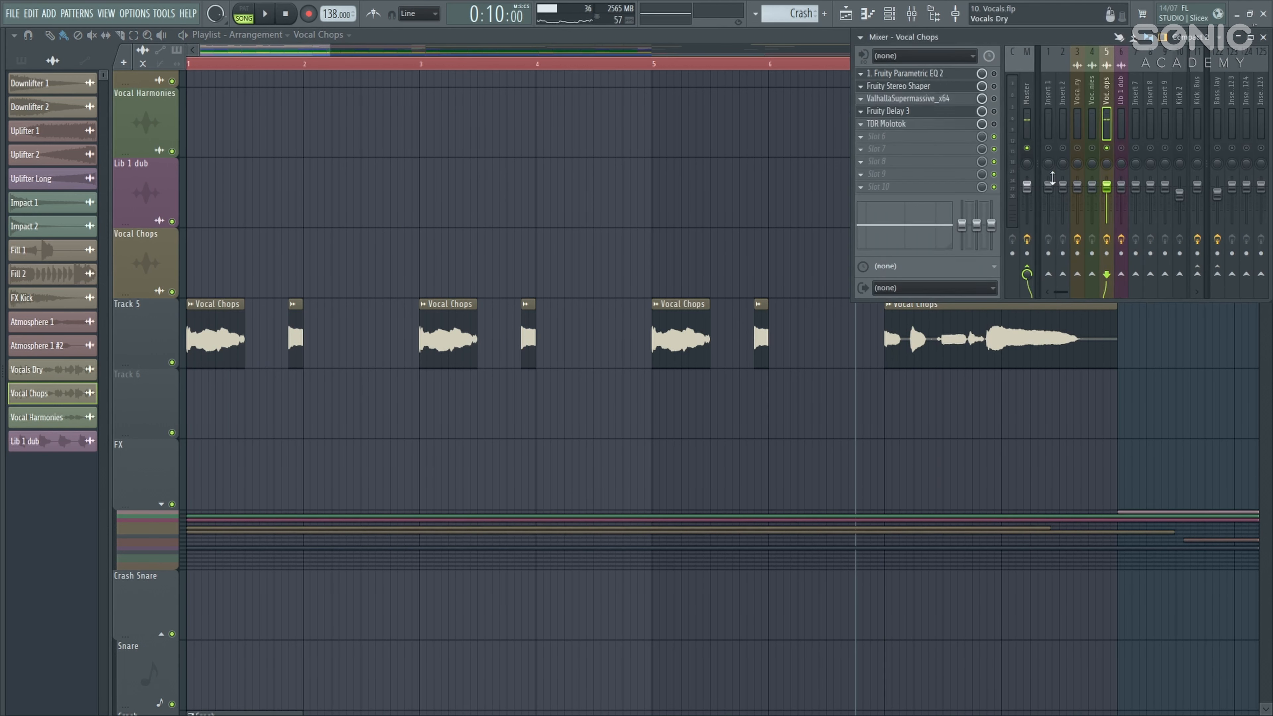
pyautogui.click(993, 73)
pyautogui.press('F9')
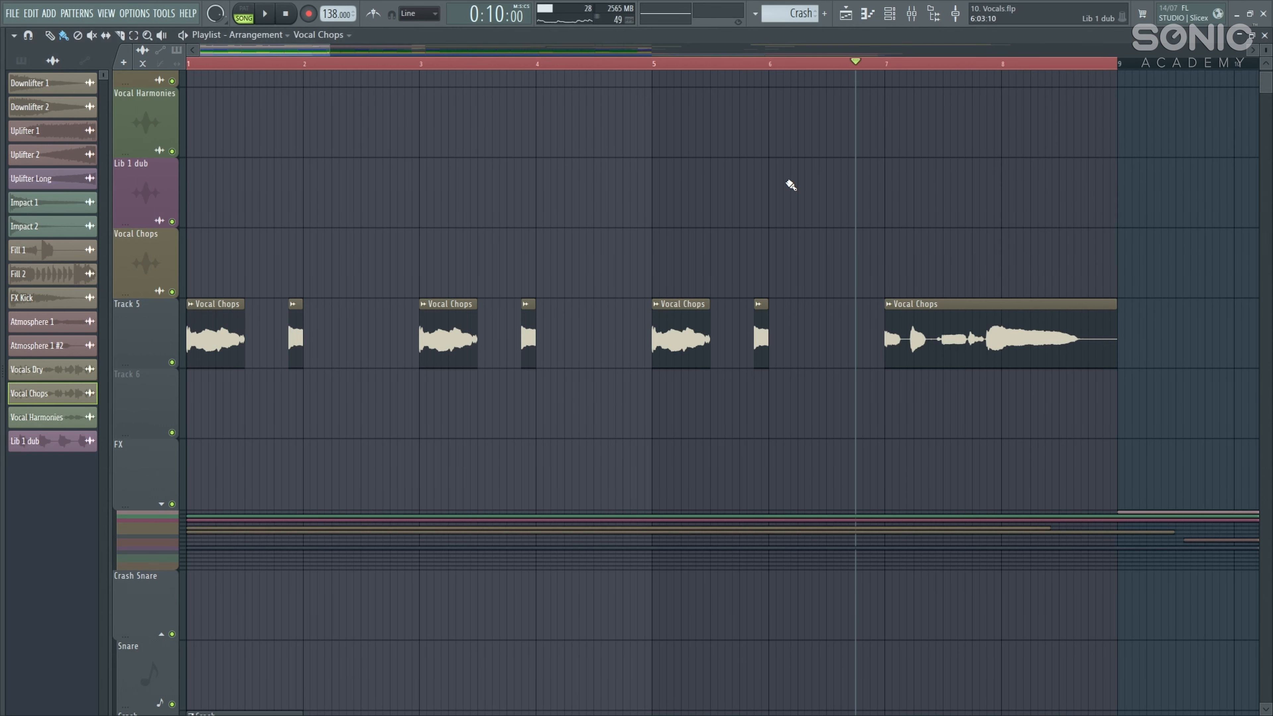
pyautogui.scroll(1, 792, 186)
# - Lower the low-shelf band 1 of the Vocal Chops EQ to about -17.9 dB at 323 Hz and audition the cut
pyautogui.click(912, 14)
pyautogui.click(905, 74)
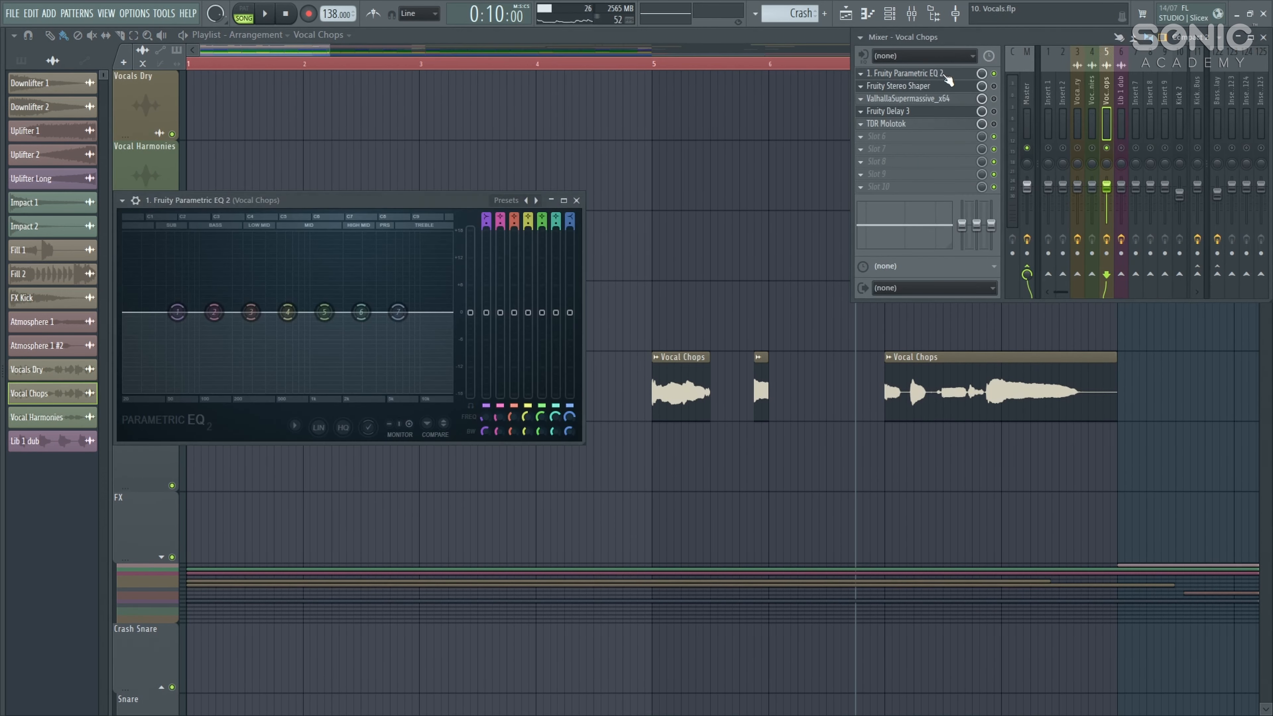
pyautogui.moveTo(422, 199); pyautogui.dragTo(675, 55)
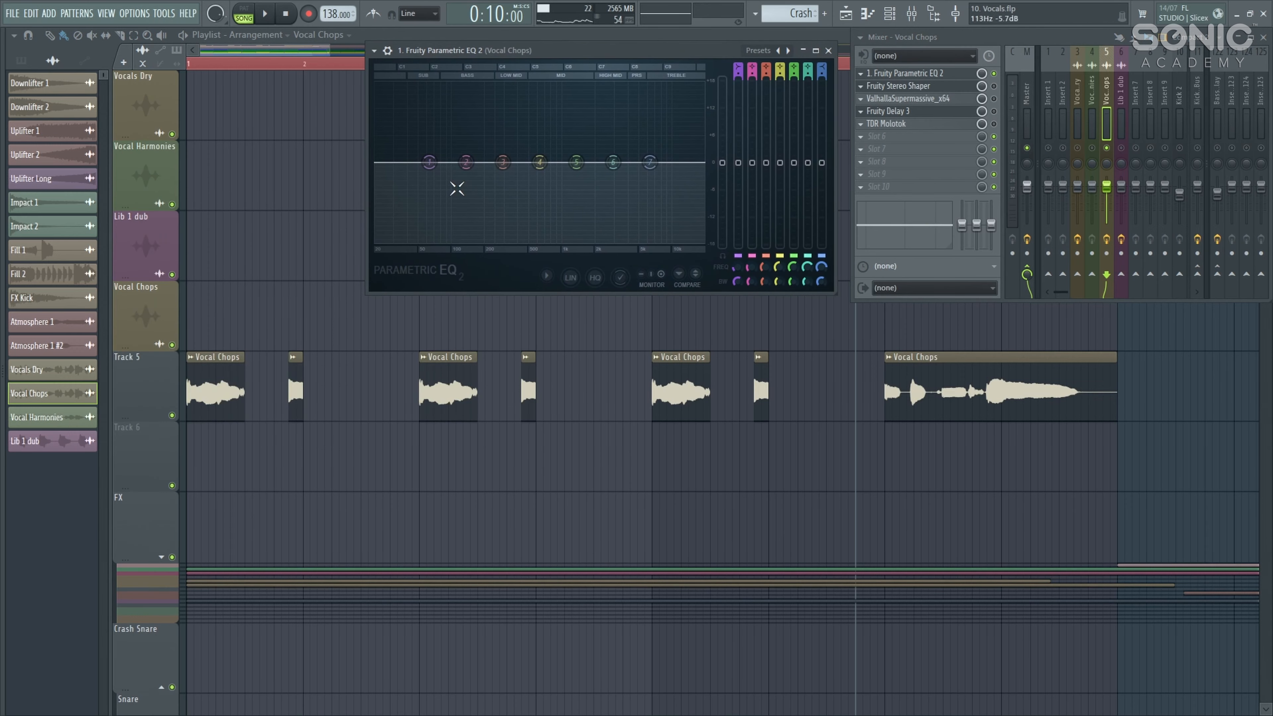
pyautogui.moveTo(430, 162); pyautogui.dragTo(486, 241)
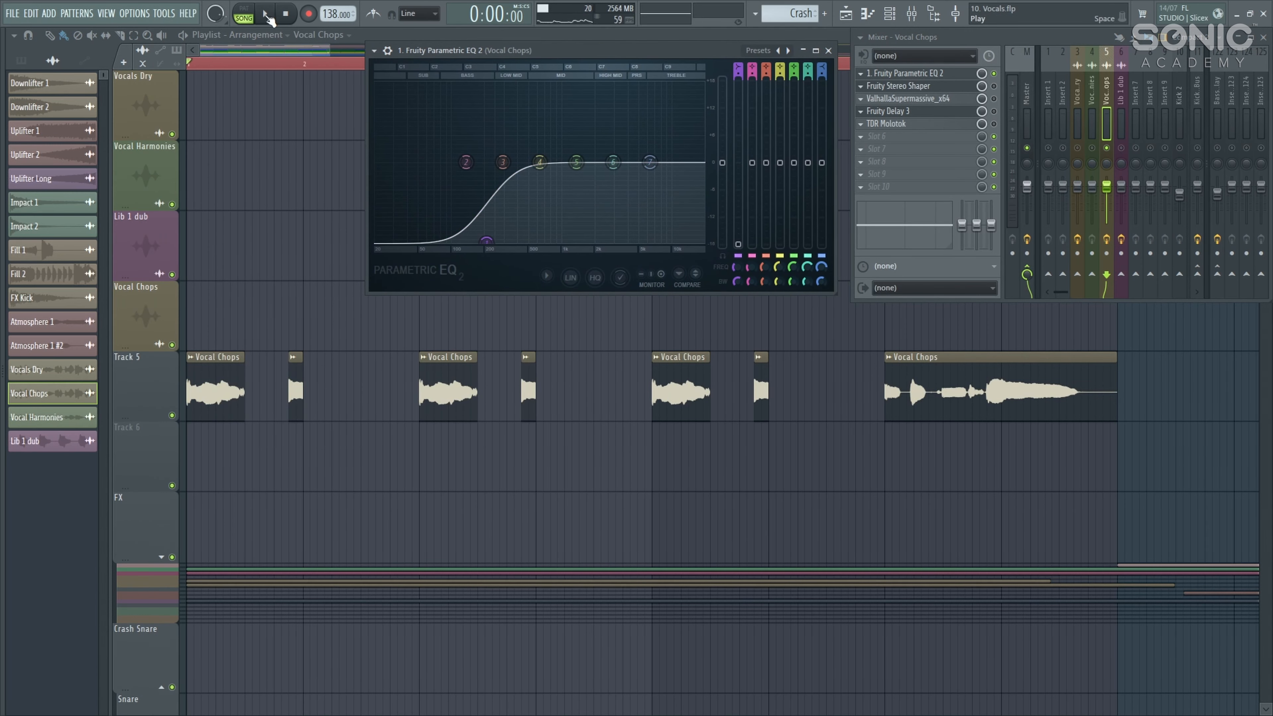
pyautogui.press('space')
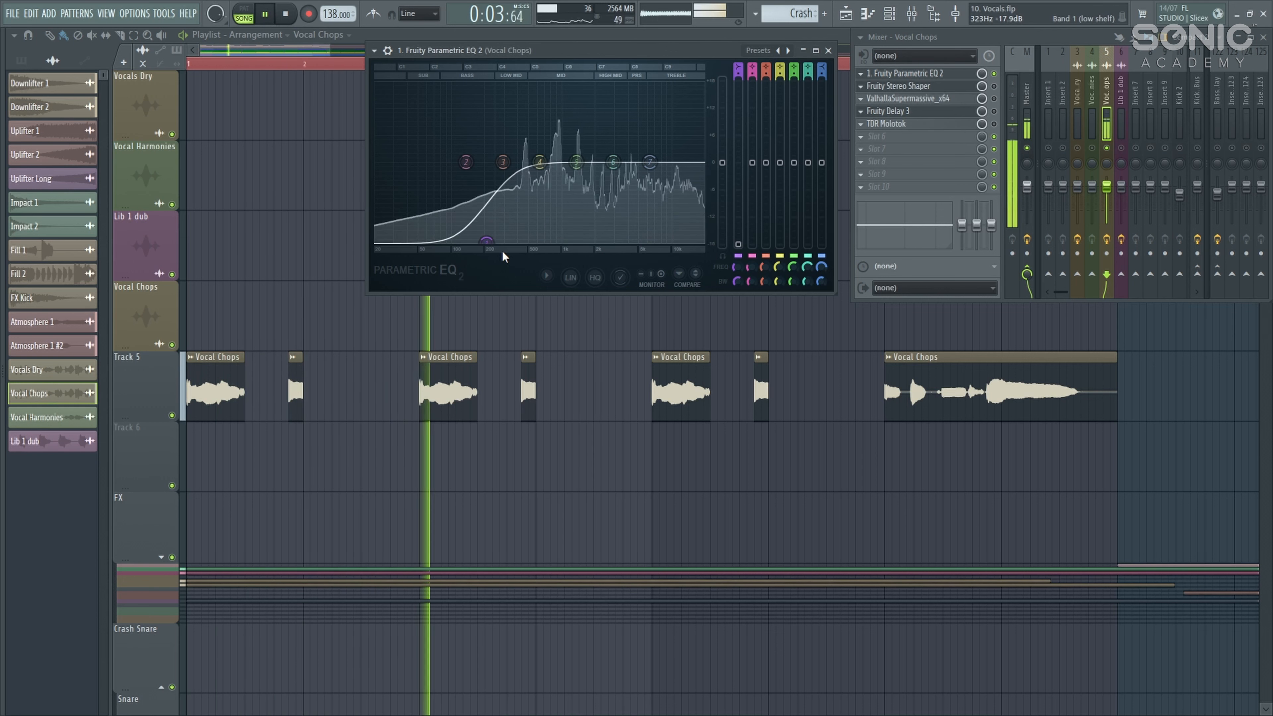
pyautogui.press('space')
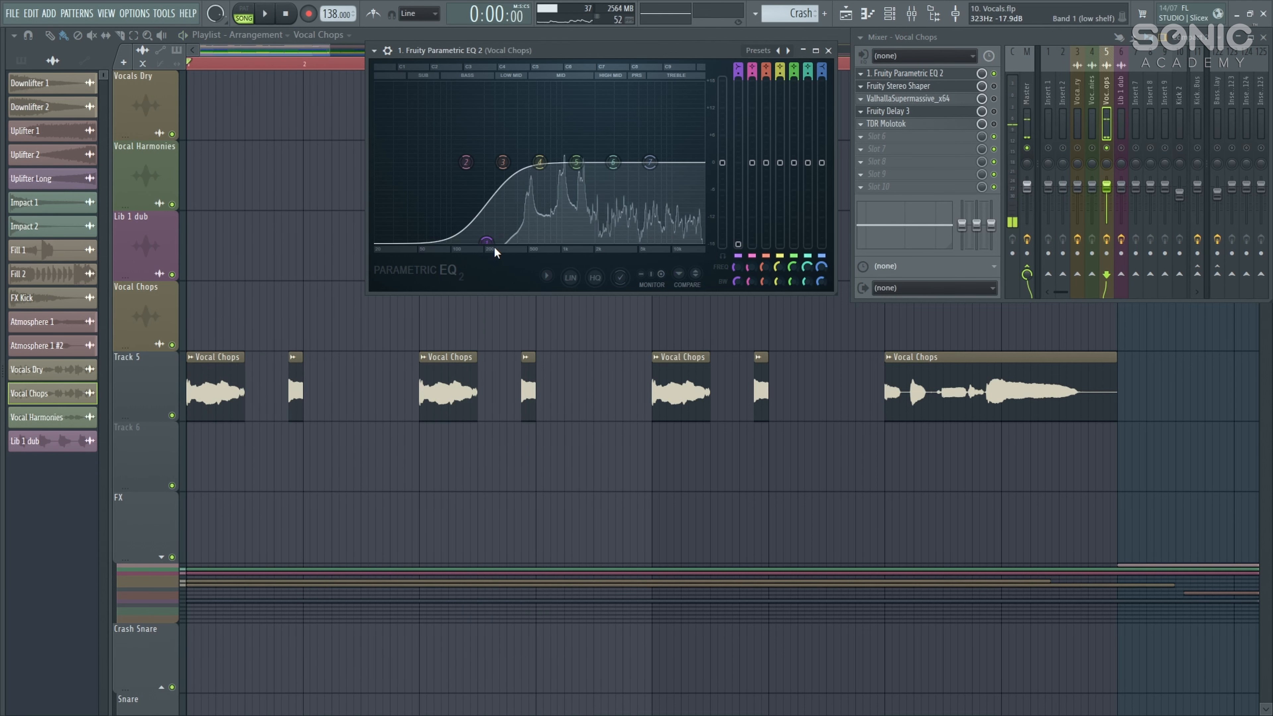
# - Select the three half-bar chops at bars 1, 3 and 5 and trim their starts together, to a length of 0:07:20
pyautogui.press('F12')
pyautogui.keyDown('ctrl'); pyautogui.keyDown('shift'); pyautogui.click(679, 379); pyautogui.keyUp('shift'); pyautogui.keyUp('ctrl')
pyautogui.keyDown('ctrl'); pyautogui.keyDown('shift'); pyautogui.click(442, 385); pyautogui.keyUp('shift'); pyautogui.keyUp('ctrl')
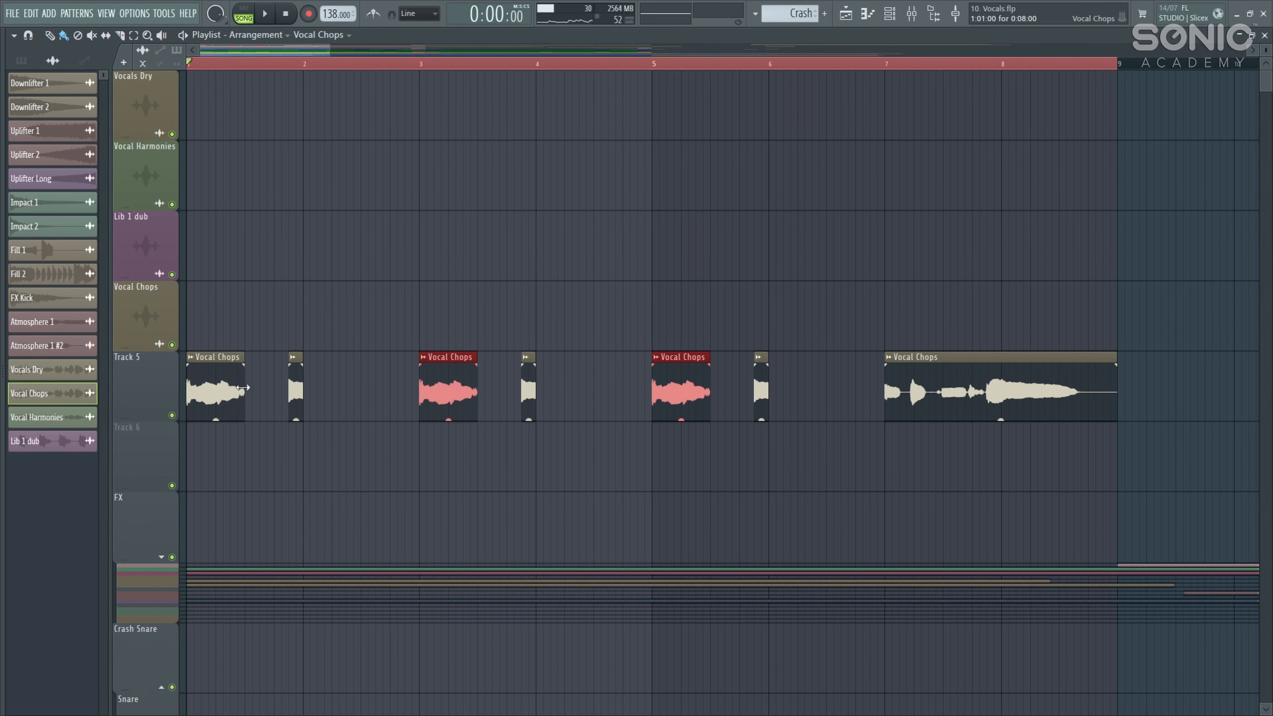
pyautogui.keyDown('ctrl'); pyautogui.keyDown('shift'); pyautogui.click(221, 391); pyautogui.keyUp('shift'); pyautogui.keyUp('ctrl')
pyautogui.scroll(7, 132, 386)
pyautogui.scroll(3, 165, 377)
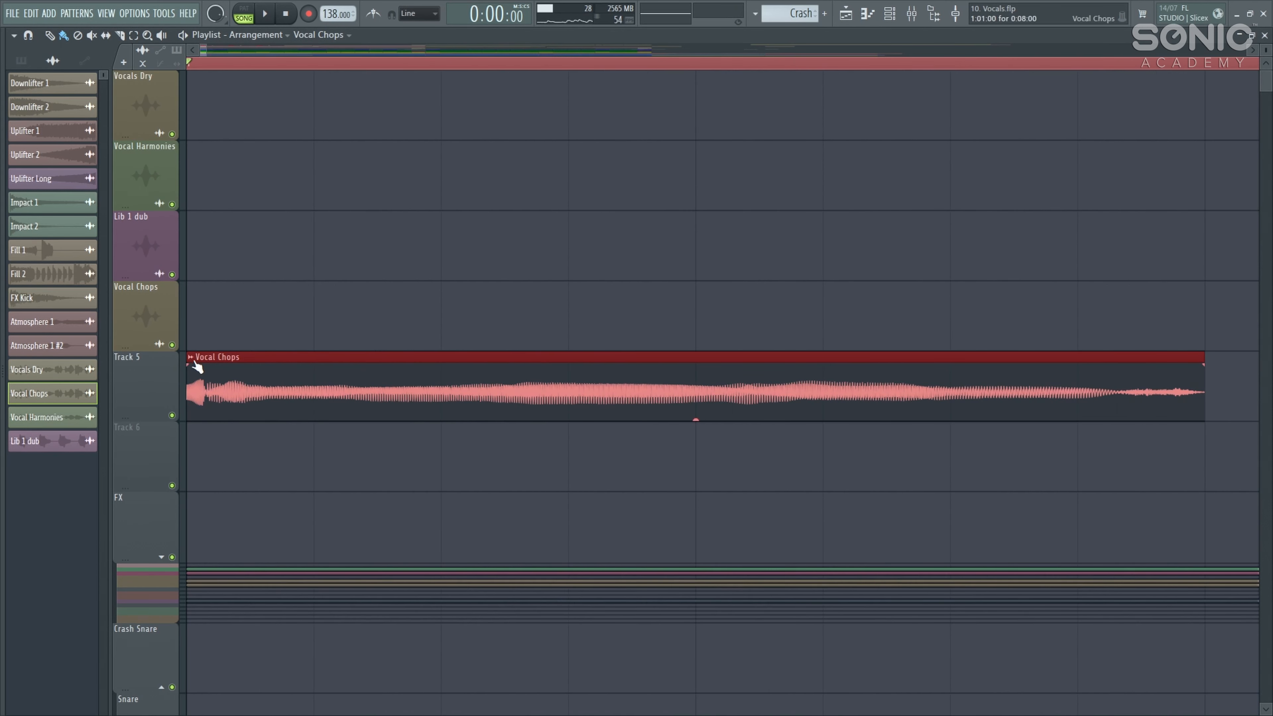
pyautogui.moveTo(188, 357)
pyautogui.mouseDown()
pyautogui.moveTo(207, 357)
pyautogui.moveTo(197, 362)
pyautogui.mouseUp()
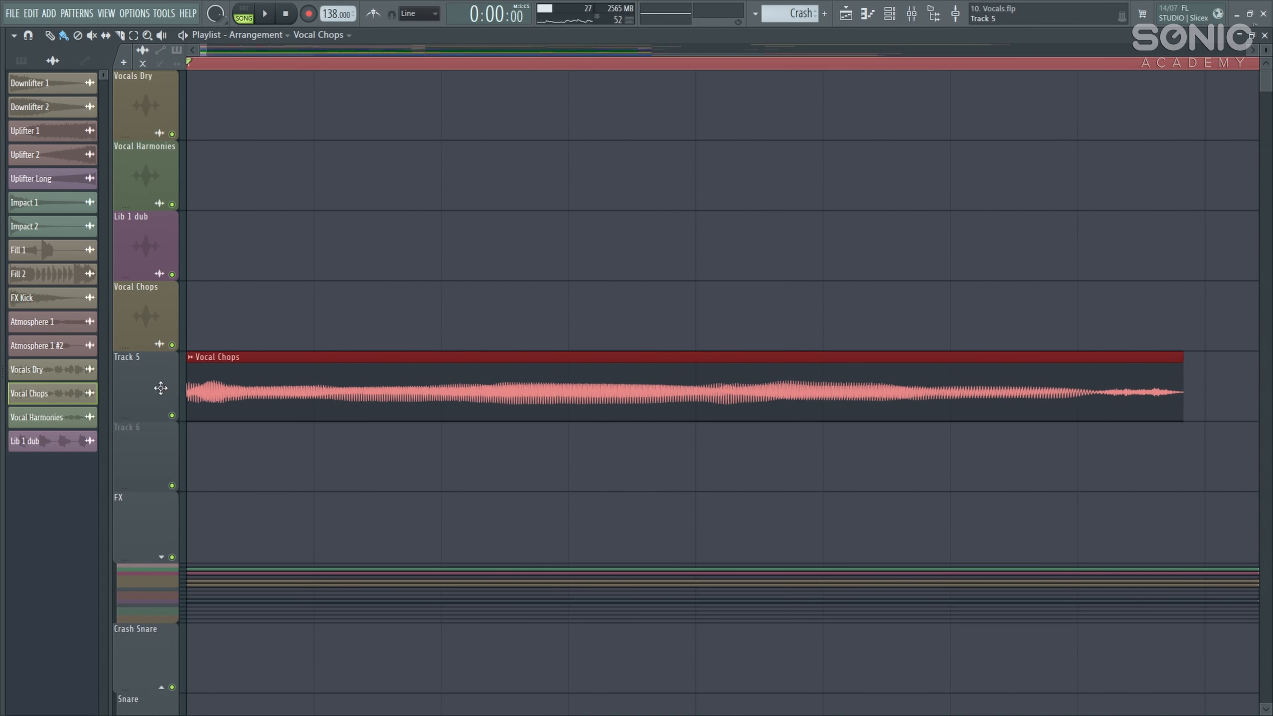
# - Play back the pattern on Track 5 to check the trimmed chops
pyautogui.press('space')
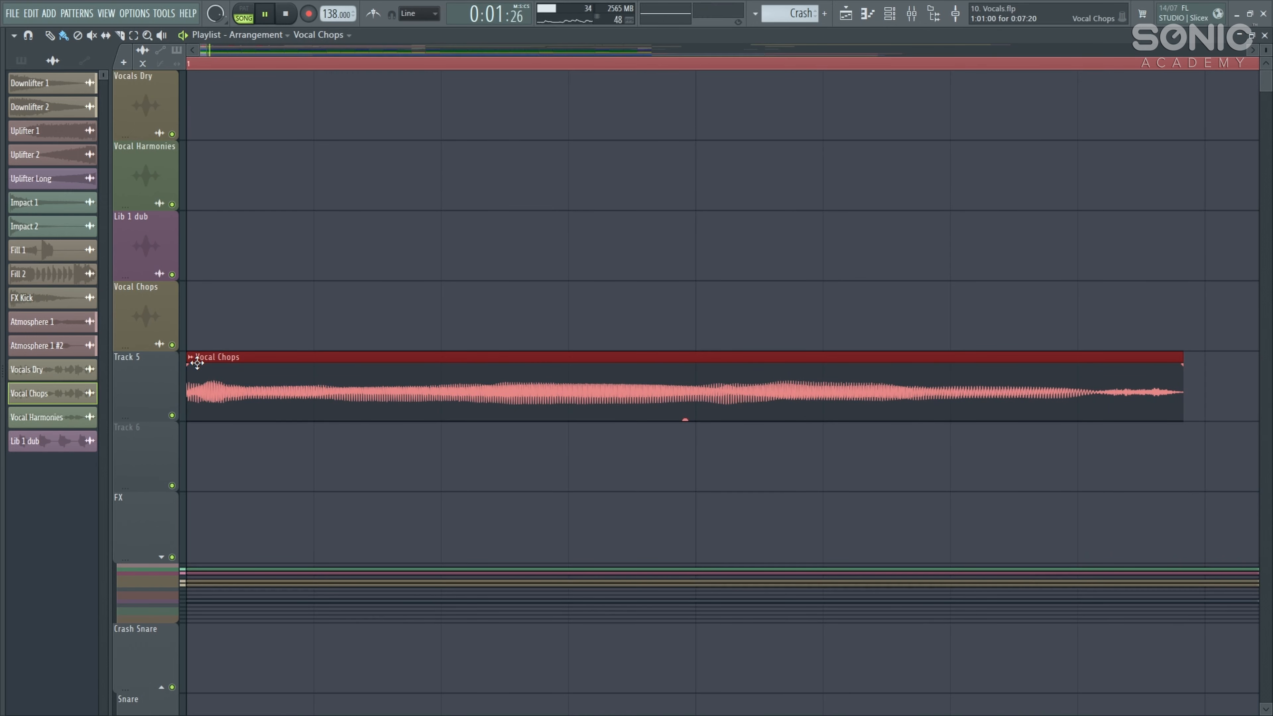
pyautogui.scroll(-5, 265, 341)
pyautogui.scroll(-3, 269, 341)
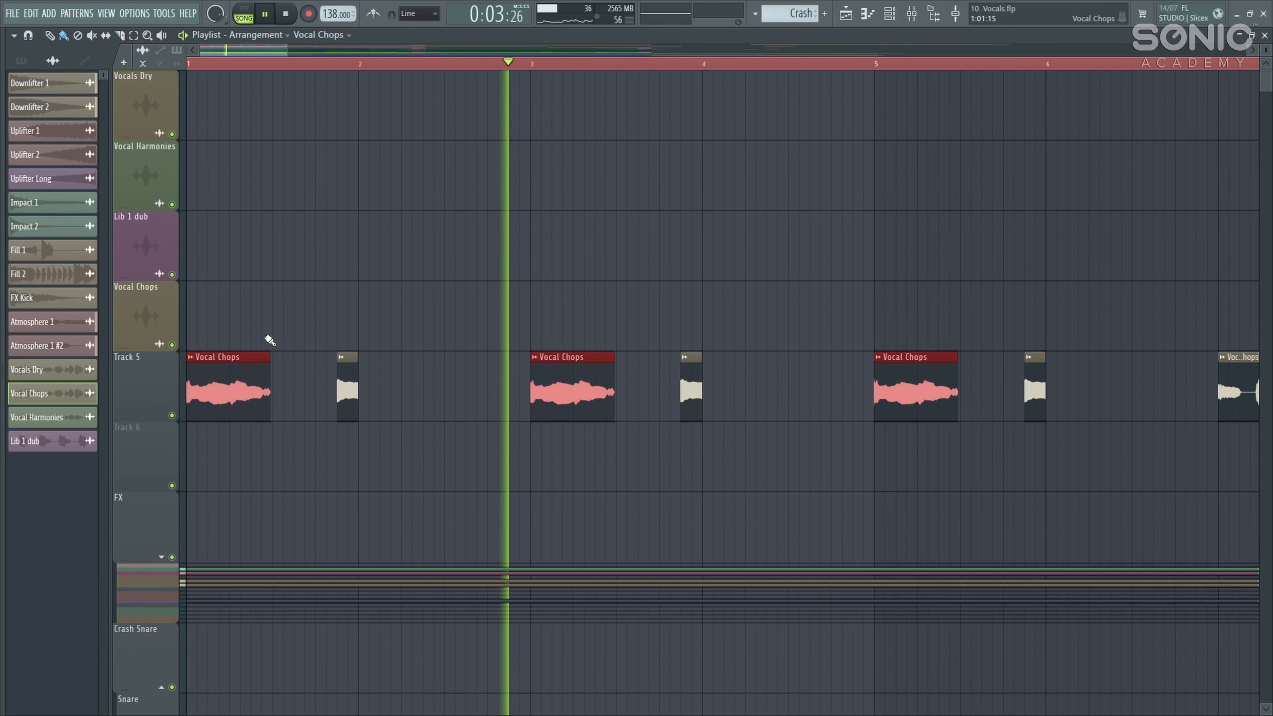
pyautogui.scroll(-3, 270, 341)
pyautogui.press('space')
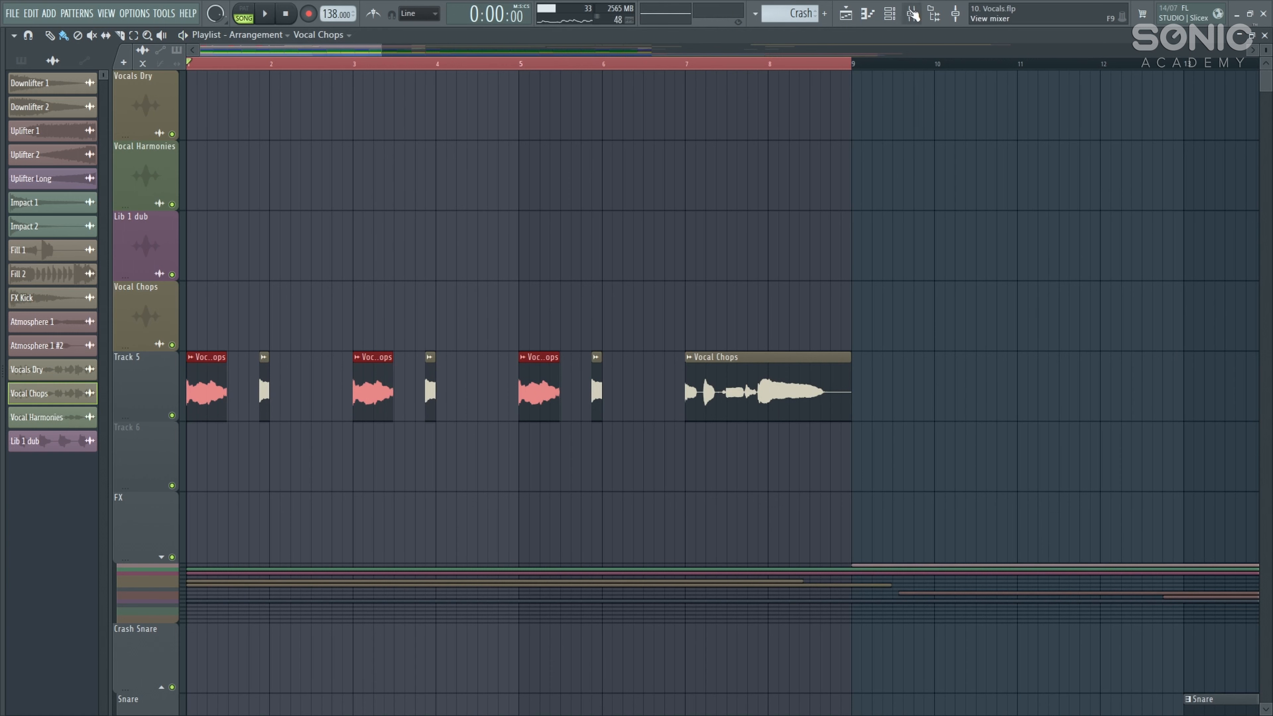
# - Open ValhallaSupermassive on the Vocal Chops mixer track and examine its reverb and delay settings
pyautogui.press('F9')
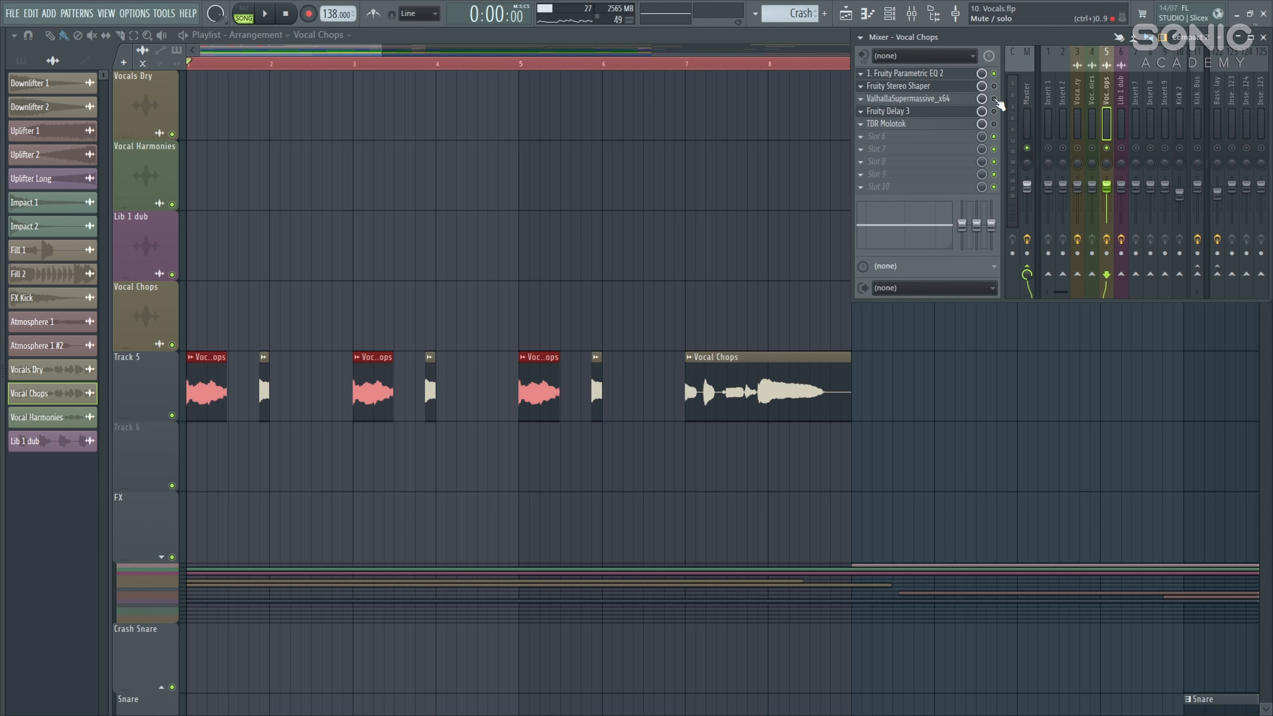
pyautogui.click(949, 106)
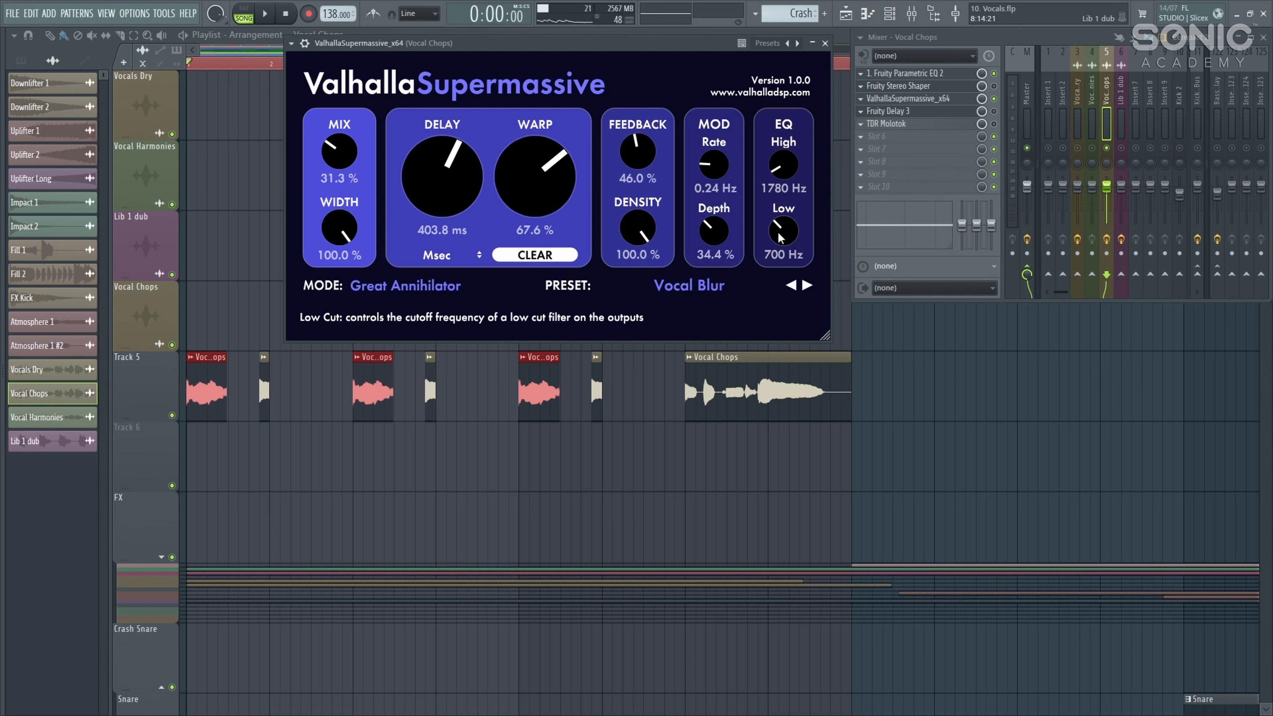
pyautogui.scroll(1, 782, 231)
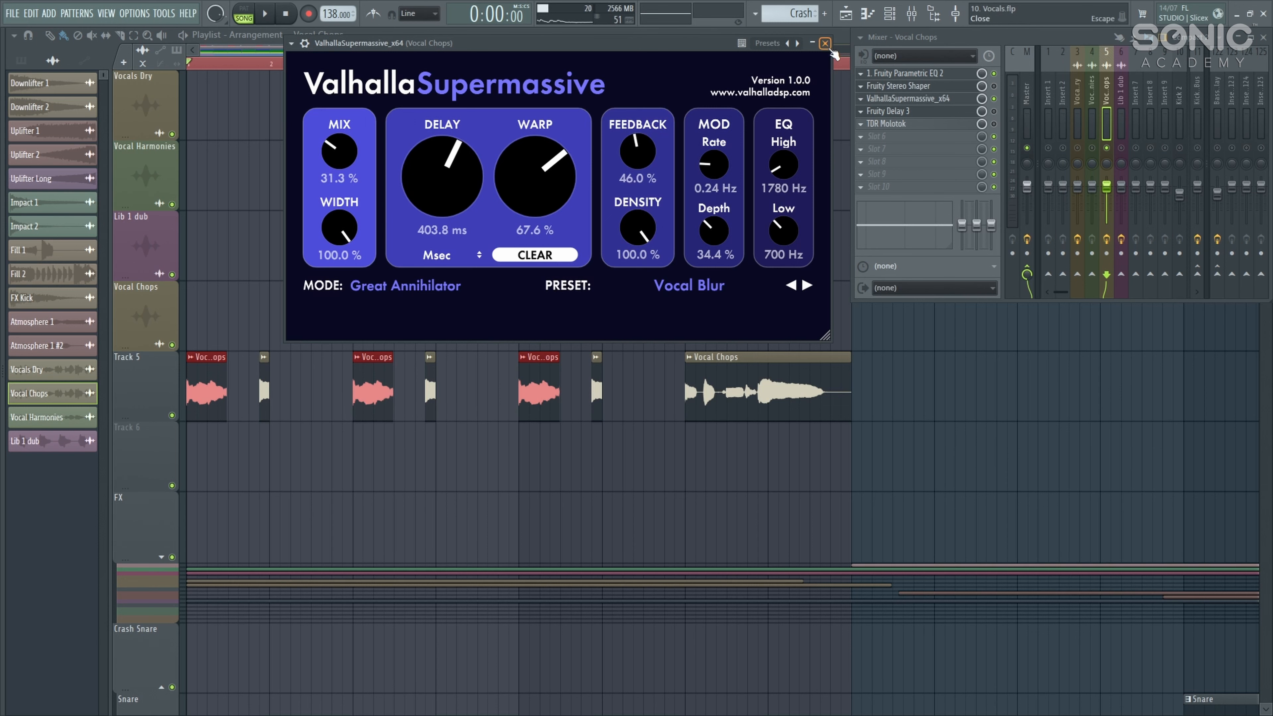
# - Close the ValhallaSupermassive window and play back the Track 5 pattern to audition the reverb
pyautogui.click(825, 43)
pyautogui.press('space')
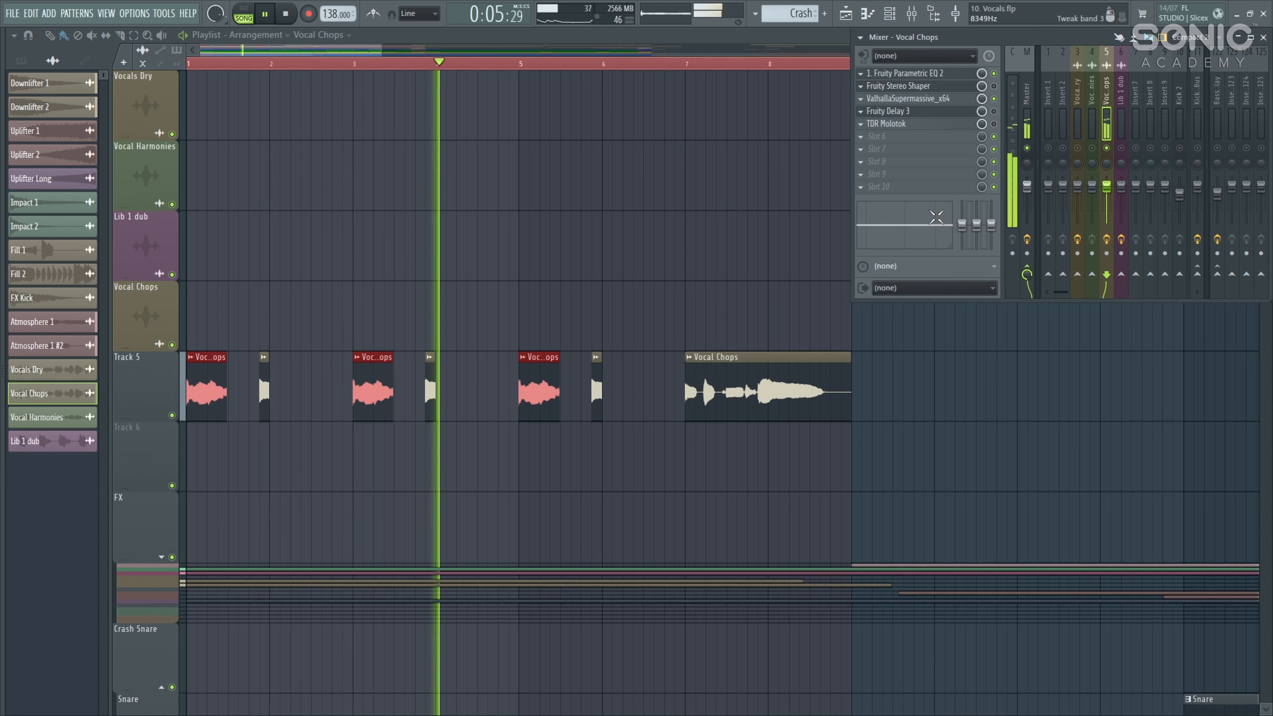
pyautogui.press('space')
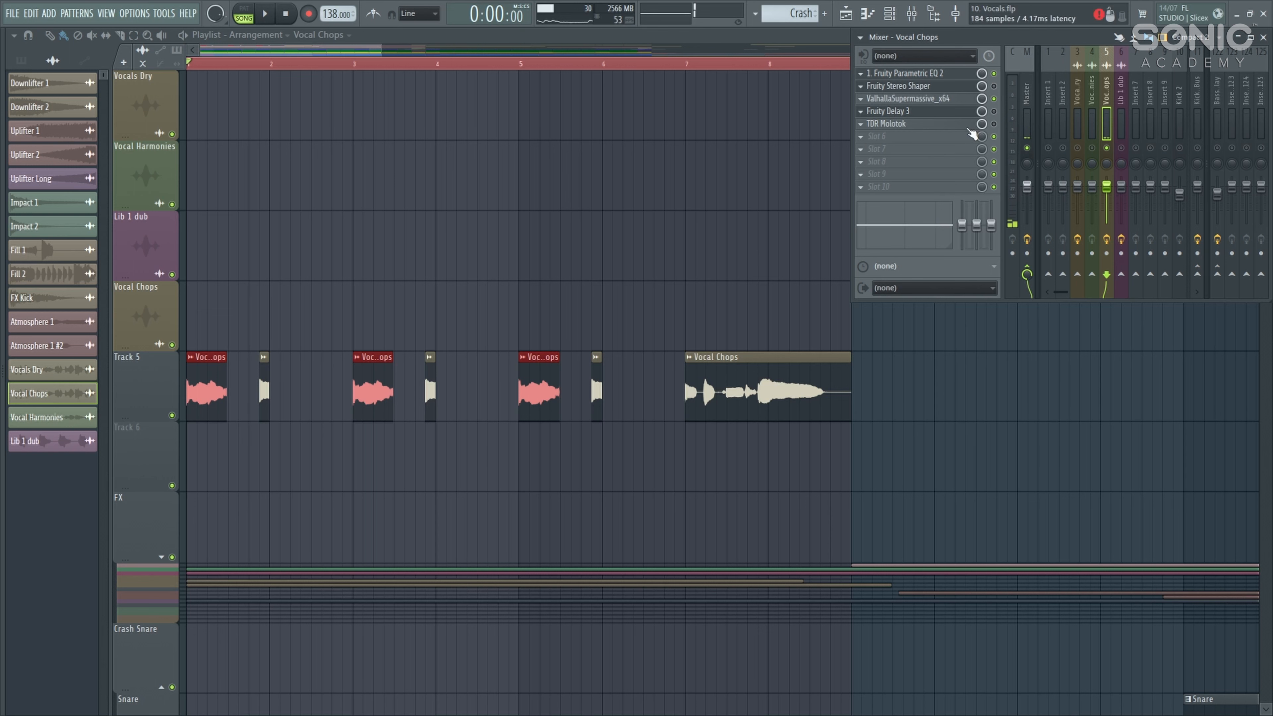
# - Open Fruity Delay 3 on the Vocal Chops mixer track, inspect its delay and feedback settings and lower its dry output
pyautogui.click(937, 99)
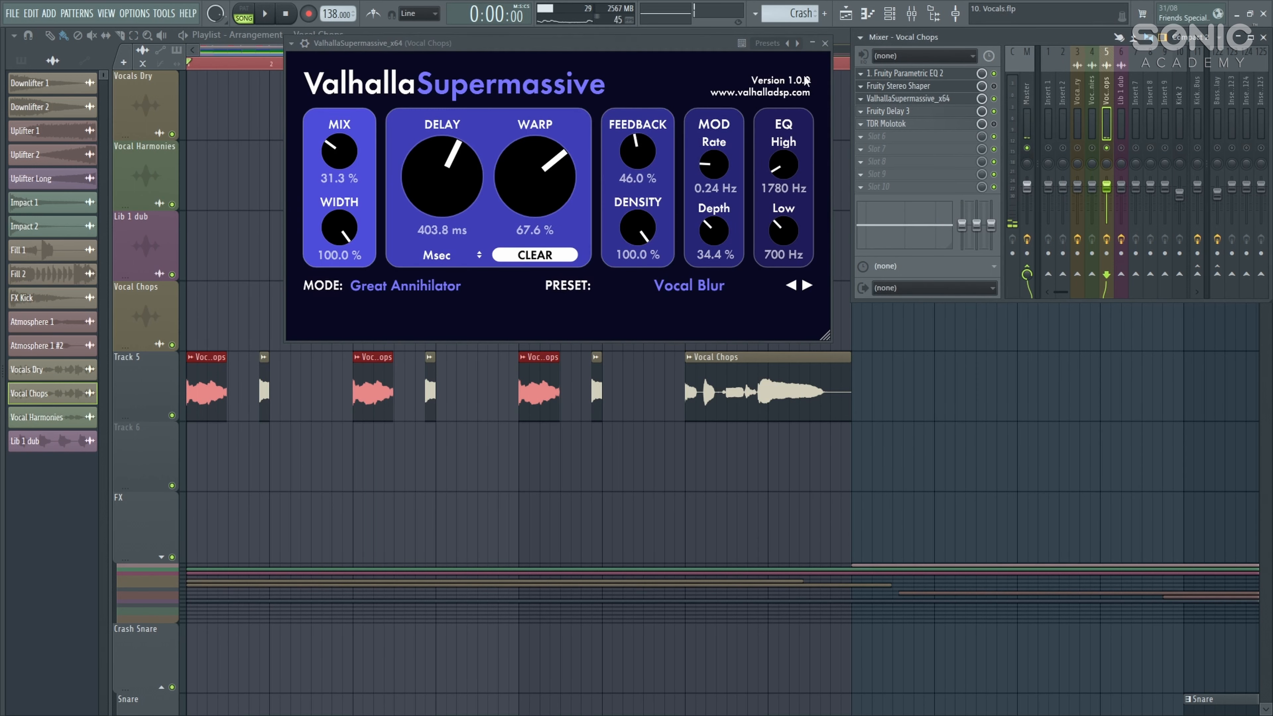
pyautogui.click(938, 111)
pyautogui.moveTo(380, 108); pyautogui.dragTo(691, 94)
pyautogui.click(536, 154)
pyautogui.moveTo(491, 149); pyautogui.dragTo(491, 139)
pyautogui.click(721, 145)
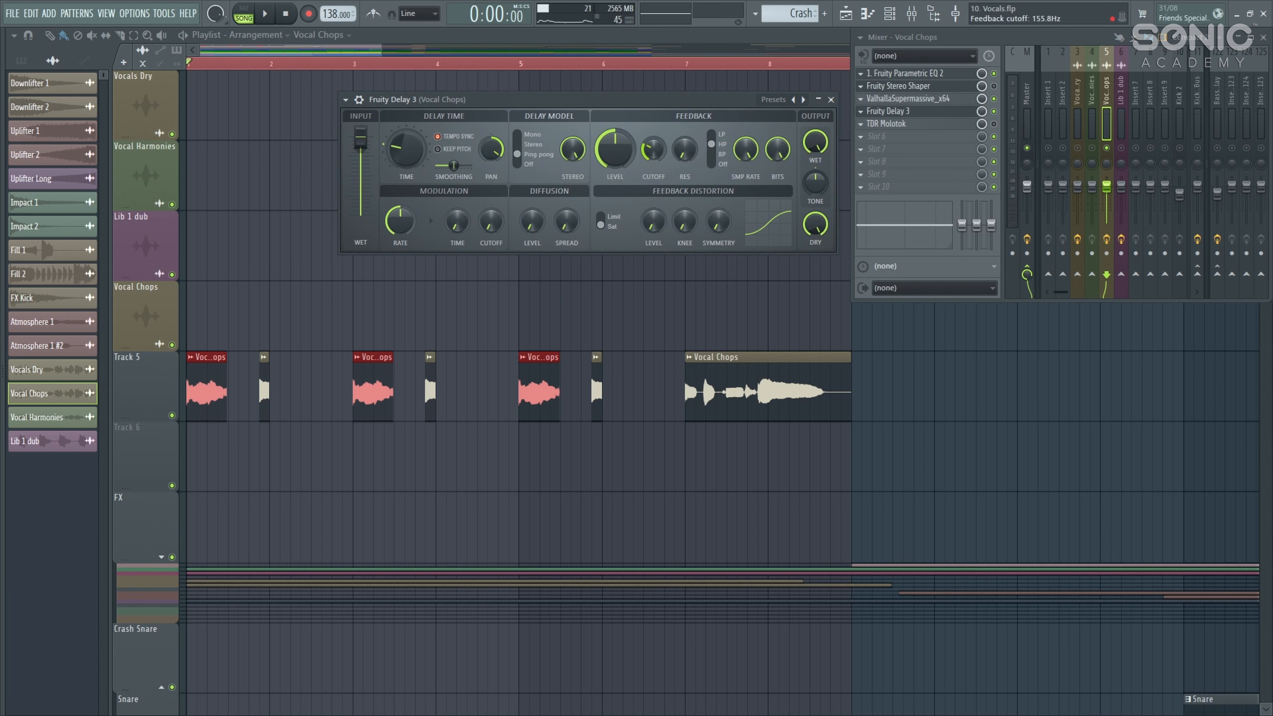
pyautogui.moveTo(819, 225); pyautogui.dragTo(819, 236)
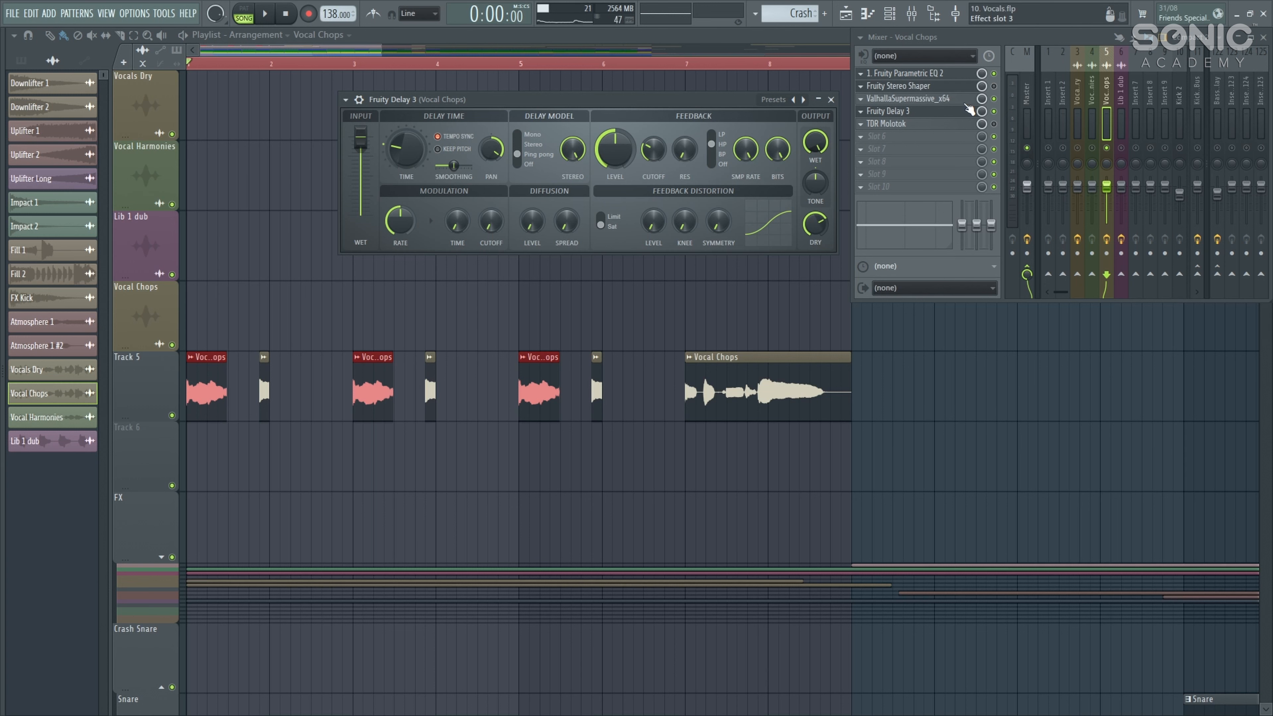
# - Try Fruity Delay 3 ahead of ValhallaSupermassive in the effect chain and restore the original order
pyautogui.moveTo(936, 119); pyautogui.dragTo(936, 106)
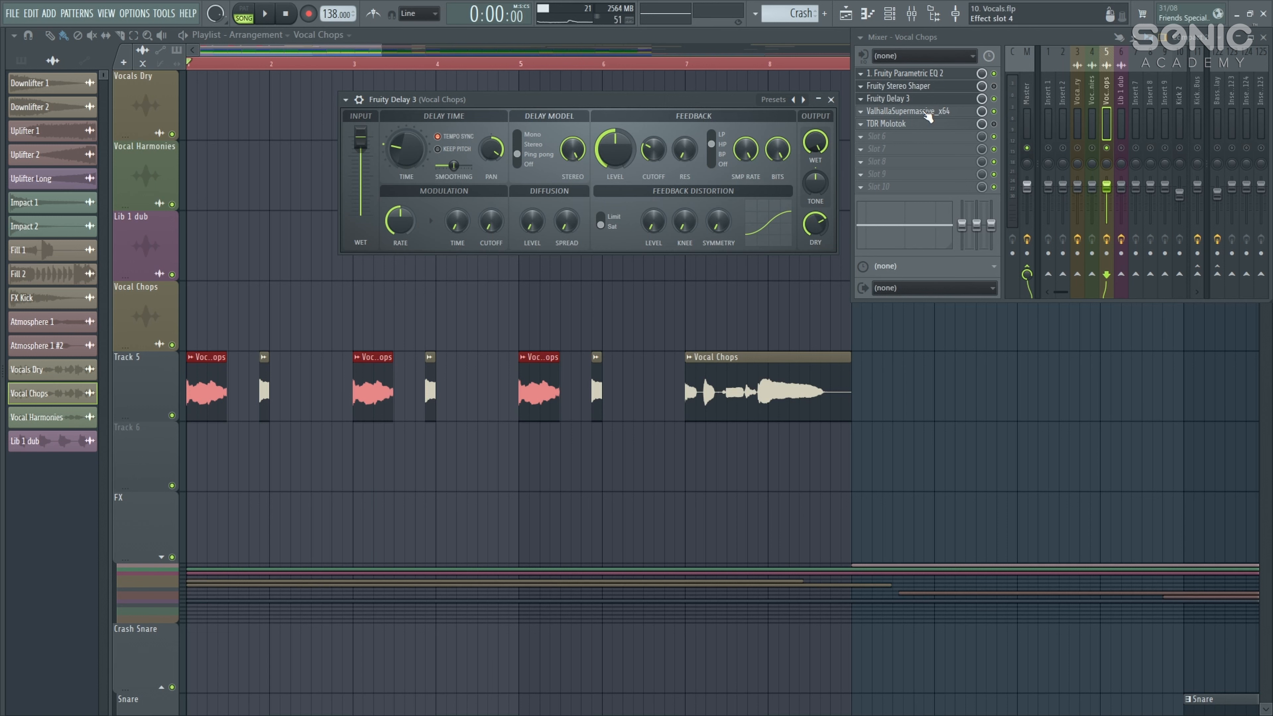
pyautogui.moveTo(938, 104); pyautogui.dragTo(938, 116)
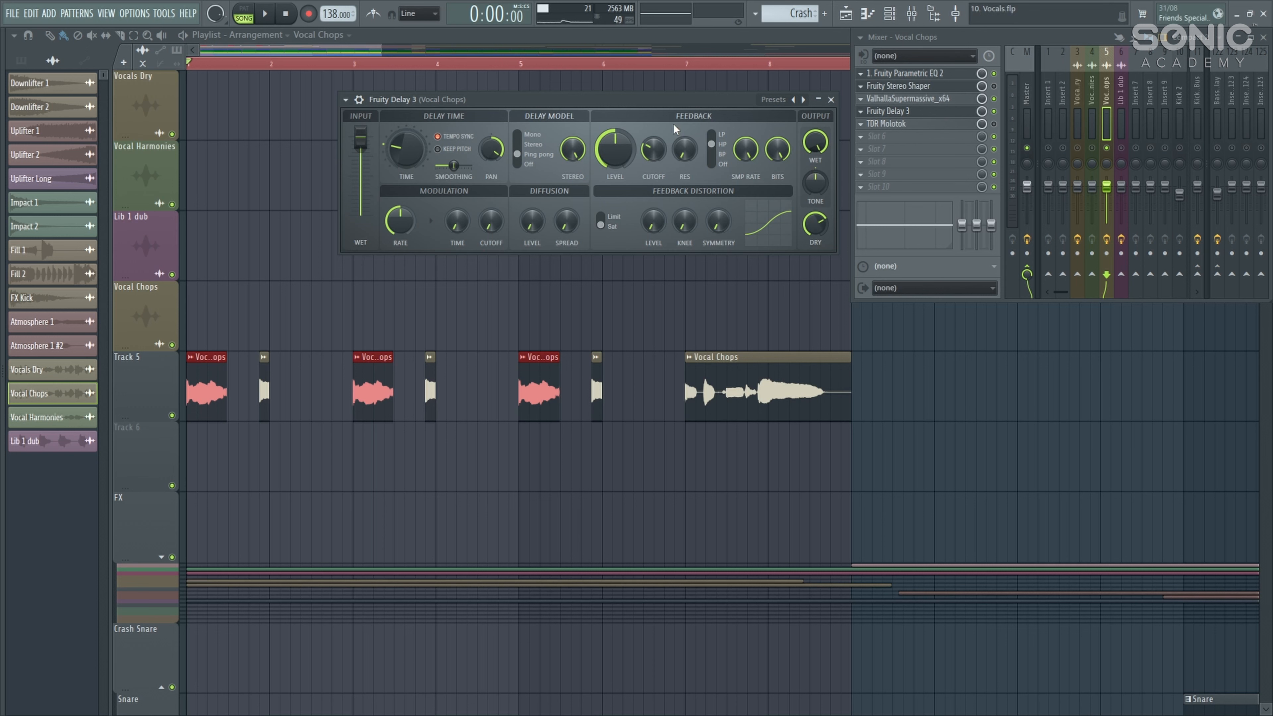
# - Raise the dry output of Fruity Delay 3 to about 85.9% during playback, stop the song and close the open windows
pyautogui.press('space')
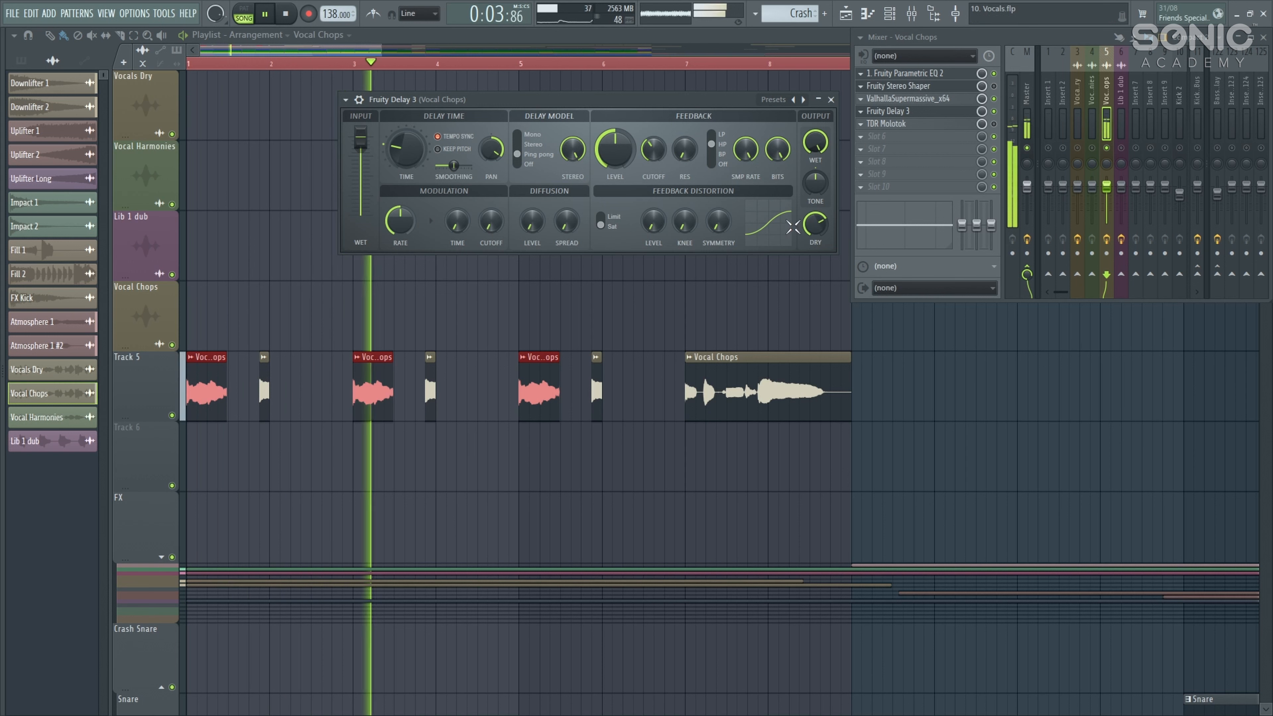
pyautogui.moveTo(811, 228); pyautogui.dragTo(811, 212)
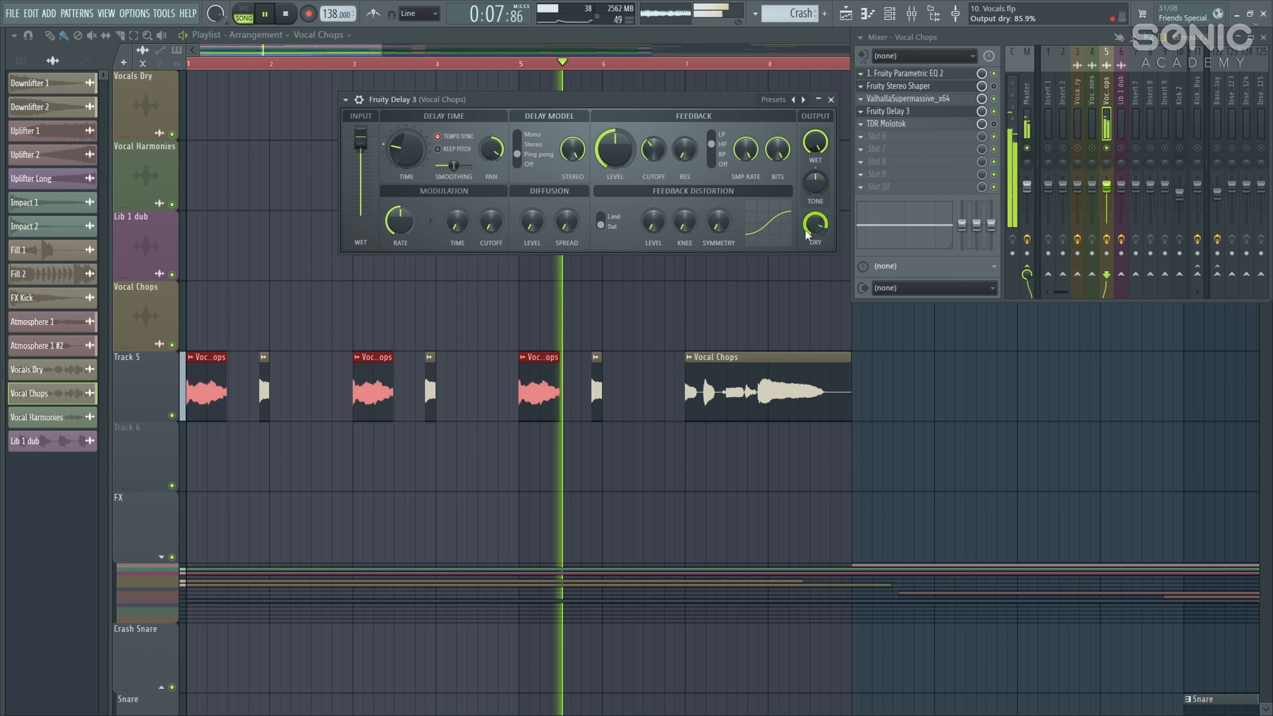
pyautogui.press('space')
pyautogui.press('F12')
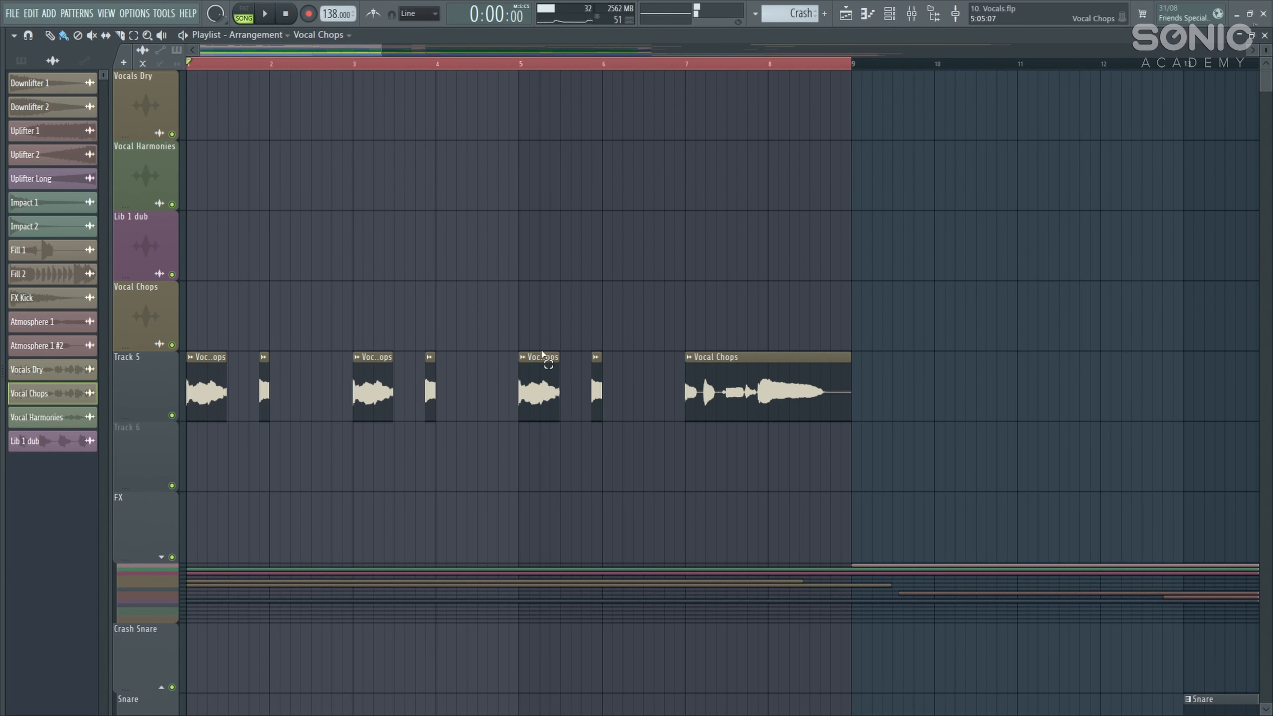
# - Select the three longer chops at bars 1, 3 and 5, add a 0'00.032" fade-in to them together and audition the result
pyautogui.click(531, 389)
pyautogui.keyDown('ctrl'); pyautogui.click(373, 381); pyautogui.keyUp('ctrl')
pyautogui.keyDown('ctrl'); pyautogui.click(206, 381); pyautogui.keyUp('ctrl')
pyautogui.scroll(6, 190, 371)
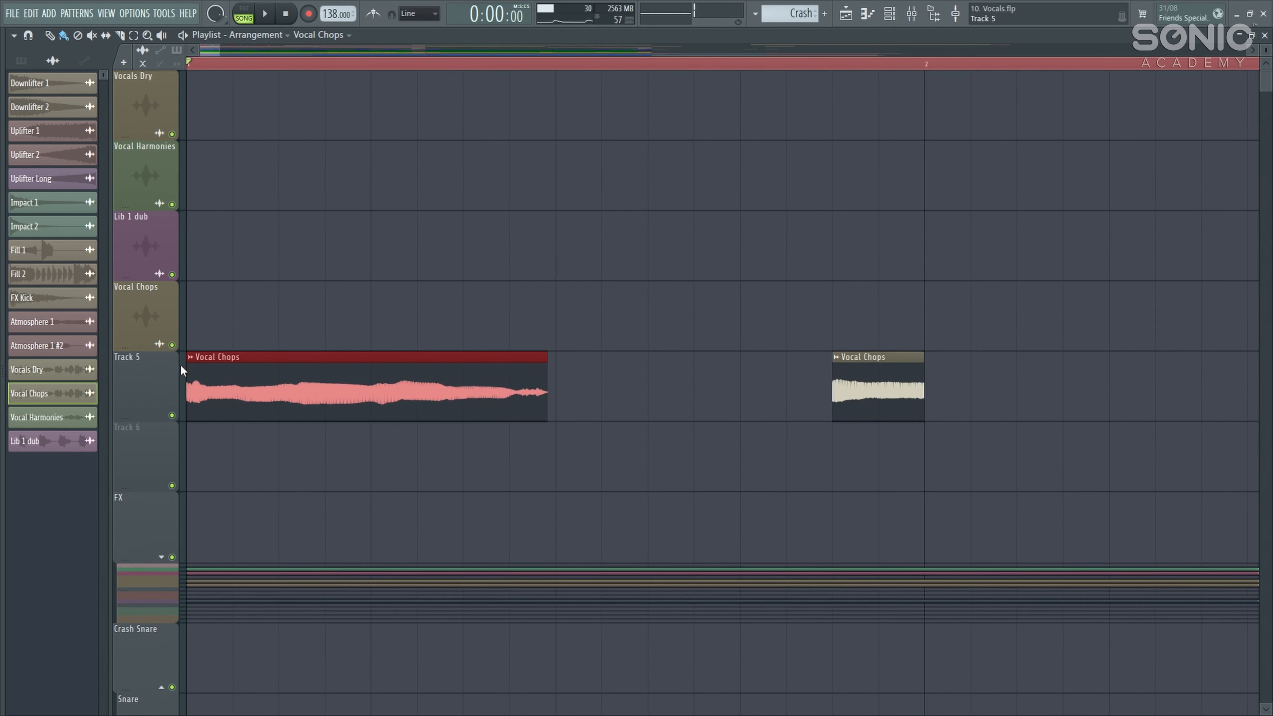
pyautogui.moveTo(192, 366); pyautogui.dragTo(204, 367)
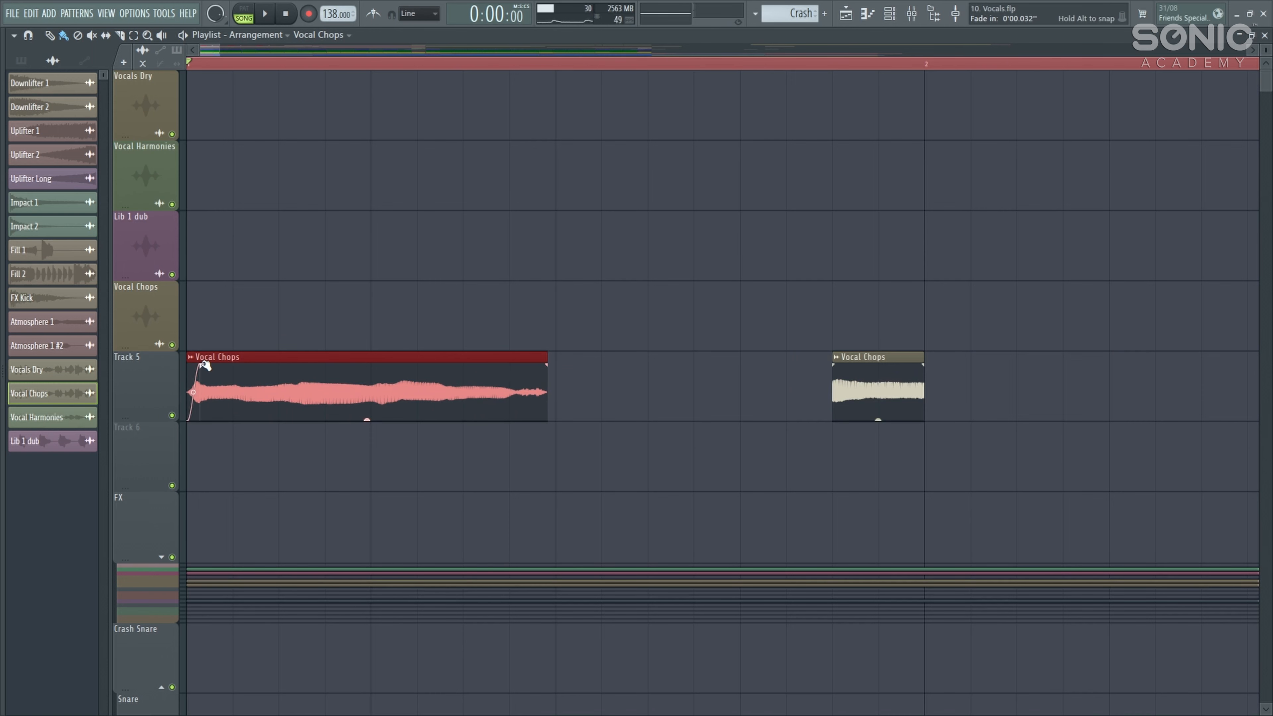
pyautogui.scroll(-5, 304, 264)
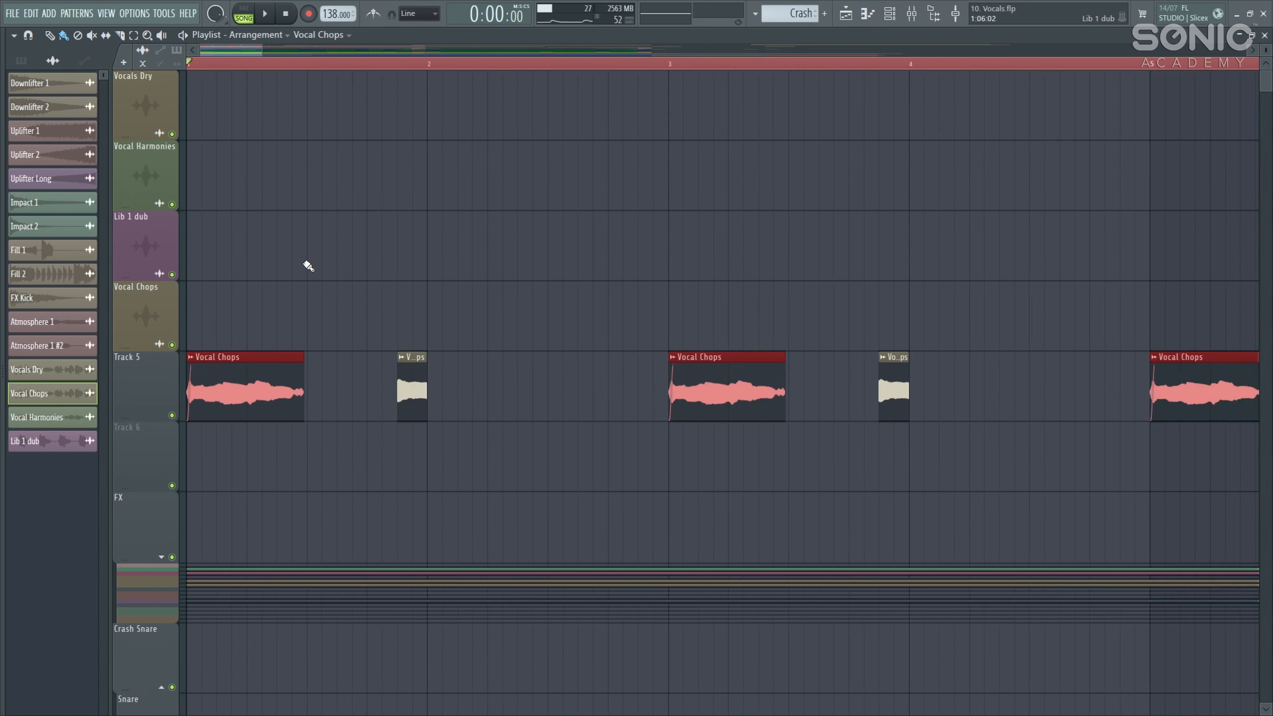
pyautogui.press('space')
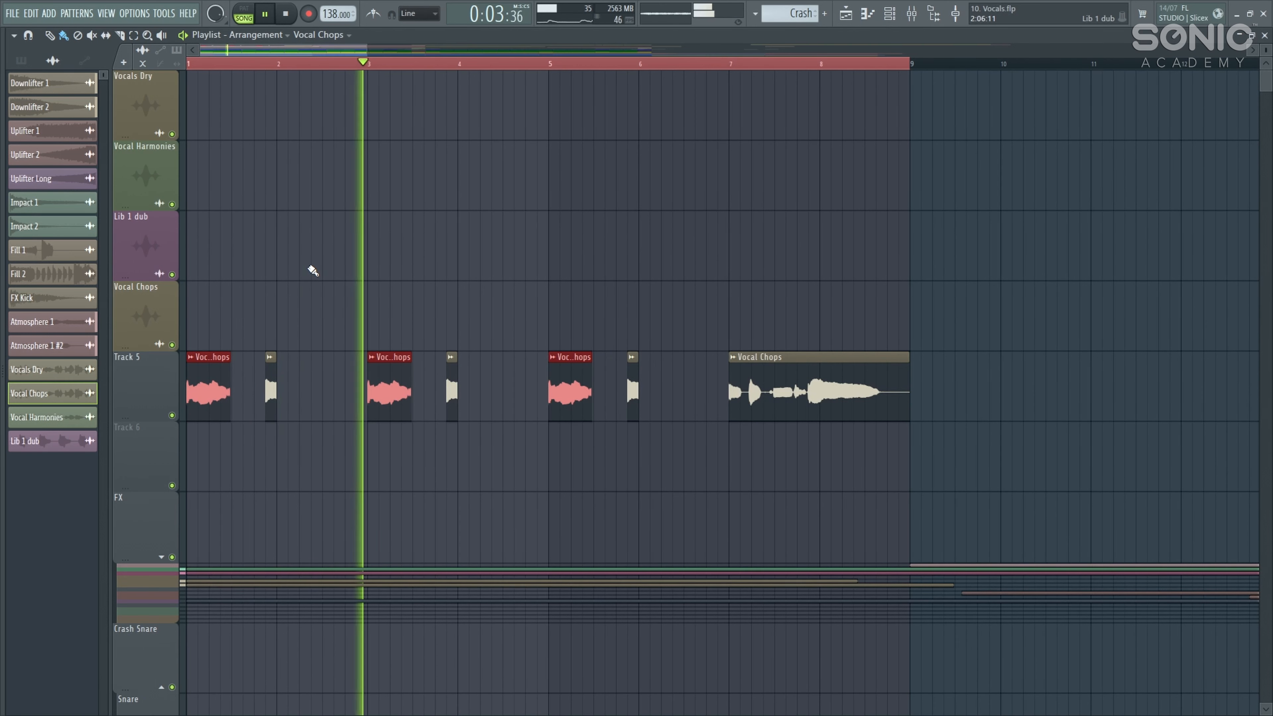
pyautogui.press('space')
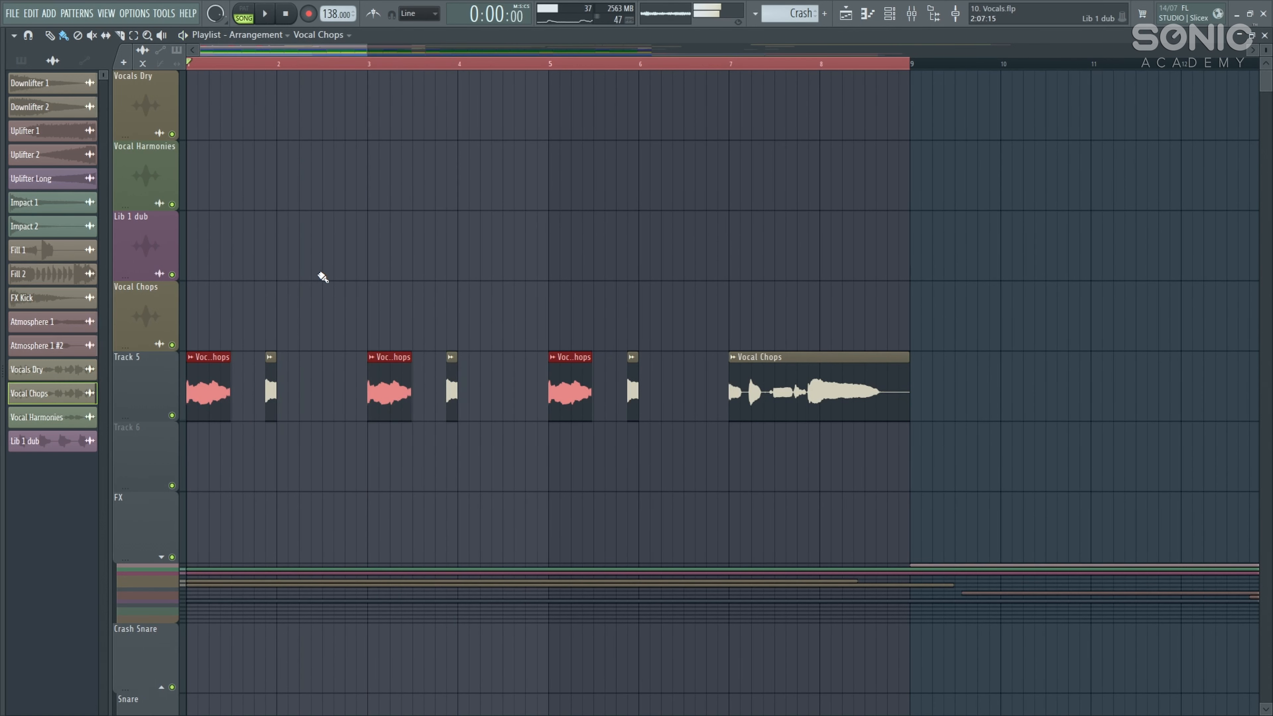
# - Deselect the chops, open TDR Molotok on the Vocal Chops mixer track and set its release to 110 ms
pyautogui.scroll(-3, 478, 299)
pyautogui.scroll(-2, 489, 300)
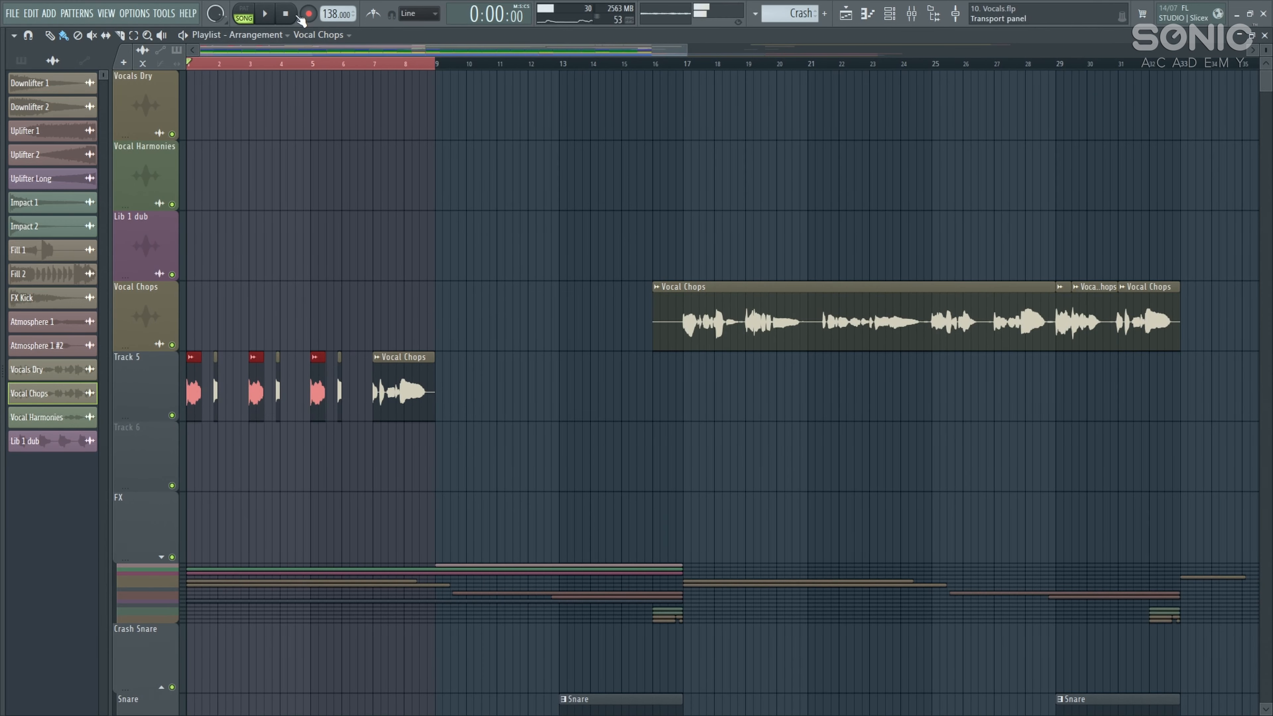
pyautogui.keyDown('ctrl'); pyautogui.click(760, 201); pyautogui.keyUp('ctrl')
pyautogui.click(911, 14)
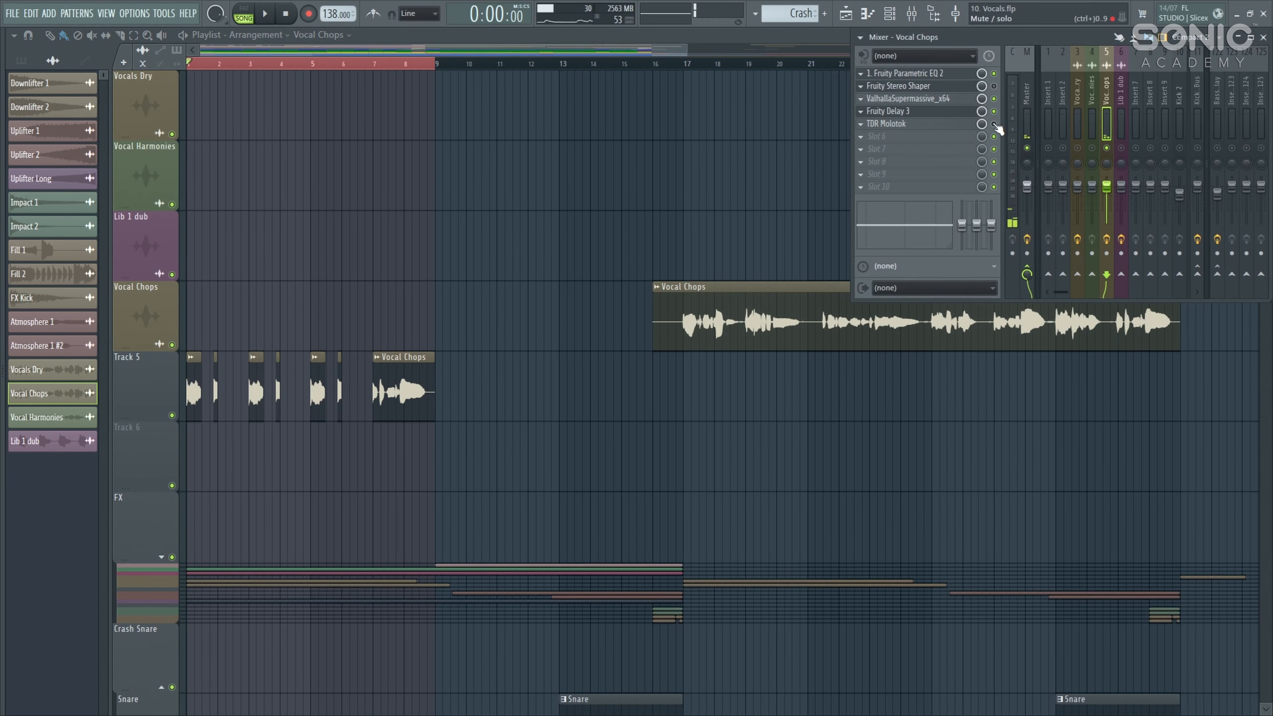
pyautogui.click(897, 123)
pyautogui.moveTo(324, 131); pyautogui.dragTo(599, 76)
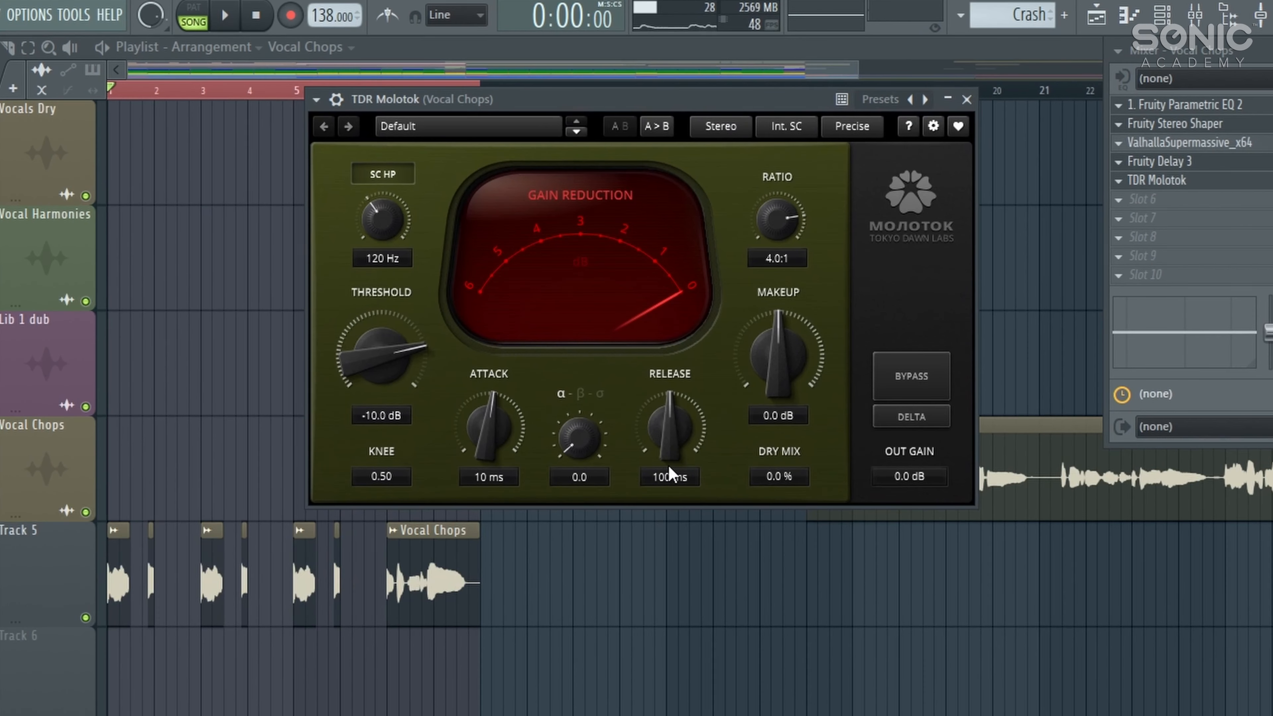
pyautogui.moveTo(683, 444)
pyautogui.mouseDown()
pyautogui.moveTo(683, 428)
pyautogui.moveTo(683, 443)
pyautogui.mouseUp()
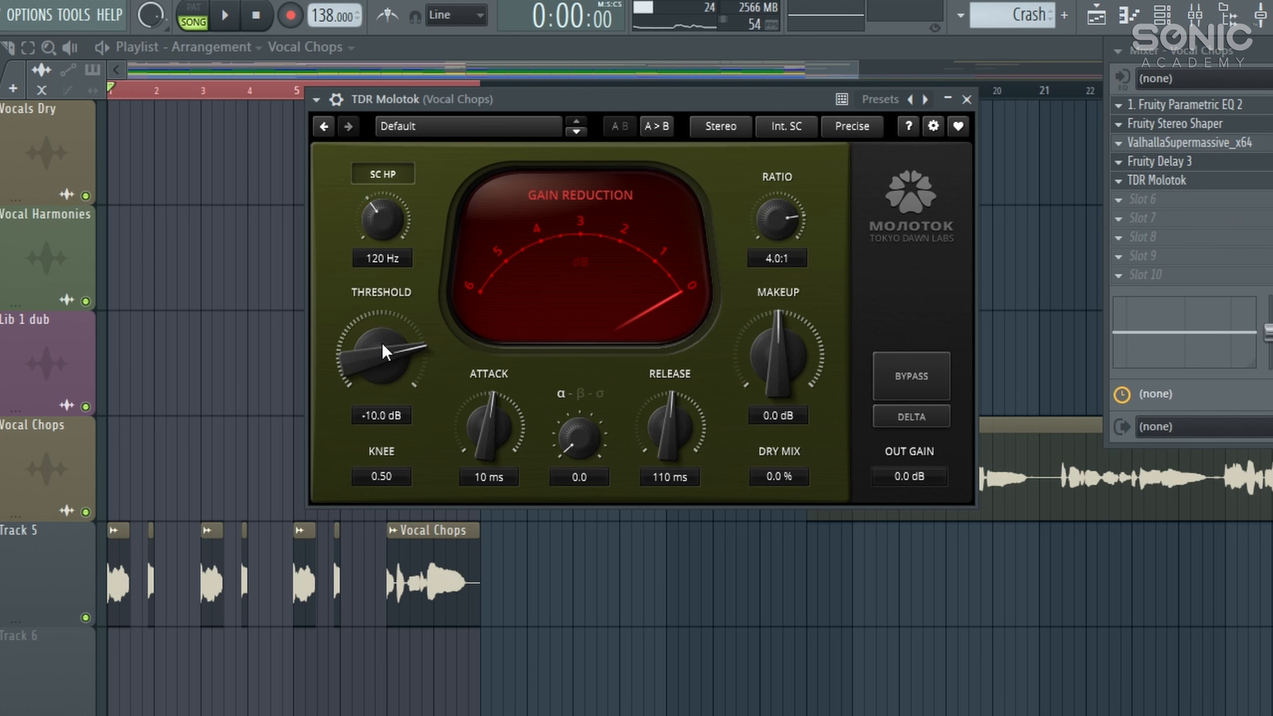
# - Lower the Molotok threshold to -19.2 dB while the pattern plays and compare the sound with the compressor bypassed
pyautogui.press('space')
pyautogui.moveTo(397, 364); pyautogui.dragTo(417, 398)
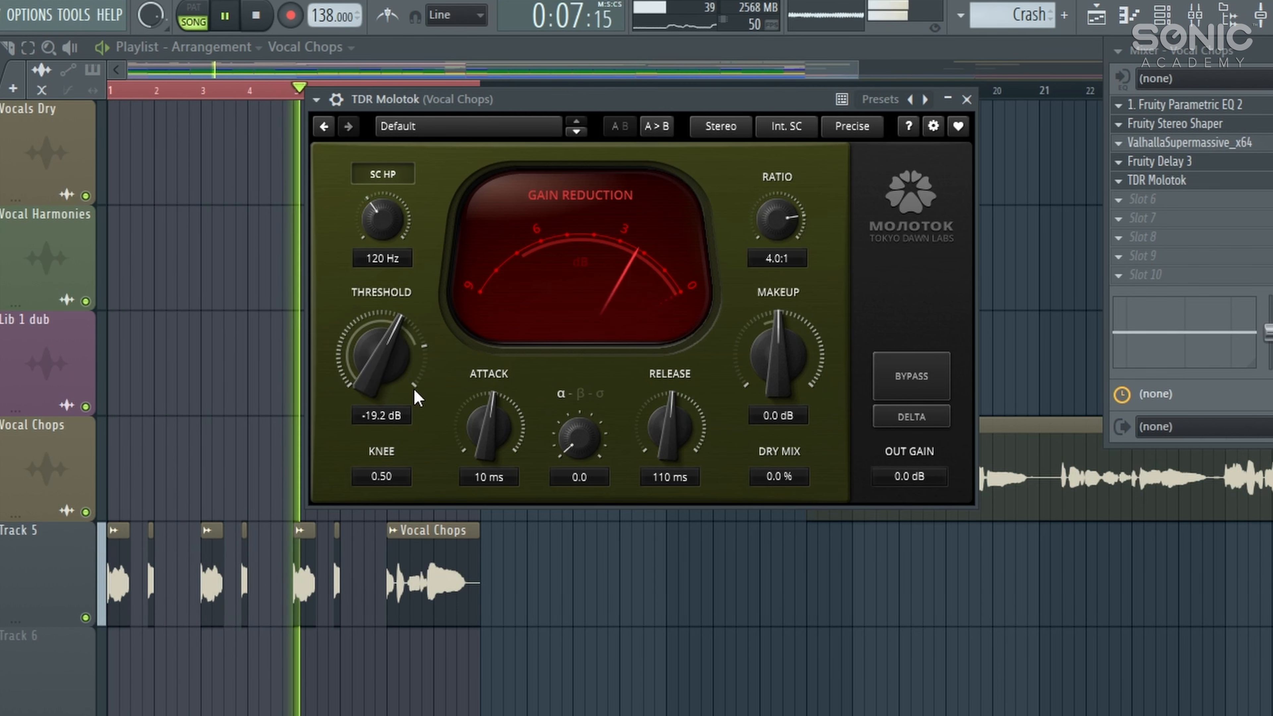
pyautogui.click(896, 385)
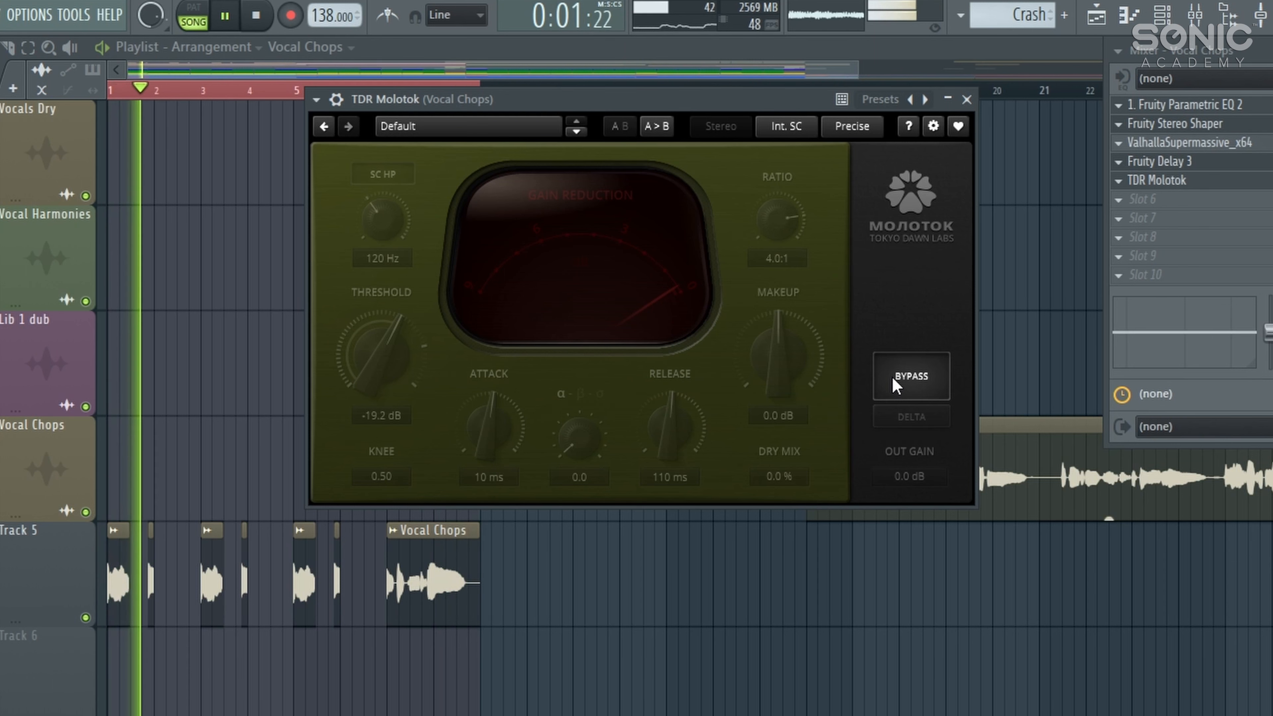
pyautogui.click(890, 376)
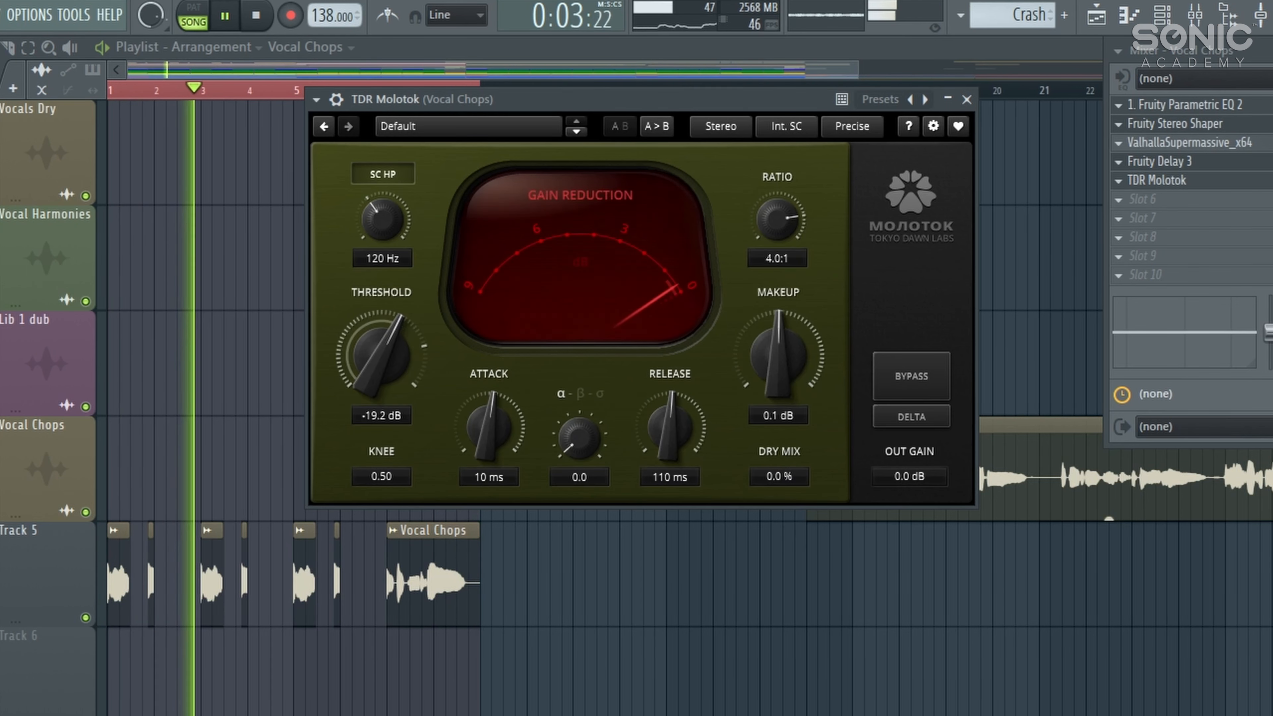
# - Raise the Molotok makeup gain to 2.2 dB, compare against bypass and leave the compressor active with playback stopped
pyautogui.moveTo(796, 335); pyautogui.dragTo(796, 320)
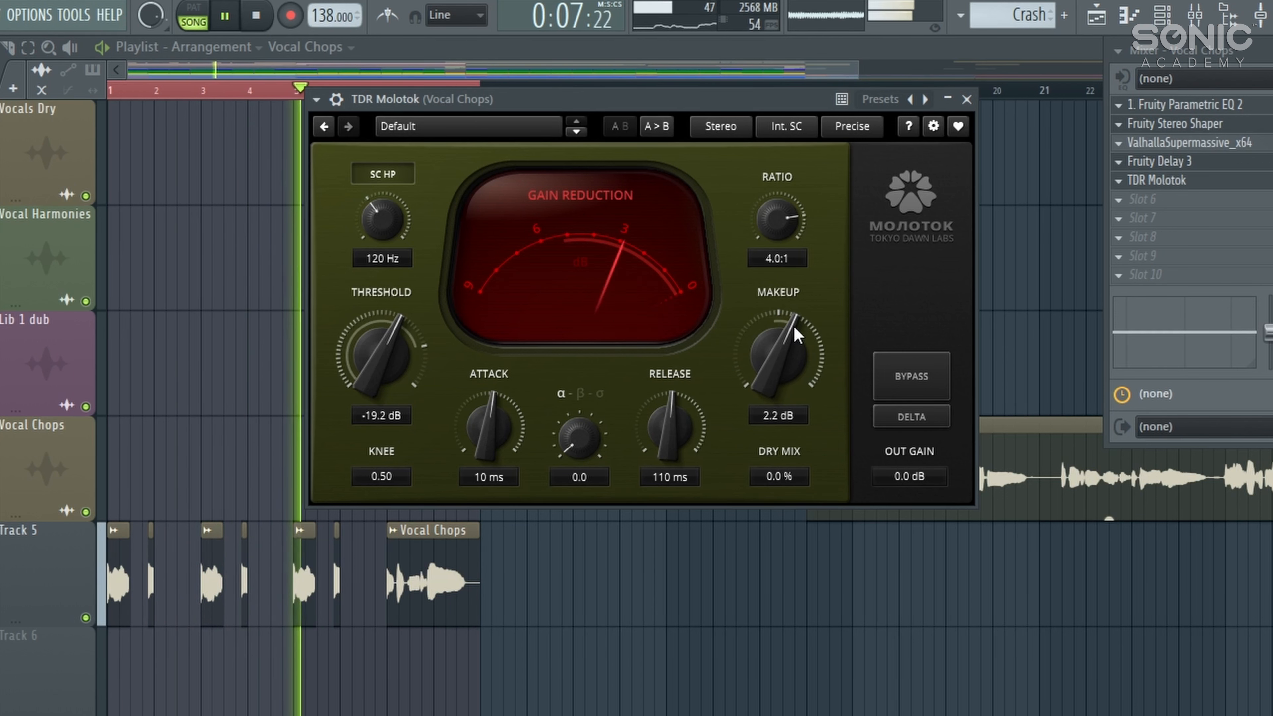
pyautogui.click(910, 383)
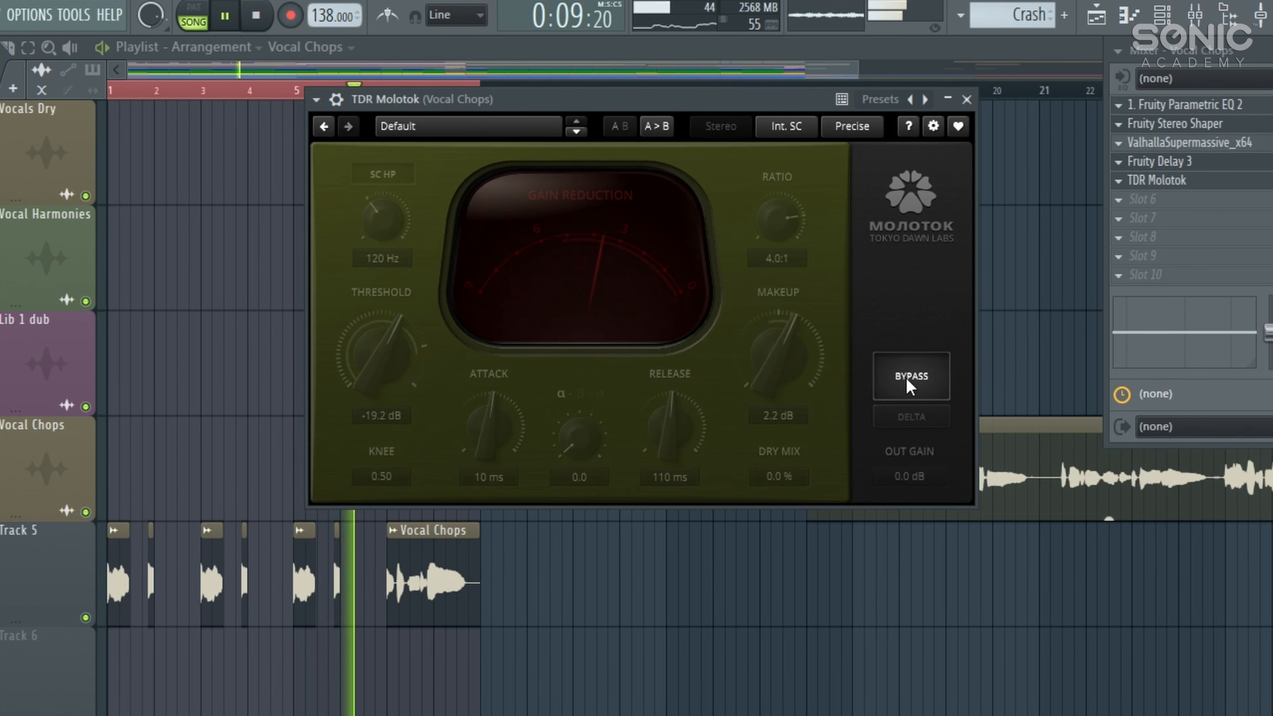
pyautogui.press('space')
pyautogui.click(914, 379)
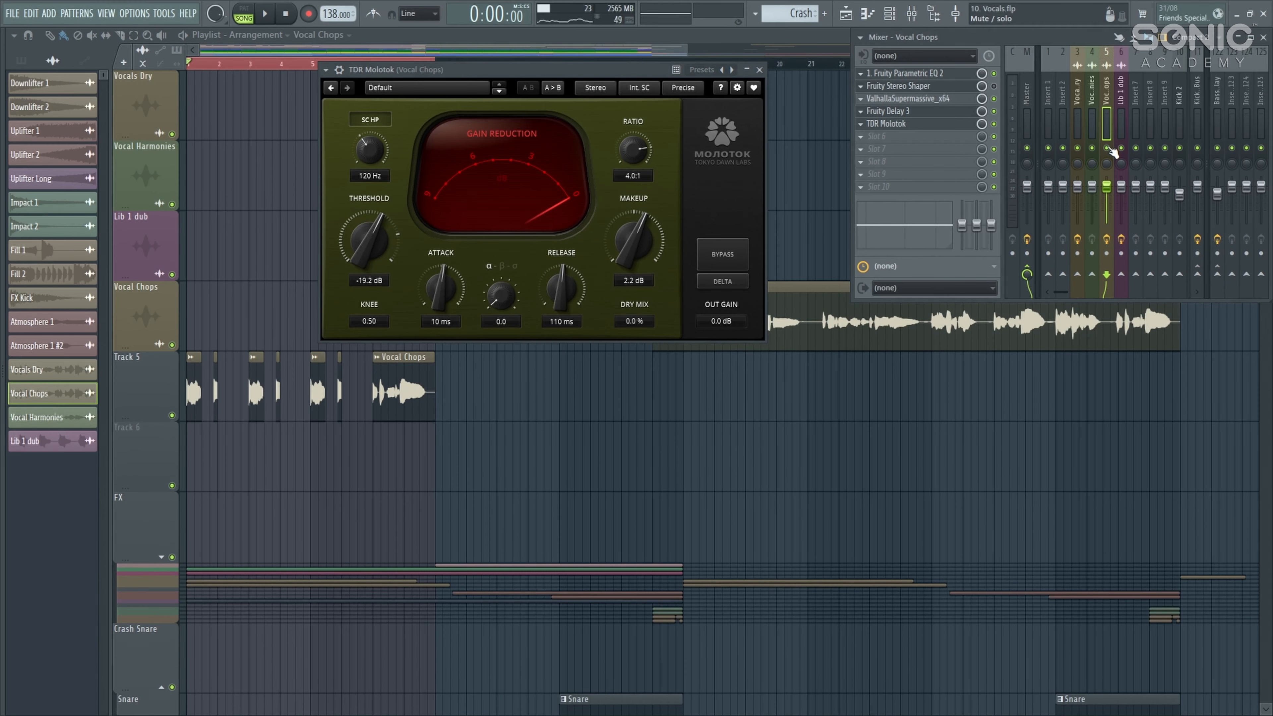
# - Lower the Vocal Chops mixer fader to about -6.5 dB and play the chops in the full mix, closing the open windows
pyautogui.moveTo(1107, 187); pyautogui.dragTo(1107, 194)
pyautogui.press('space')
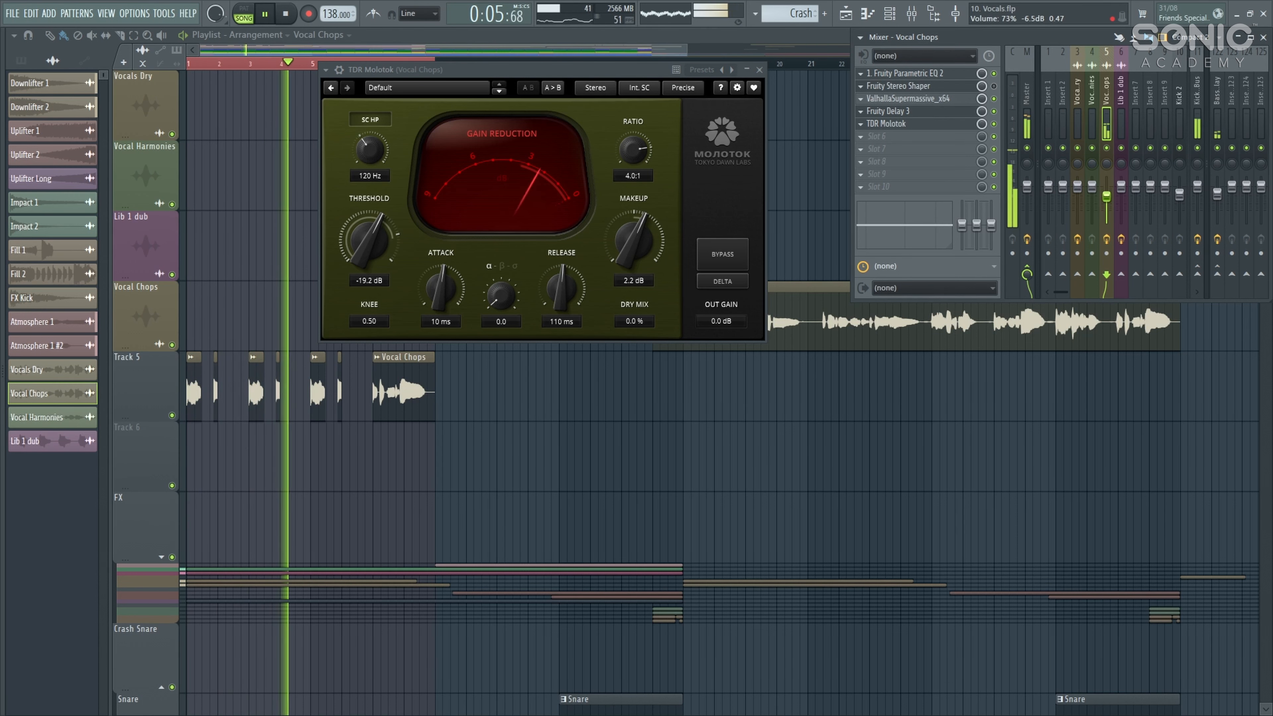
pyautogui.press('F12')
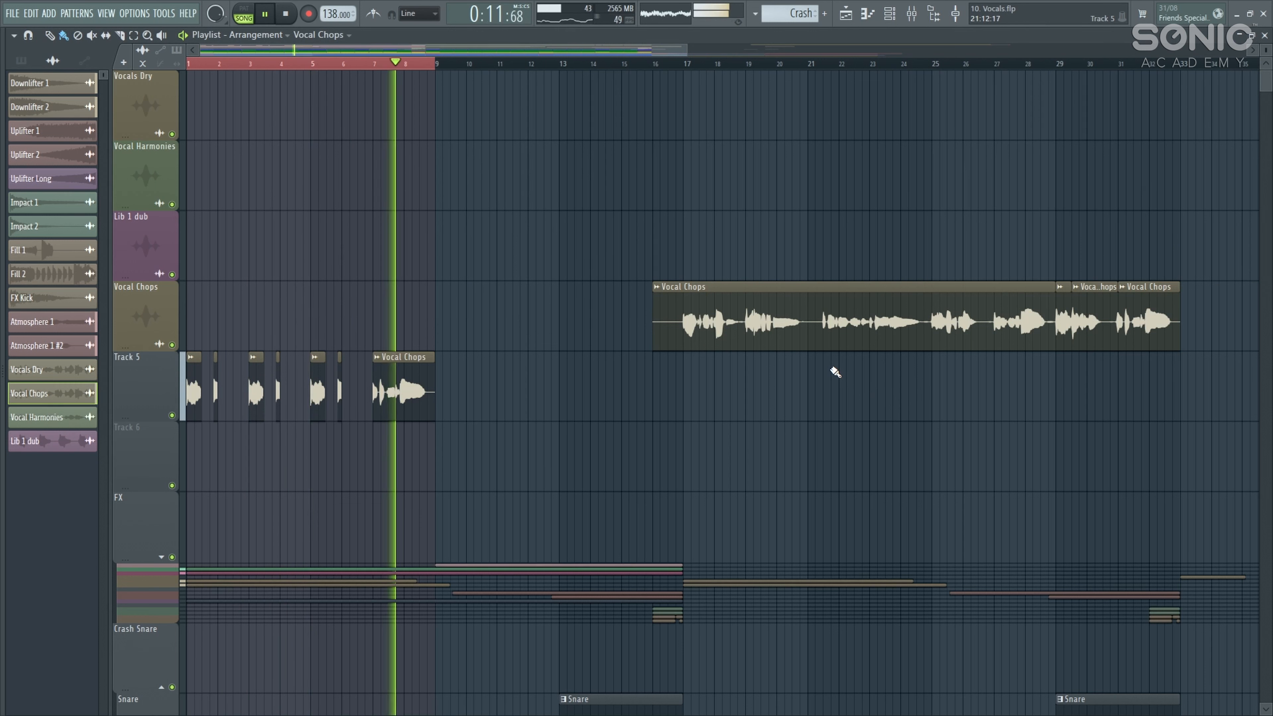
pyautogui.press('space')
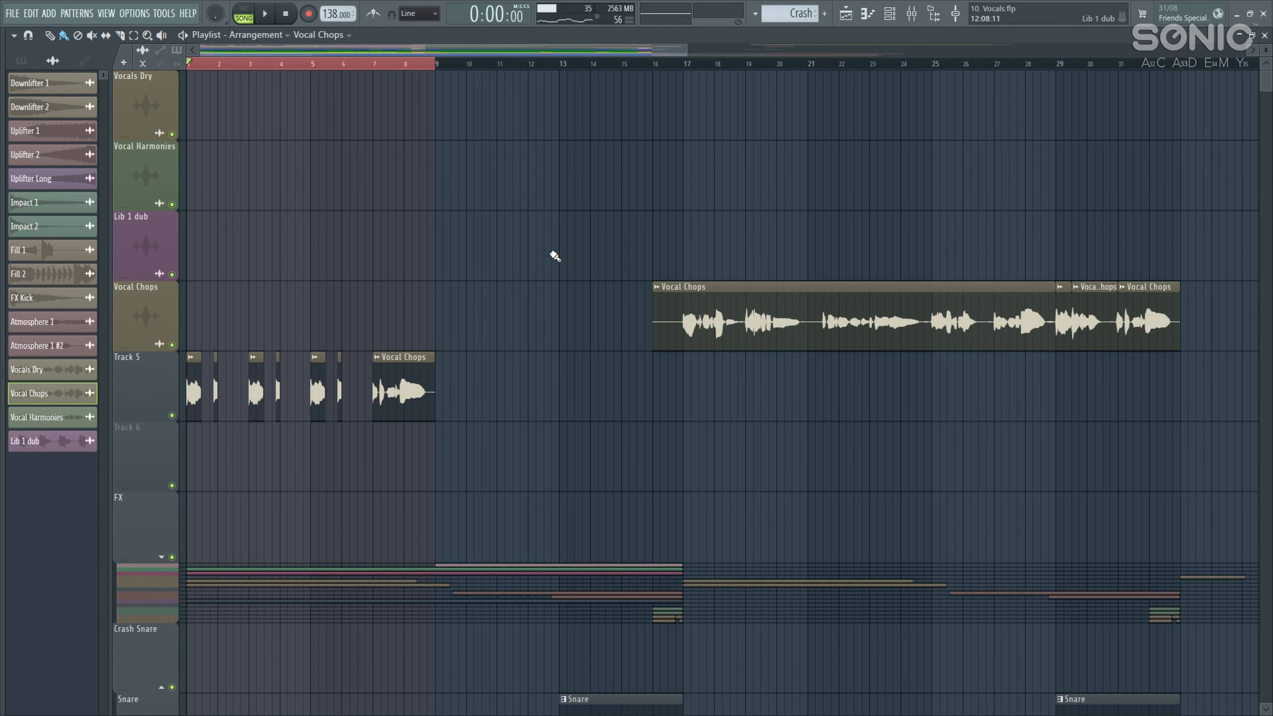
# - Mute the two Track 5 chops in bar 3 and reset the main volume to its default
pyautogui.keyDown('ctrl'); pyautogui.scroll(3, 255, 327); pyautogui.keyUp('ctrl')
pyautogui.scroll(-2, 355, 336)
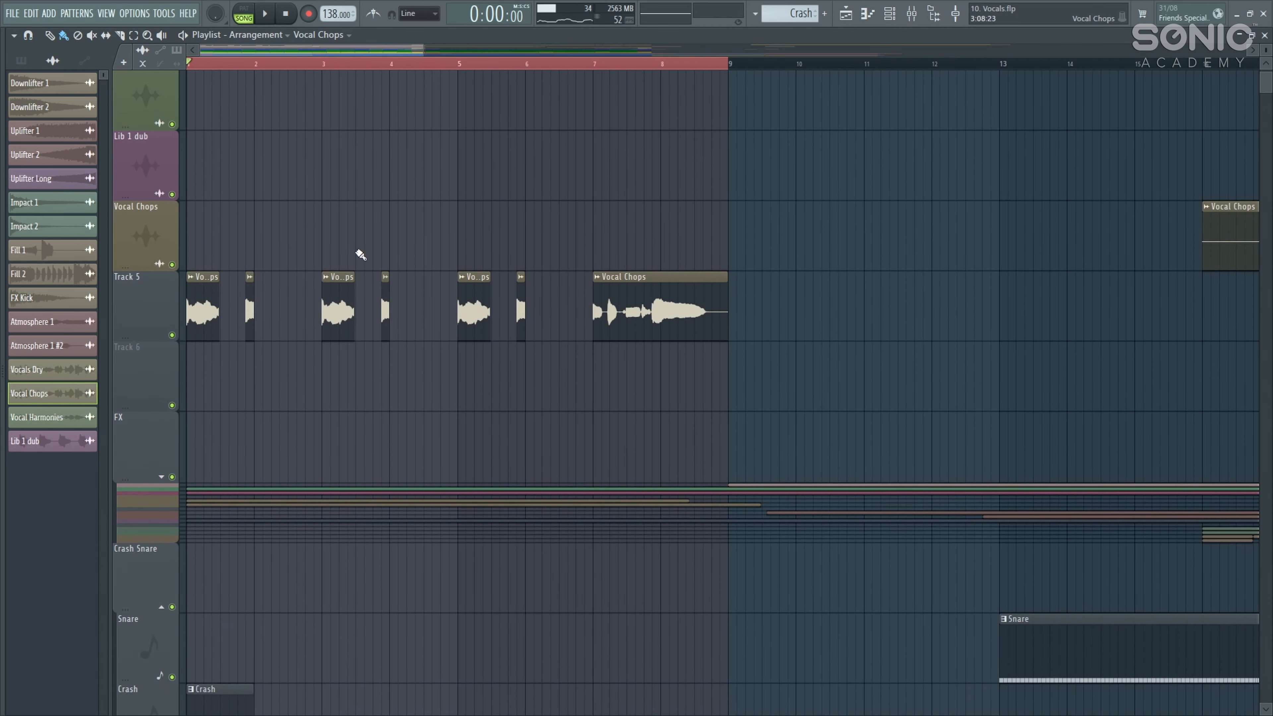
pyautogui.moveTo(346, 308); pyautogui.dragTo(396, 312)
pyautogui.keyDown('ctrl'); pyautogui.scroll(-1, 642, 159); pyautogui.keyUp('ctrl')
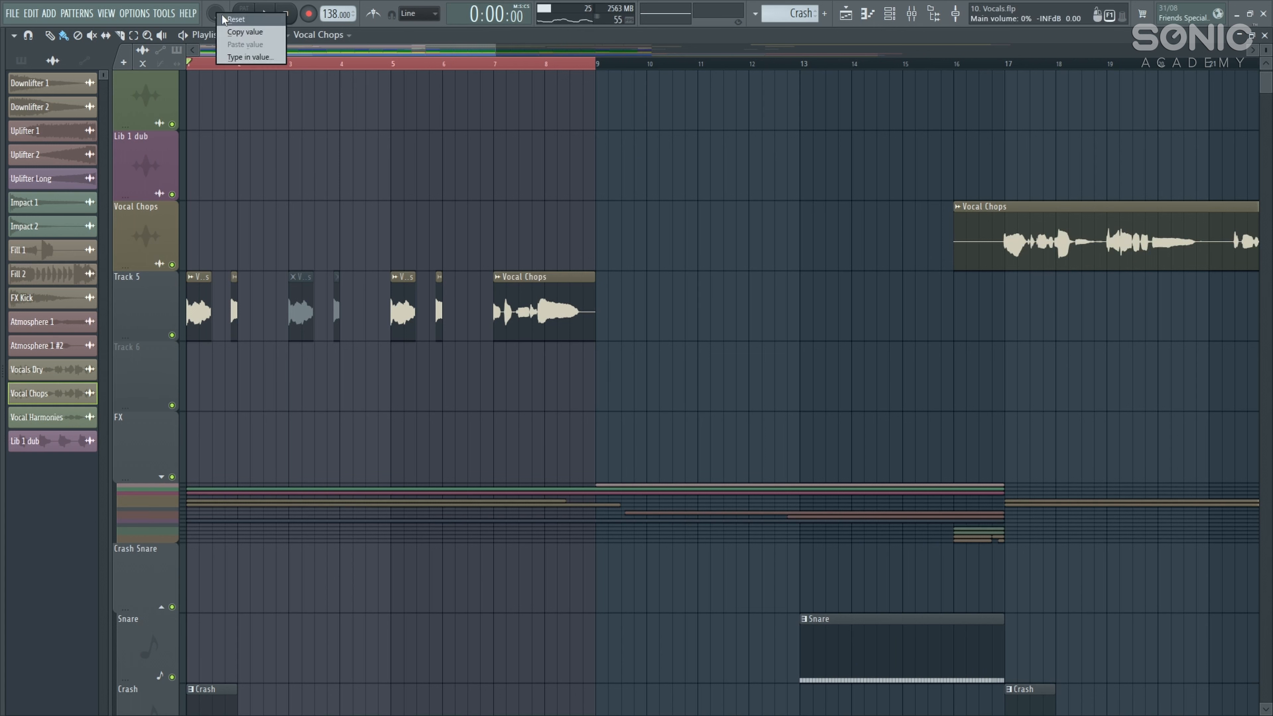
pyautogui.click(231, 19)
# - Open Fruity Stereo Shaper on the Vocal Chops mixer track and play the pattern to audition its stereo effect
pyautogui.click(918, 11)
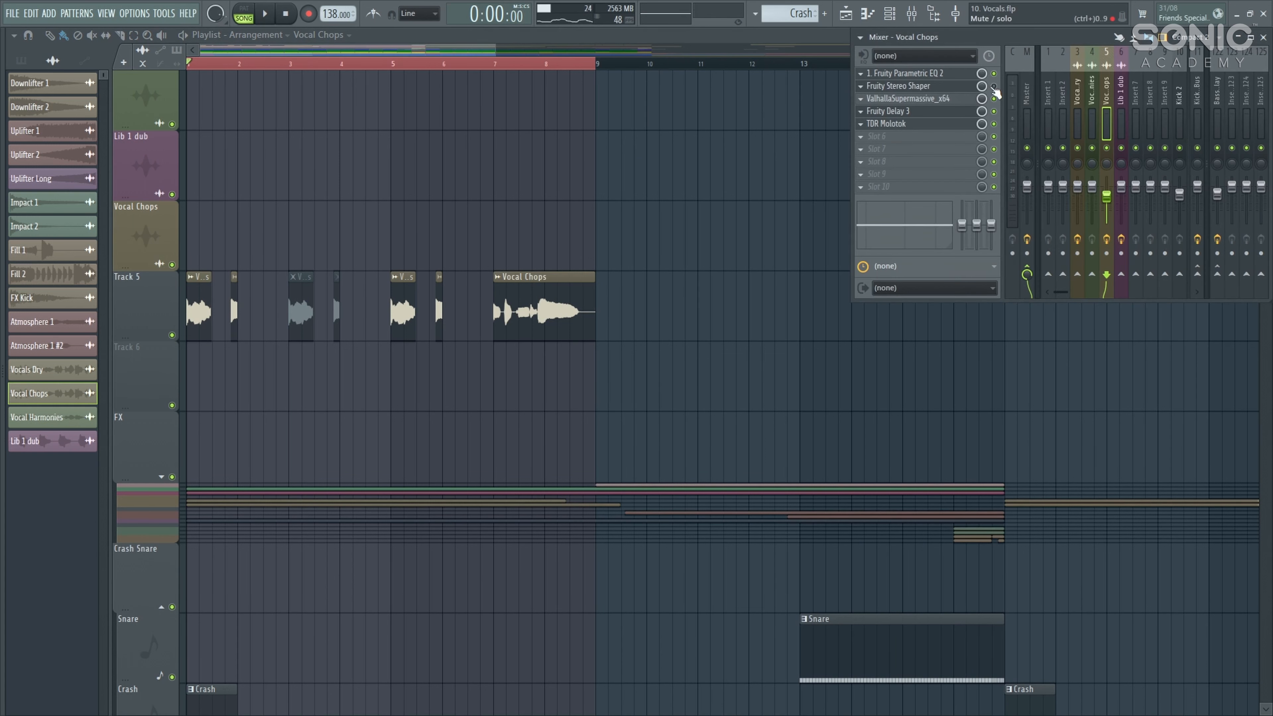
pyautogui.click(938, 89)
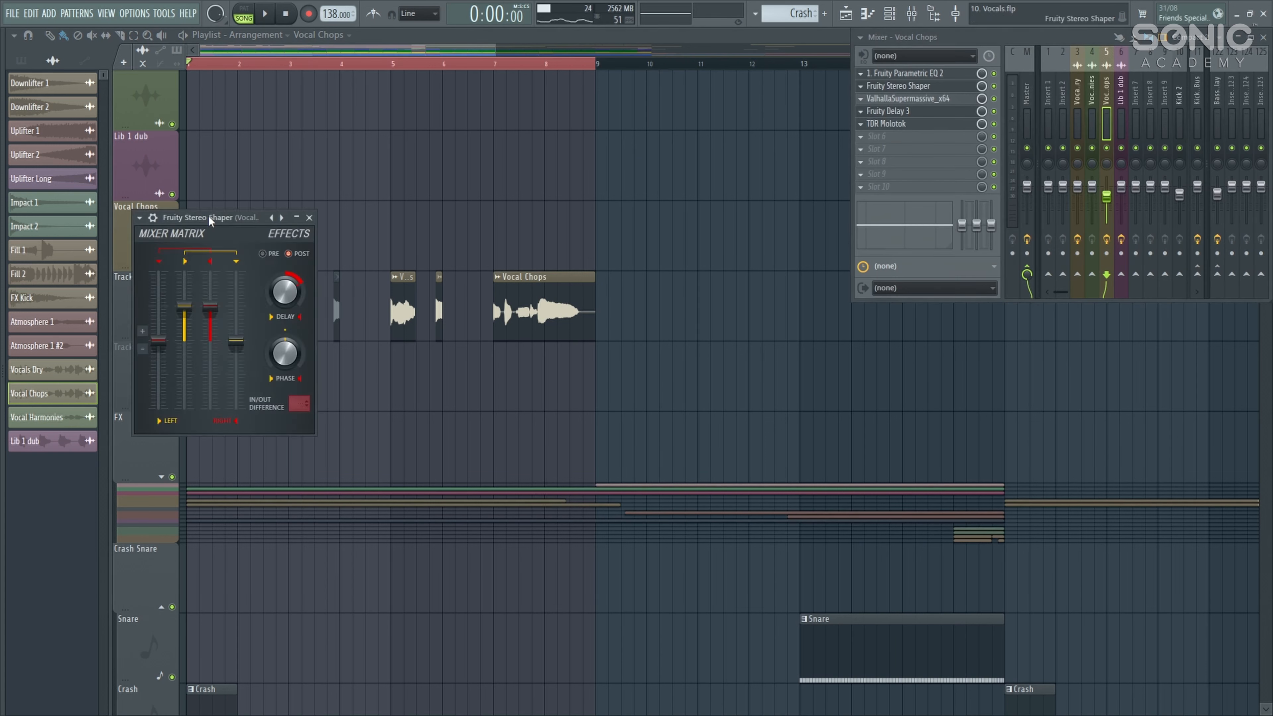
pyautogui.moveTo(209, 216); pyautogui.dragTo(662, 92)
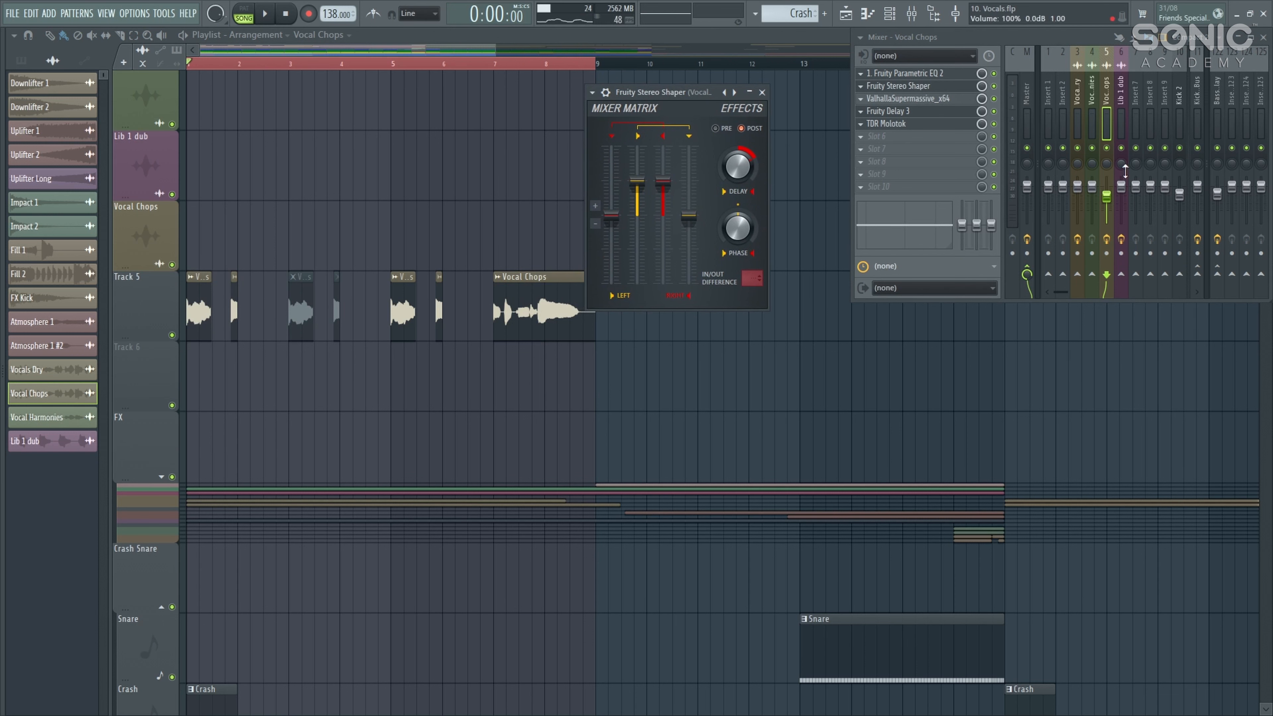
pyautogui.press('space')
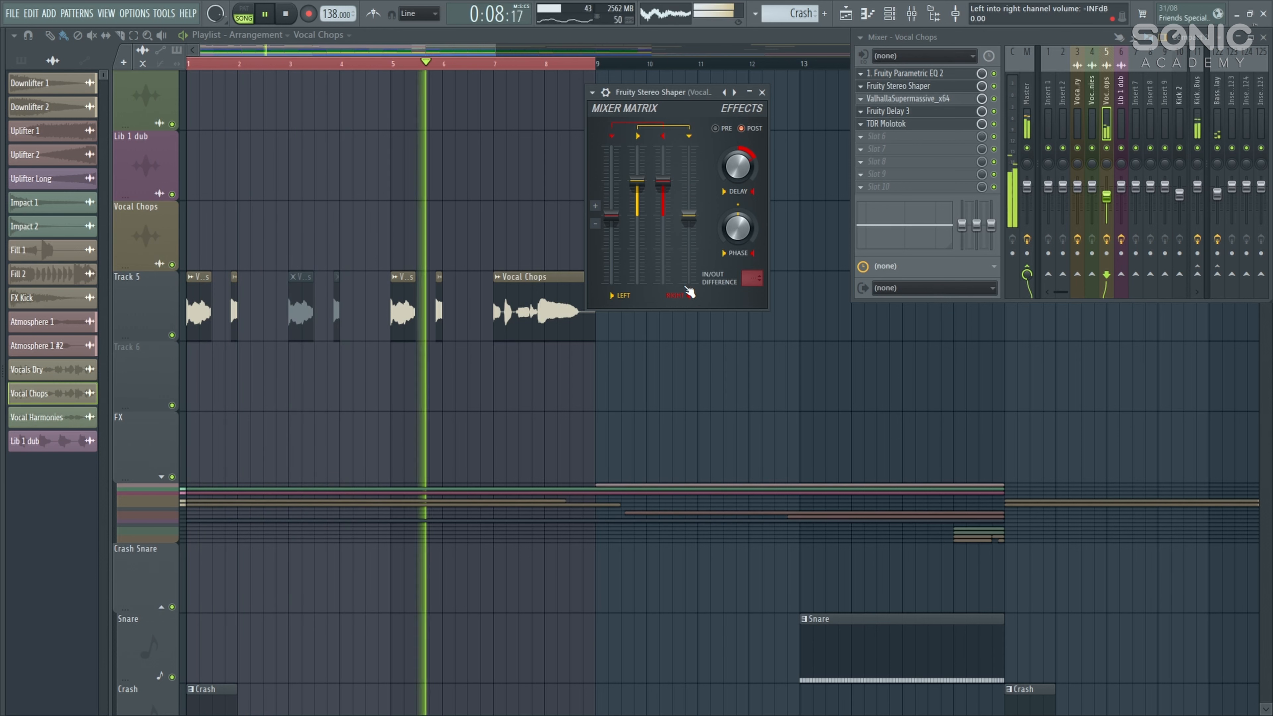
pyautogui.press('space')
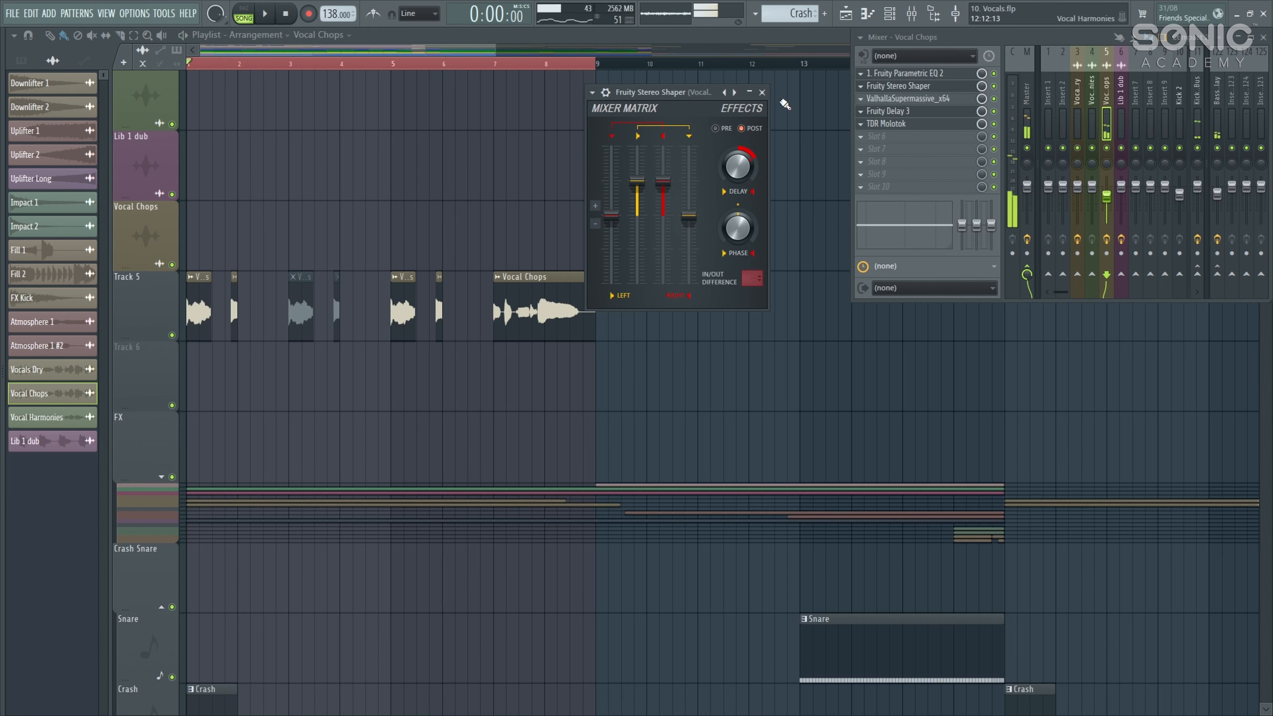
# - Close the stereo effect and mixer windows and delete the original Vocal Chops clips between bars 16 and 33 on their track
pyautogui.click(763, 93)
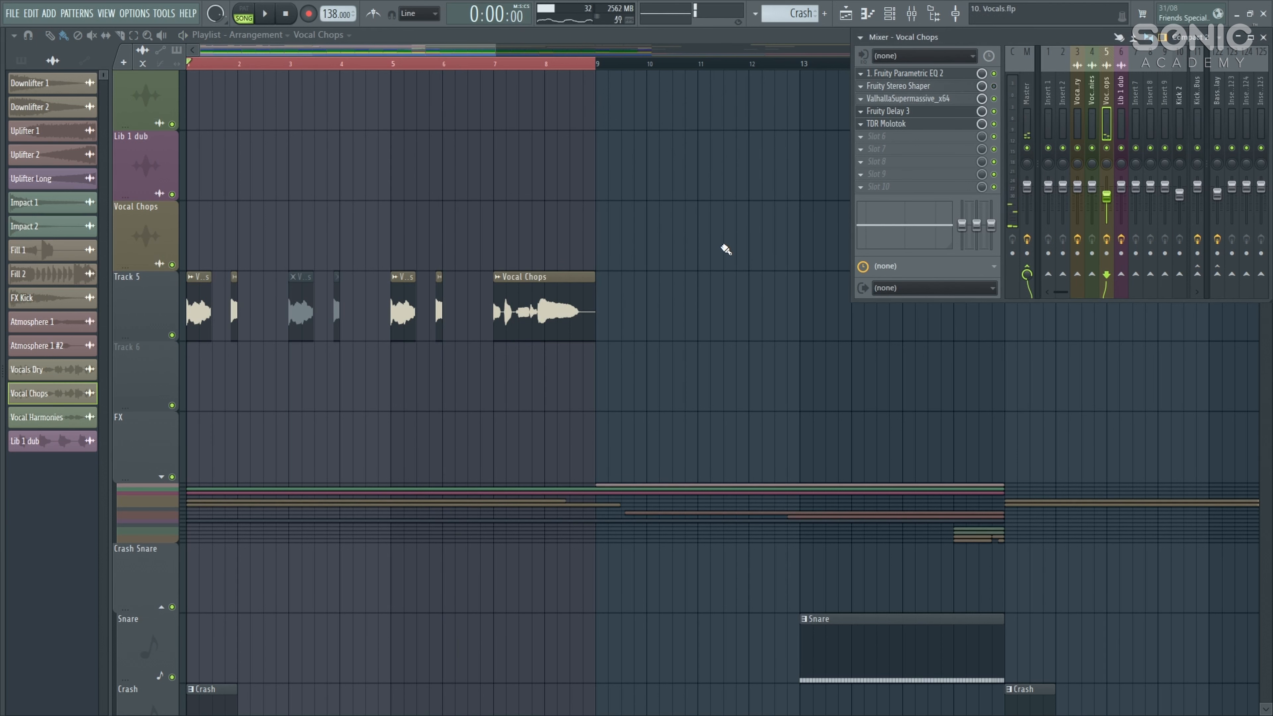
pyautogui.press('F9')
pyautogui.scroll(-6, 726, 249)
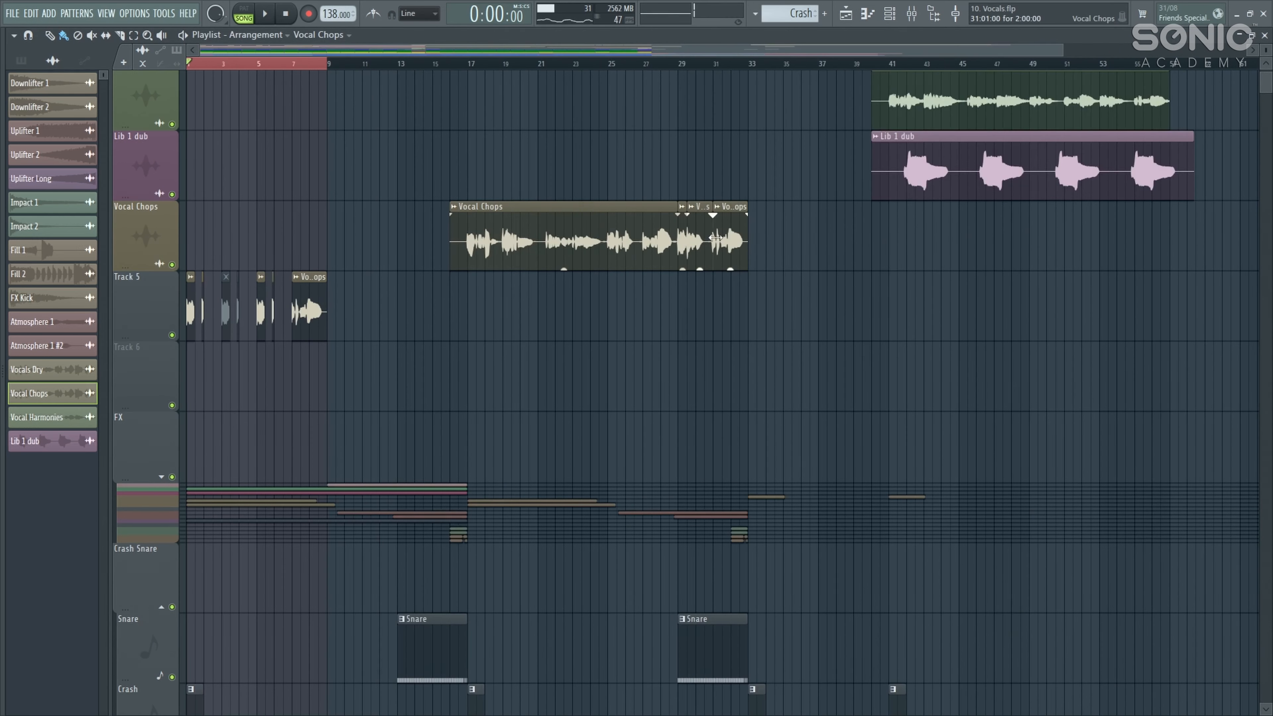
pyautogui.scroll(-1, 722, 239)
pyautogui.scroll(3, 725, 239)
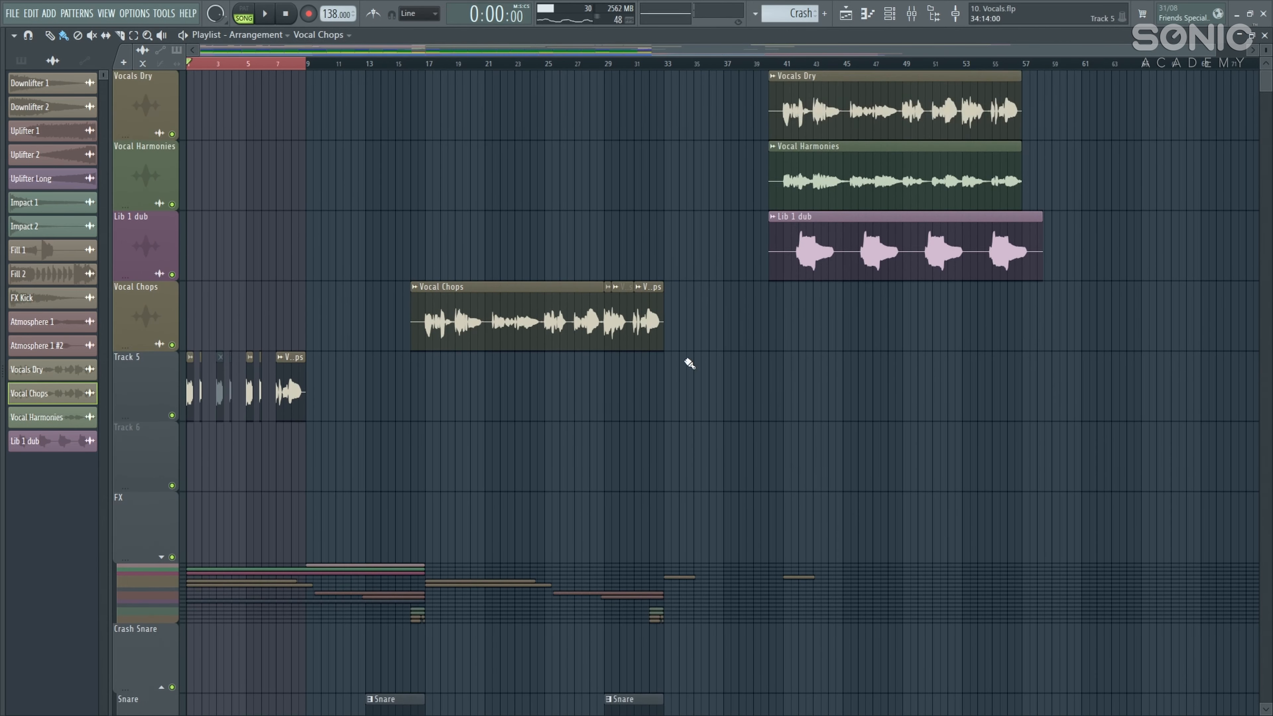
pyautogui.rightClick(554, 311)
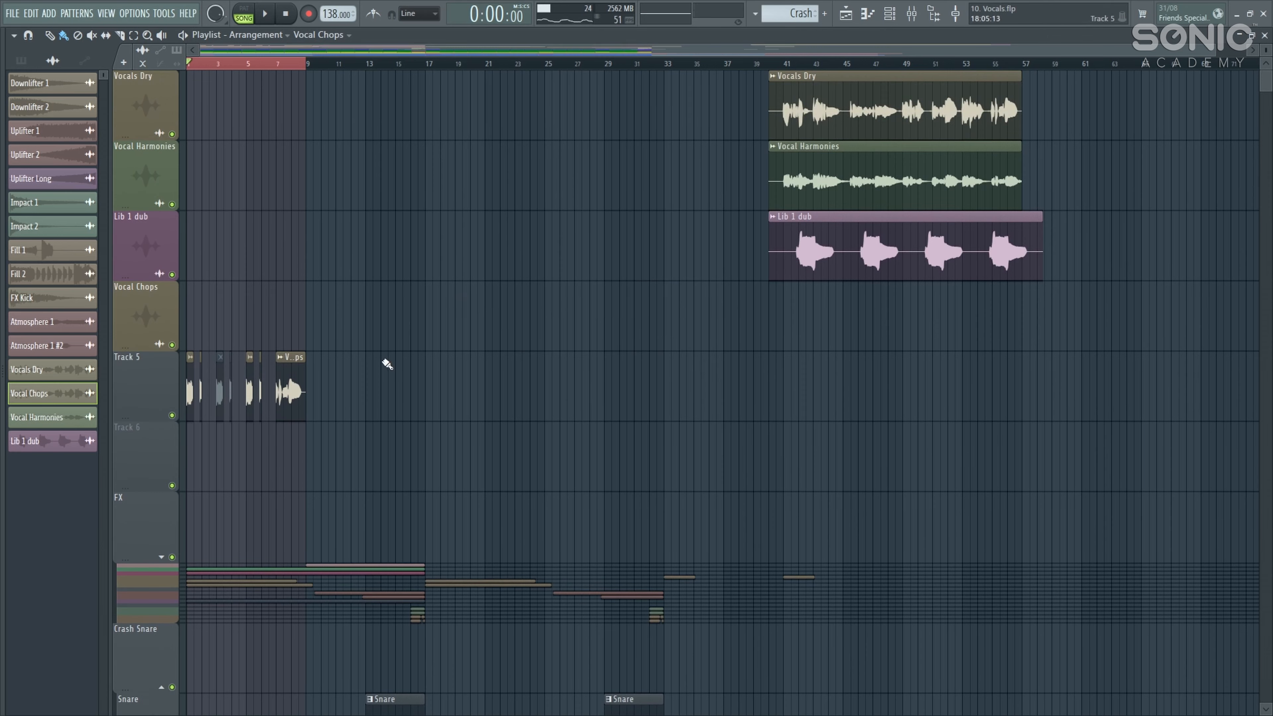
# - Select the whole eight-bar chop pattern on Track 5 and duplicate it three times so it runs up to bar 33
pyautogui.moveTo(412, 371); pyautogui.dragTo(192, 302)
pyautogui.scroll(2, 220, 294)
pyautogui.scroll(-3, 390, 176)
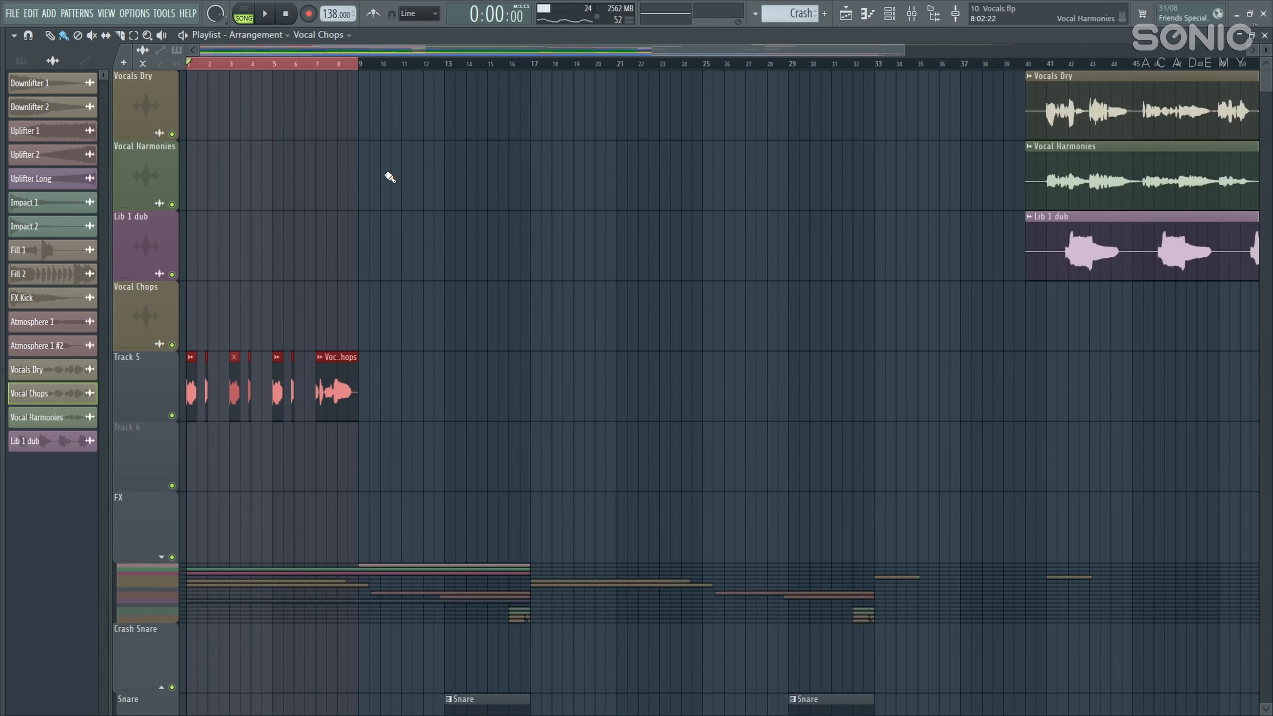
pyautogui.hotkey('ctrl', 'b')
pyautogui.hotkey('ctrl', 'b')
pyautogui.hotkey('ctrl', 'b')
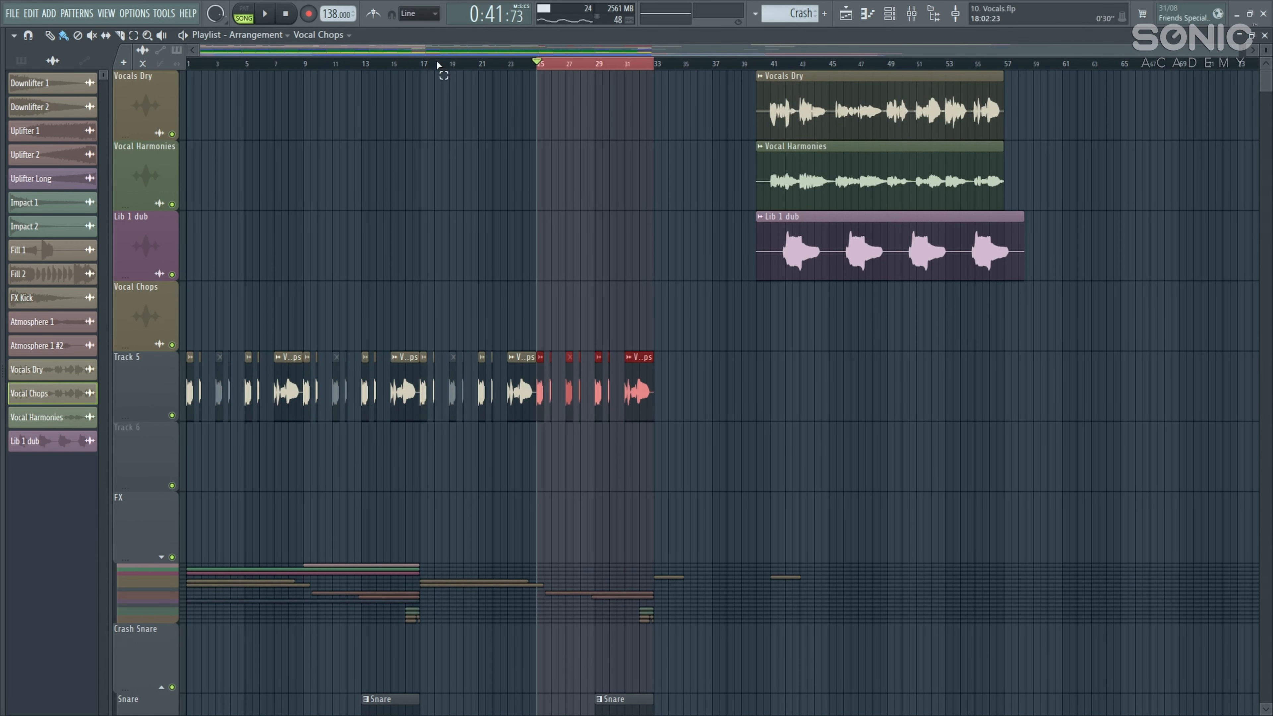
# - Play the duplicated chops in the full mix from about bar 16 and unmute the muted chops in bars 19 and 27
pyautogui.click(401, 64)
pyautogui.press('space')
pyautogui.scroll(-4, 576, 361)
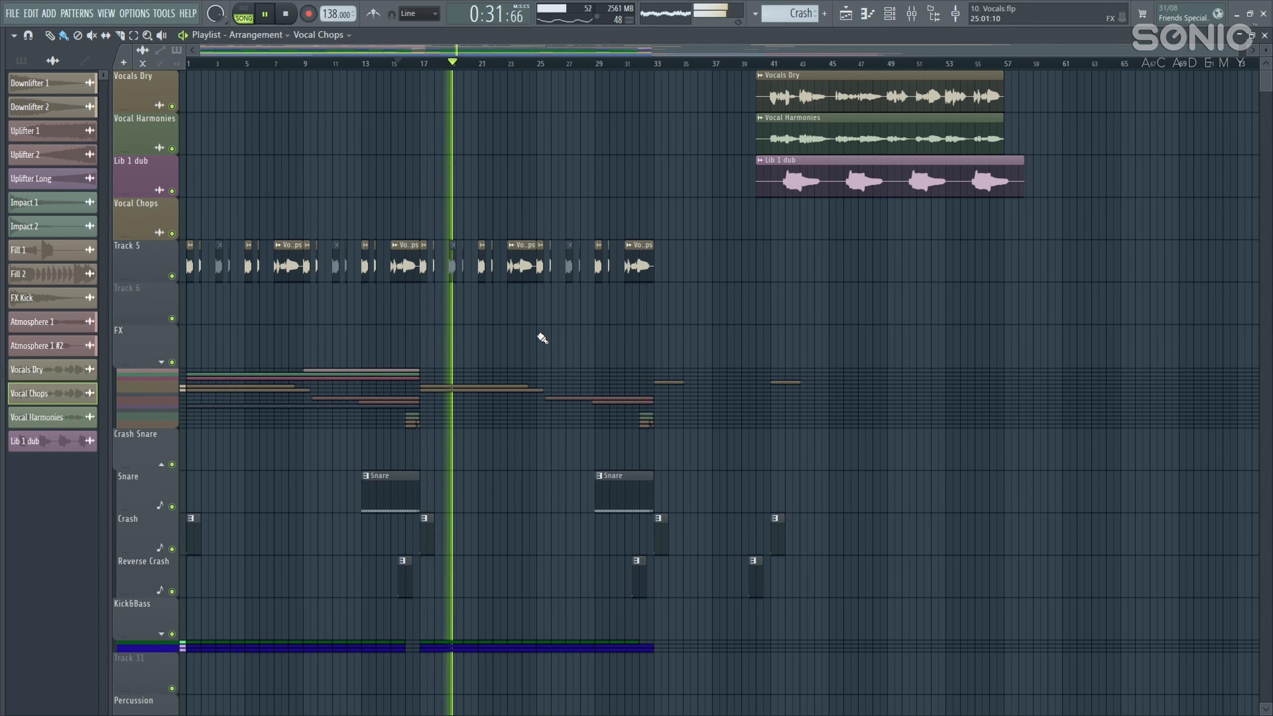
pyautogui.press('F9')
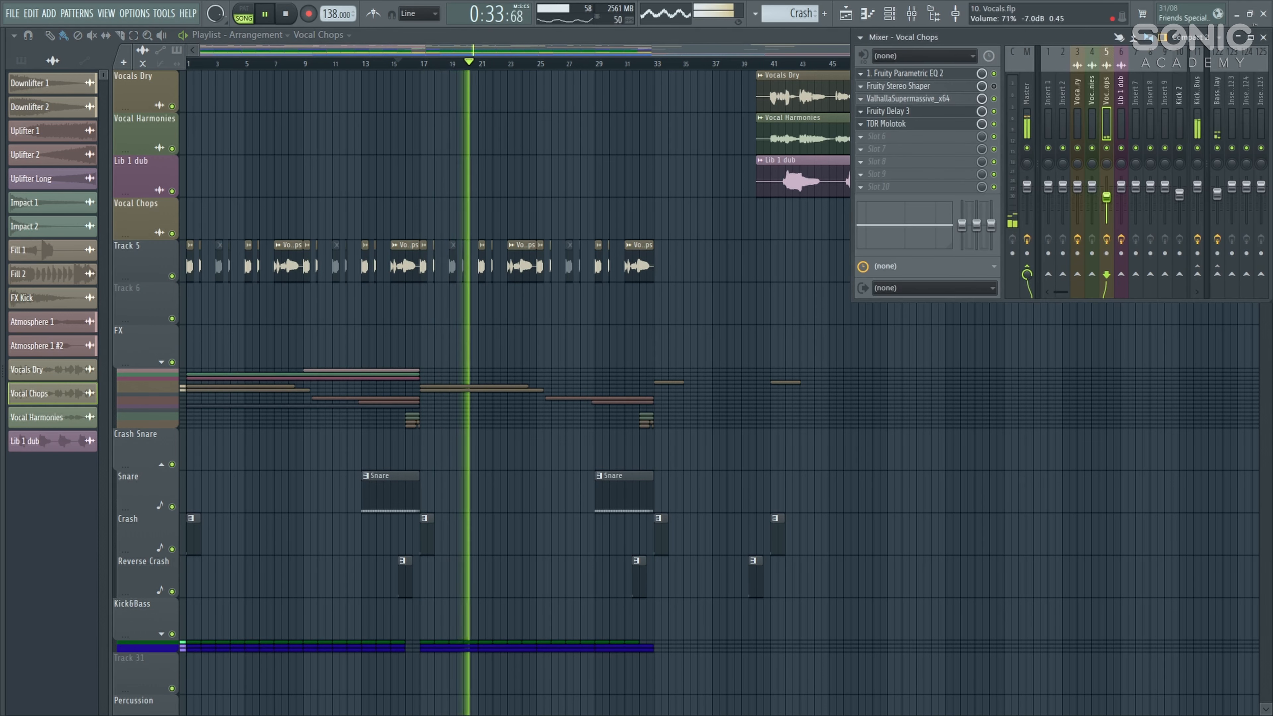
pyautogui.press('F9')
pyautogui.scroll(3, 596, 324)
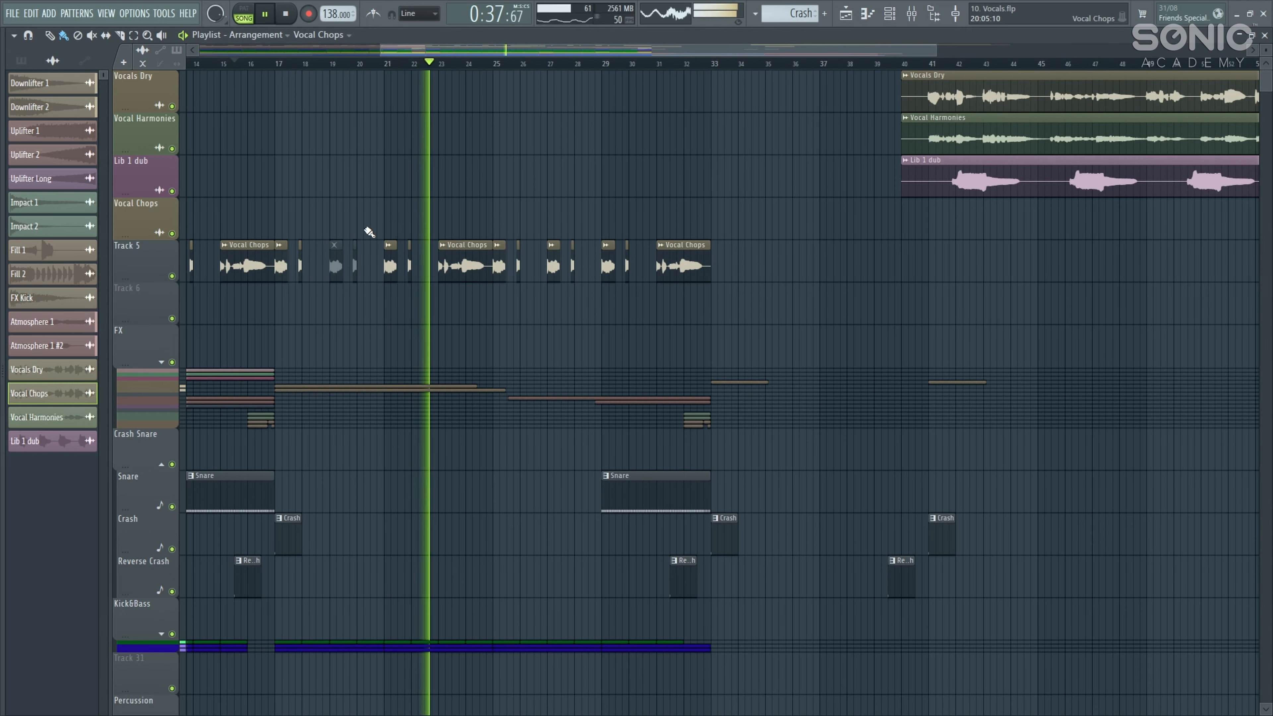
pyautogui.scroll(-2, 513, 190)
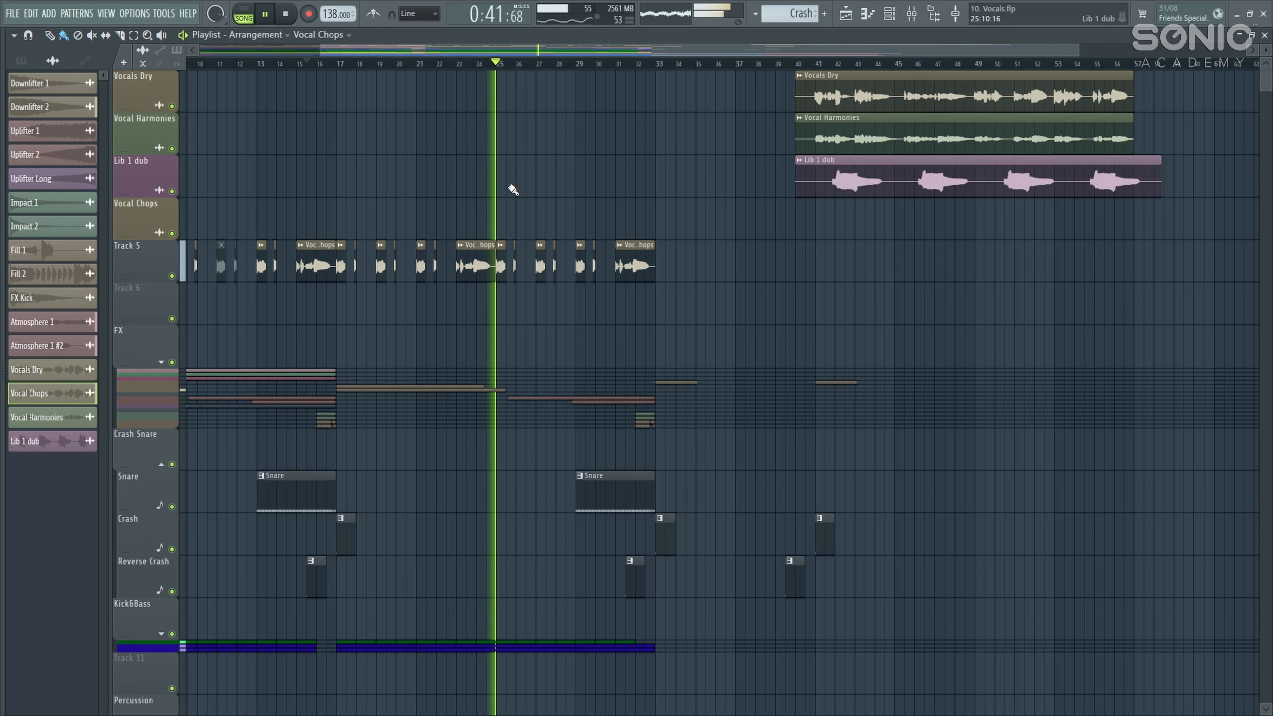
# - Stop playback and name and colour Track 5 to match its Vocal Chops clips
pyautogui.press('space')
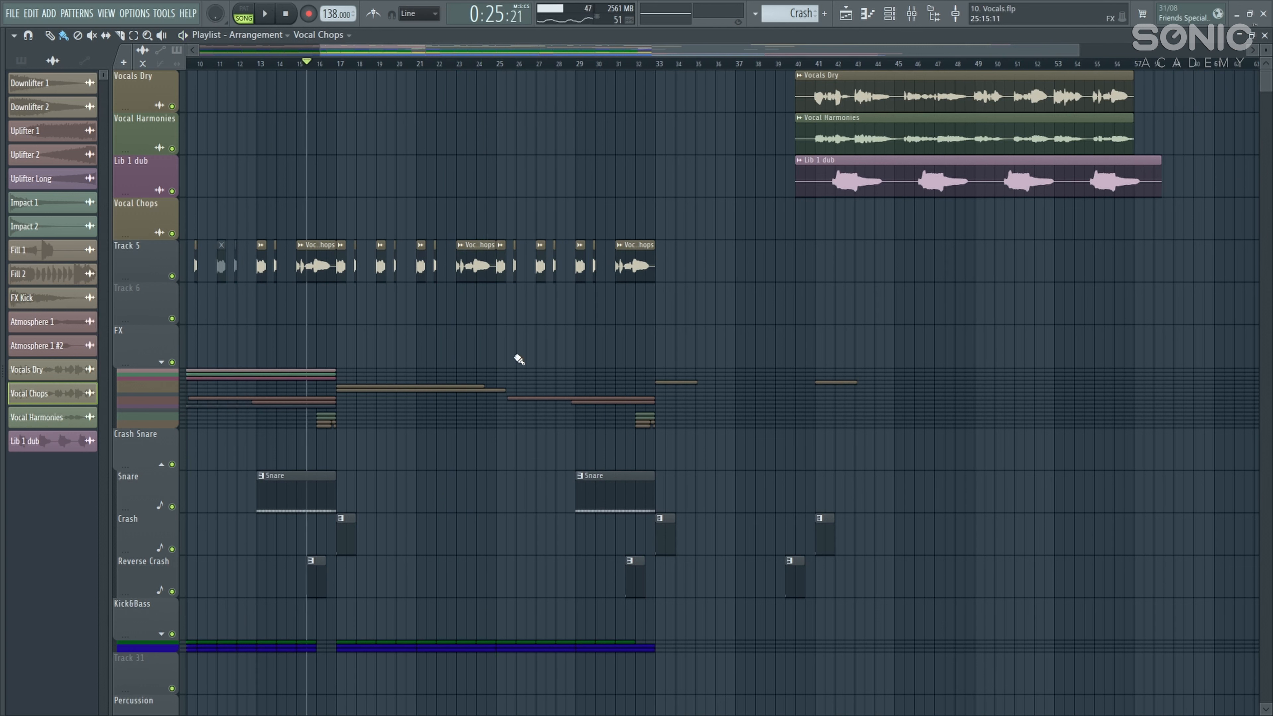
pyautogui.rightClick(152, 241)
pyautogui.click(181, 284)
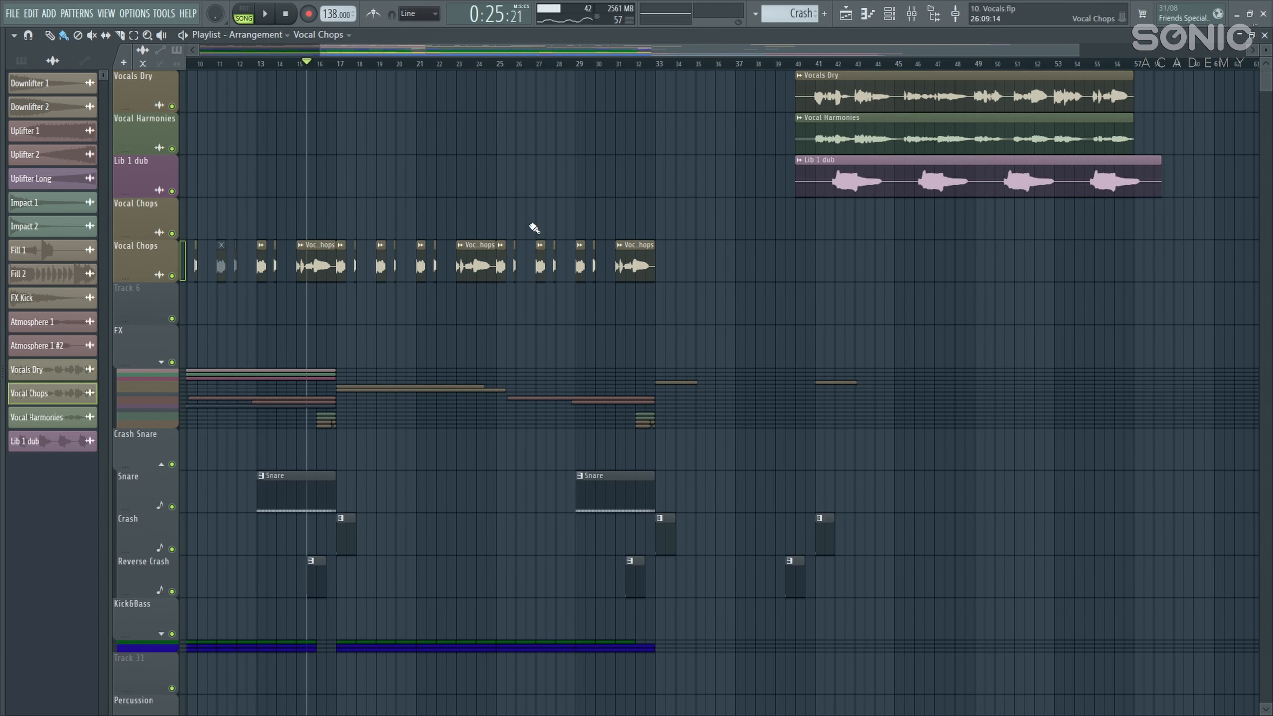
# - Move the Lib 1 dub clip earlier on its track so it starts at bar 31
pyautogui.moveTo(535, 256); pyautogui.dragTo(440, 240)
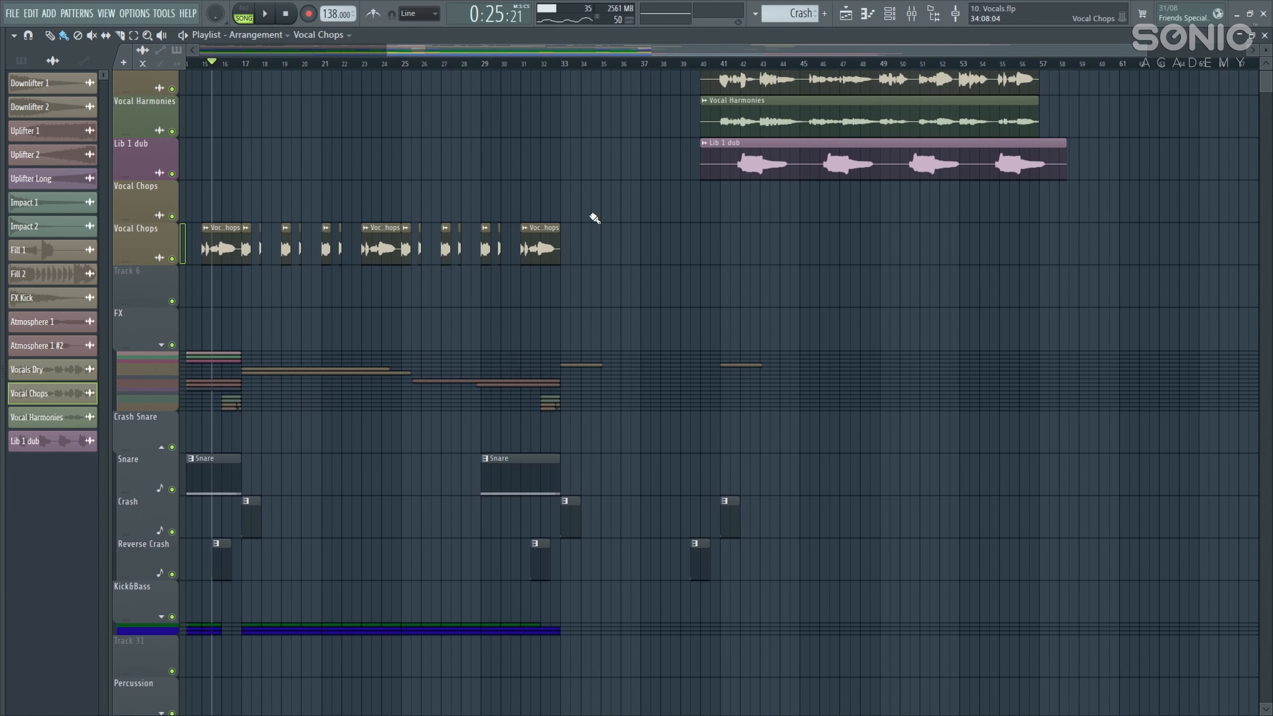
pyautogui.scroll(3, 594, 219)
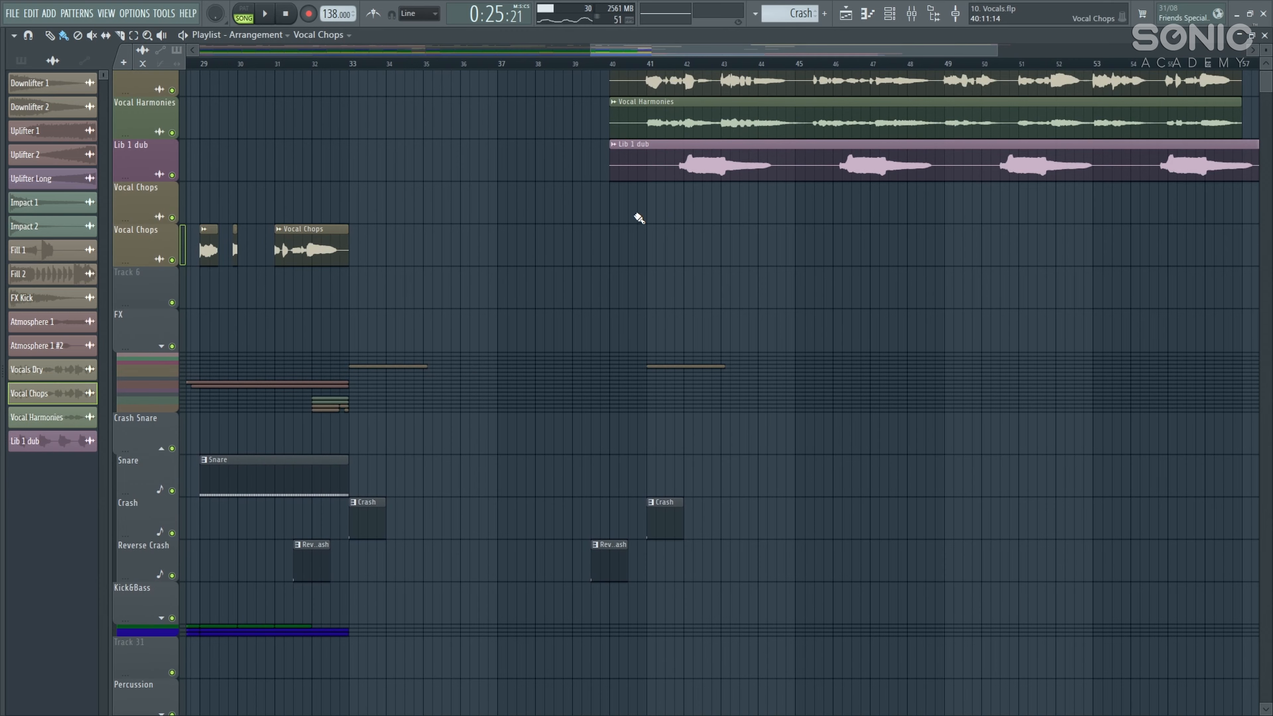
pyautogui.scroll(1, 640, 218)
pyautogui.moveTo(707, 189); pyautogui.dragTo(449, 199)
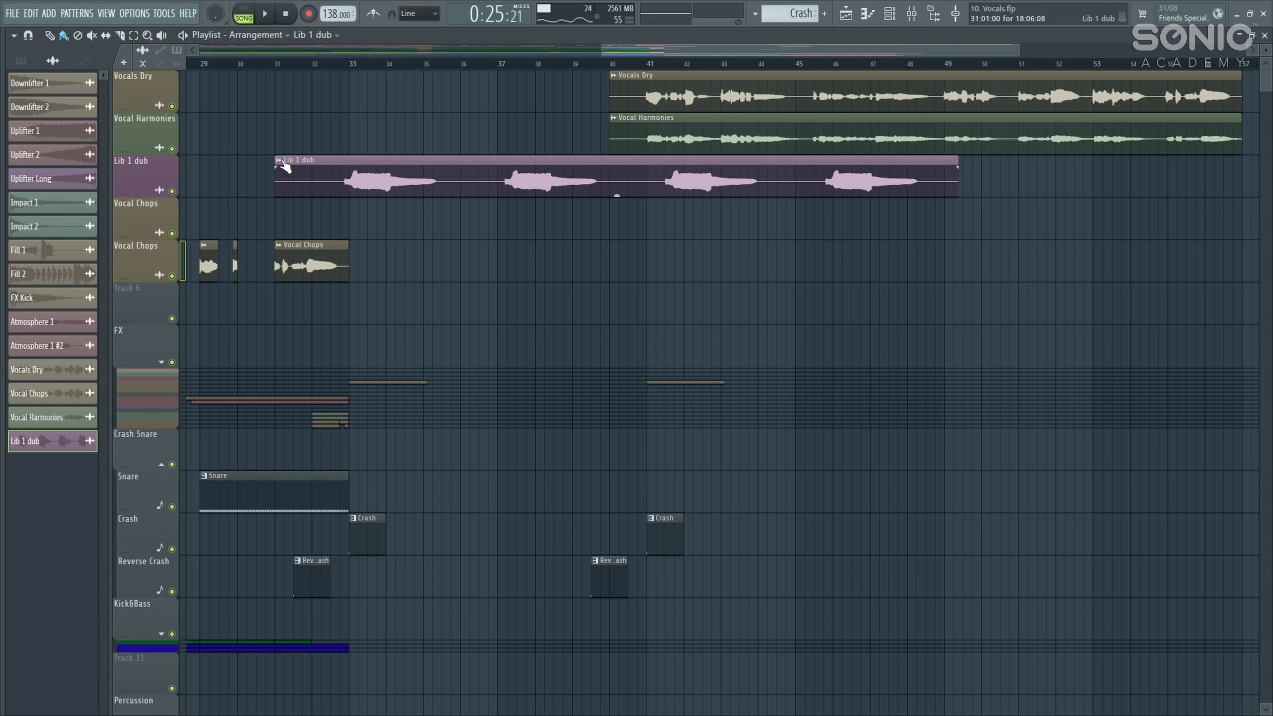
# - Fit the Lib 1 dub clip to the project tempo by entering its source tempo manually in BPM
pyautogui.click(283, 163)
pyautogui.click(398, 246)
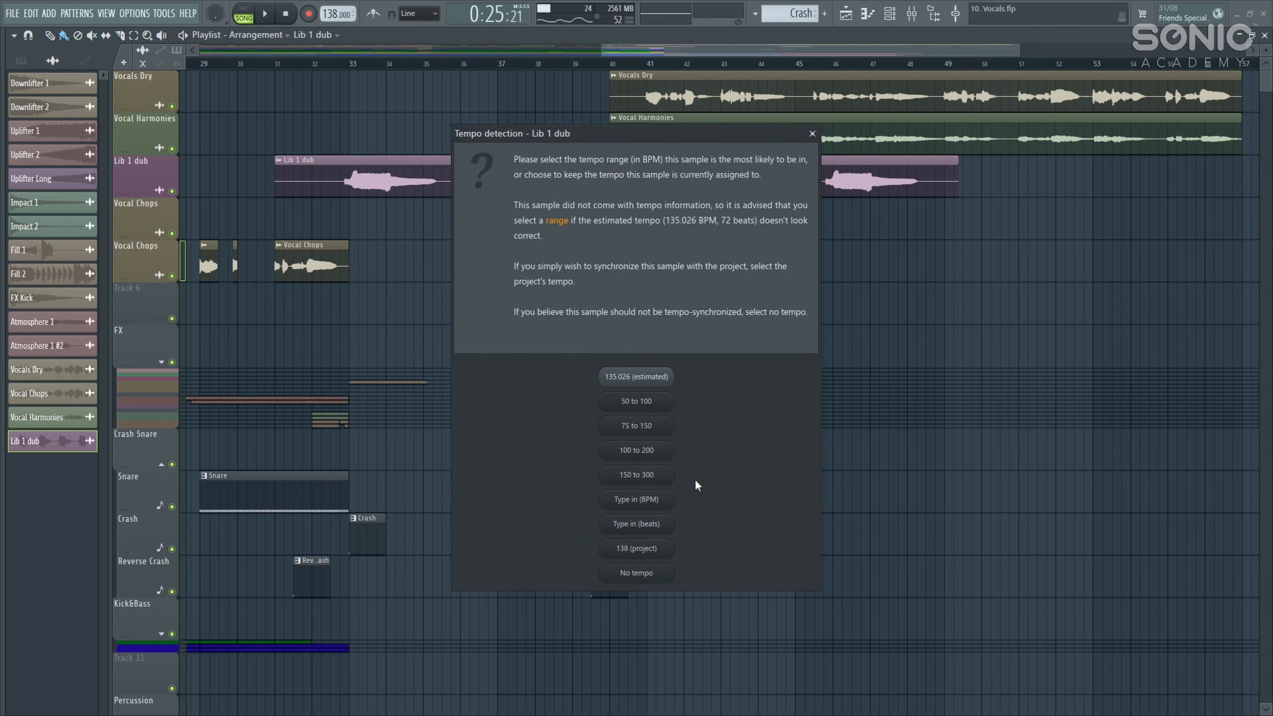
pyautogui.click(657, 500)
pyautogui.write('1')
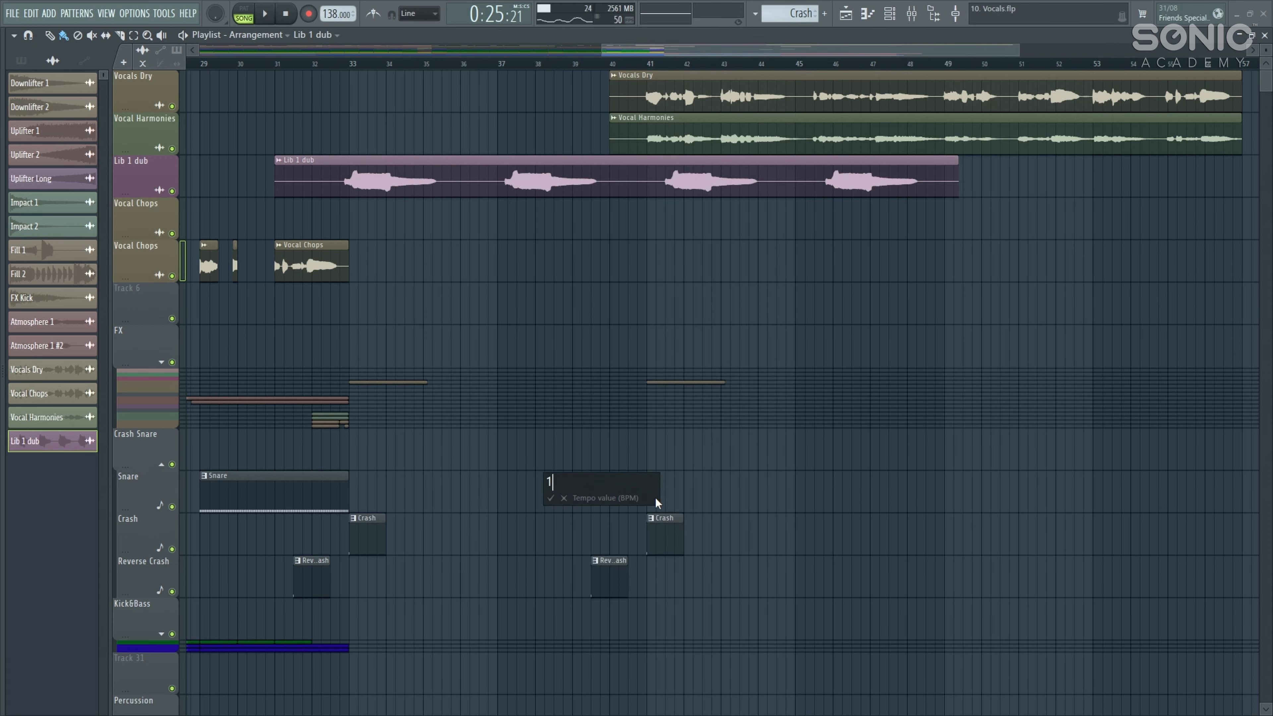
pyautogui.write('28')
pyautogui.press('Return')
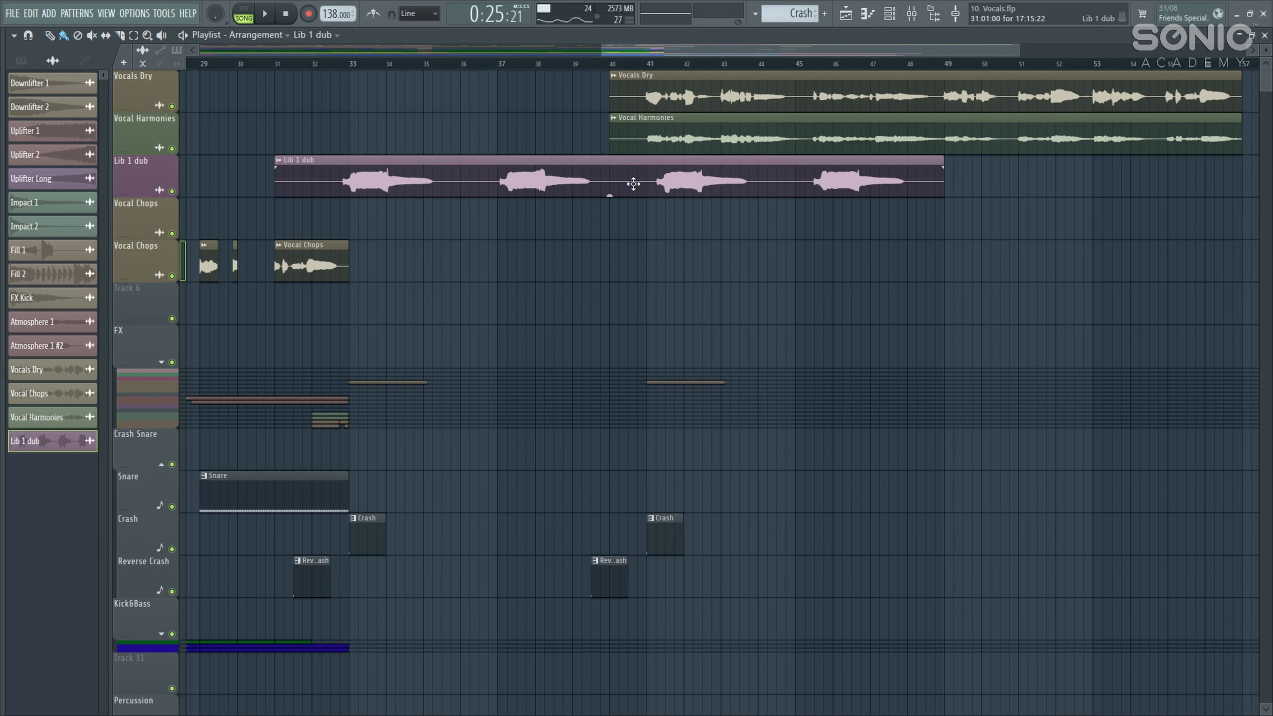
# - Trim the end of the Lib 1 dub clip to bar 41 and open its sample settings and mixer track
pyautogui.scroll(3, 472, 205)
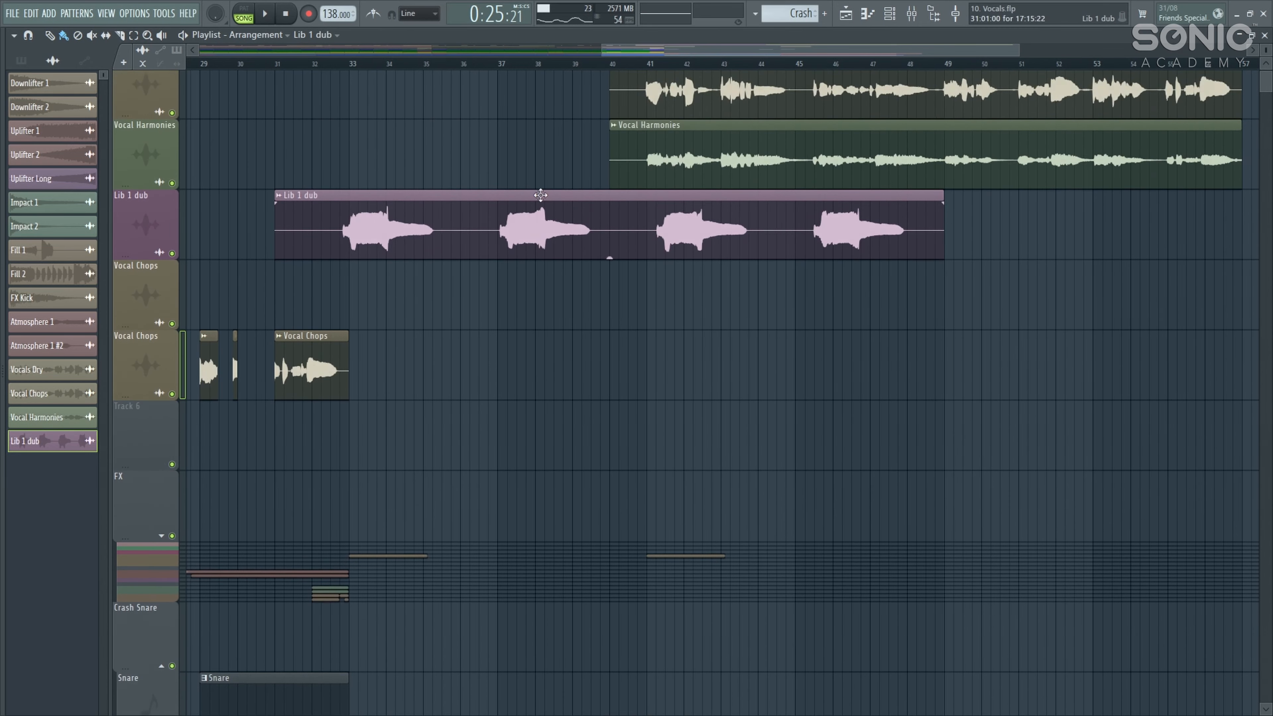
pyautogui.moveTo(945, 216); pyautogui.dragTo(654, 281)
pyautogui.doubleClick(600, 239)
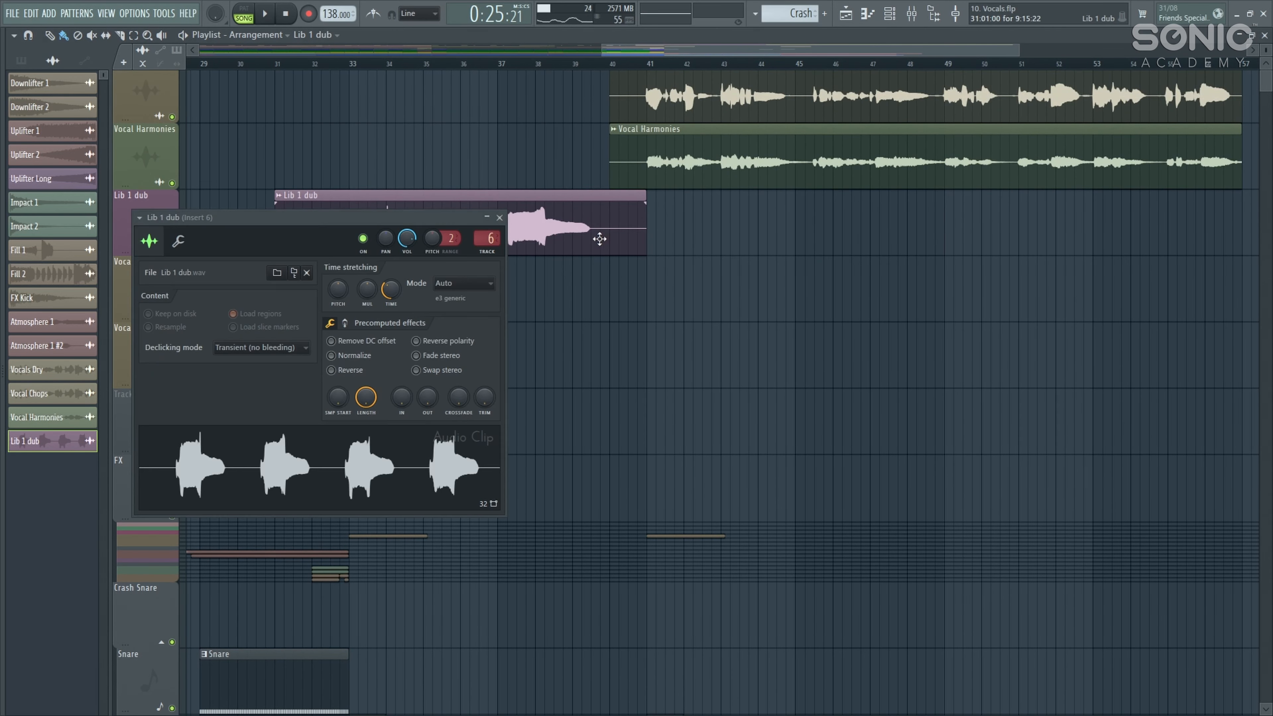
pyautogui.click(911, 13)
pyautogui.rightClick(657, 315)
pyautogui.scroll(-3, 635, 325)
pyautogui.moveTo(680, 304); pyautogui.dragTo(809, 287)
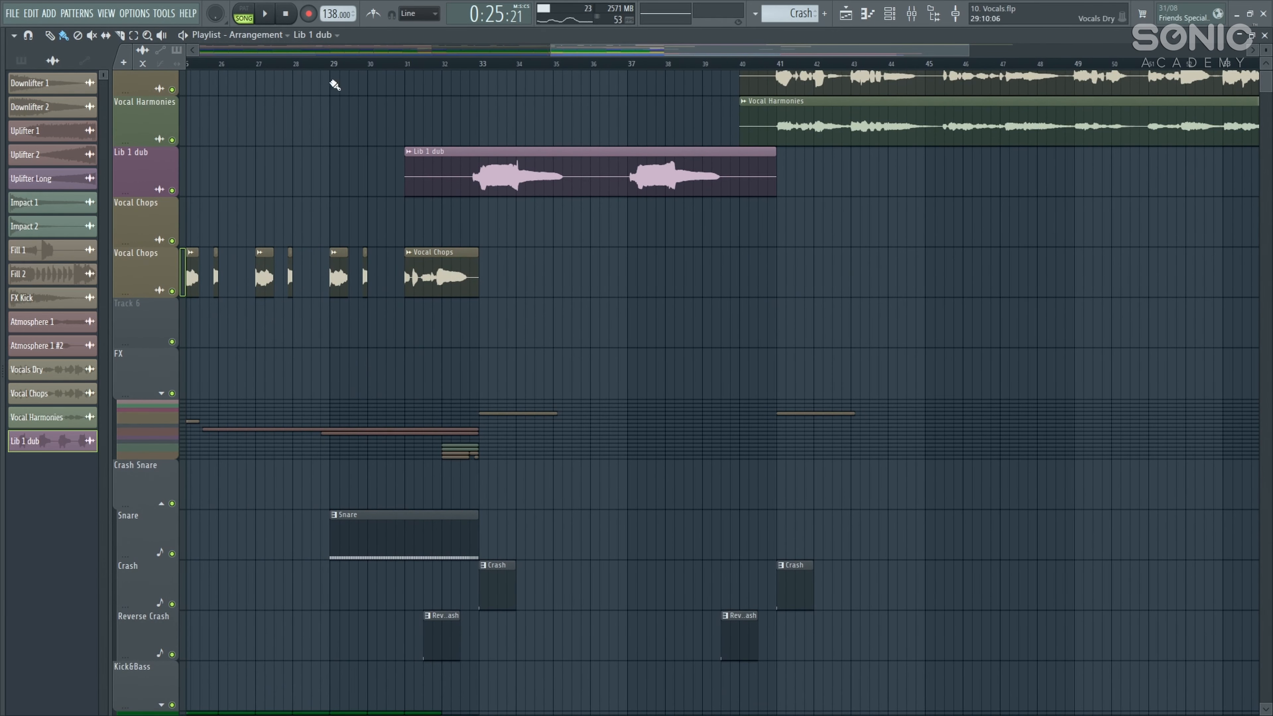
# - Select bars 33 to 41 for looping and roll off the Lib 1 dub's lows and highs in Fruity Parametric EQ 2
pyautogui.moveTo(491, 69); pyautogui.dragTo(778, 70)
pyautogui.click(912, 13)
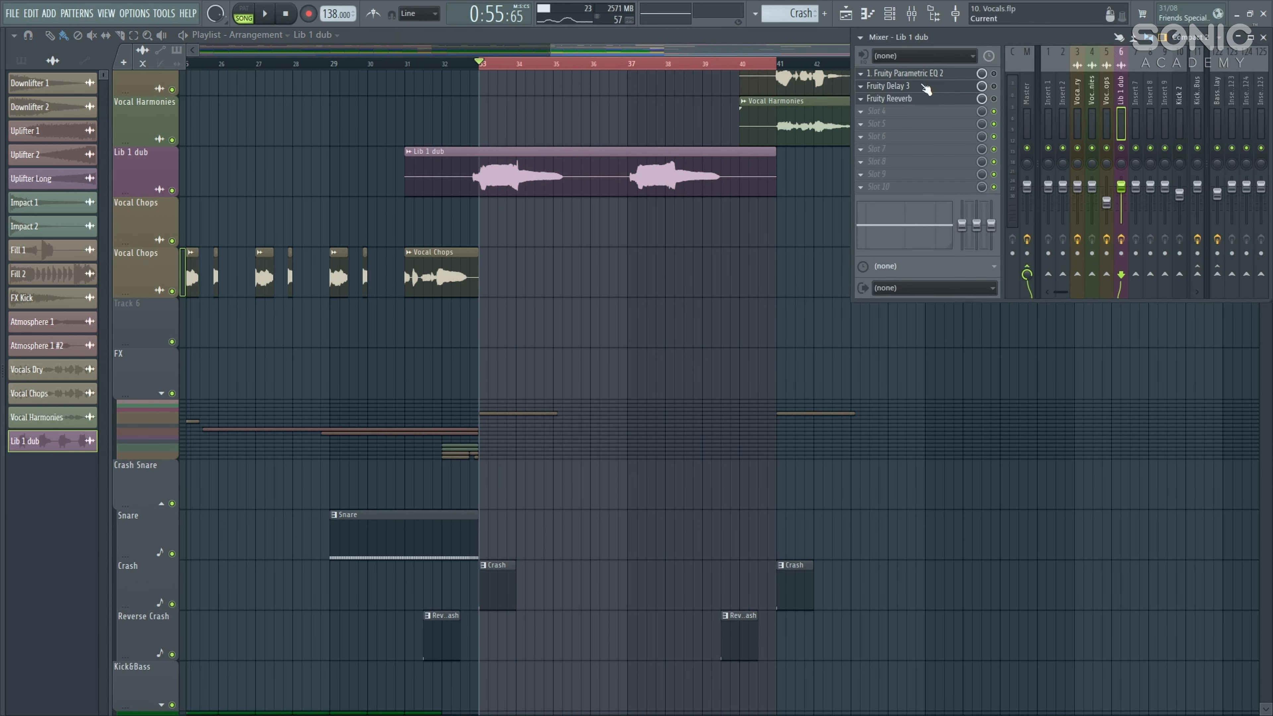
pyautogui.click(959, 76)
pyautogui.moveTo(327, 96); pyautogui.dragTo(675, 232)
pyautogui.moveTo(422, 343); pyautogui.dragTo(466, 421)
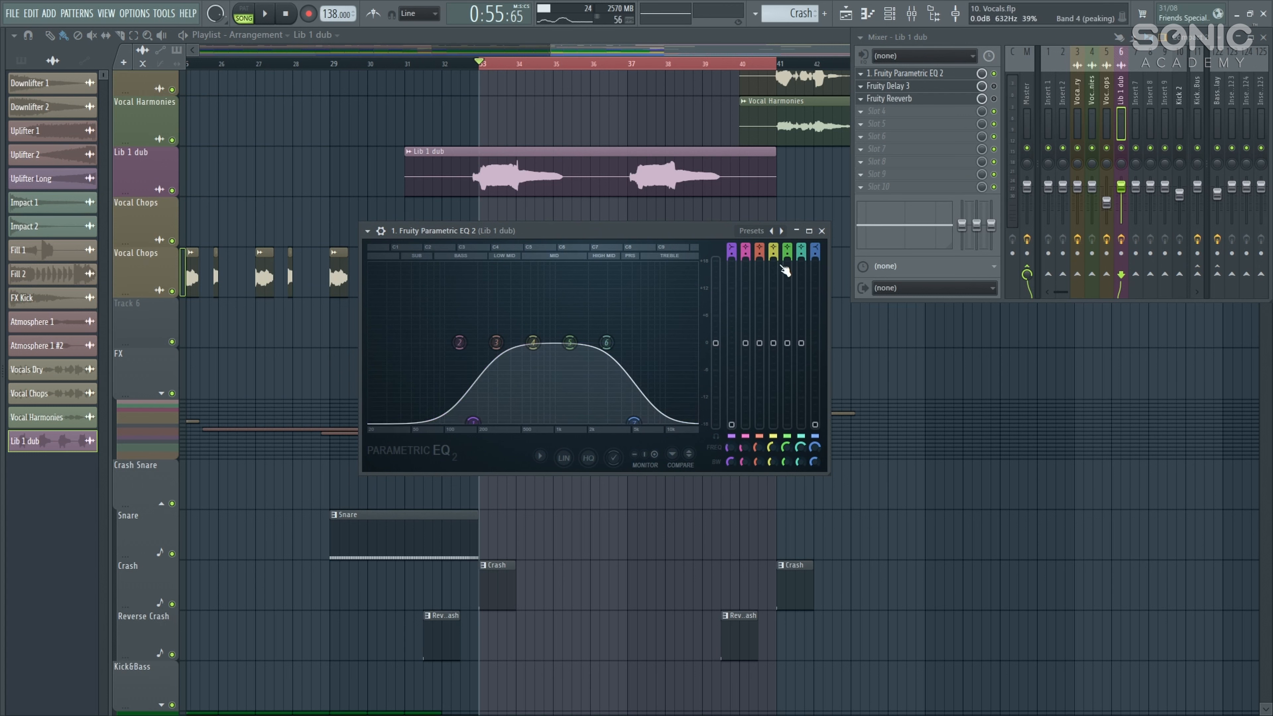
# - Play the looped section, lower the Lib 1 dub mixer fader to about -5.1 dB and stop playback
pyautogui.click(266, 15)
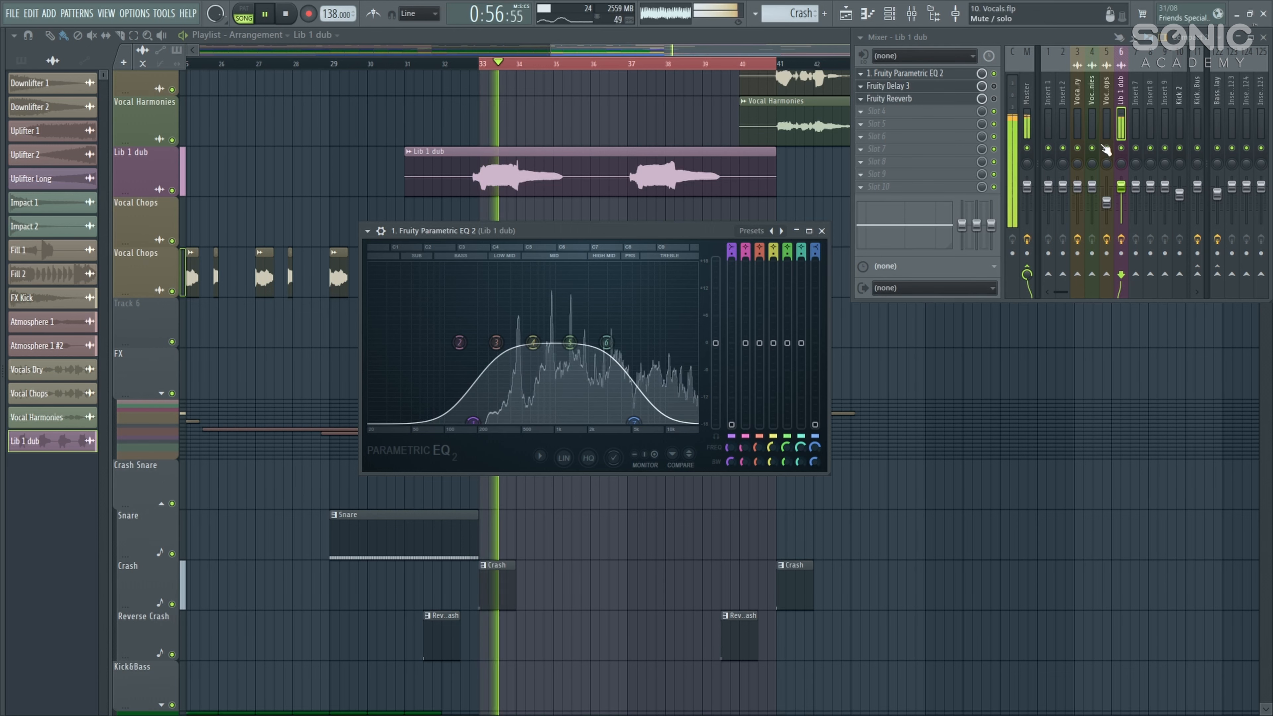
pyautogui.moveTo(1124, 187); pyautogui.dragTo(1129, 202)
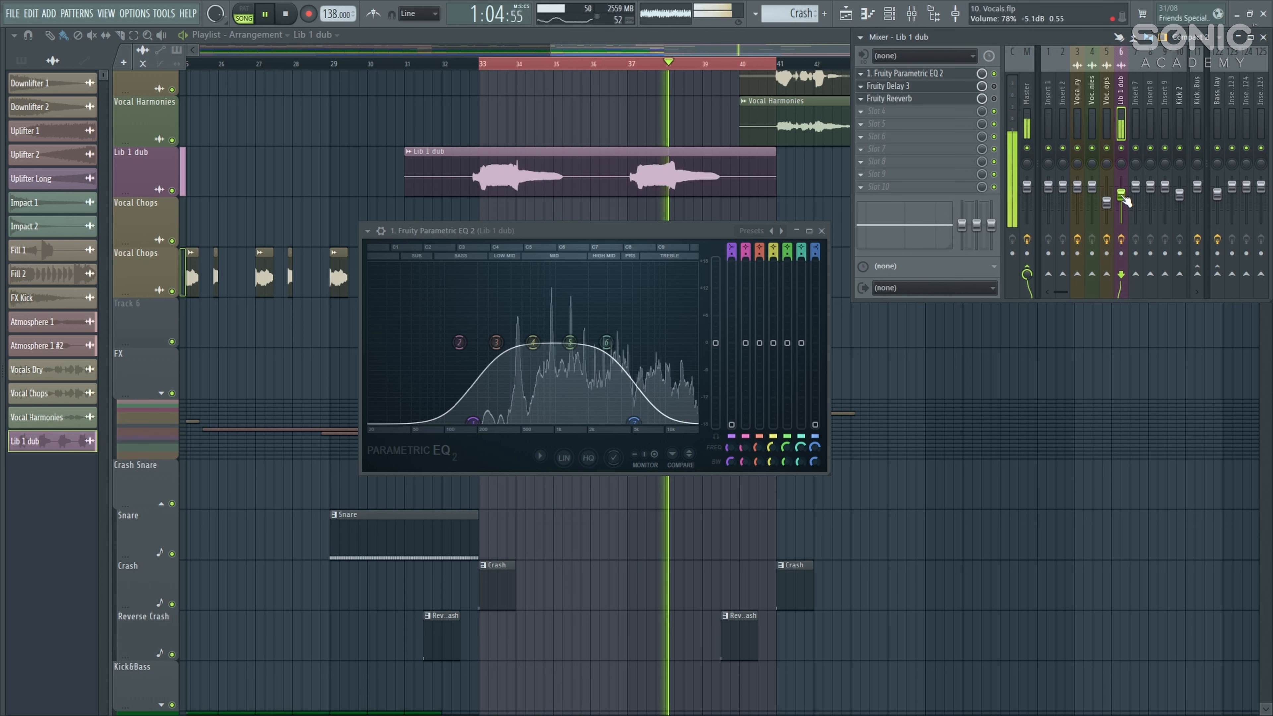
pyautogui.click(295, 17)
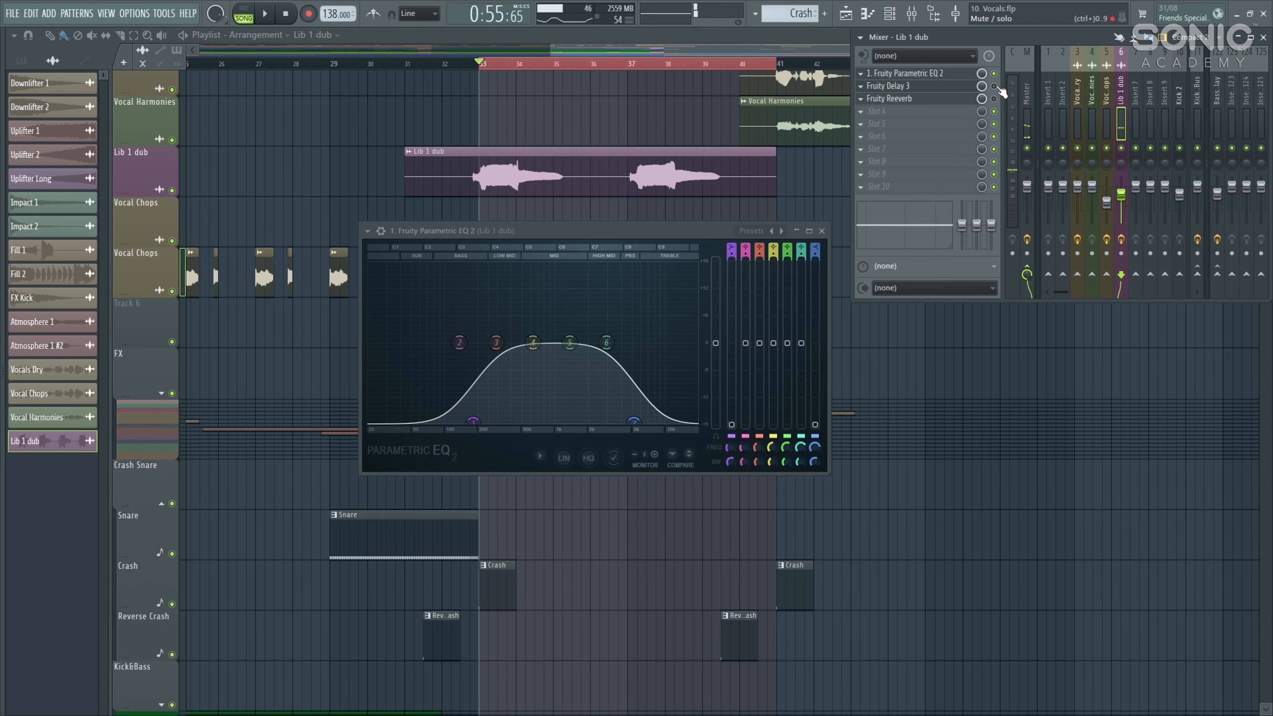
# - Set Fruity Delay 3 on the Lib 1 dub to Ping pong, lower its output tone during playback and close both effect windows
pyautogui.click(897, 85)
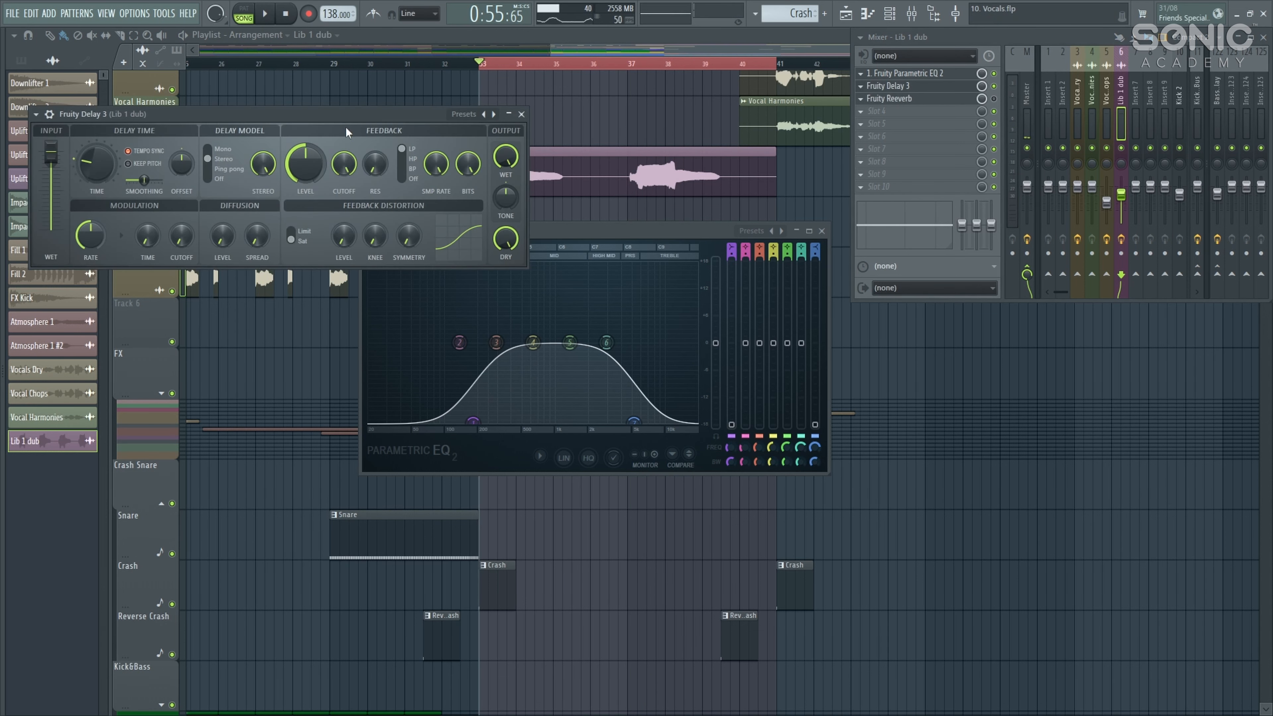
pyautogui.moveTo(346, 131); pyautogui.dragTo(652, 78)
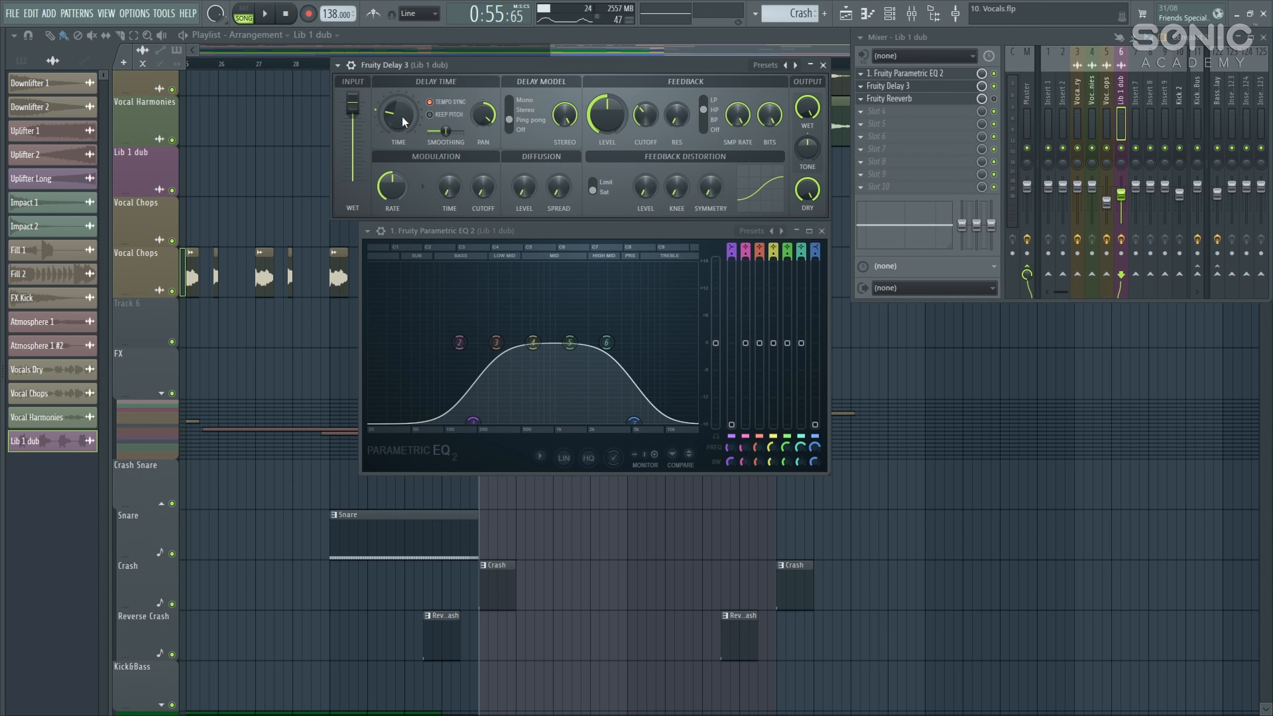
pyautogui.press('space')
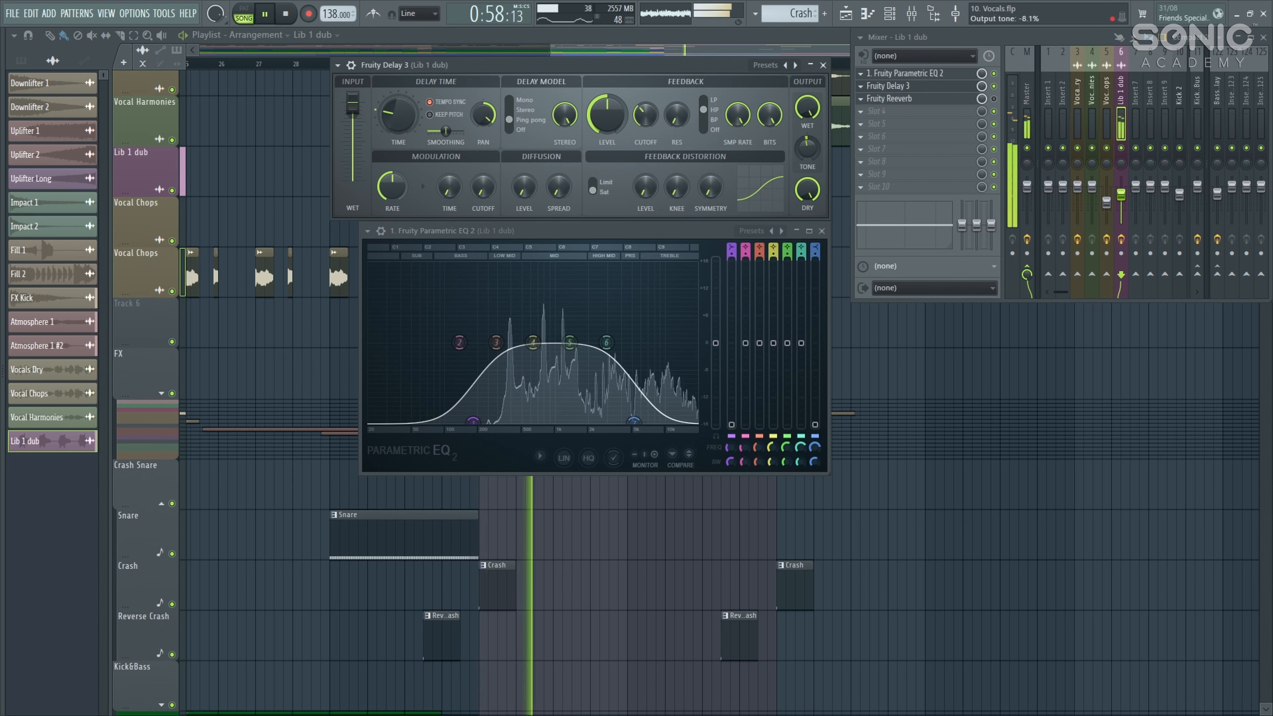
pyautogui.moveTo(804, 157); pyautogui.dragTo(805, 159)
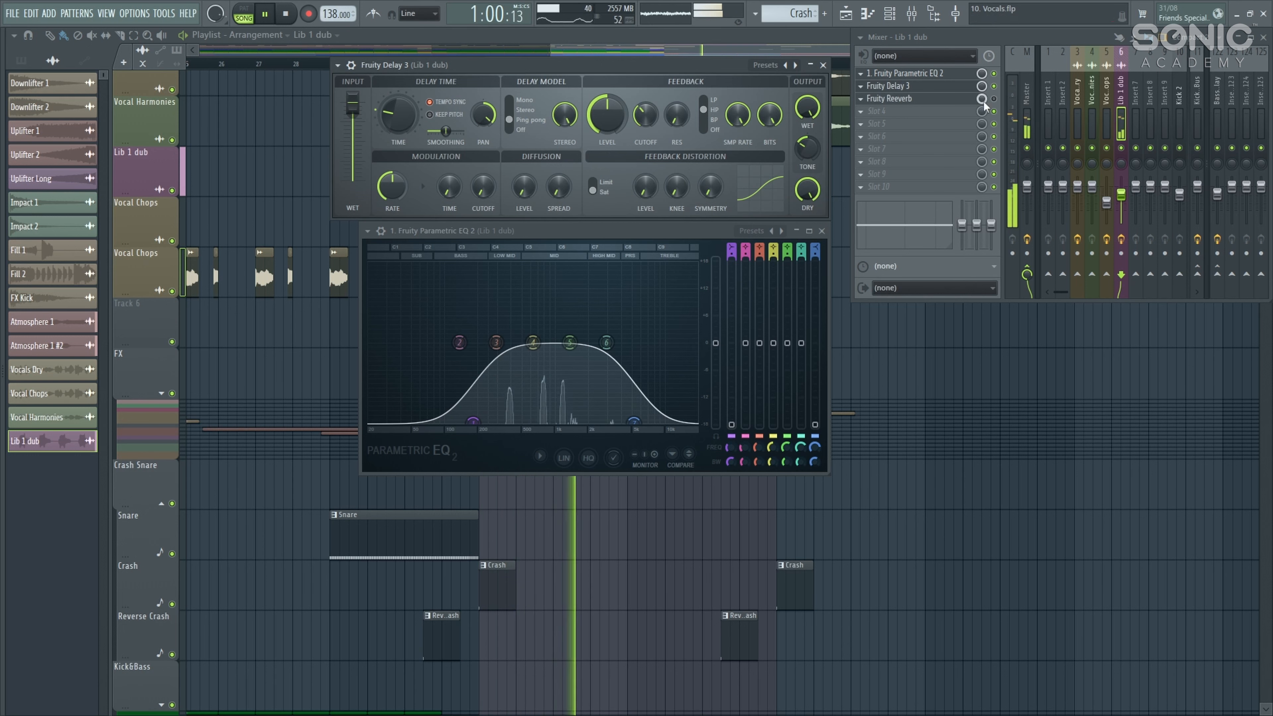
pyautogui.click(823, 65)
pyautogui.click(822, 231)
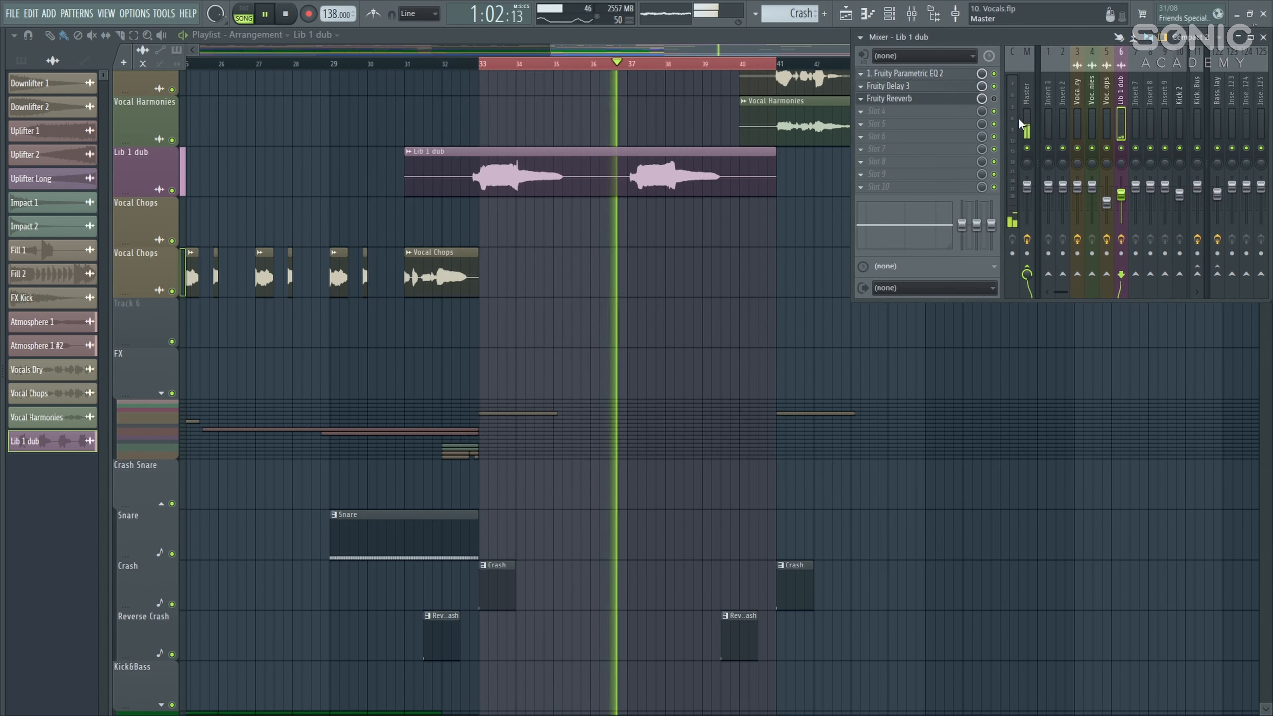
# - Set the feedback level of the Lib 1 dub's Fruity Delay 3 to about 76.2%, stop playback and close the delay
pyautogui.click(975, 87)
pyautogui.press('space')
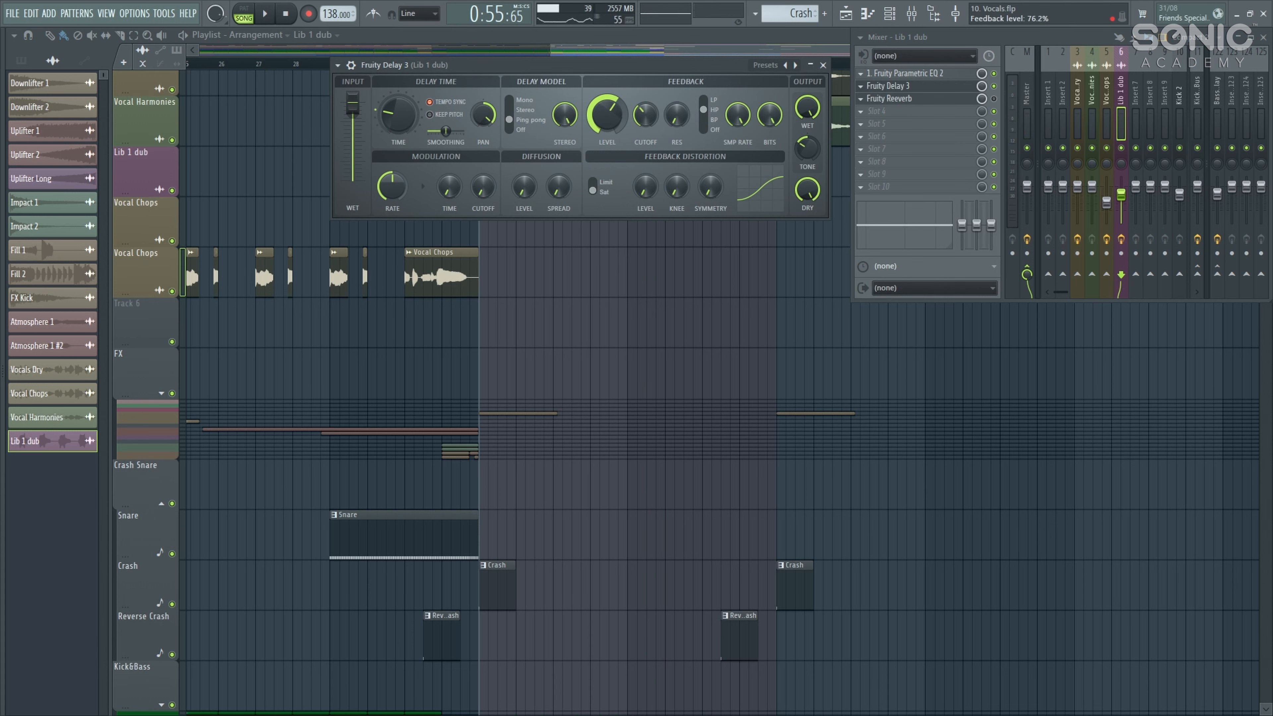
pyautogui.click(823, 65)
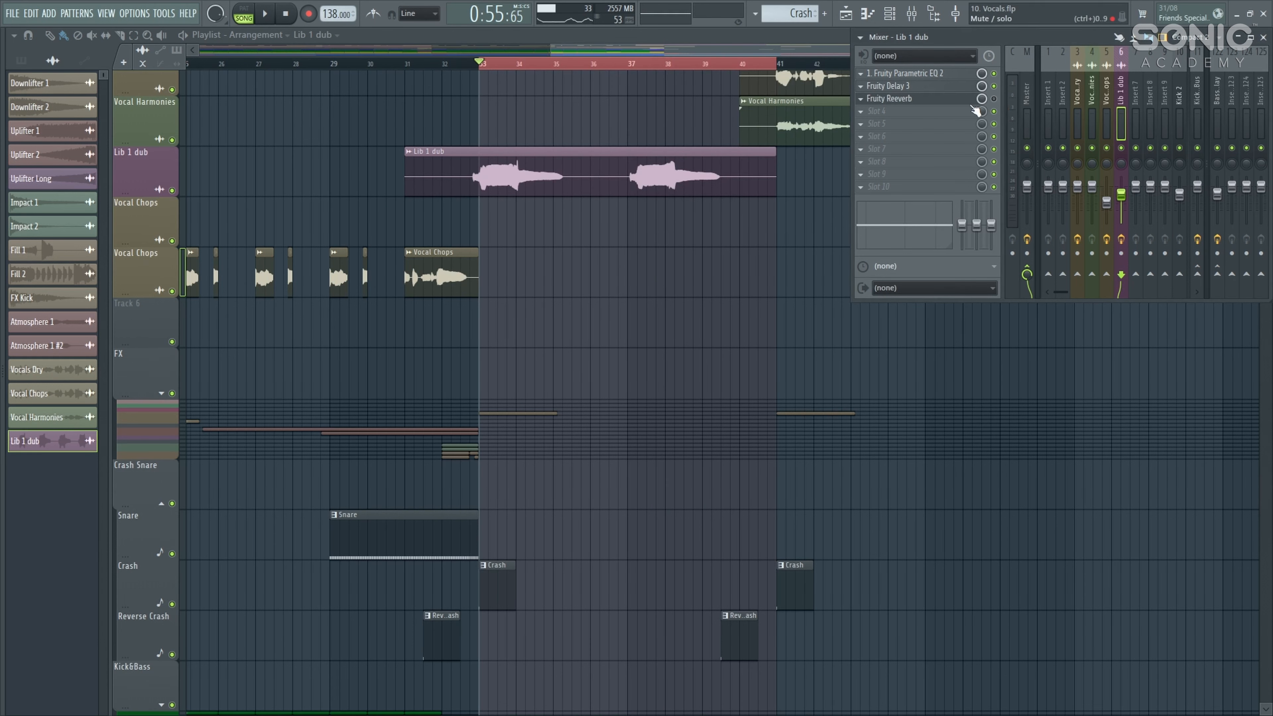
# - Set Fruity Reeverb on the Lib 1 dub to a 1403 Hz low cut and Warmer color, and play the loop
pyautogui.click(925, 102)
pyautogui.moveTo(185, 134); pyautogui.dragTo(636, 216)
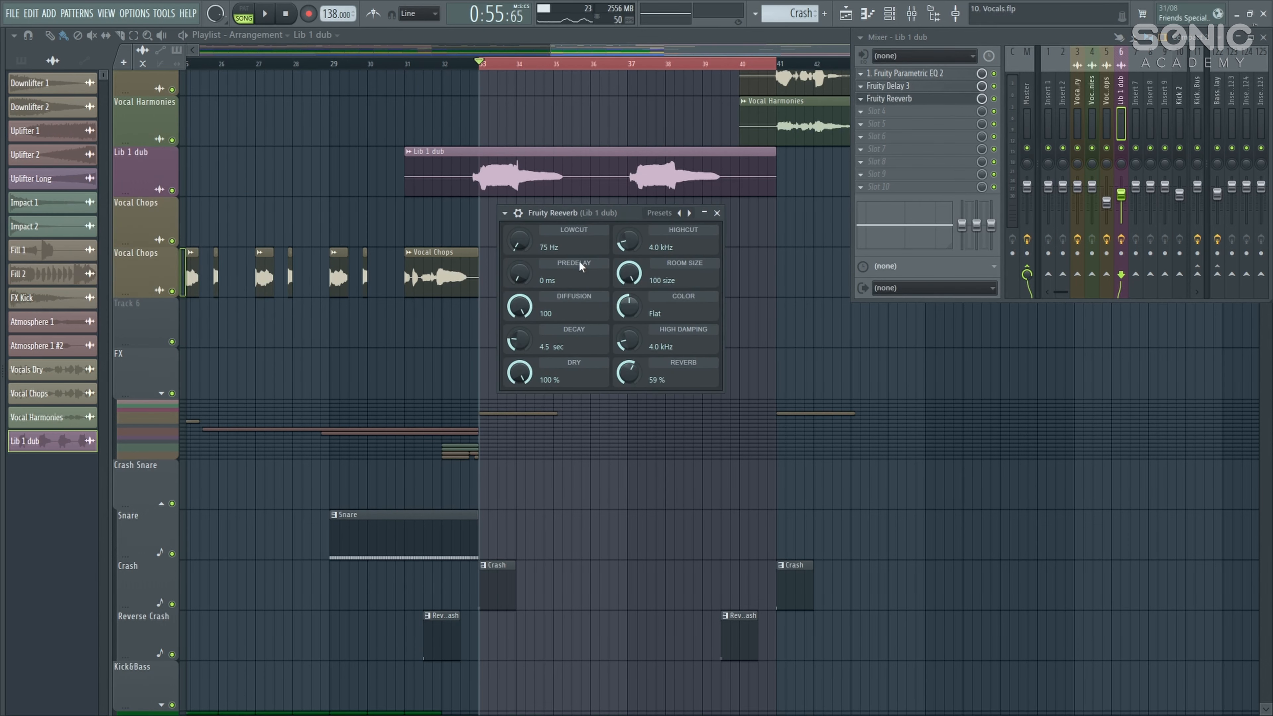
pyautogui.moveTo(629, 306); pyautogui.dragTo(629, 283)
pyautogui.press('space')
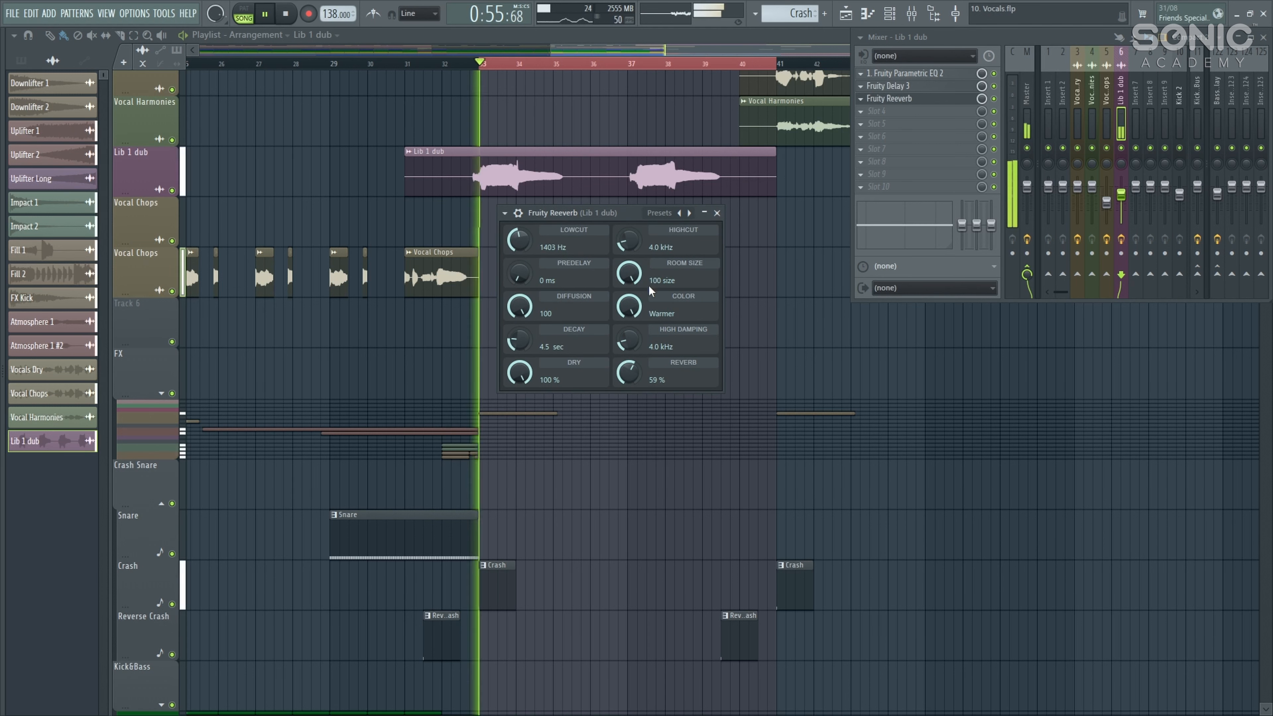
# - Set Lib 1 dub's Fruity Reeverb to 77% reverb, 43% dry, 5.0 sec decay, 1854 Hz low cut, 3.7 kHz high cut, and lower its fader
pyautogui.moveTo(629, 372); pyautogui.dragTo(629, 355)
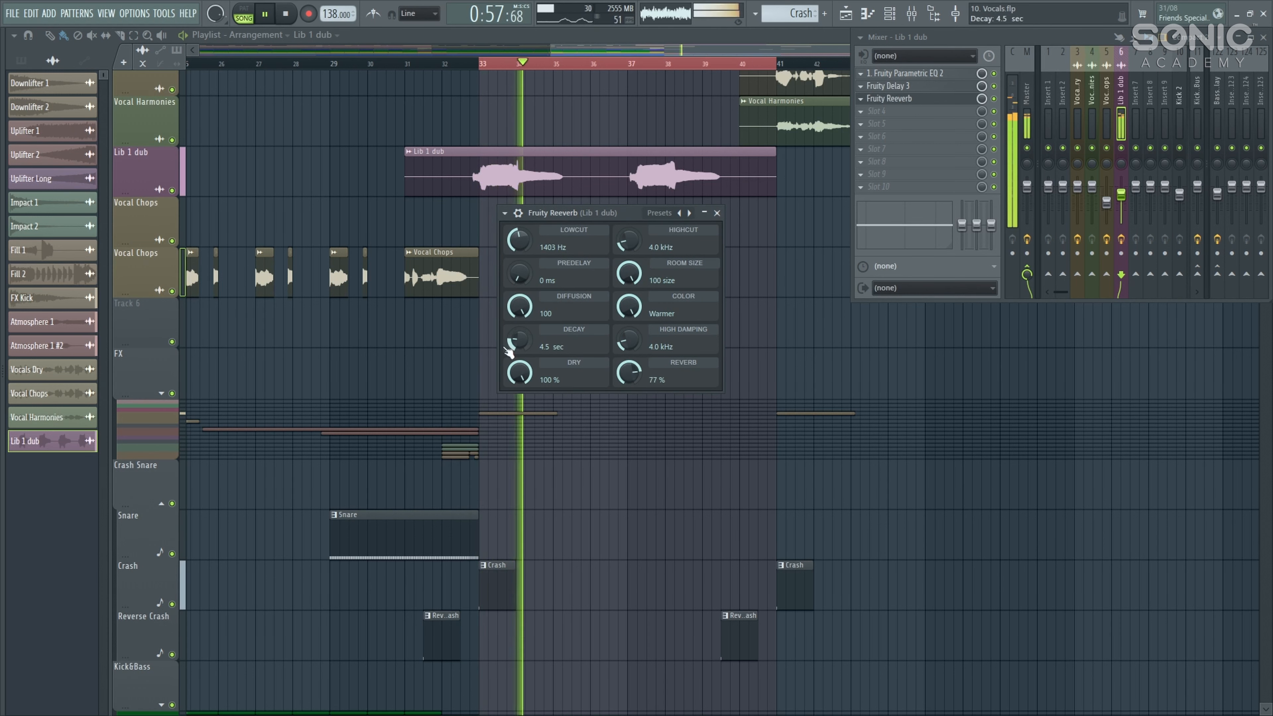
pyautogui.moveTo(518, 341); pyautogui.dragTo(519, 336)
pyautogui.moveTo(520, 241); pyautogui.dragTo(520, 225)
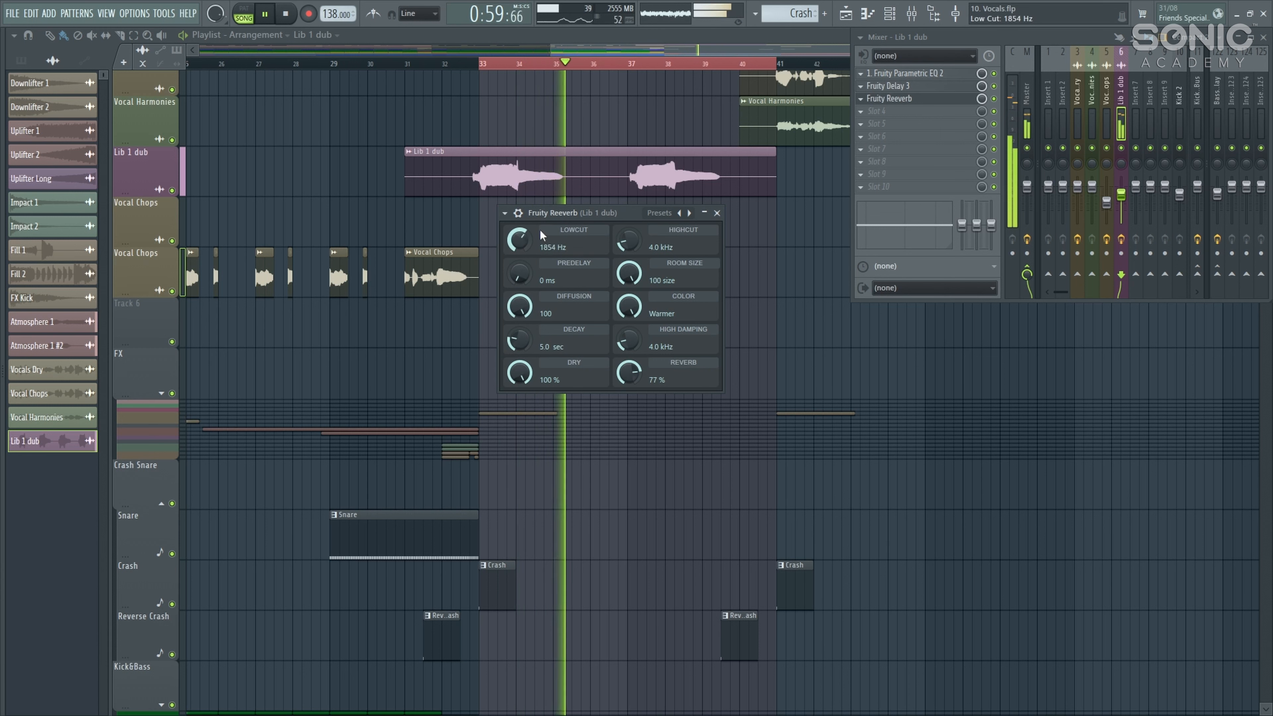
pyautogui.moveTo(628, 241); pyautogui.dragTo(628, 245)
pyautogui.moveTo(1126, 195); pyautogui.dragTo(1126, 201)
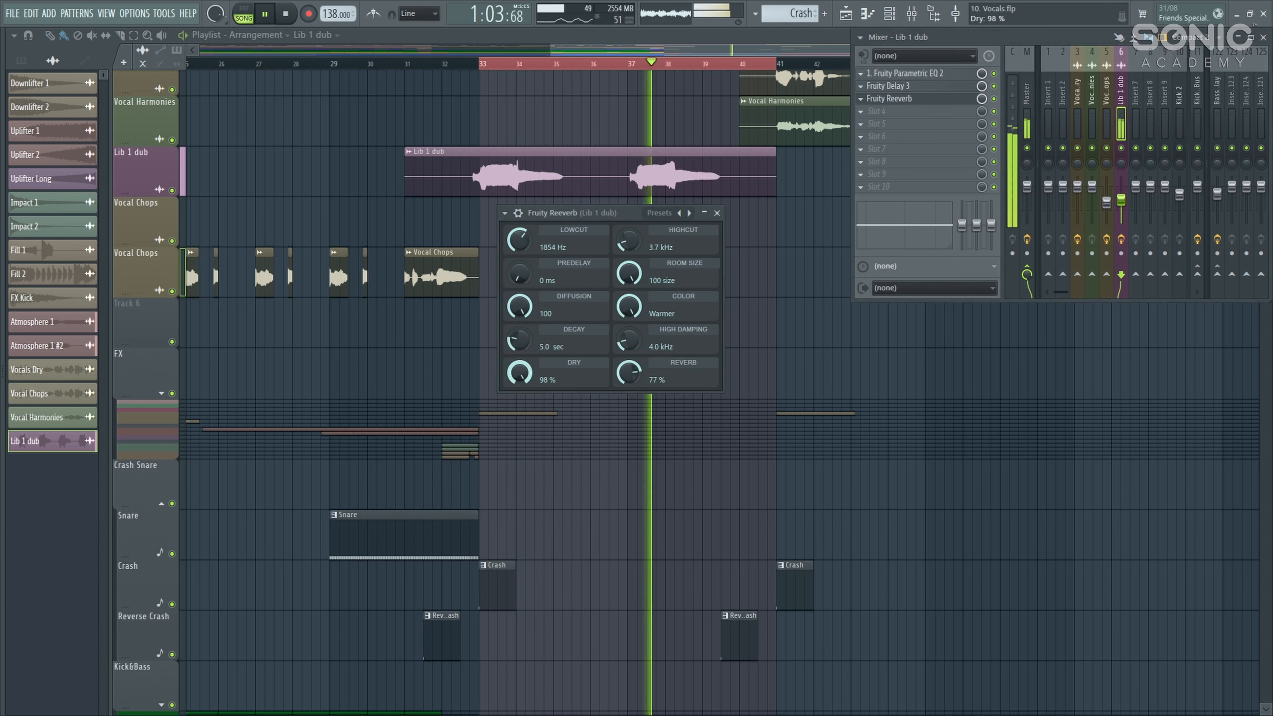
pyautogui.moveTo(519, 372)
pyautogui.mouseDown()
pyautogui.moveTo(519, 385)
pyautogui.moveTo(525, 375)
pyautogui.mouseUp()
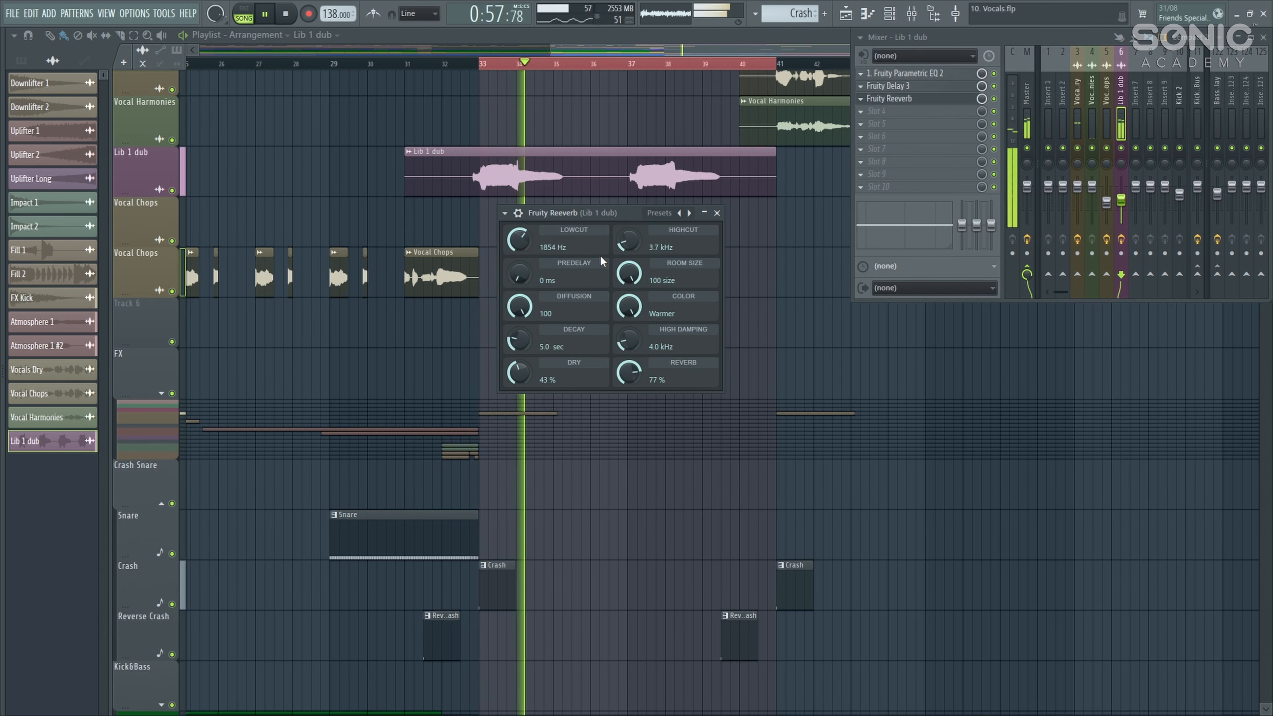
# - Close the mixer and reverb windows, play the arrangement from bar 31 and stop playback
pyautogui.press('F12')
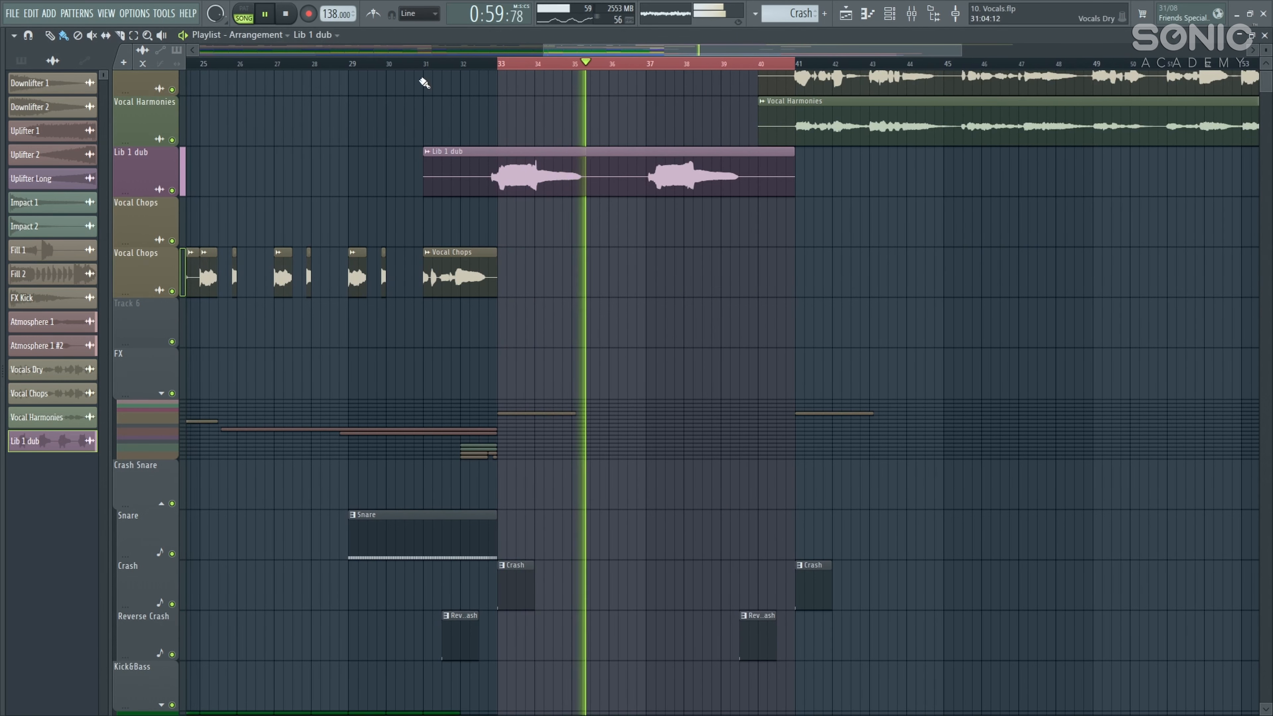
pyautogui.click(426, 63)
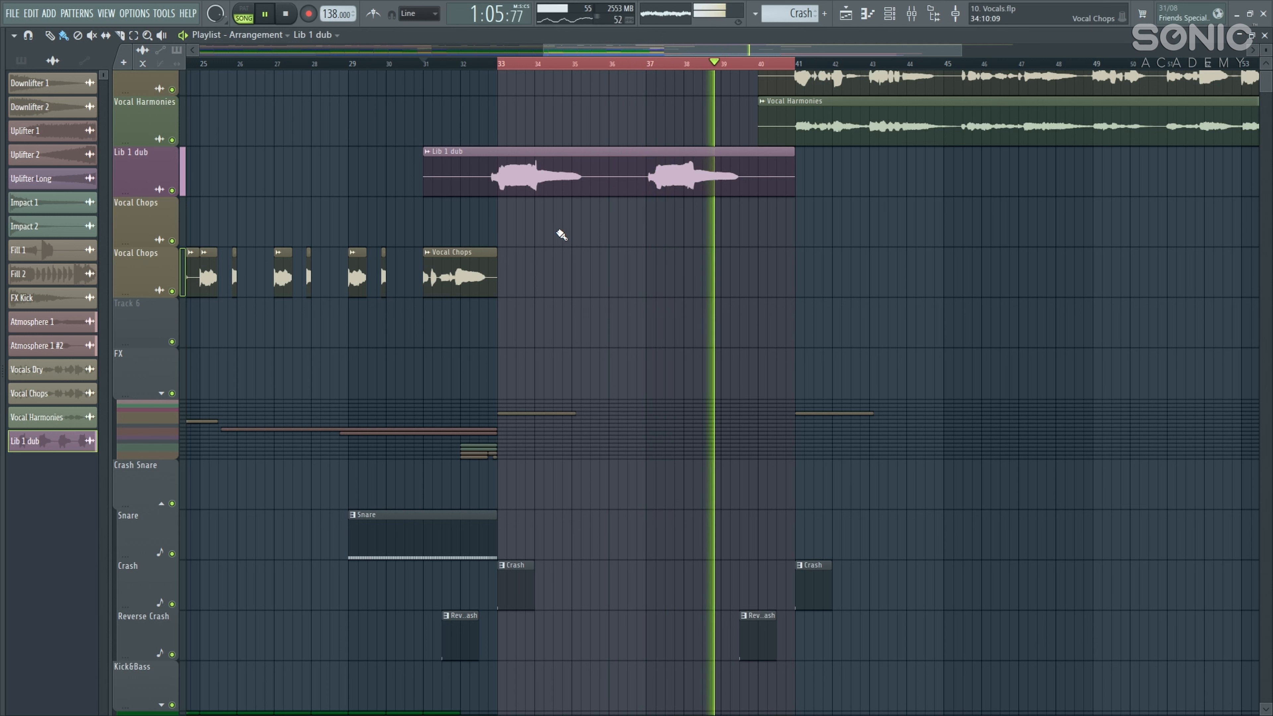
pyautogui.click(287, 15)
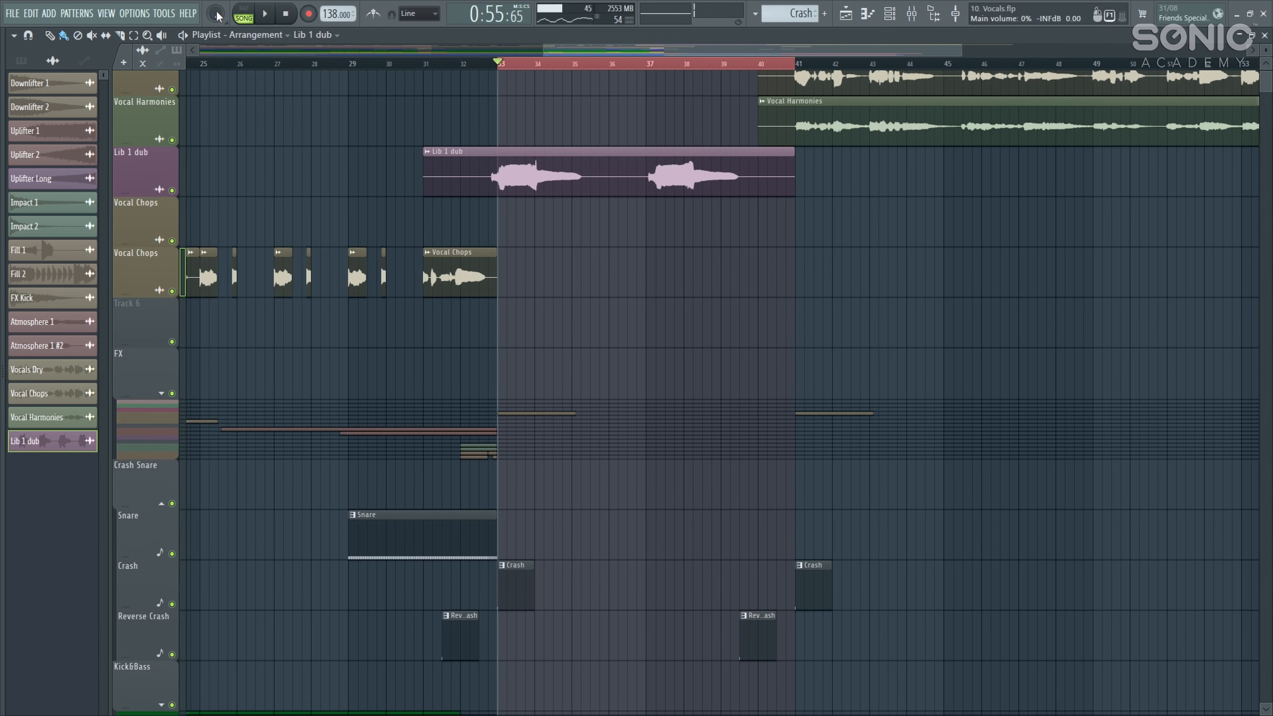
# - Reset the main volume to its default level
pyautogui.scroll(3, 651, 196)
pyautogui.scroll(7, 651, 196)
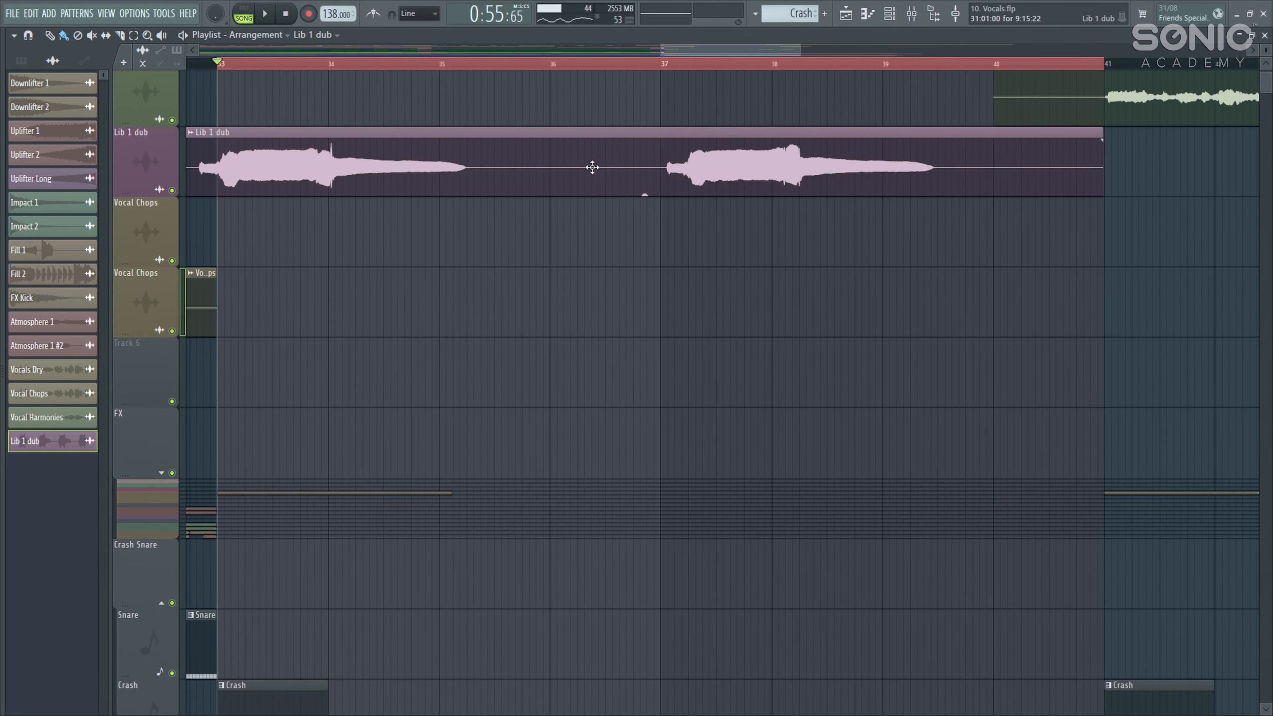
pyautogui.scroll(-2, 586, 176)
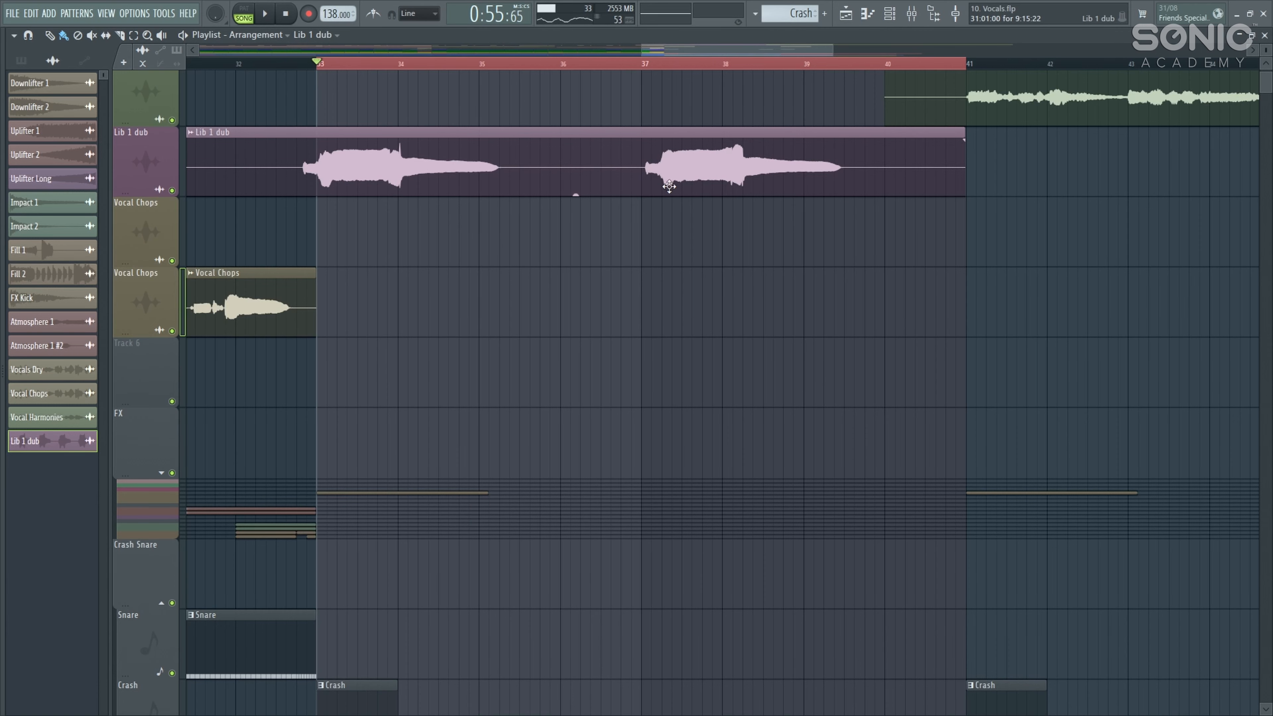
pyautogui.scroll(-3, 669, 186)
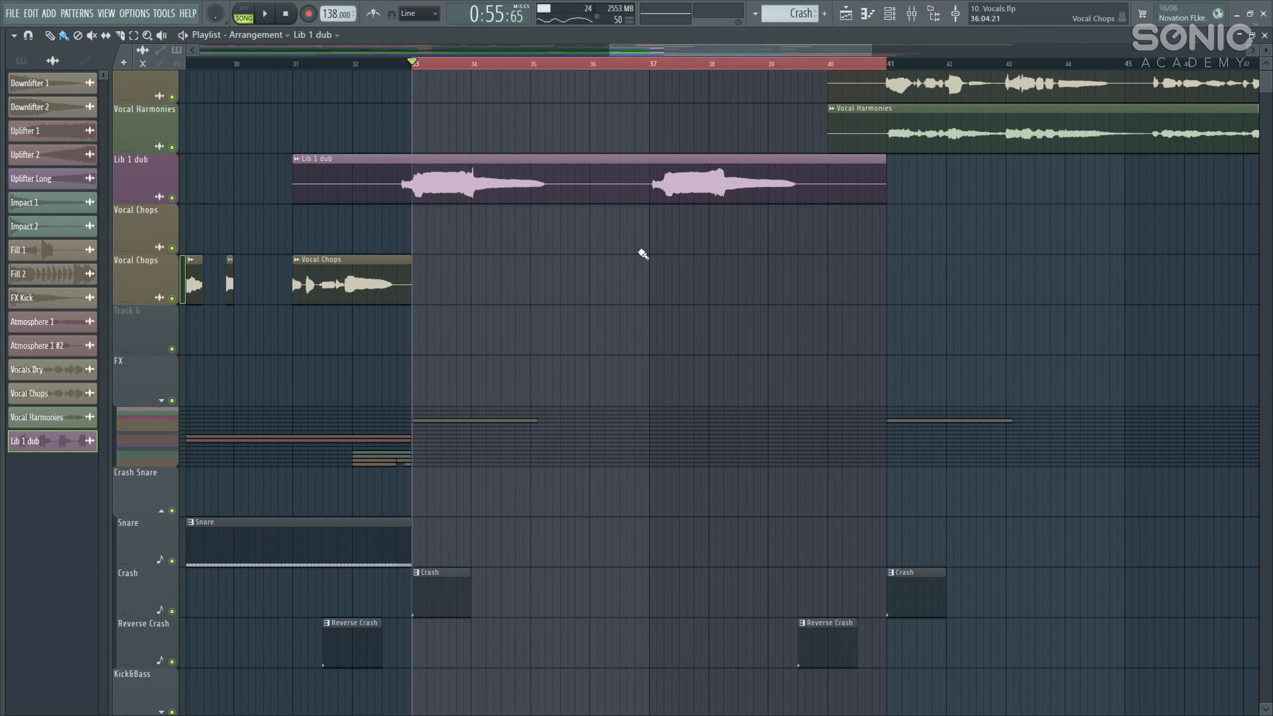
pyautogui.moveTo(741, 258); pyautogui.dragTo(694, 279)
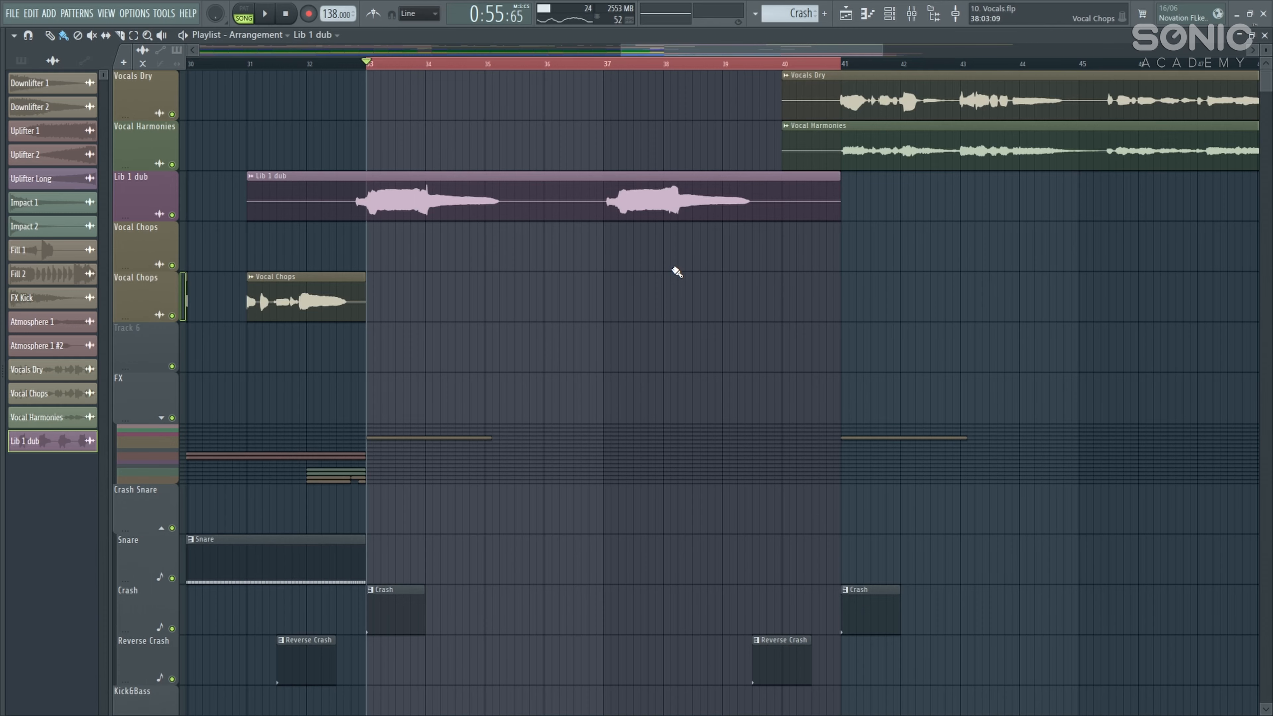
pyautogui.scroll(-3, 673, 268)
pyautogui.rightClick(217, 15)
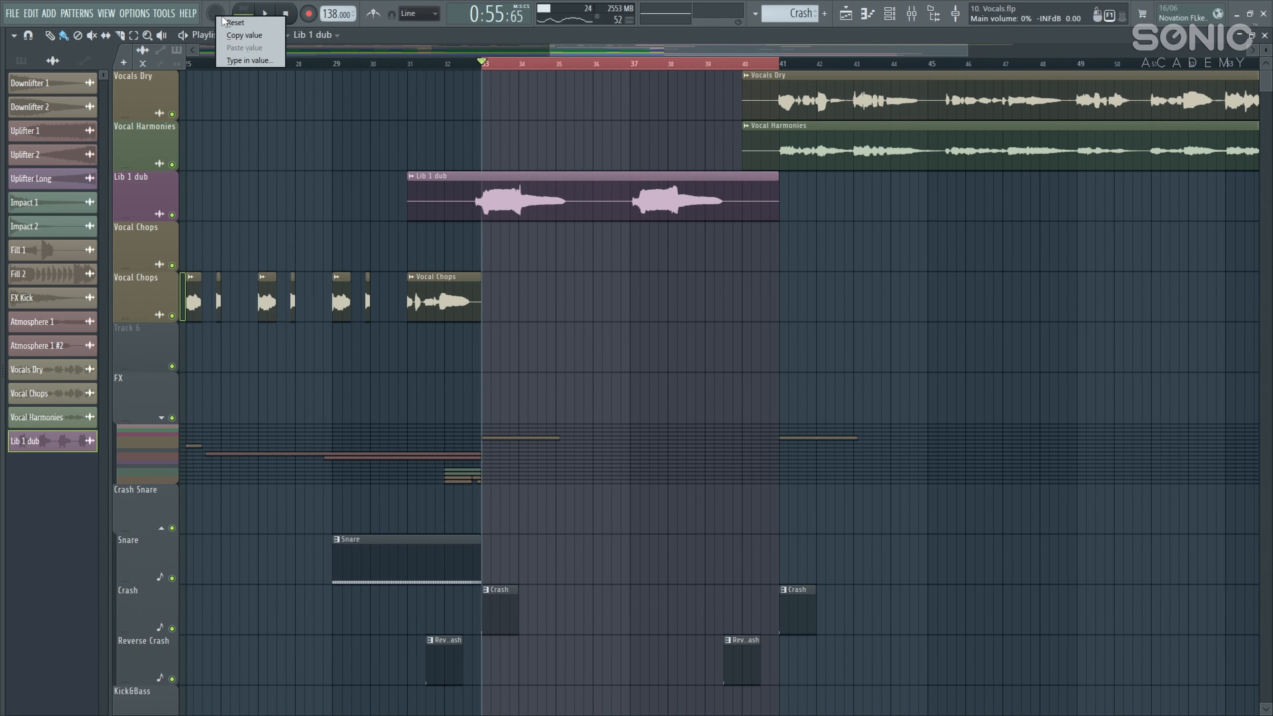
pyautogui.click(237, 23)
# - Set the playlist loop selection to bars 41 to 57, covering the Vocals Dry phrases
pyautogui.moveTo(992, 416); pyautogui.dragTo(668, 427)
pyautogui.scroll(-3, 662, 293)
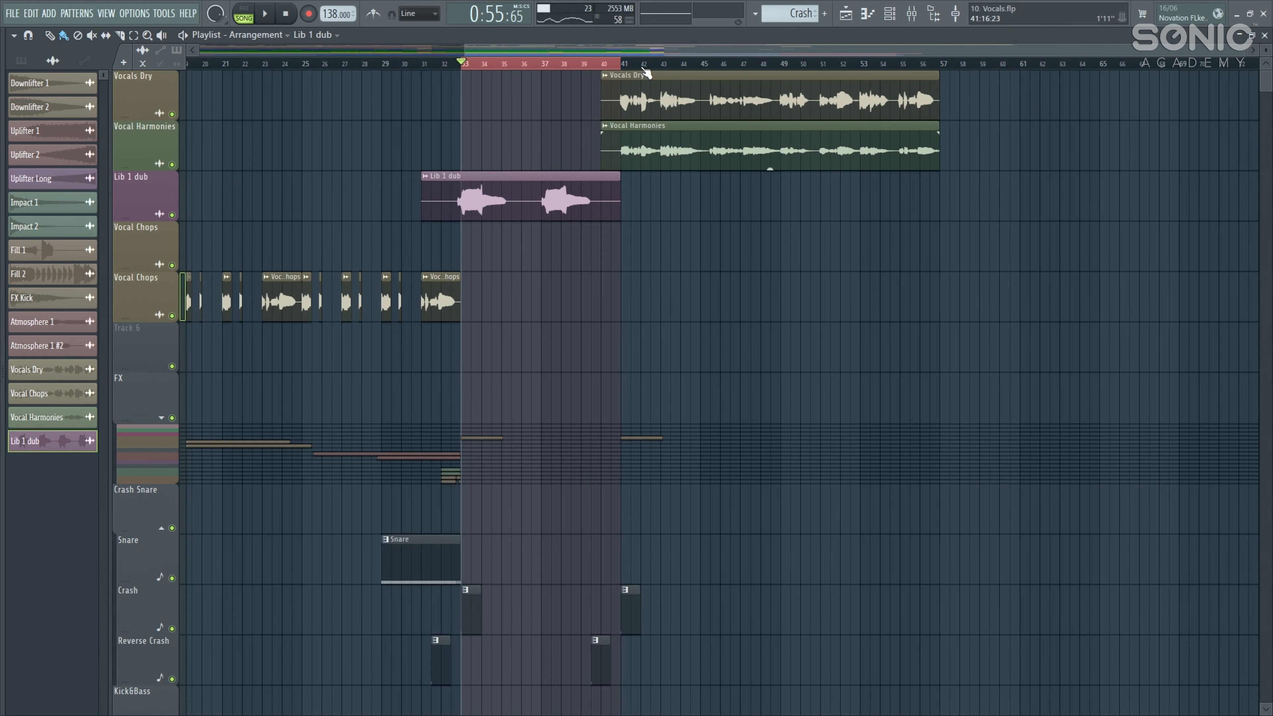
pyautogui.hotkey('ctrl', 'd')
pyautogui.moveTo(624, 64); pyautogui.dragTo(941, 86)
pyautogui.hotkey('ctrl', 'd')
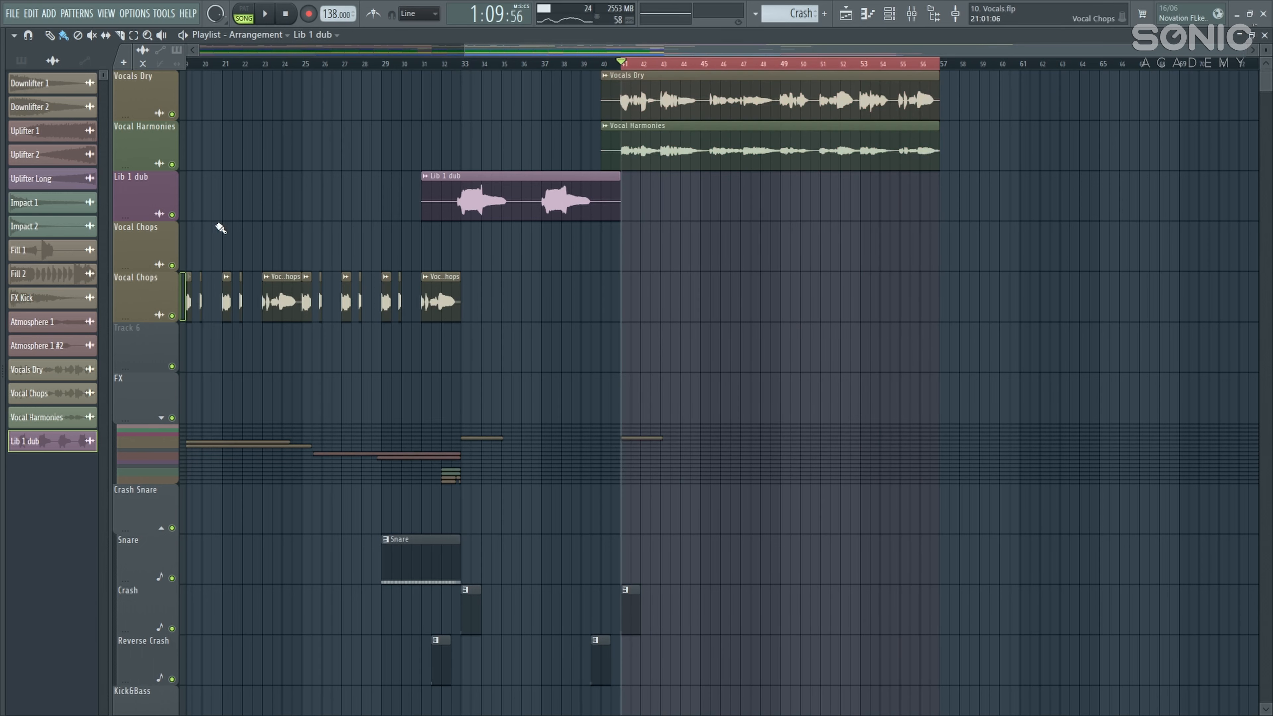
# - Mute the Vocal Harmonies playlist track and select the Vocals Dry clip
pyautogui.click(172, 165)
pyautogui.scroll(3, 762, 329)
pyautogui.scroll(3, 734, 307)
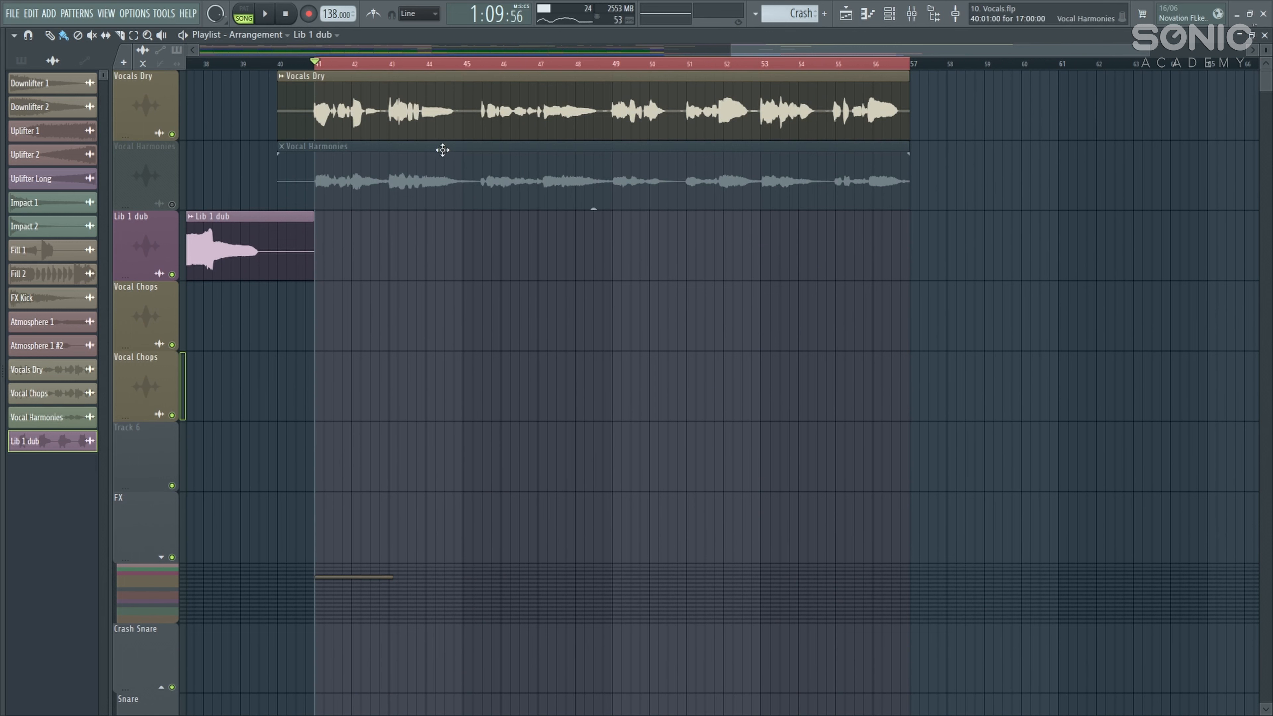
pyautogui.doubleClick(759, 107)
pyautogui.click(663, 188)
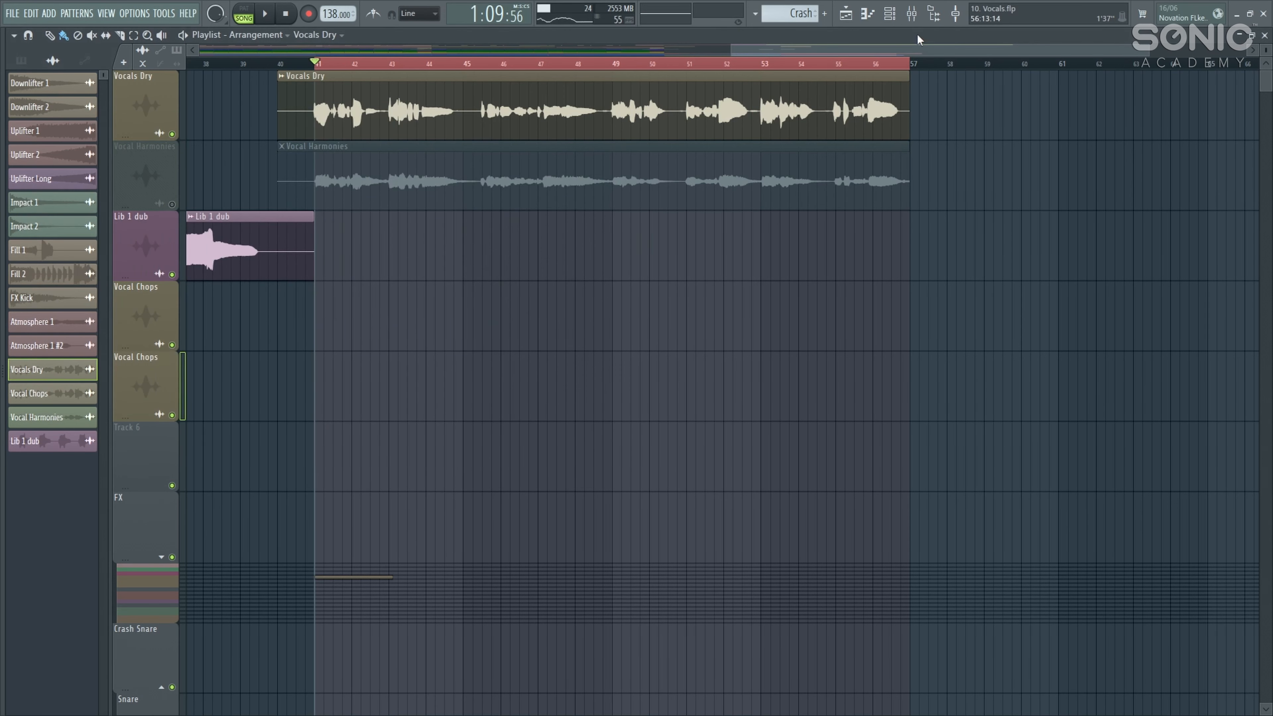
# - Open TDR Molotok on the Vocals Dry mixer track and set its attack to 1.1 ms and release to 29 ms
pyautogui.click(911, 13)
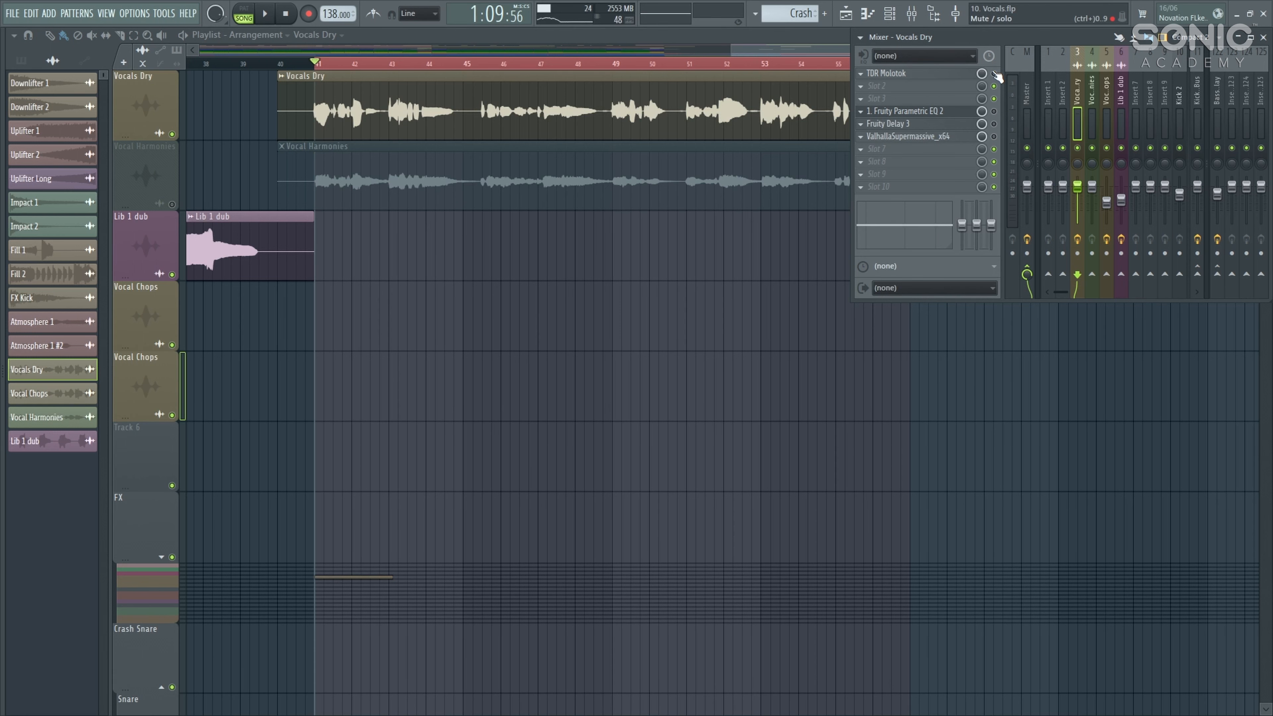
pyautogui.click(928, 76)
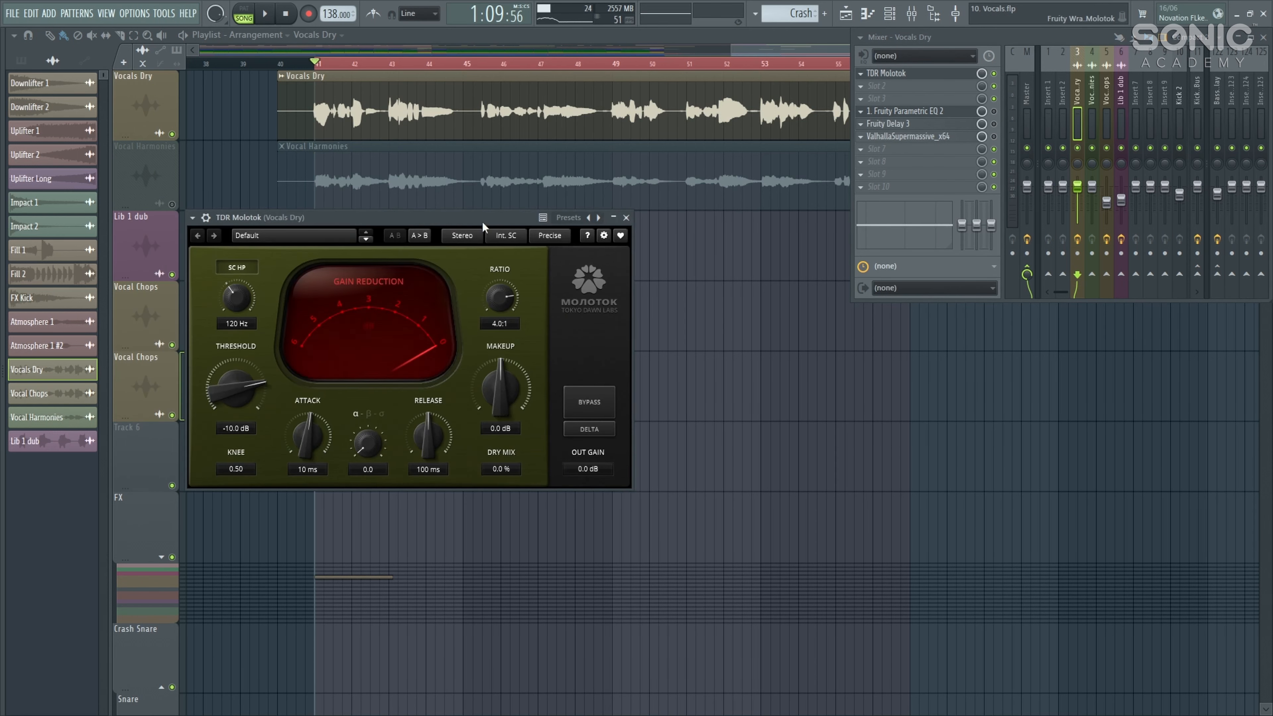
pyautogui.moveTo(485, 226); pyautogui.dragTo(676, 219)
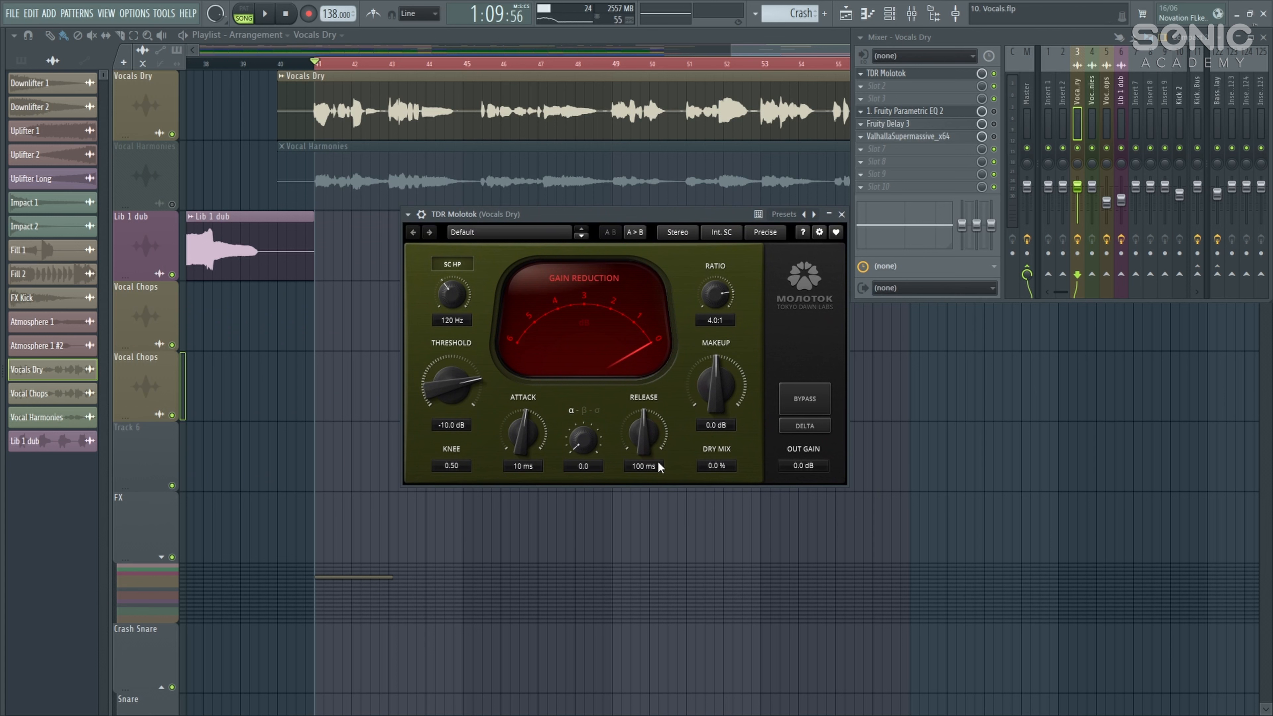
pyautogui.moveTo(658, 421); pyautogui.dragTo(657, 439)
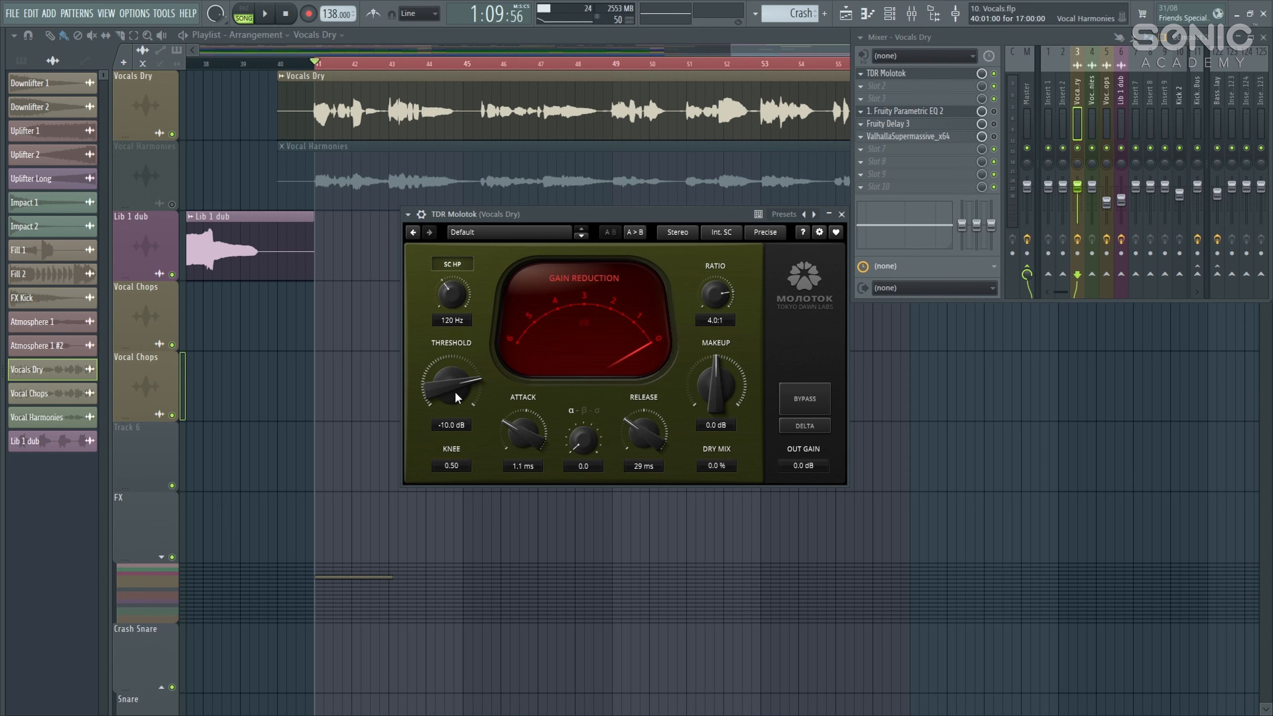
# - Solo Vocals Dry, lower its fader slightly and set the Molotok threshold to -14.3 dB during playback
pyautogui.rightClick(1078, 148)
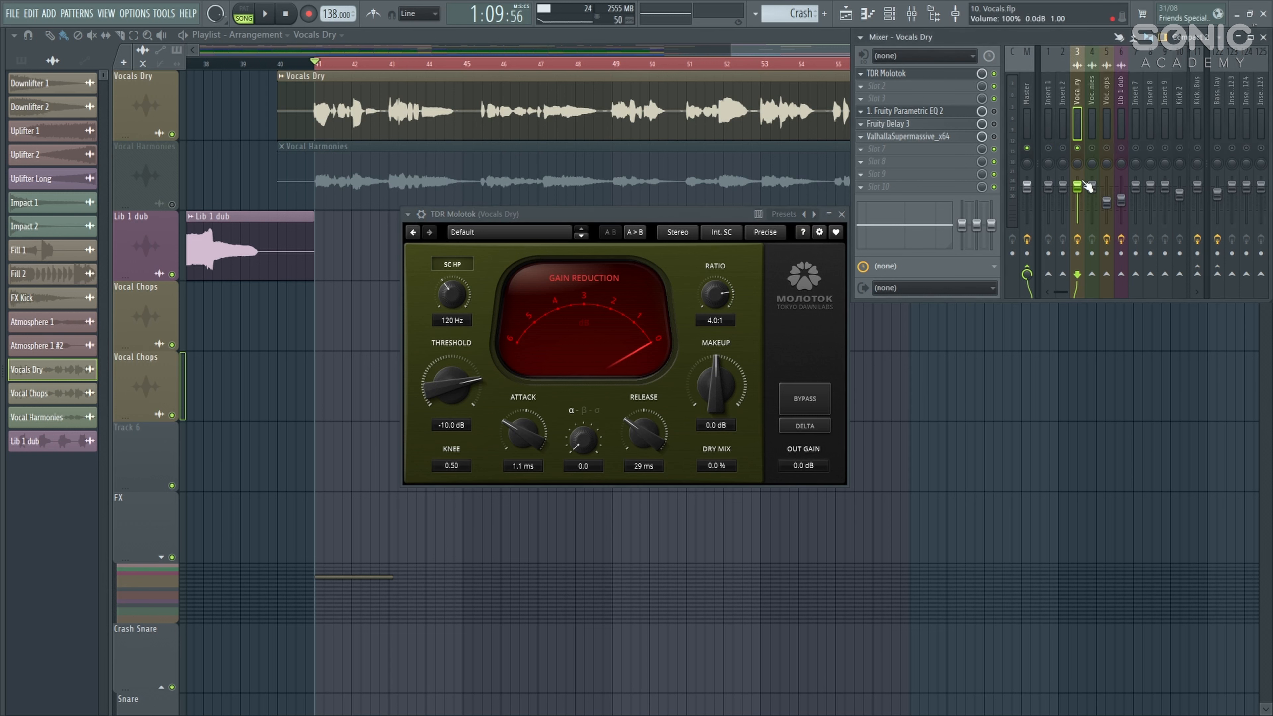
pyautogui.press('space')
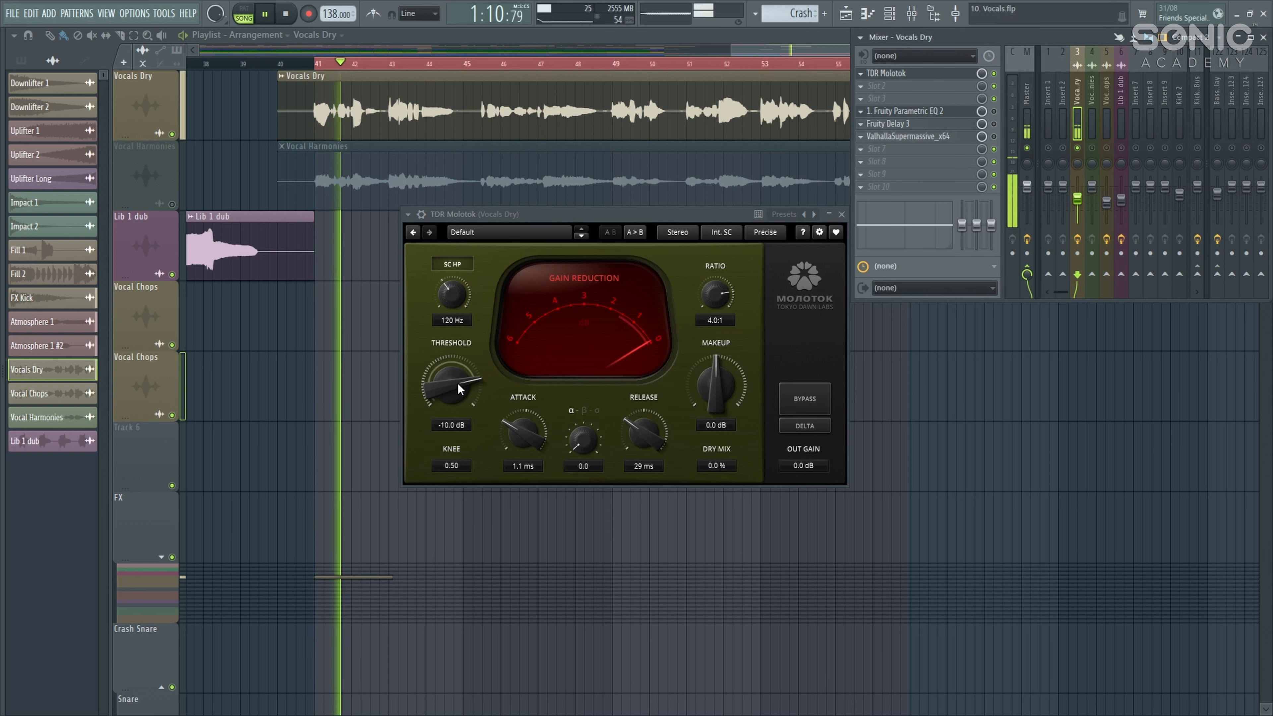
pyautogui.moveTo(458, 388); pyautogui.dragTo(459, 405)
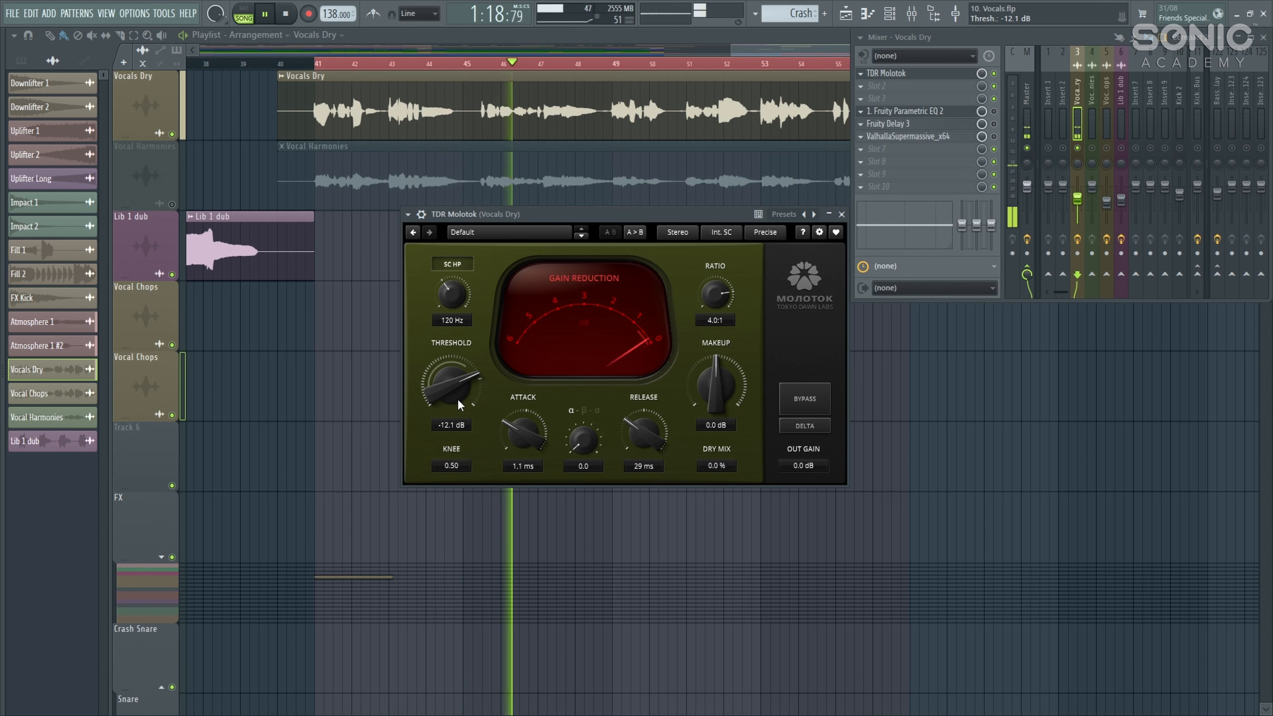
pyautogui.moveTo(459, 405); pyautogui.dragTo(460, 446)
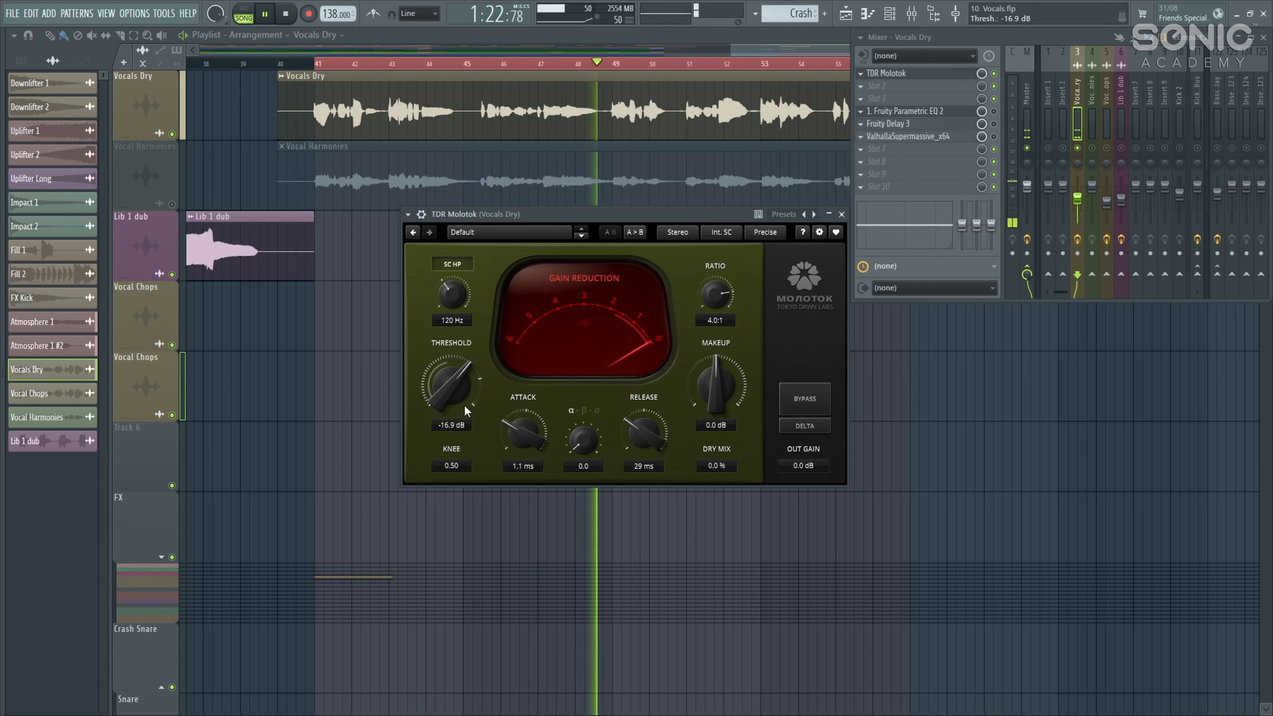
pyautogui.moveTo(466, 410); pyautogui.dragTo(467, 393)
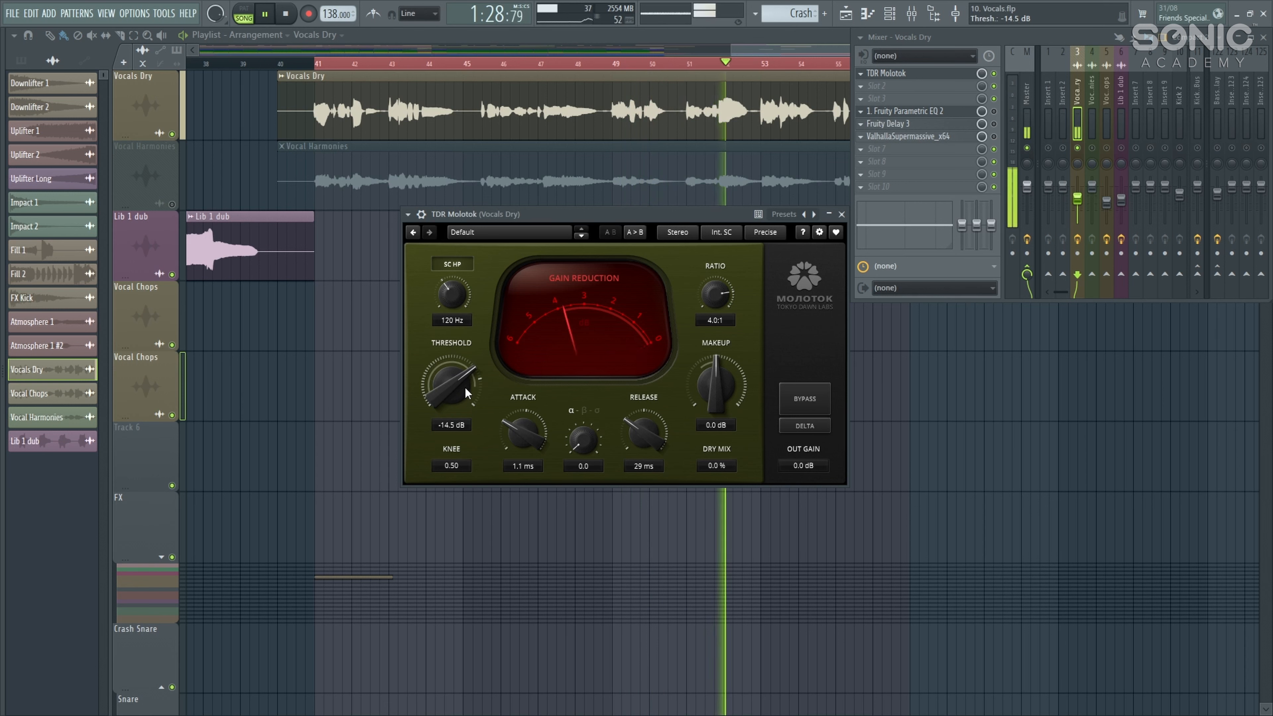
pyautogui.moveTo(466, 390); pyautogui.dragTo(465, 388)
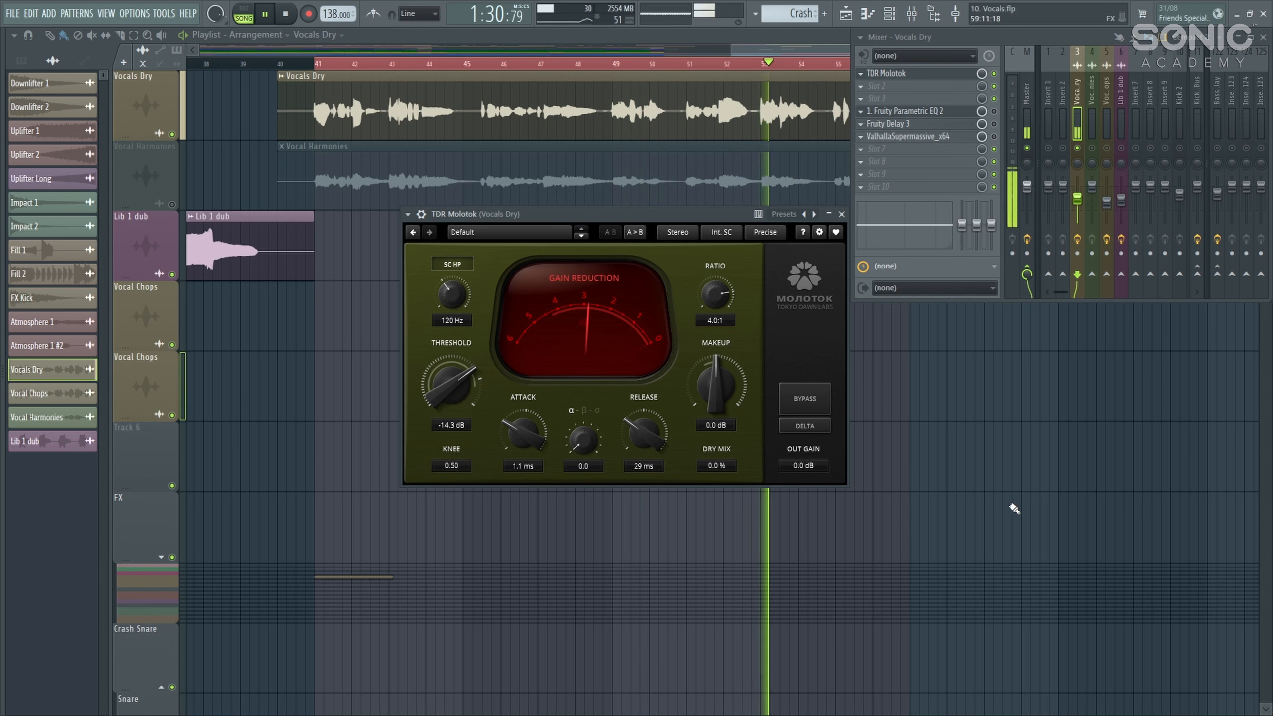
pyautogui.press('space')
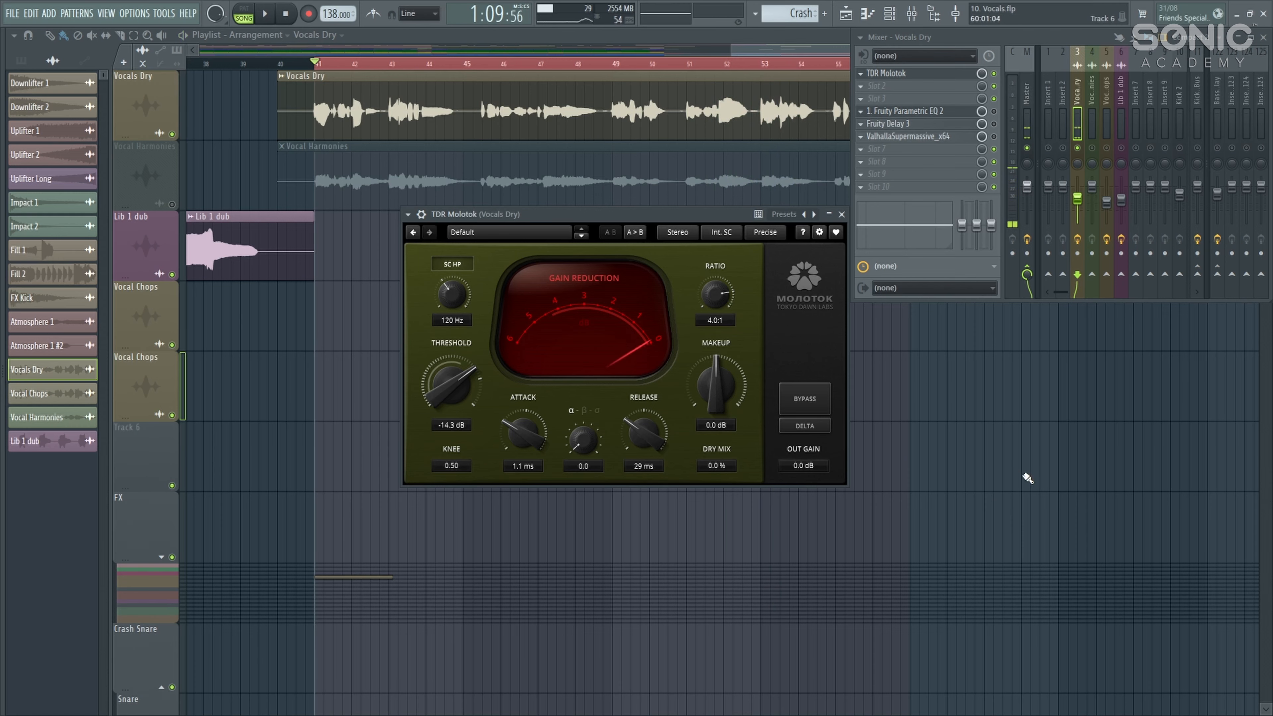
# - Close the mixer and slice the Vocals Dry clip around the quiet phrase in the second half of bar 41
pyautogui.press('F12')
pyautogui.scroll(1, 318, 116)
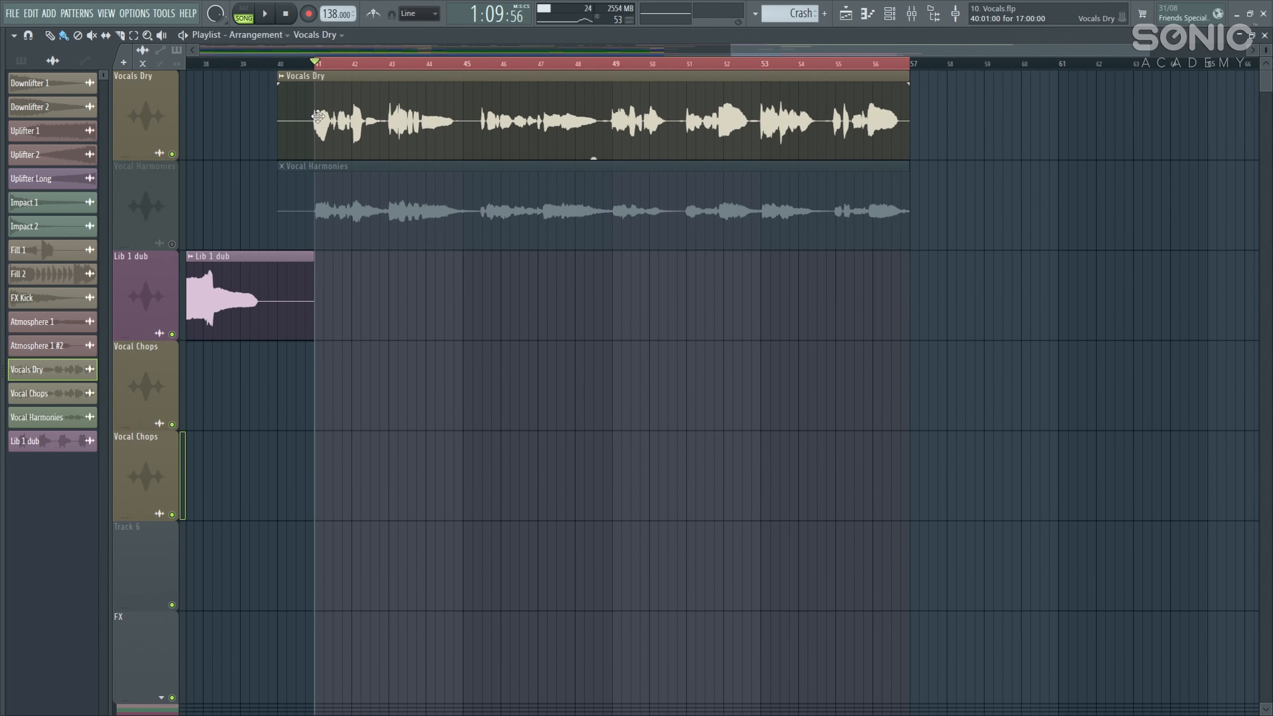
pyautogui.keyDown('ctrl'); pyautogui.scroll(5, 354, 127); pyautogui.keyUp('ctrl')
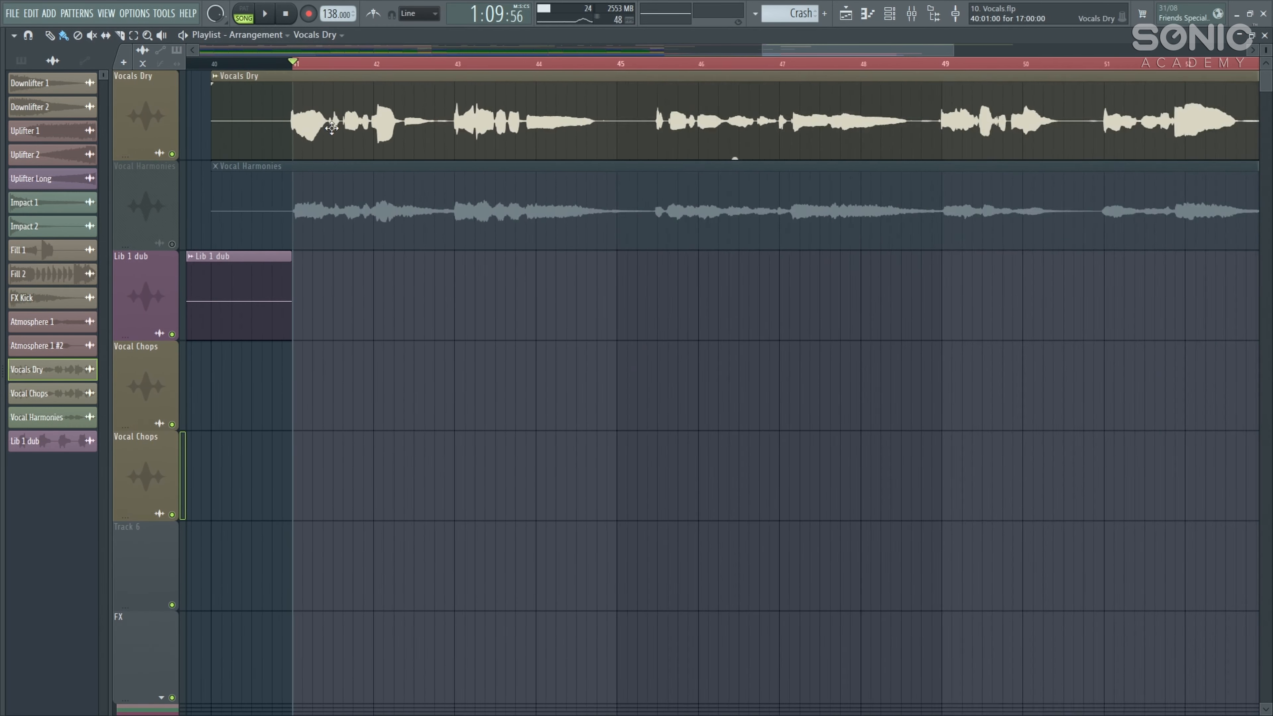
pyautogui.press('c')
pyautogui.keyDown('ctrl'); pyautogui.scroll(2, 321, 128); pyautogui.keyUp('ctrl')
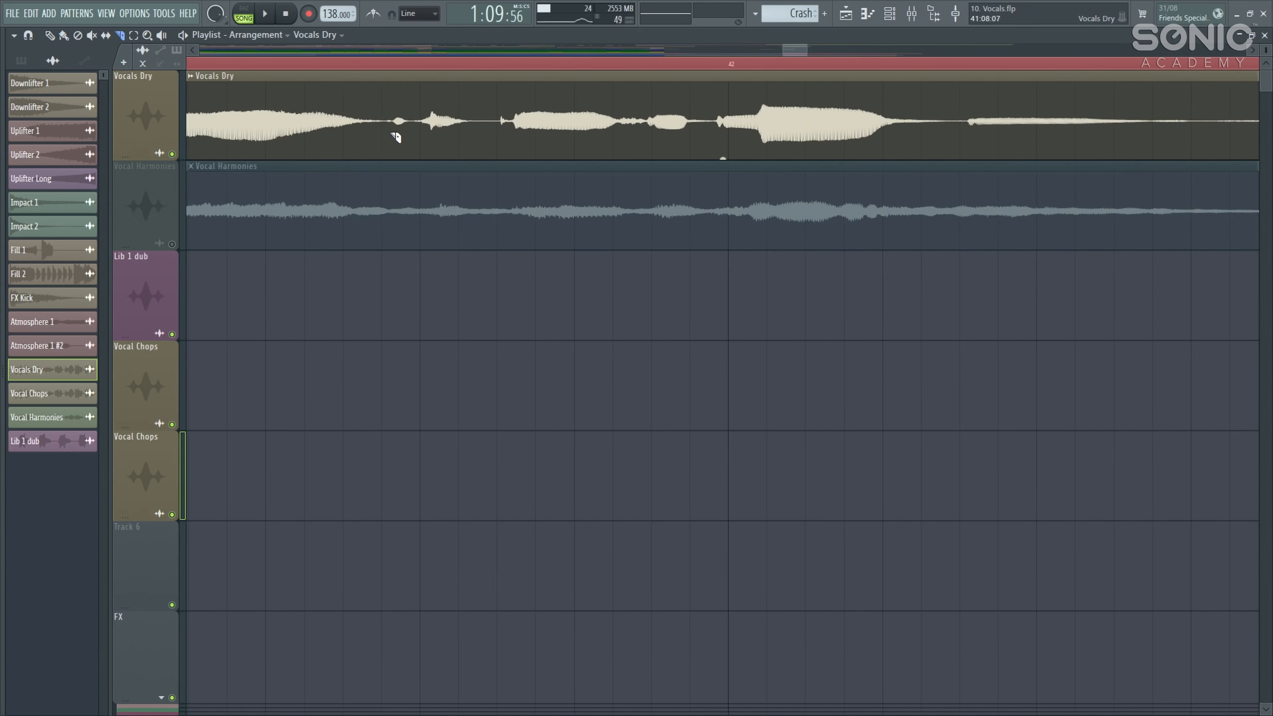
pyautogui.keyDown('ctrl'); pyautogui.scroll(-3, 602, 147); pyautogui.keyUp('ctrl')
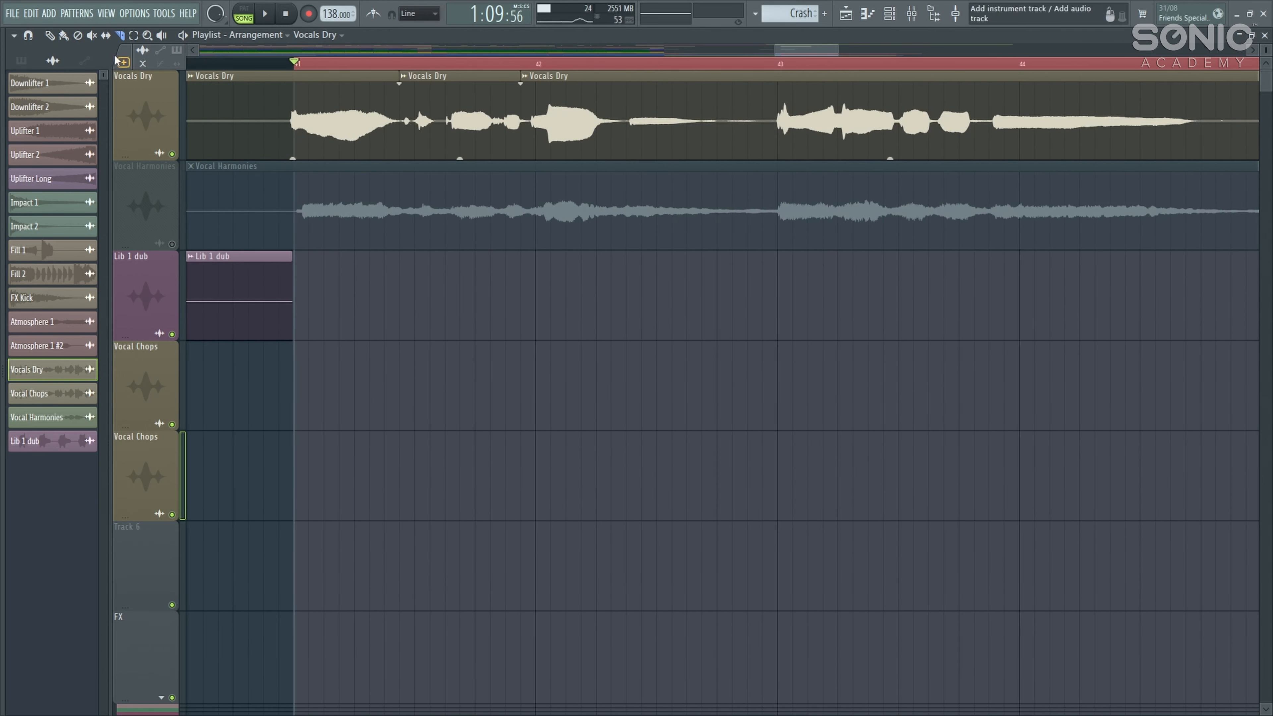
pyautogui.press('b')
pyautogui.keyDown('ctrl'); pyautogui.scroll(-2, 459, 117); pyautogui.keyUp('ctrl')
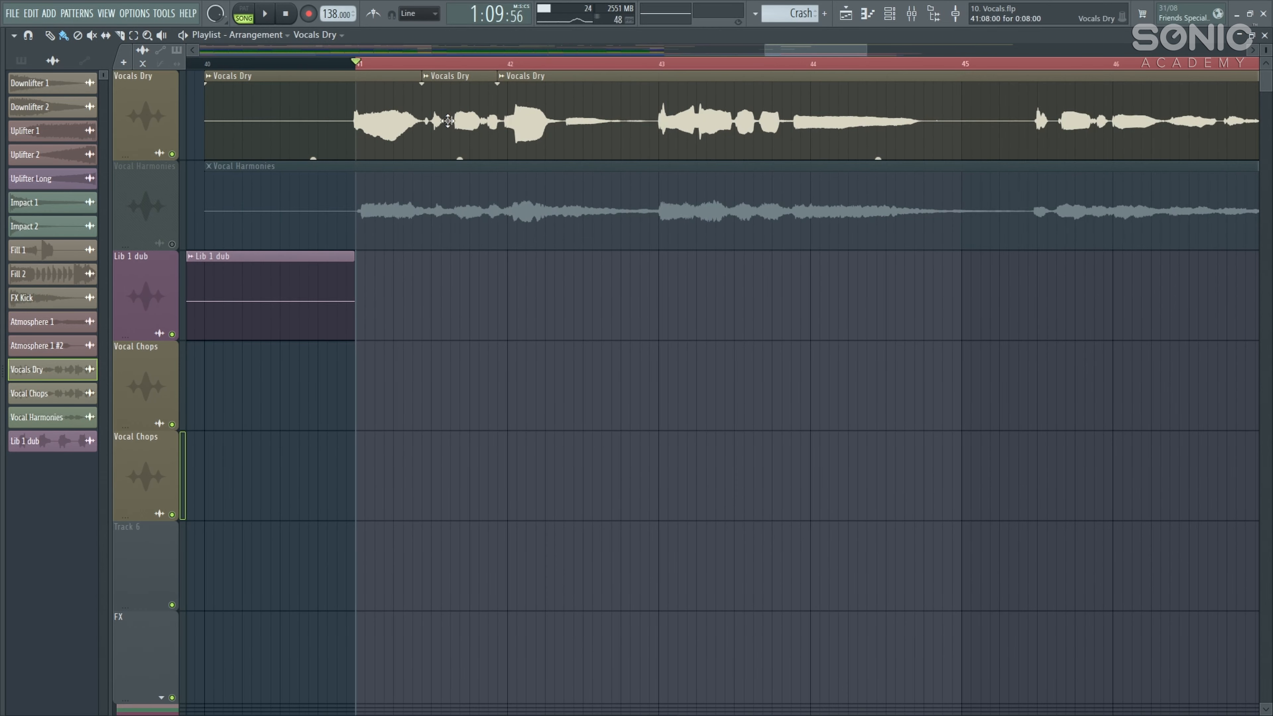
# - Raise the gain of the short Vocals Dry slice in bar 41 by 5.4 dB and play the loop
pyautogui.moveTo(462, 157)
pyautogui.moveTo(463, 157); pyautogui.dragTo(462, 136)
pyautogui.press('space')
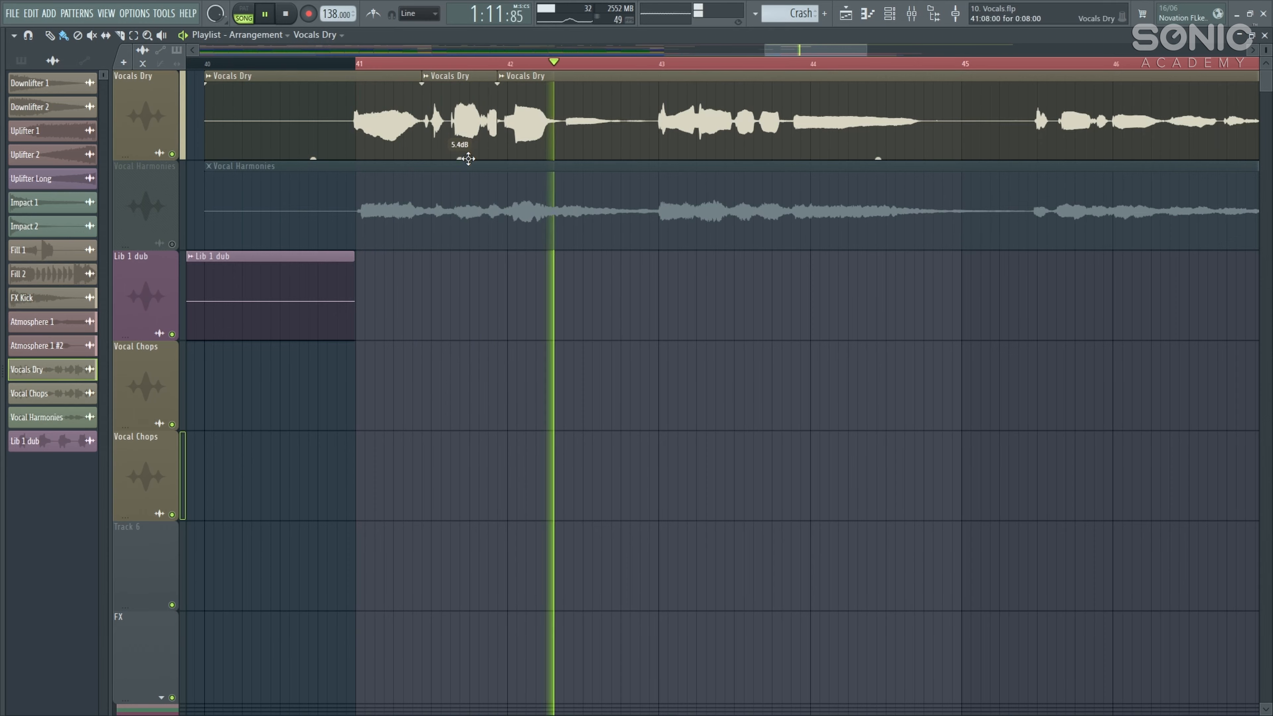
# - Slice the Vocals Dry clip just before bar 44 and at bar 45, and raise the held note between the cuts by 4.3 dB
pyautogui.keyDown('ctrl'); pyautogui.scroll(-2, 520, 210); pyautogui.keyUp('ctrl')
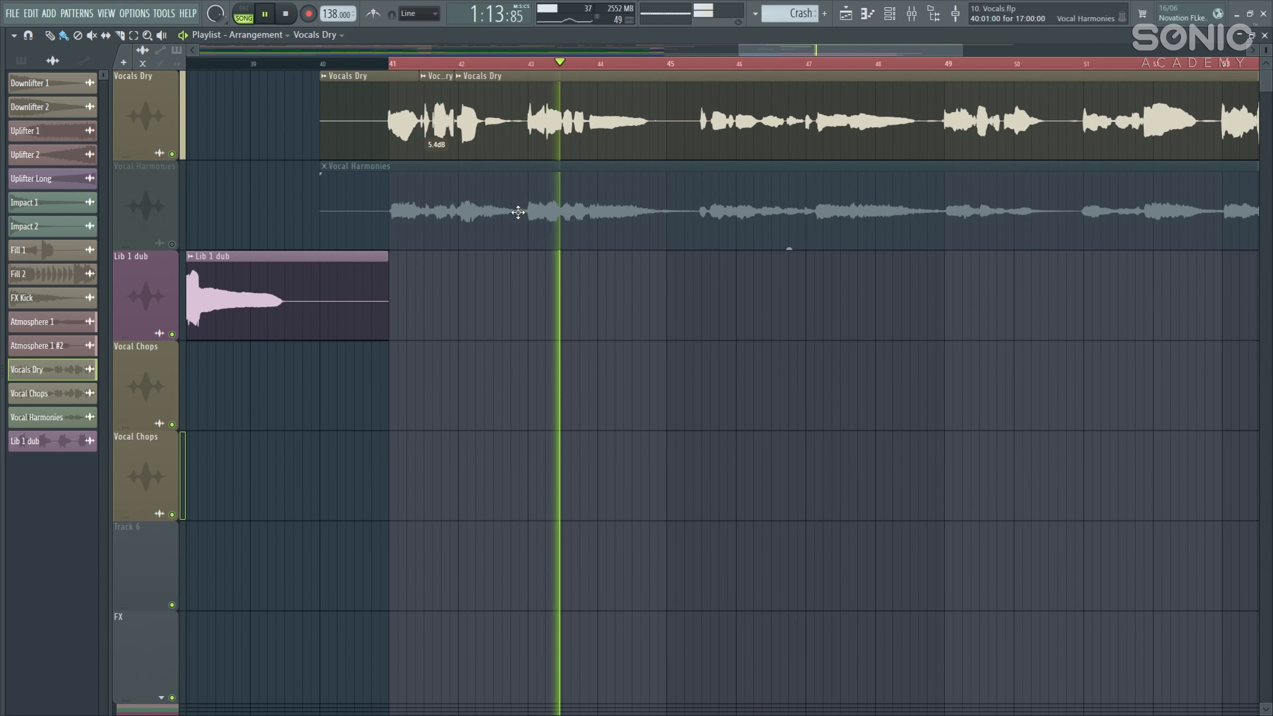
pyautogui.click(120, 35)
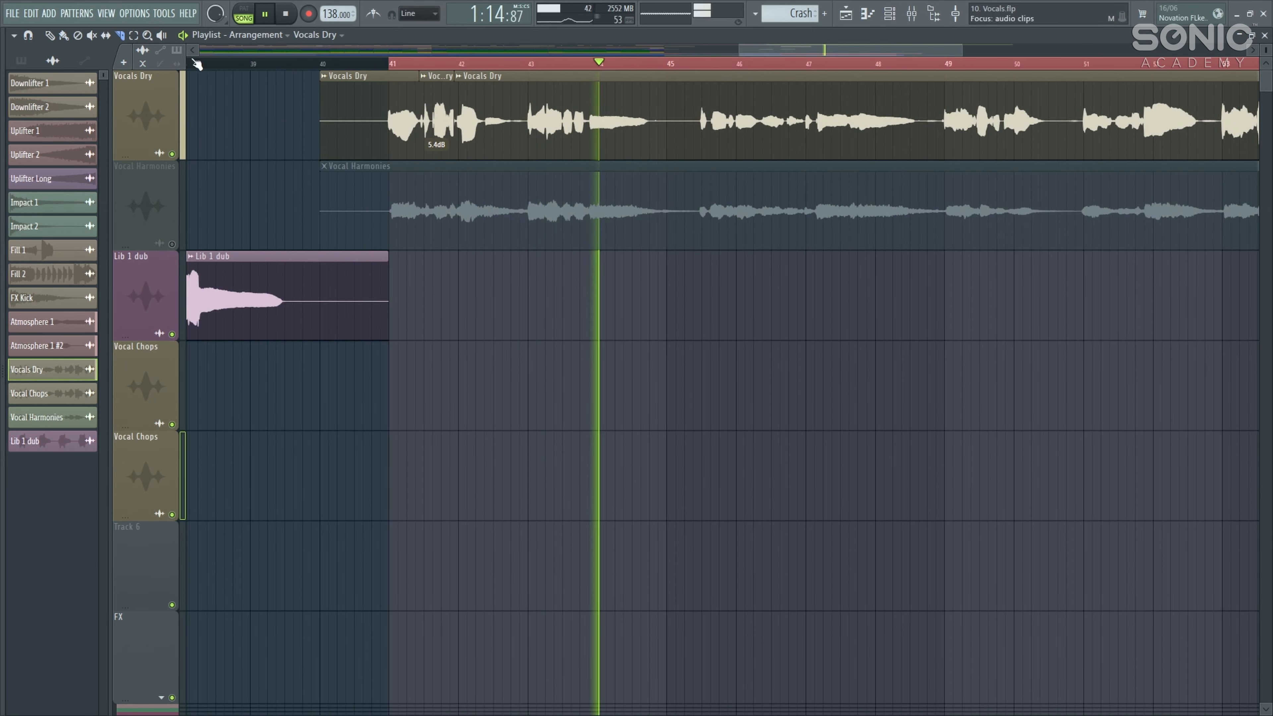
pyautogui.click(671, 142)
pyautogui.keyDown('ctrl'); pyautogui.scroll(3, 599, 136); pyautogui.keyUp('ctrl')
pyautogui.click(586, 134)
pyautogui.click(64, 36)
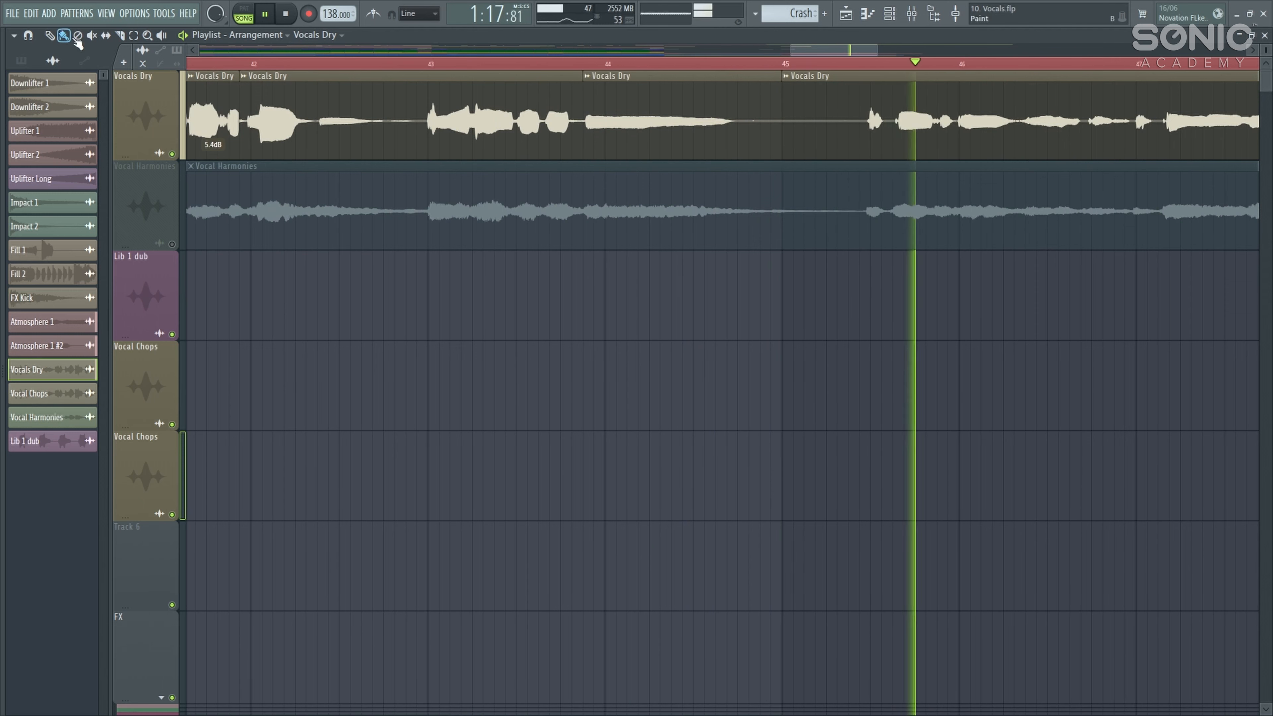
pyautogui.moveTo(683, 158); pyautogui.dragTo(682, 140)
pyautogui.keyDown('ctrl'); pyautogui.scroll(-3, 683, 161); pyautogui.keyUp('ctrl')
# - Stop playback, slice out the Vocals Dry phrase from mid bar 45 to late bar 48 and set its gain to 2.8 dB
pyautogui.moveTo(677, 186); pyautogui.dragTo(477, 193)
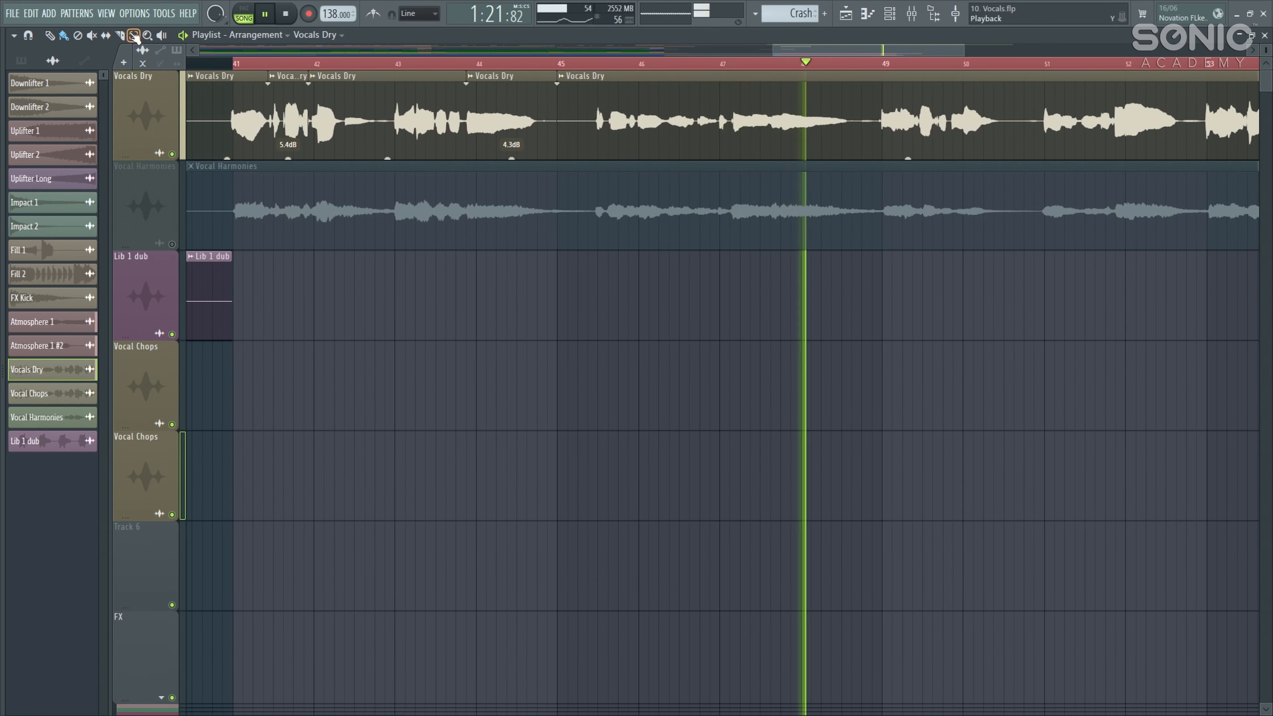
pyautogui.press('space')
pyautogui.keyDown('ctrl'); pyautogui.scroll(2, 577, 133); pyautogui.keyUp('ctrl')
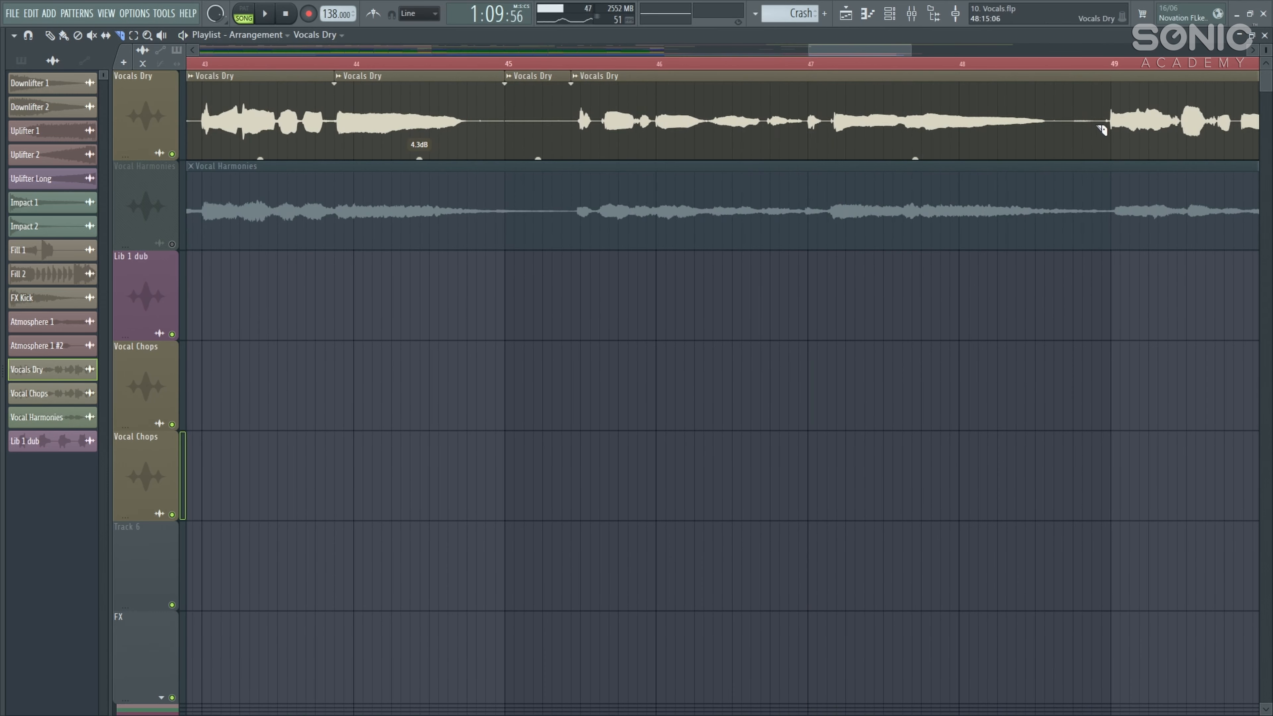
pyautogui.click(64, 35)
pyautogui.keyDown('ctrl'); pyautogui.scroll(-5, 805, 160); pyautogui.keyUp('ctrl')
pyautogui.moveTo(815, 159); pyautogui.dragTo(814, 145)
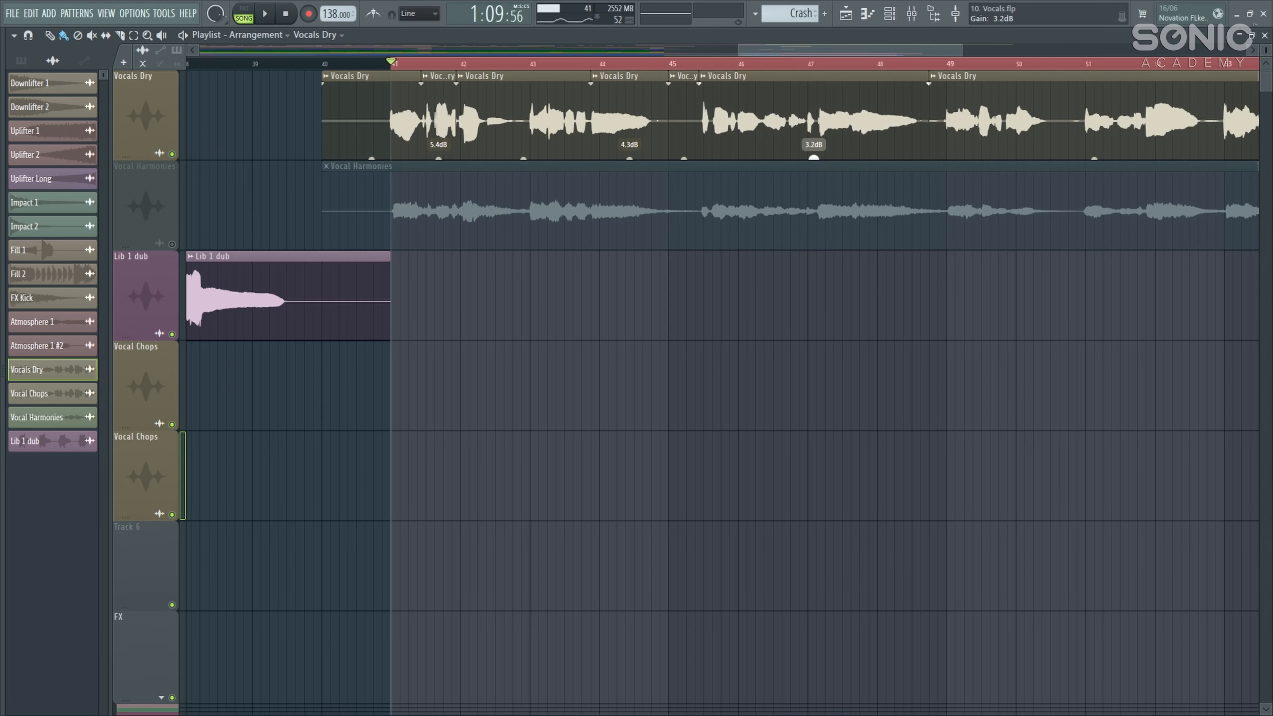
# - Slice the short first word of the bar 45 phrase into its own clip and set its gain to 0.7 dB
pyautogui.keyDown('ctrl'); pyautogui.scroll(4, 720, 141); pyautogui.keyUp('ctrl')
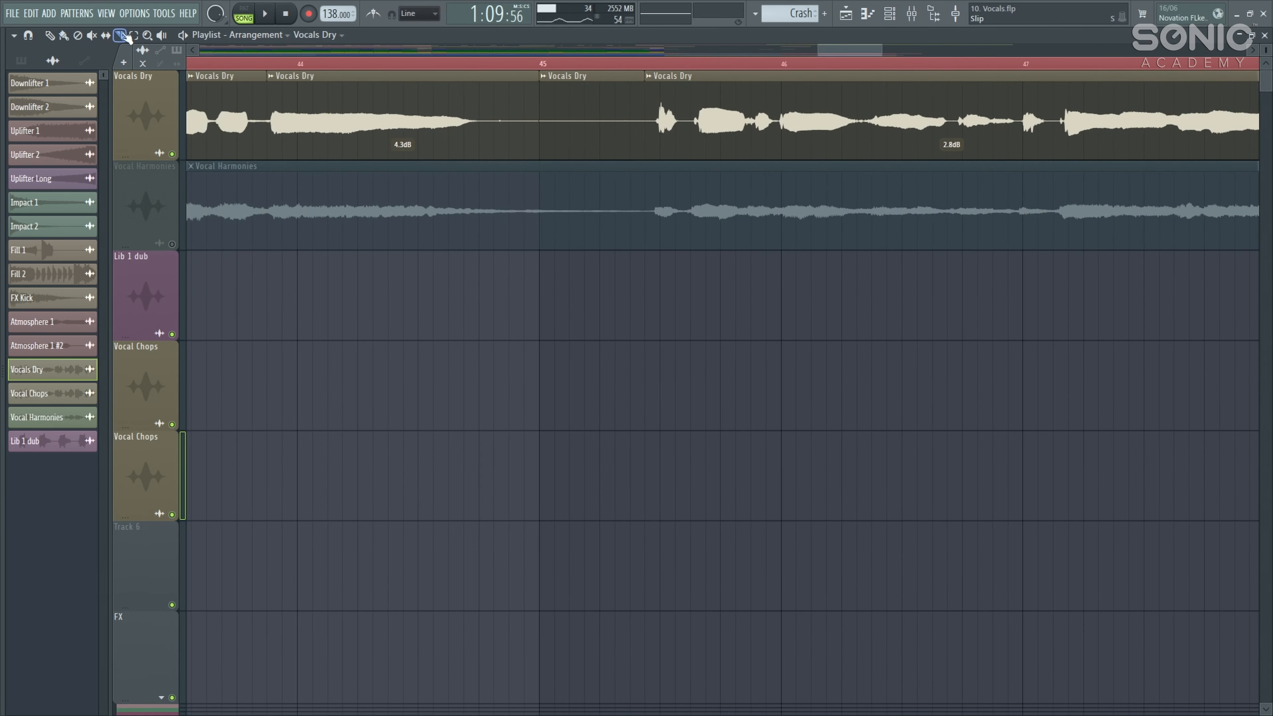
pyautogui.click(700, 140)
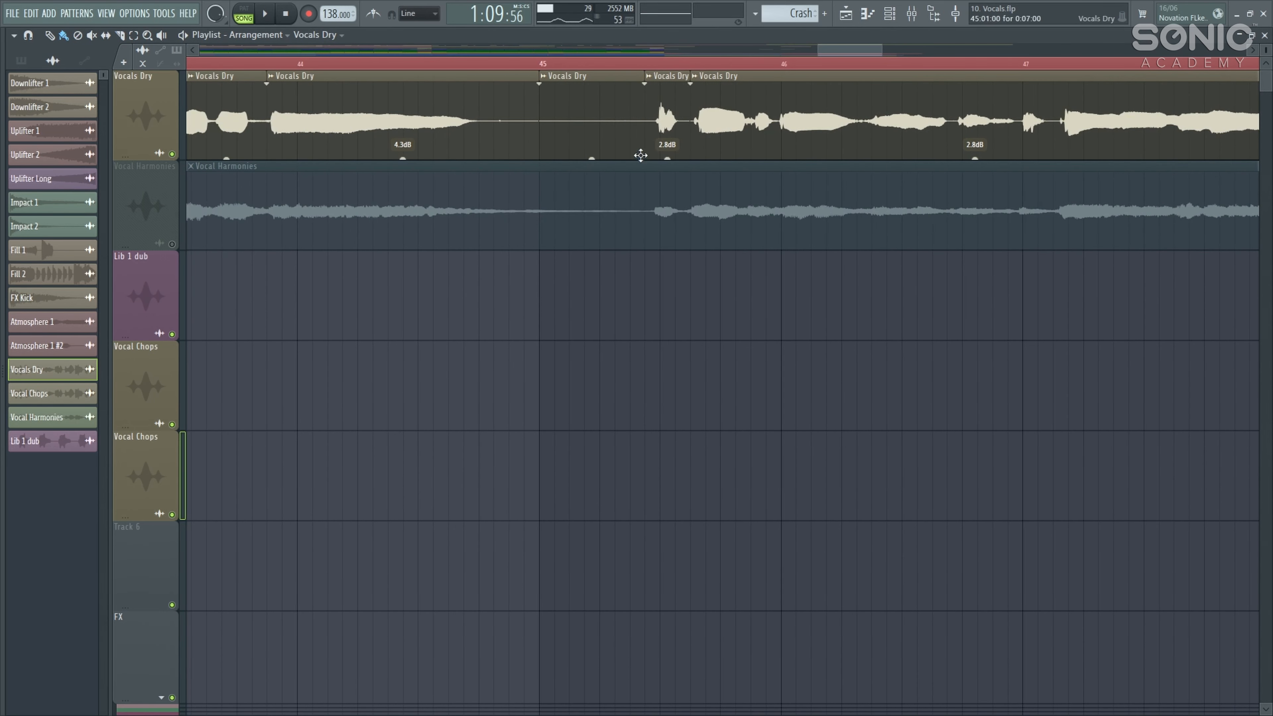
pyautogui.keyDown('ctrl'); pyautogui.scroll(-6, 596, 139); pyautogui.keyUp('ctrl')
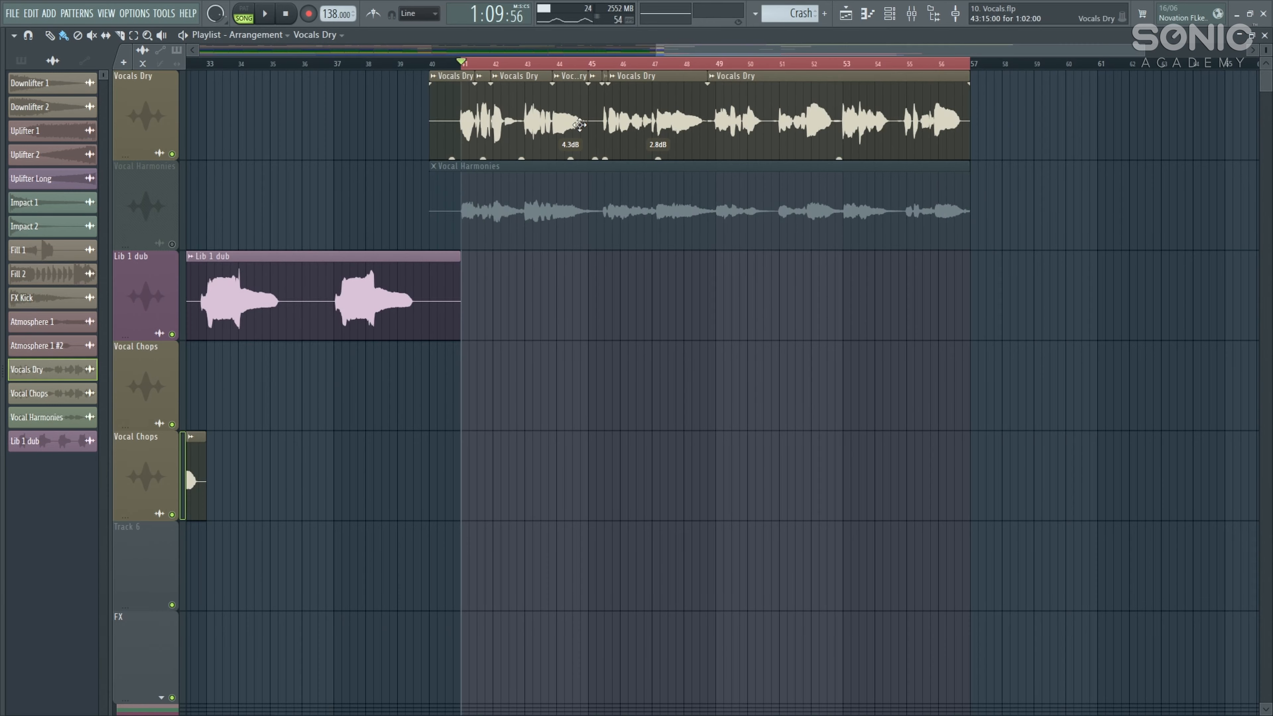
# - Set the gain of the short bar 41 slice to 3.8 dB and of the following bars 42–43 slice to -1.2 dB
pyautogui.keyDown('ctrl'); pyautogui.scroll(2, 582, 125); pyautogui.keyUp('ctrl')
pyautogui.keyDown('ctrl'); pyautogui.scroll(2, 431, 115); pyautogui.keyUp('ctrl')
pyautogui.click(424, 158)
pyautogui.moveTo(422, 158); pyautogui.dragTo(422, 164)
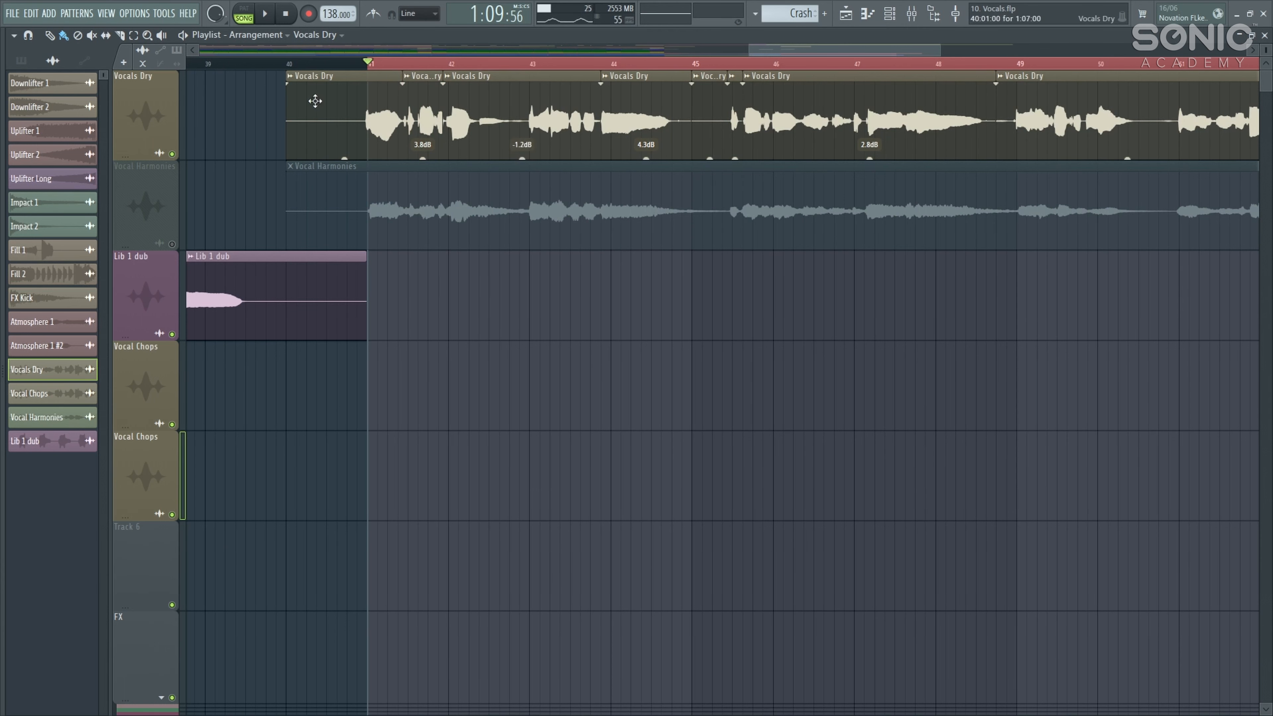
# - Slice out the quiet tail in the second half of bar 42 of Vocals Dry and set its gain to 7.6 dB
pyautogui.keyDown('ctrl'); pyautogui.scroll(2, 312, 99); pyautogui.keyUp('ctrl')
pyautogui.keyDown('ctrl'); pyautogui.scroll(2, 617, 128); pyautogui.keyUp('ctrl')
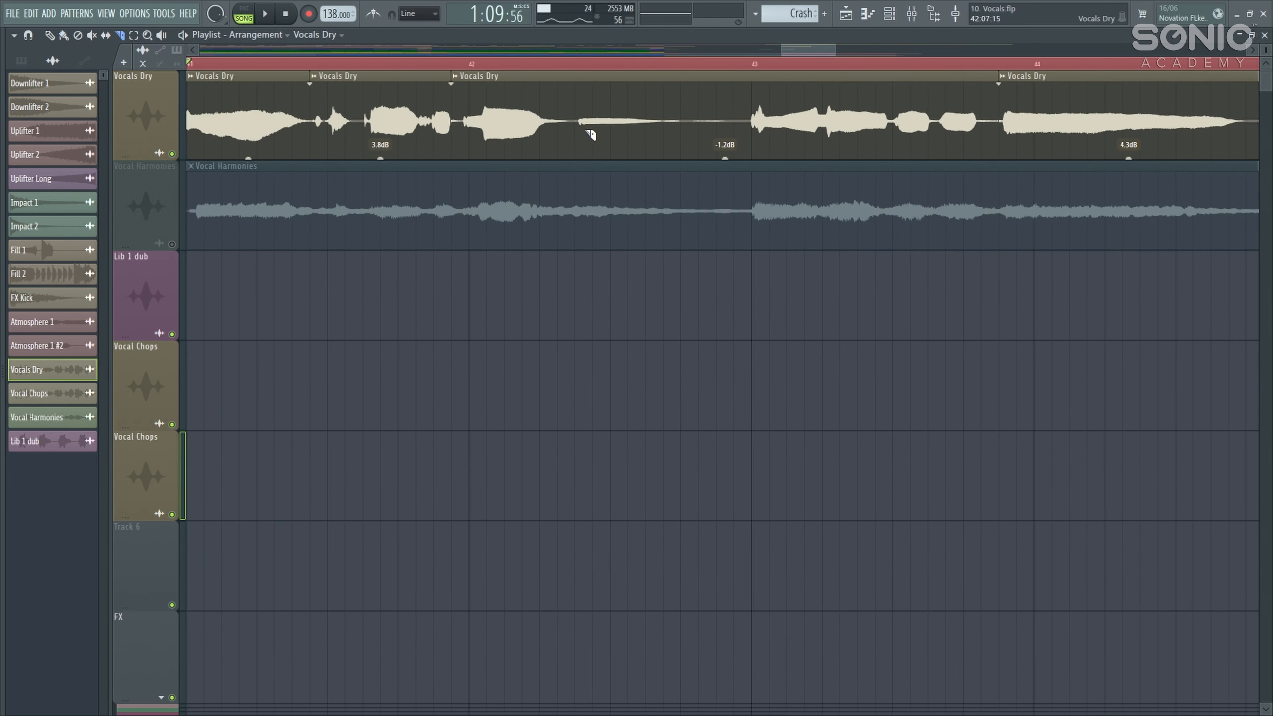
pyautogui.click(576, 143)
pyautogui.click(701, 133)
pyautogui.click(64, 34)
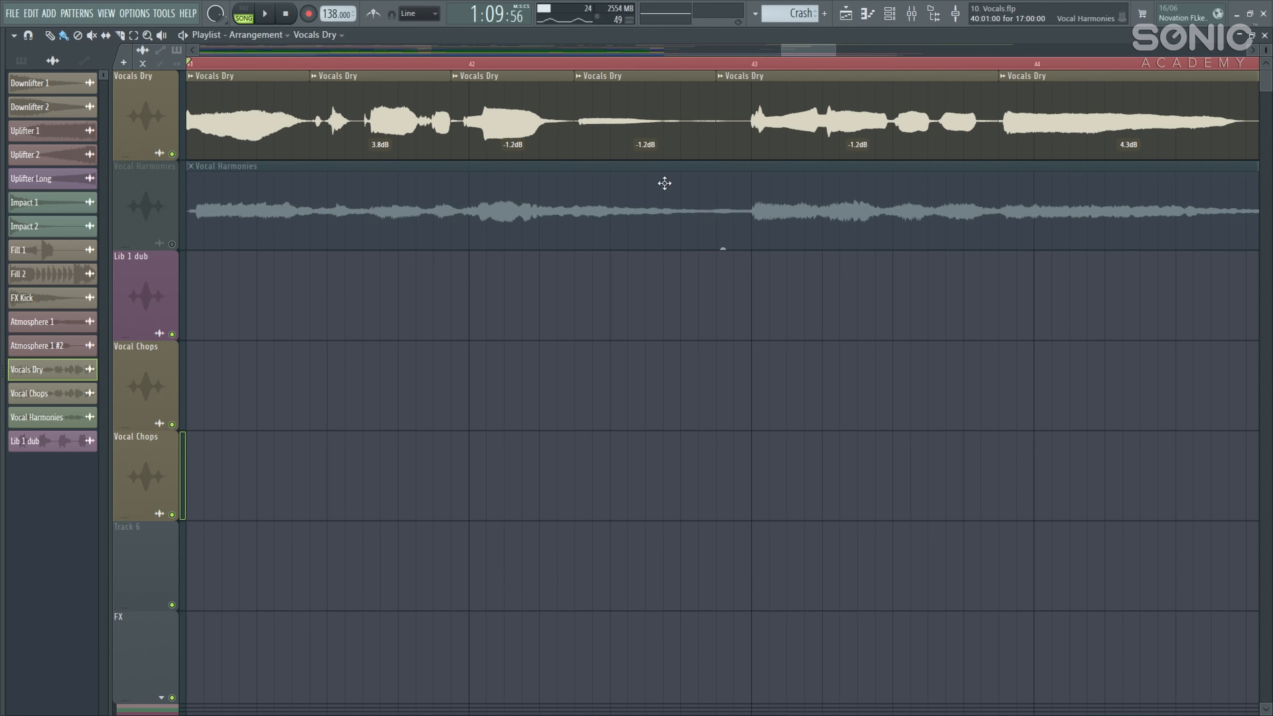
pyautogui.moveTo(646, 159); pyautogui.dragTo(645, 143)
pyautogui.keyDown('ctrl'); pyautogui.scroll(-2, 644, 159); pyautogui.keyUp('ctrl')
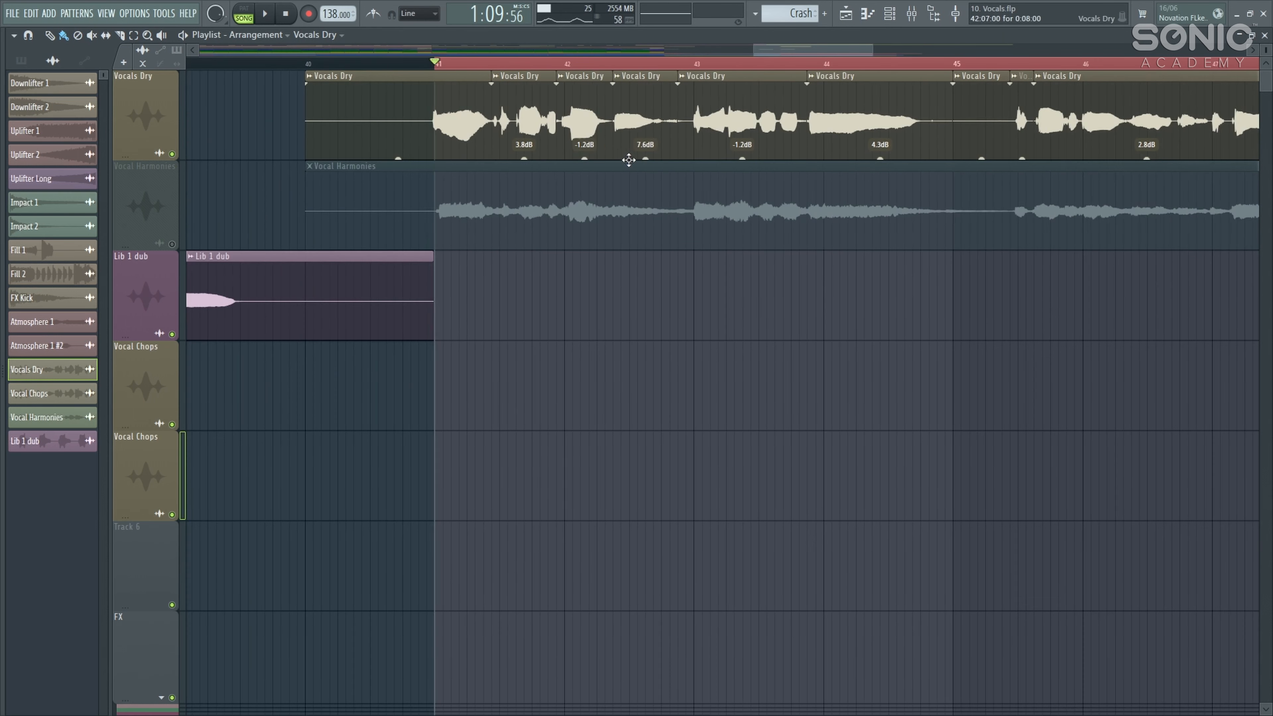
# - Play the section and readjust the gain of the quiet bar 42 slice to 7.0 dB
pyautogui.press('space')
pyautogui.hscroll(2, 512, 161)
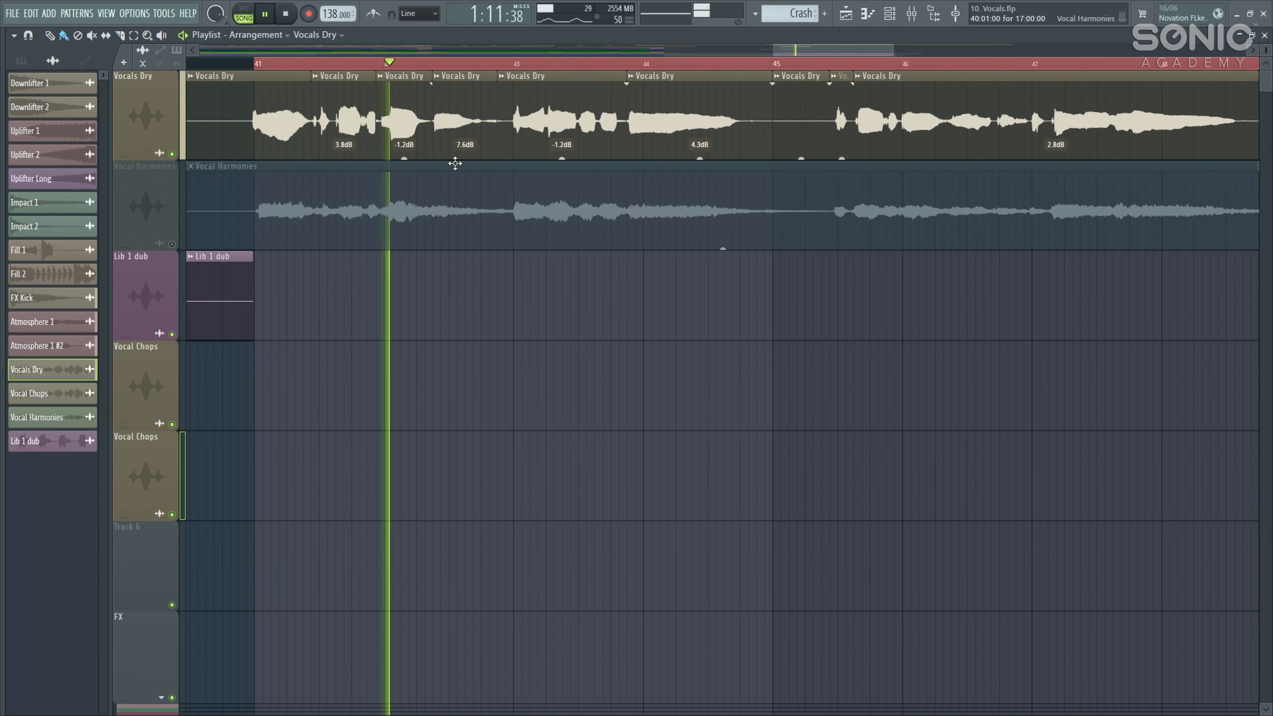
pyautogui.moveTo(465, 158); pyautogui.dragTo(465, 153)
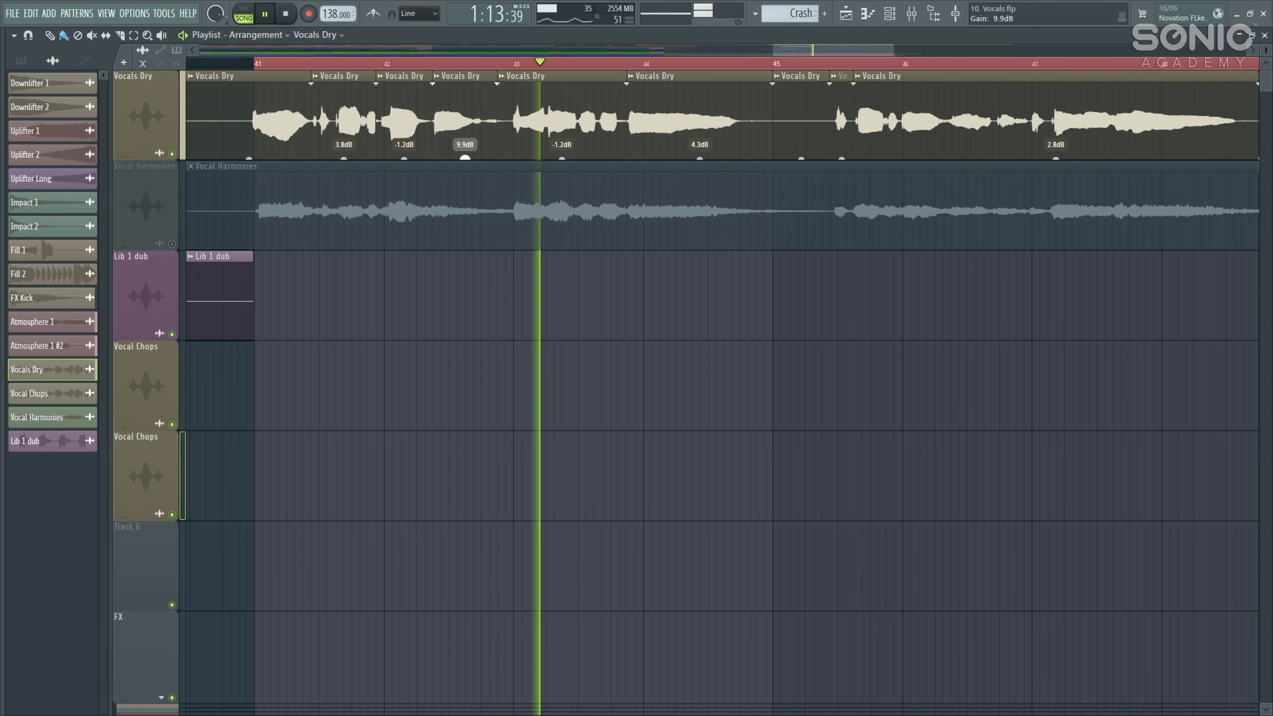
pyautogui.click(336, 63)
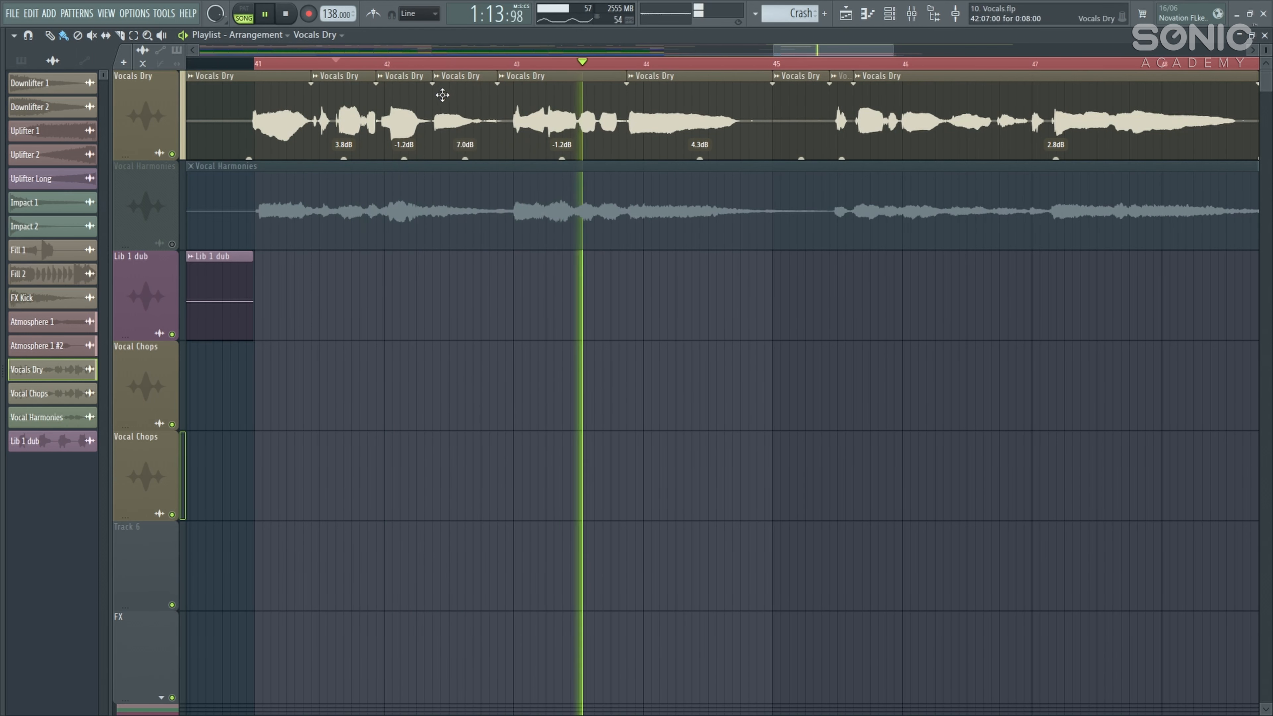
# - Add a short fade-in to the start of the boosted bar 42 slice and play it back
pyautogui.press('space')
pyautogui.scroll(4, 441, 93)
pyautogui.moveTo(432, 84); pyautogui.dragTo(478, 84)
pyautogui.scroll(-3, 493, 107)
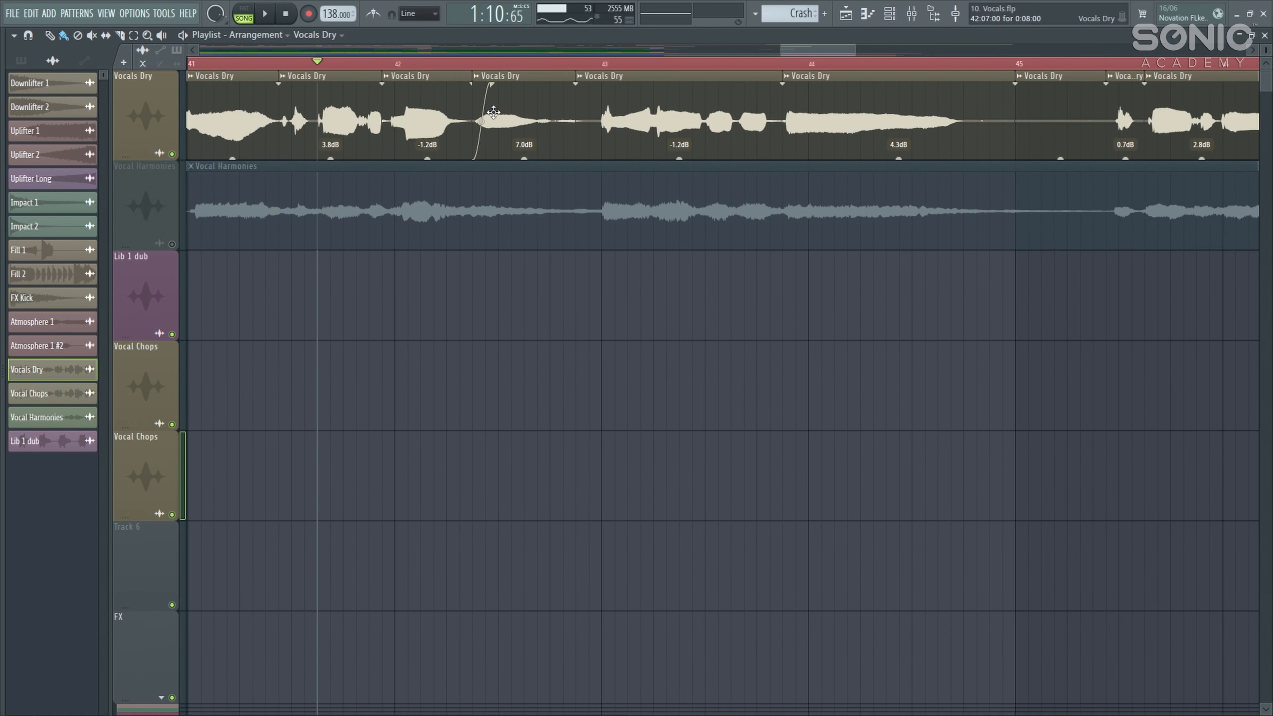
pyautogui.press('space')
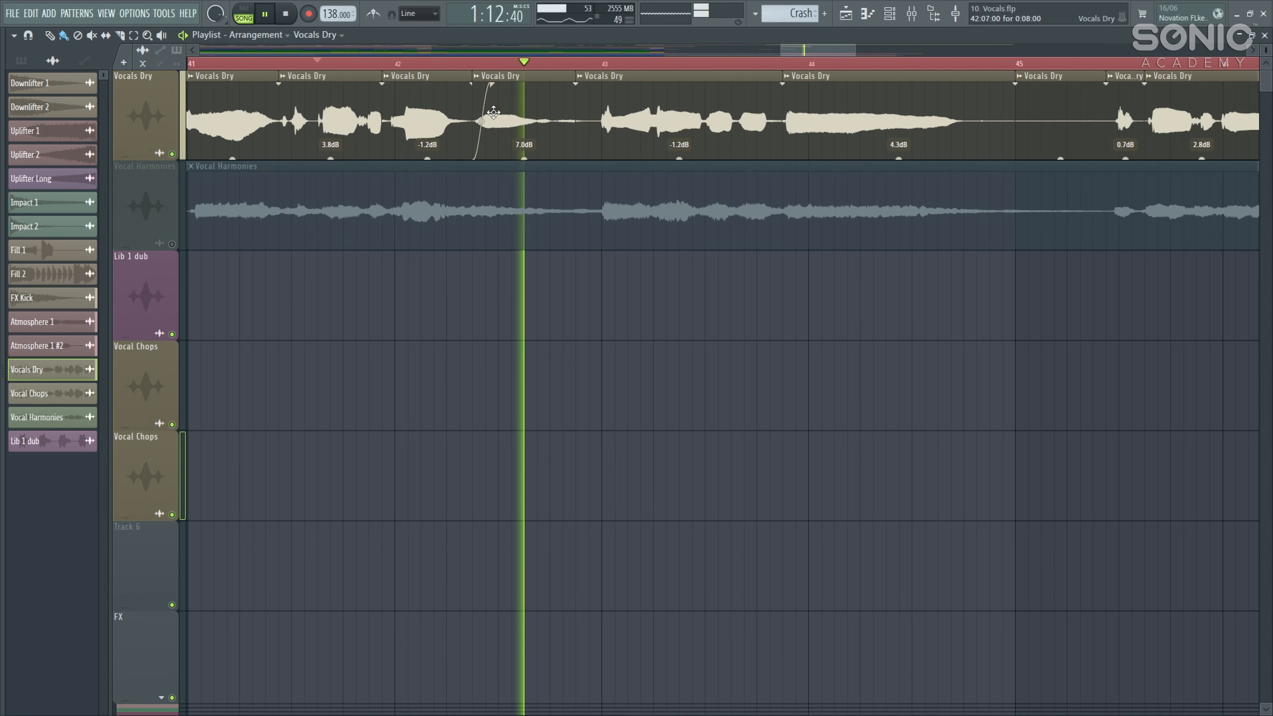
pyautogui.press('space')
# - Open TDR Molotok on the Vocals Dry mixer track, set its threshold to -10.5 dB during playback, and close the windows
pyautogui.click(911, 14)
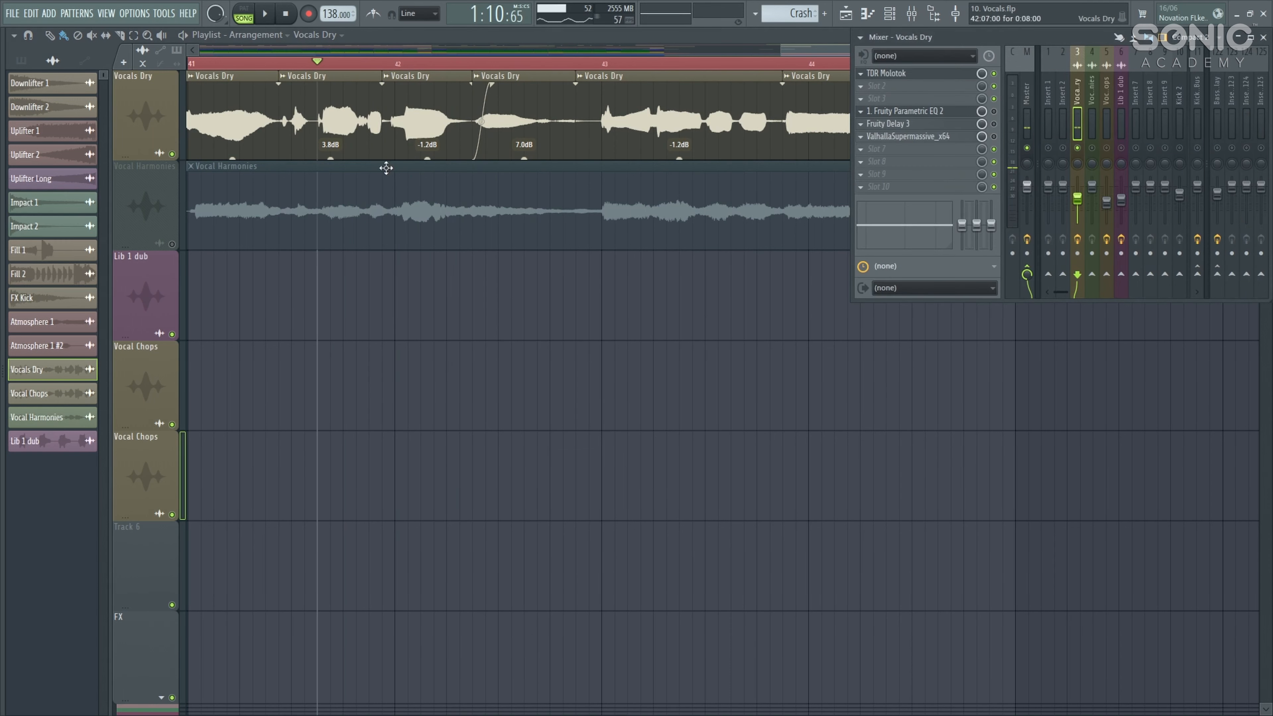
pyautogui.click(937, 75)
pyautogui.press('space')
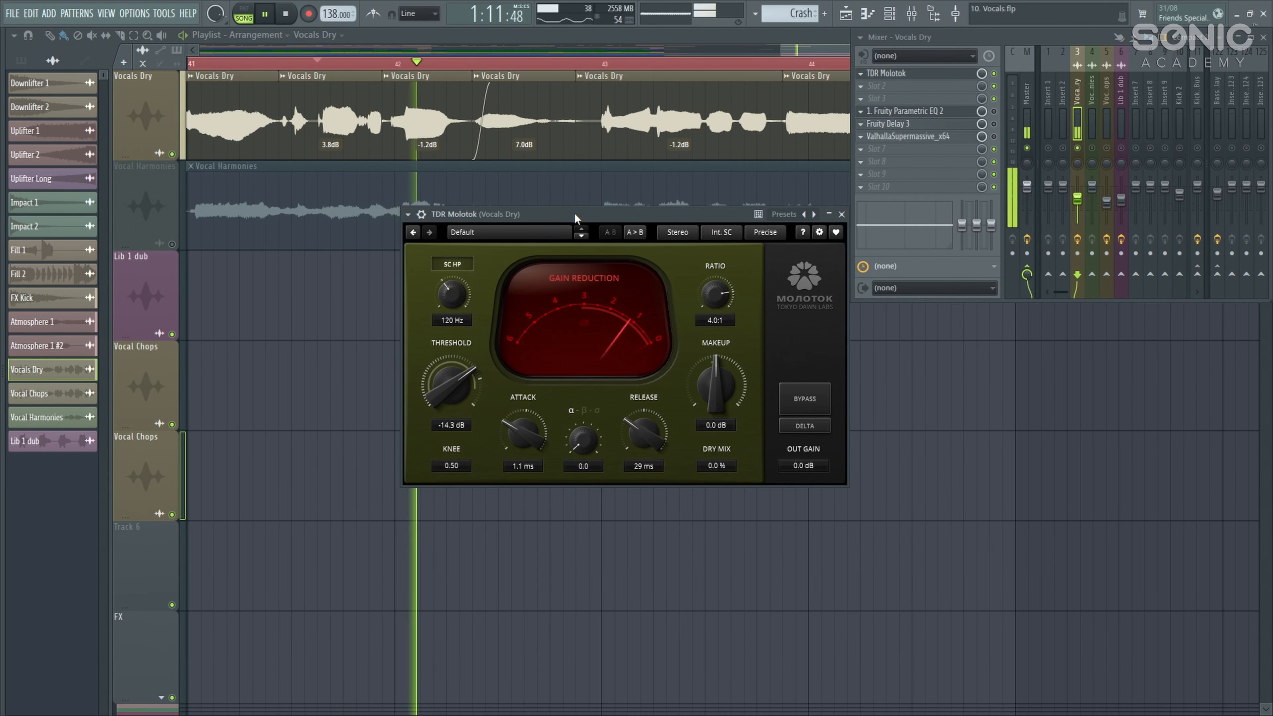
pyautogui.press('space')
pyautogui.moveTo(462, 392); pyautogui.dragTo(462, 385)
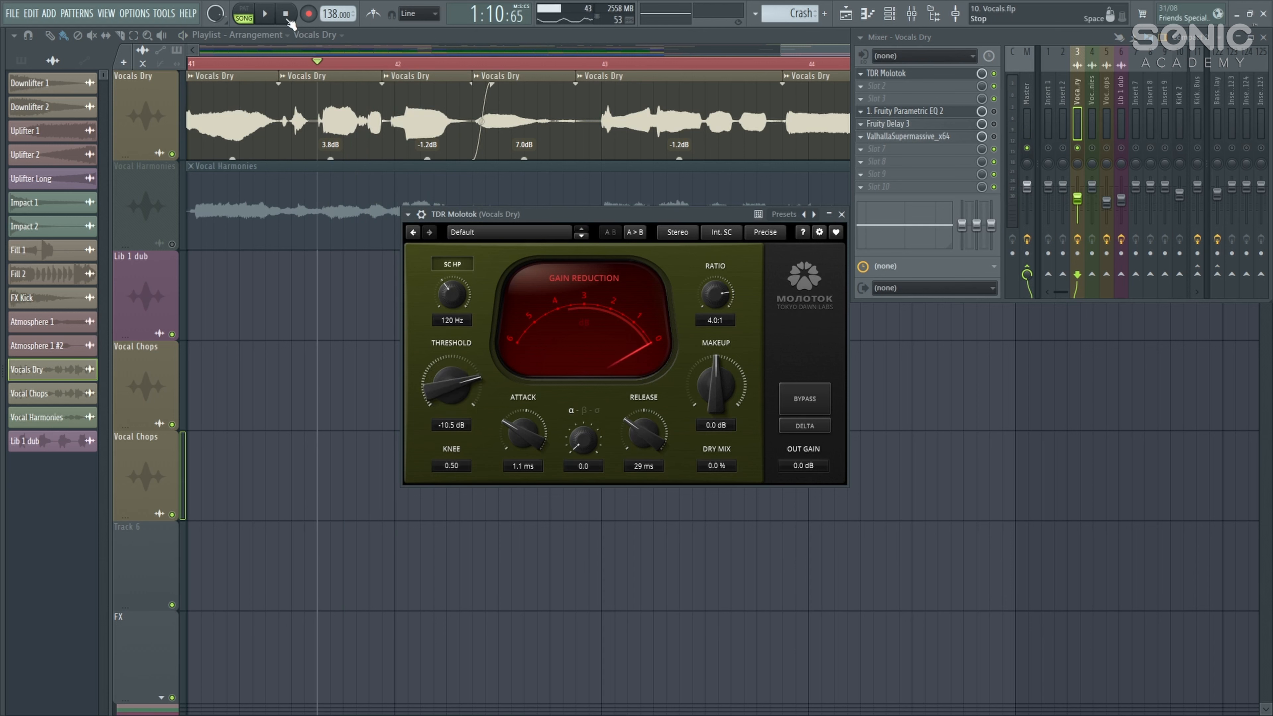
pyautogui.press('space')
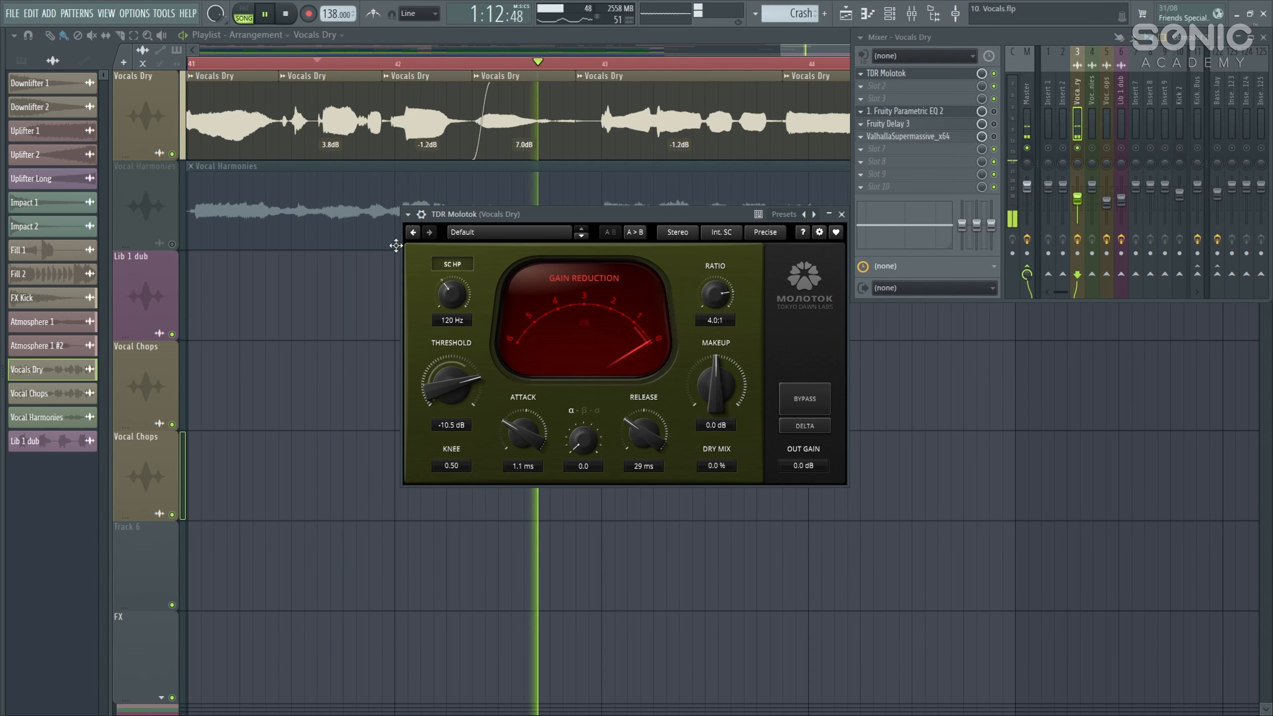
pyautogui.rightClick(984, 484)
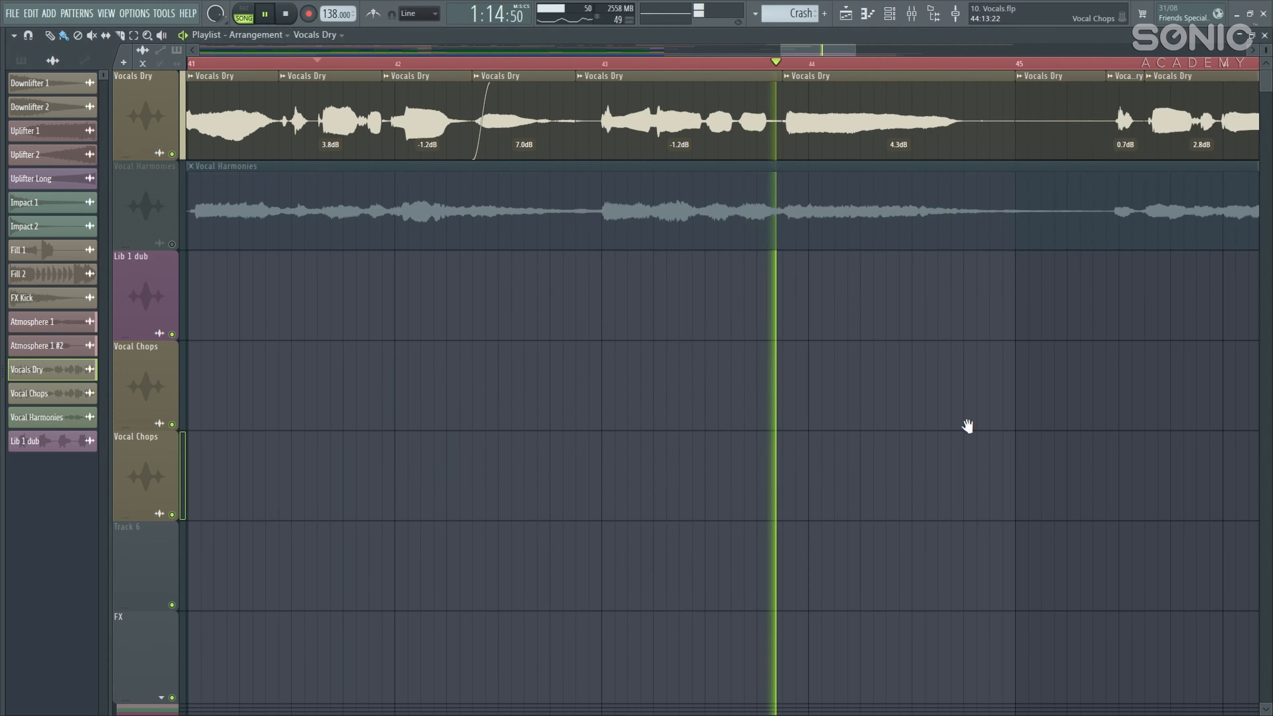
# - Listen through the Vocals Dry phrases from about bar 45 to bar 51 for uneven levels
pyautogui.moveTo(967, 426); pyautogui.dragTo(580, 455)
pyautogui.scroll(-2, 580, 455)
pyautogui.moveTo(719, 406); pyautogui.dragTo(665, 401)
pyautogui.scroll(-1, 666, 402)
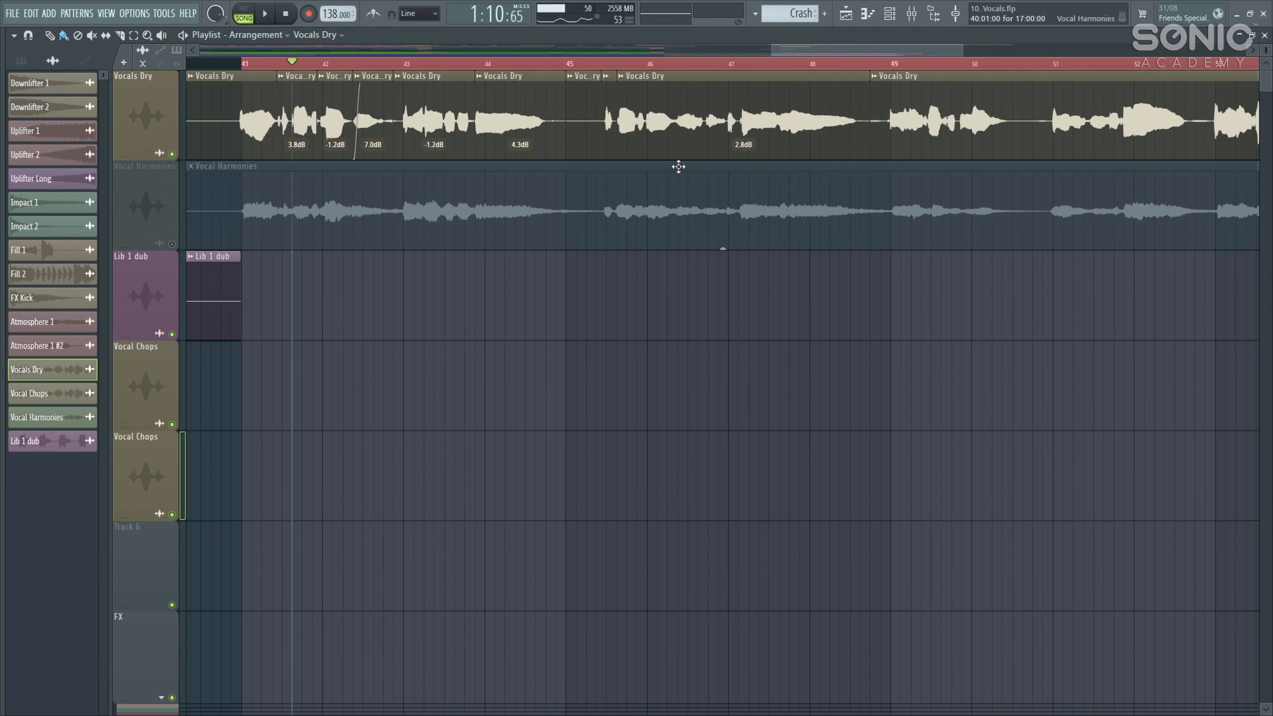
pyautogui.click(638, 62)
pyautogui.moveTo(704, 121); pyautogui.dragTo(564, 153)
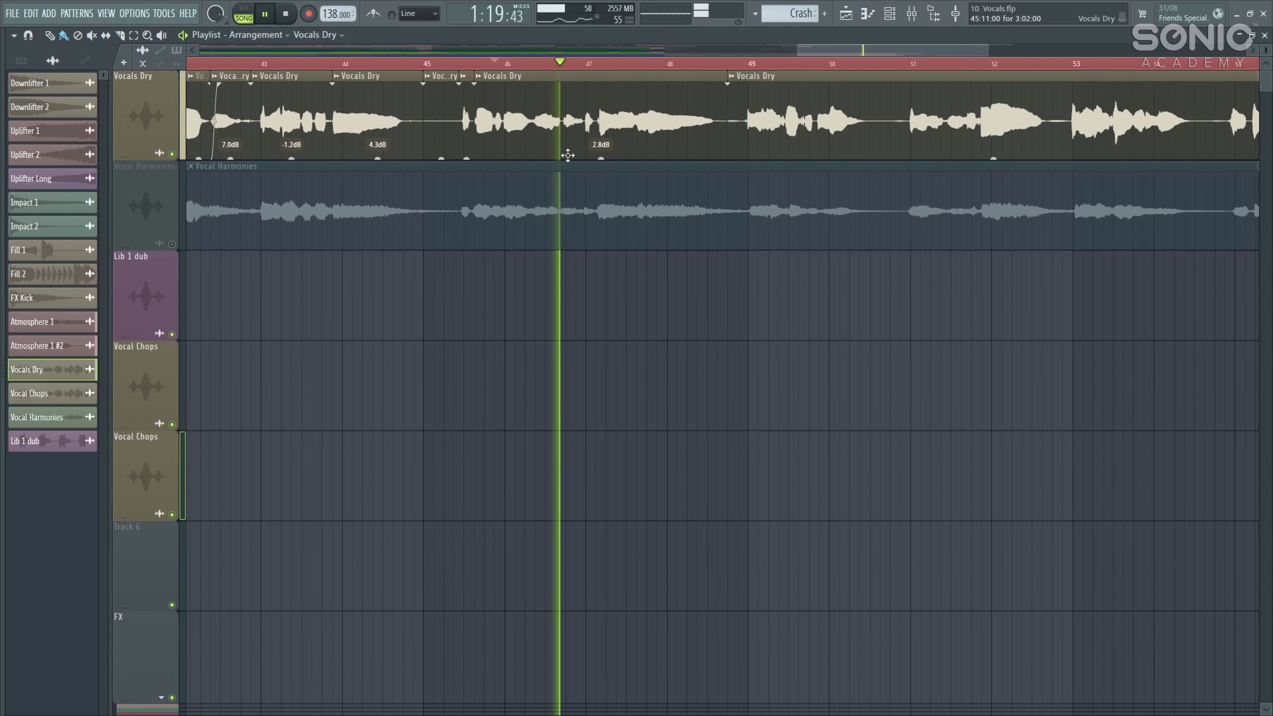
pyautogui.moveTo(715, 136); pyautogui.dragTo(472, 133)
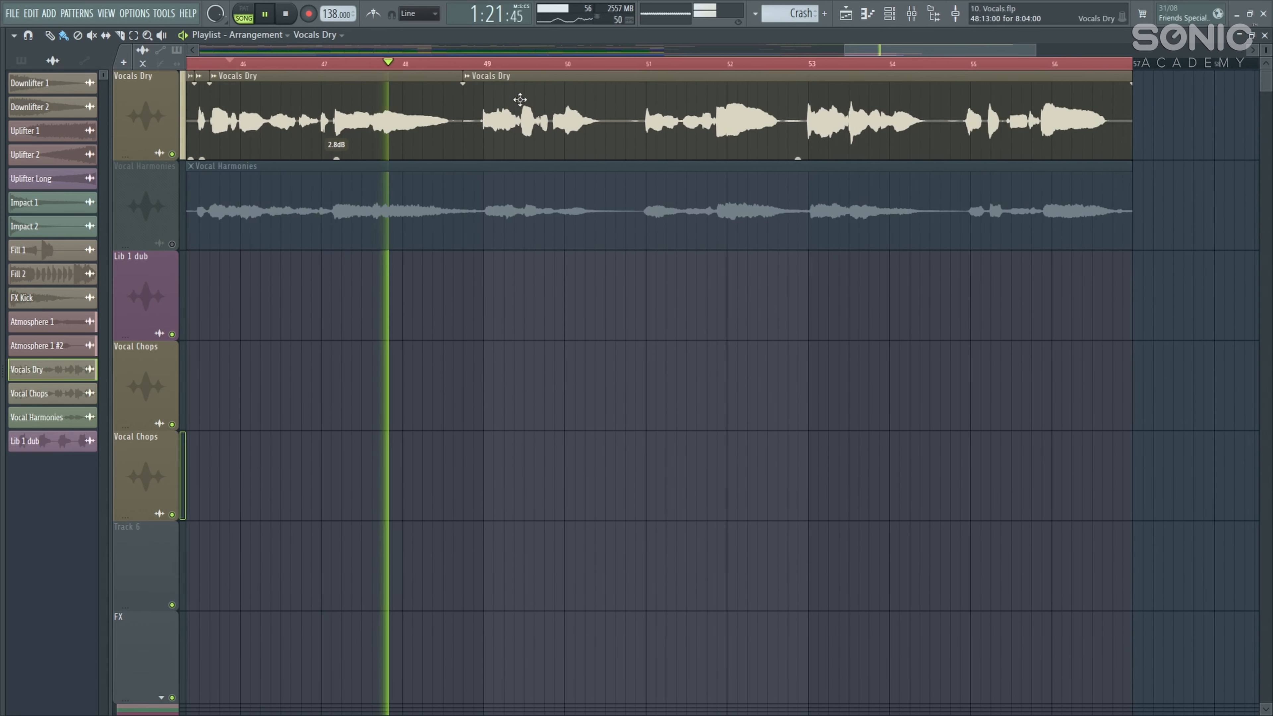
pyautogui.click(486, 64)
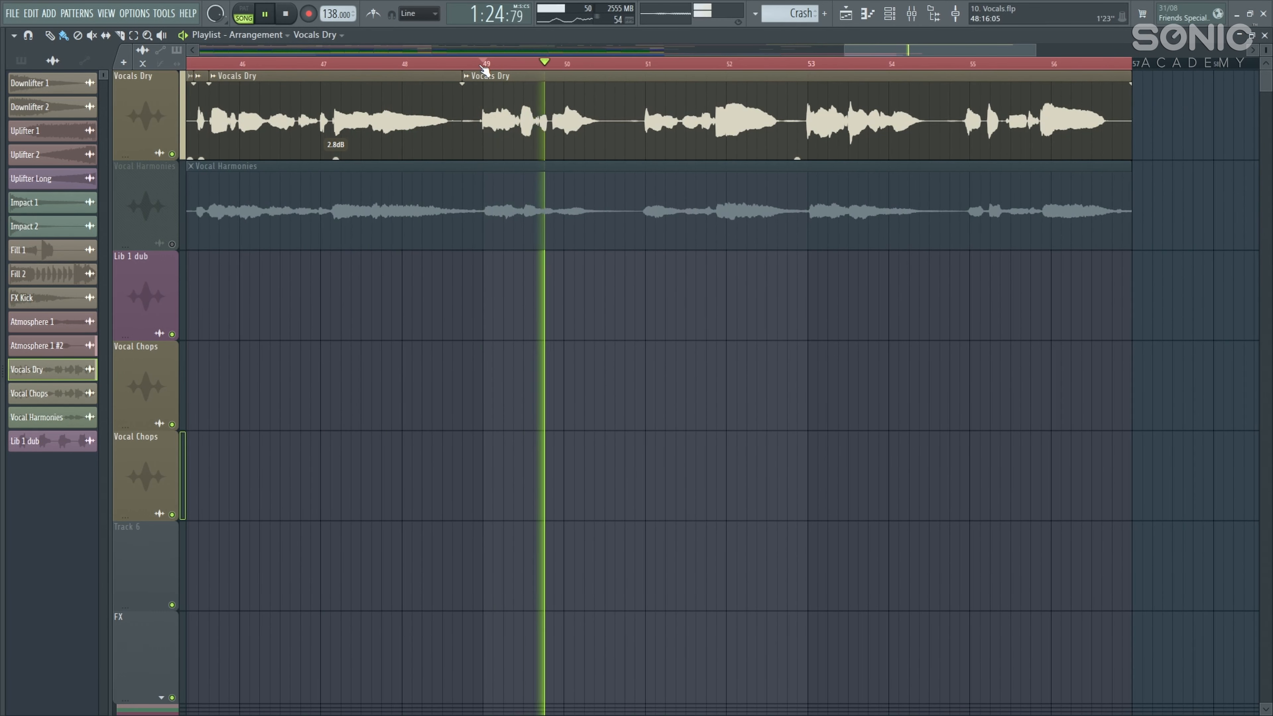
pyautogui.moveTo(618, 173); pyautogui.dragTo(483, 156)
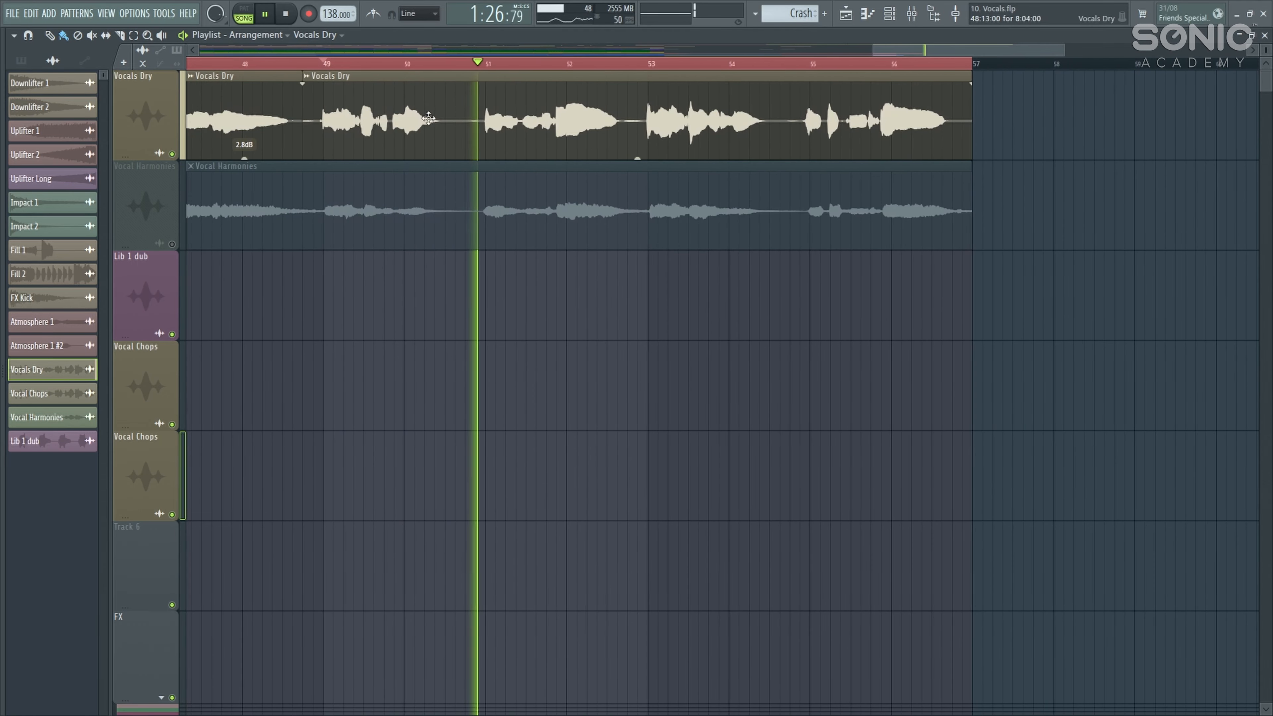
# - Slice the Vocals Dry clip before bar 51, before the loud note late in bar 51, and after that note late in bar 52
pyautogui.click(466, 126)
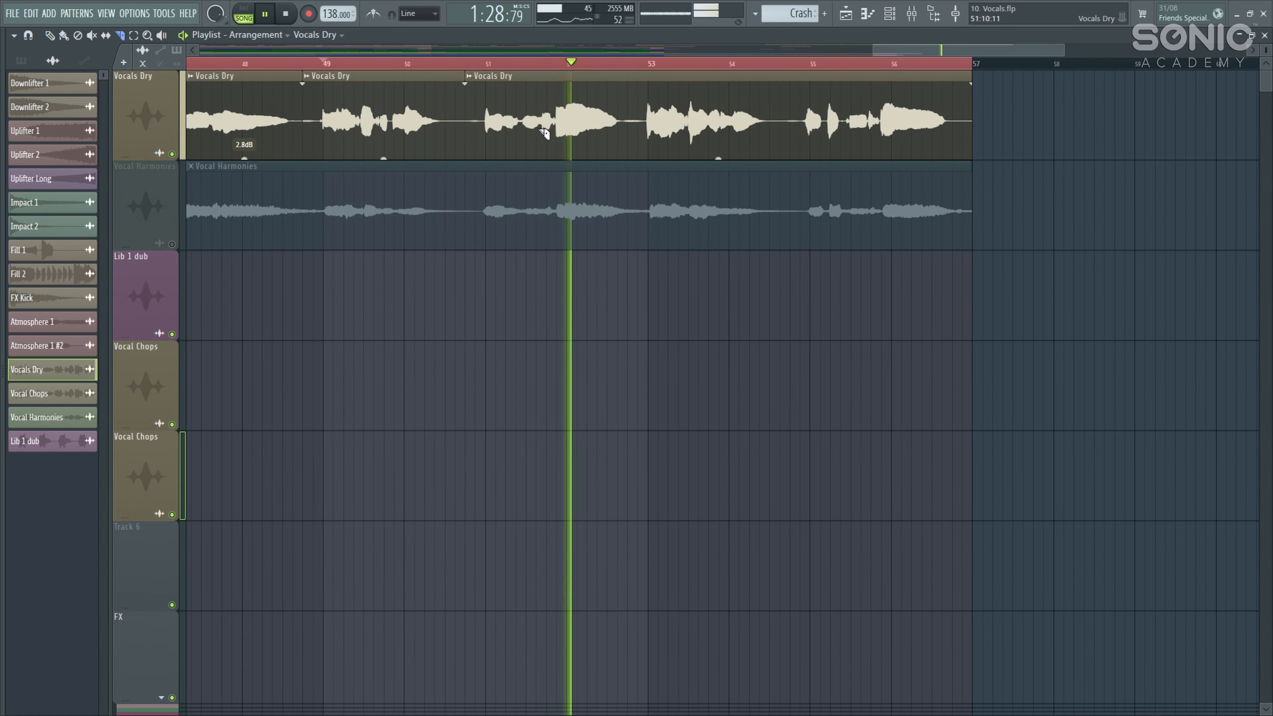
pyautogui.scroll(4, 550, 133)
pyautogui.press('space')
pyautogui.scroll(6, 554, 136)
pyautogui.click(599, 120)
pyautogui.click(1138, 129)
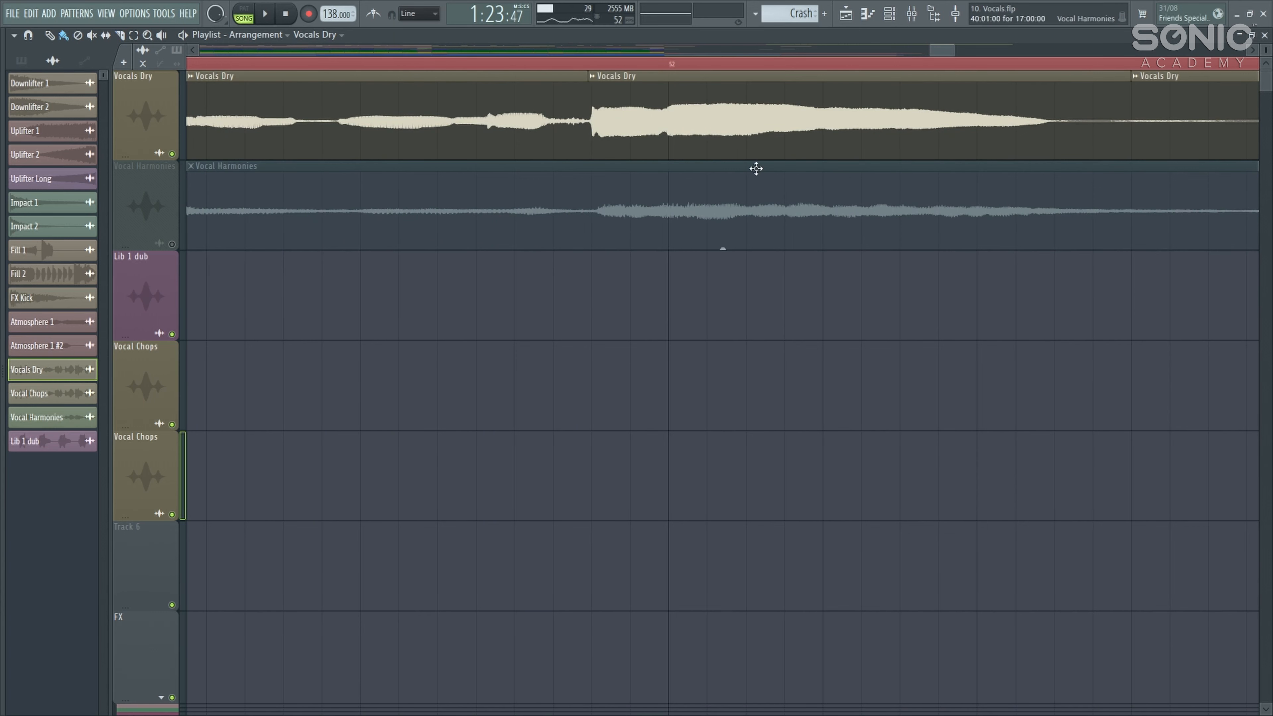
# - Set the loud bar 52 slice's gain to -3.3 dB and the quieter bar 51 slice's gain to 1.9 dB
pyautogui.scroll(-3, 754, 163)
pyautogui.moveTo(806, 158); pyautogui.dragTo(807, 168)
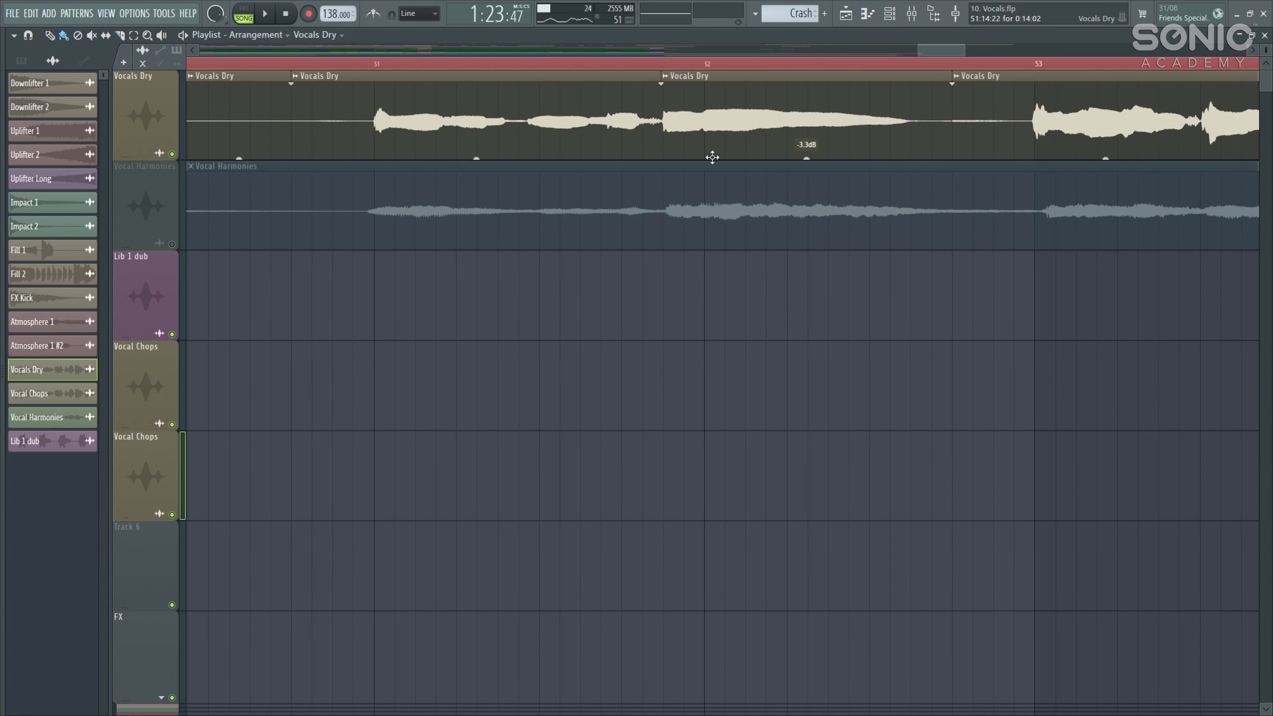
pyautogui.moveTo(476, 158); pyautogui.dragTo(476, 153)
pyautogui.scroll(-4, 501, 161)
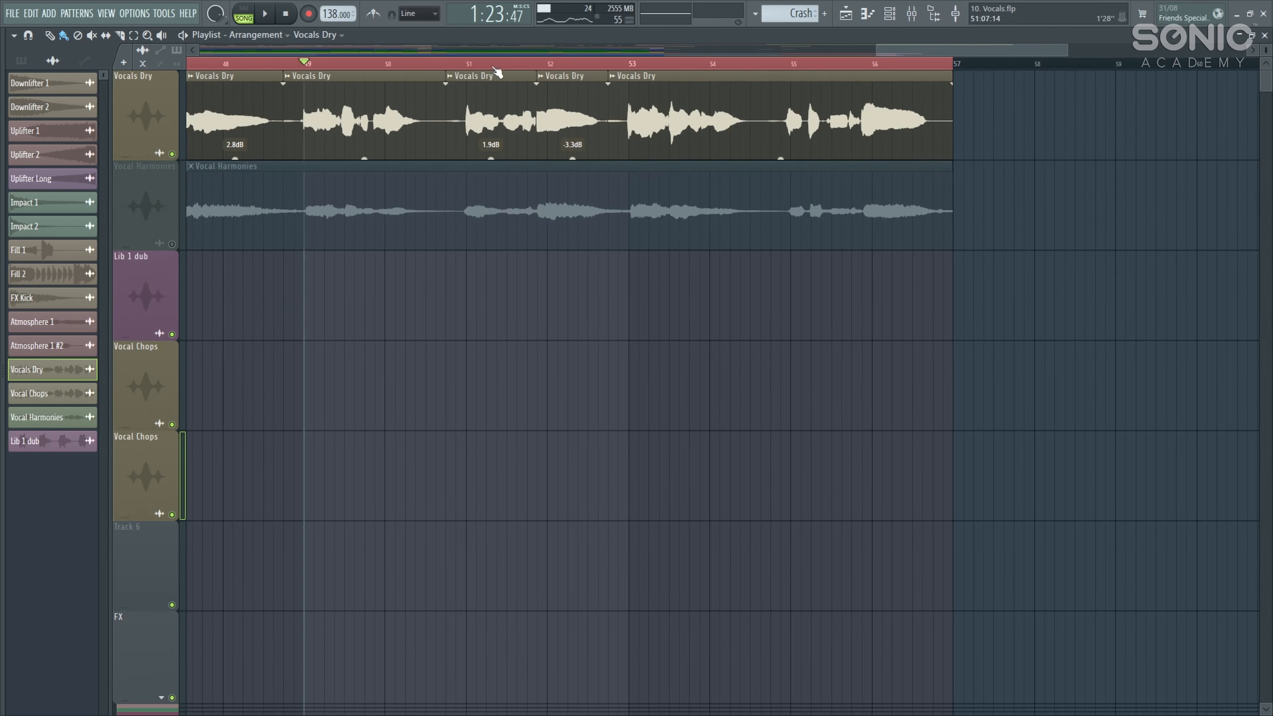
# - Play from bar 51 onwards, set the gain of the final Vocals Dry slice from bar 53 to -1.4 dB, and stop playback
pyautogui.click(494, 65)
pyautogui.press('space')
pyautogui.moveTo(623, 151); pyautogui.dragTo(543, 149)
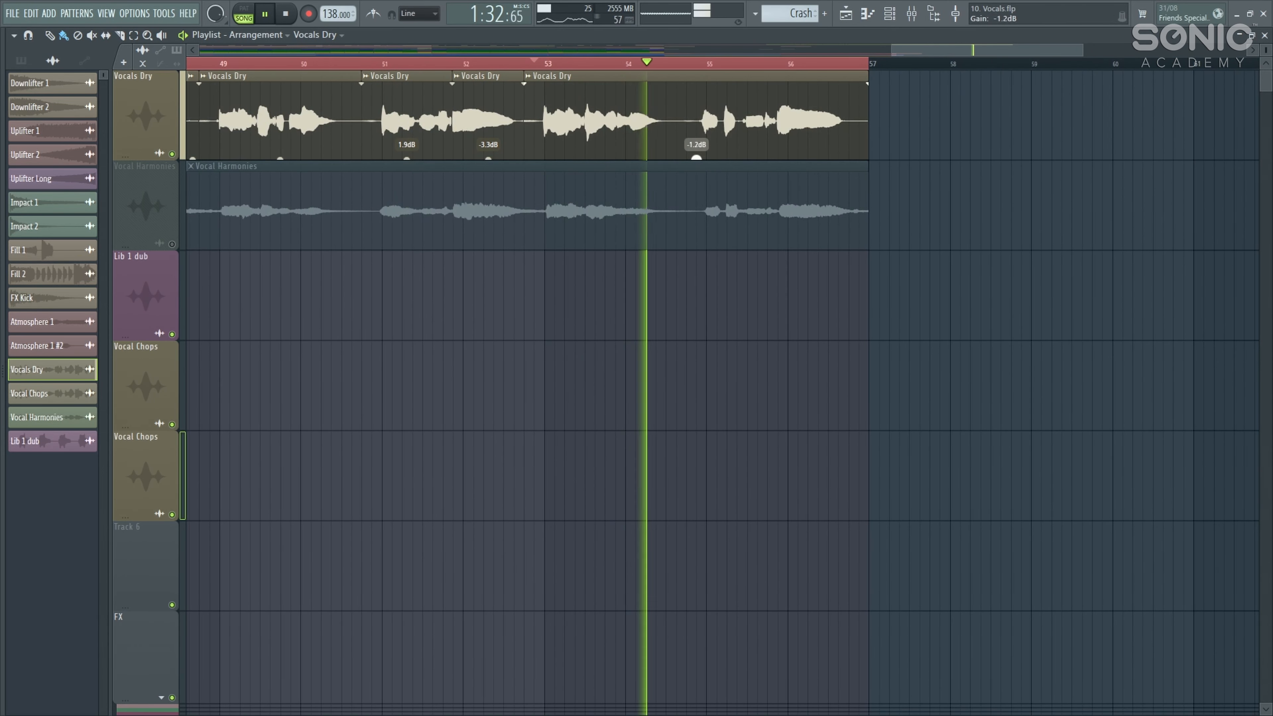
pyautogui.scroll(-4, 696, 160)
pyautogui.scroll(1, 791, 200)
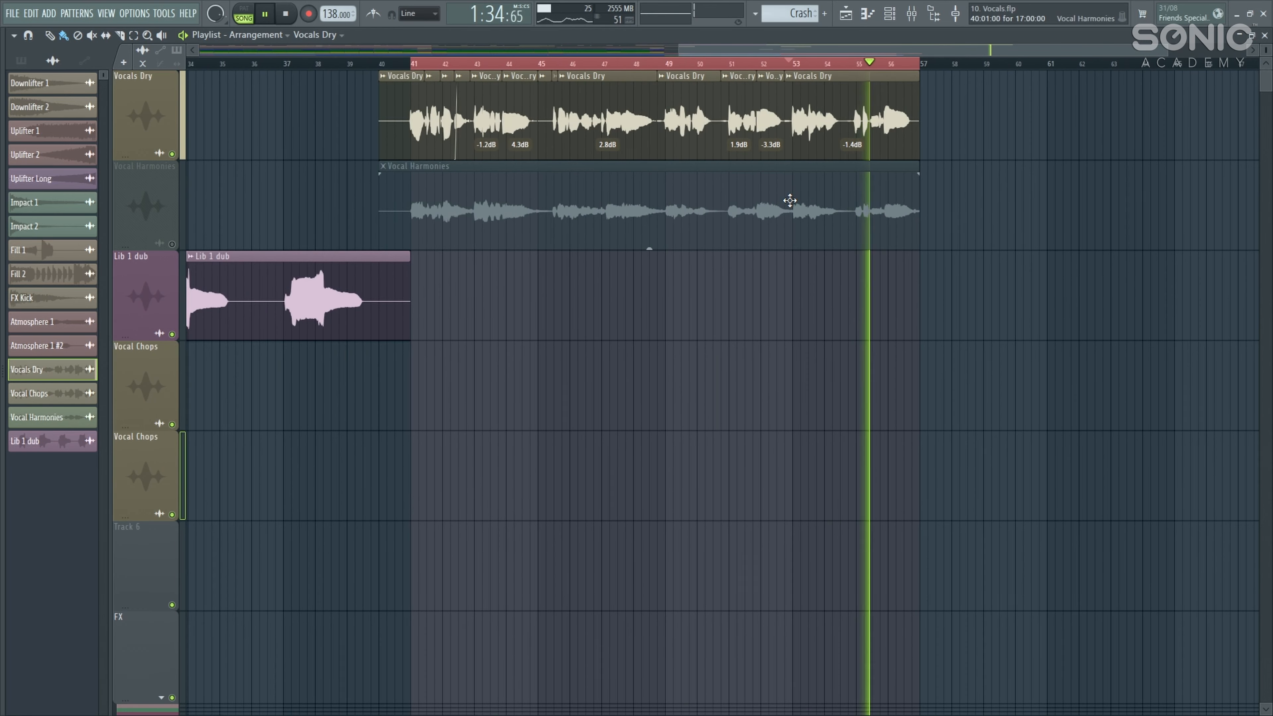
pyautogui.press('space')
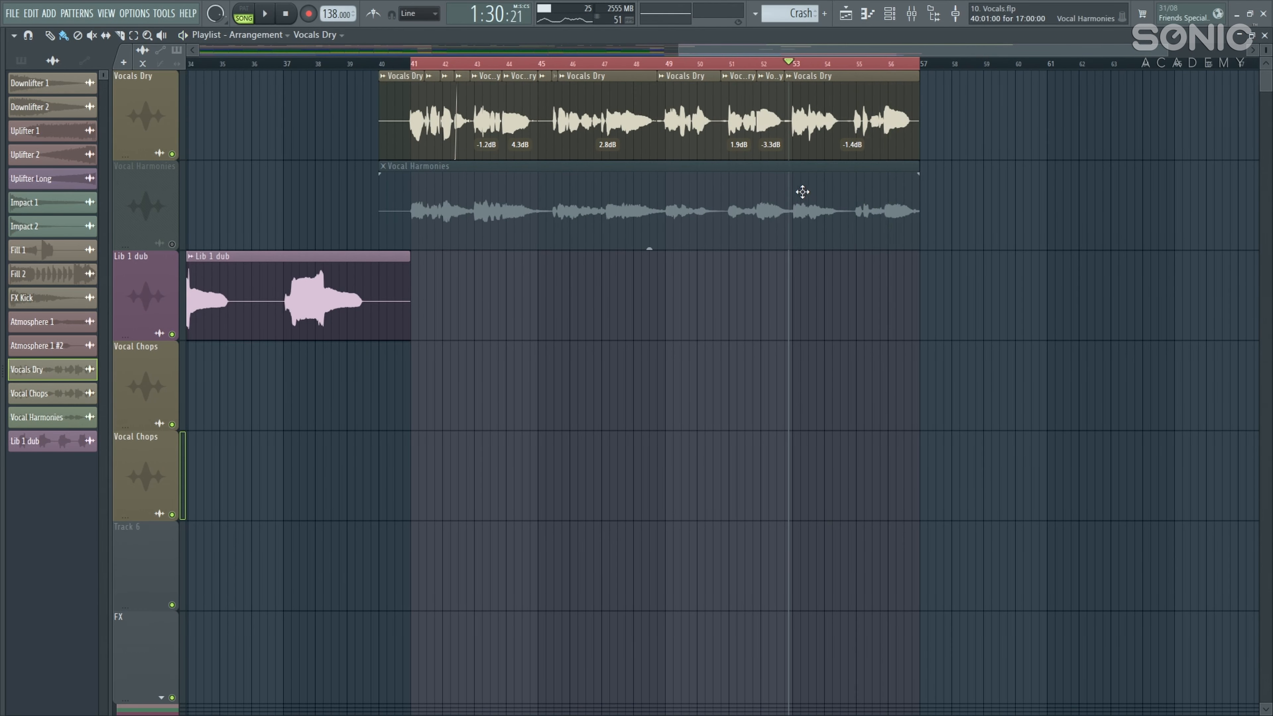
# - Set the TDR Molotok threshold on the Vocals Dry mixer track to -12.4 dB while listening, and stop playback
pyautogui.click(918, 16)
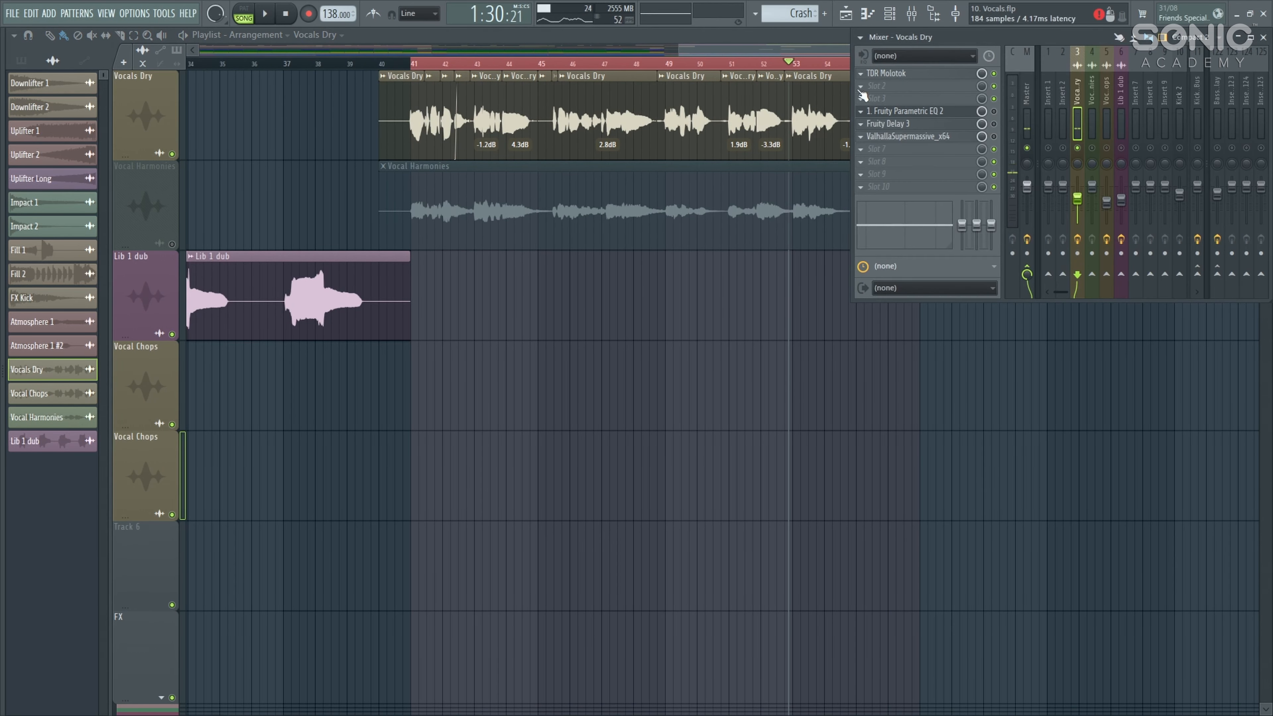
pyautogui.moveTo(953, 45)
pyautogui.mouseDown()
pyautogui.moveTo(1033, 71)
pyautogui.moveTo(955, 56)
pyautogui.mouseUp()
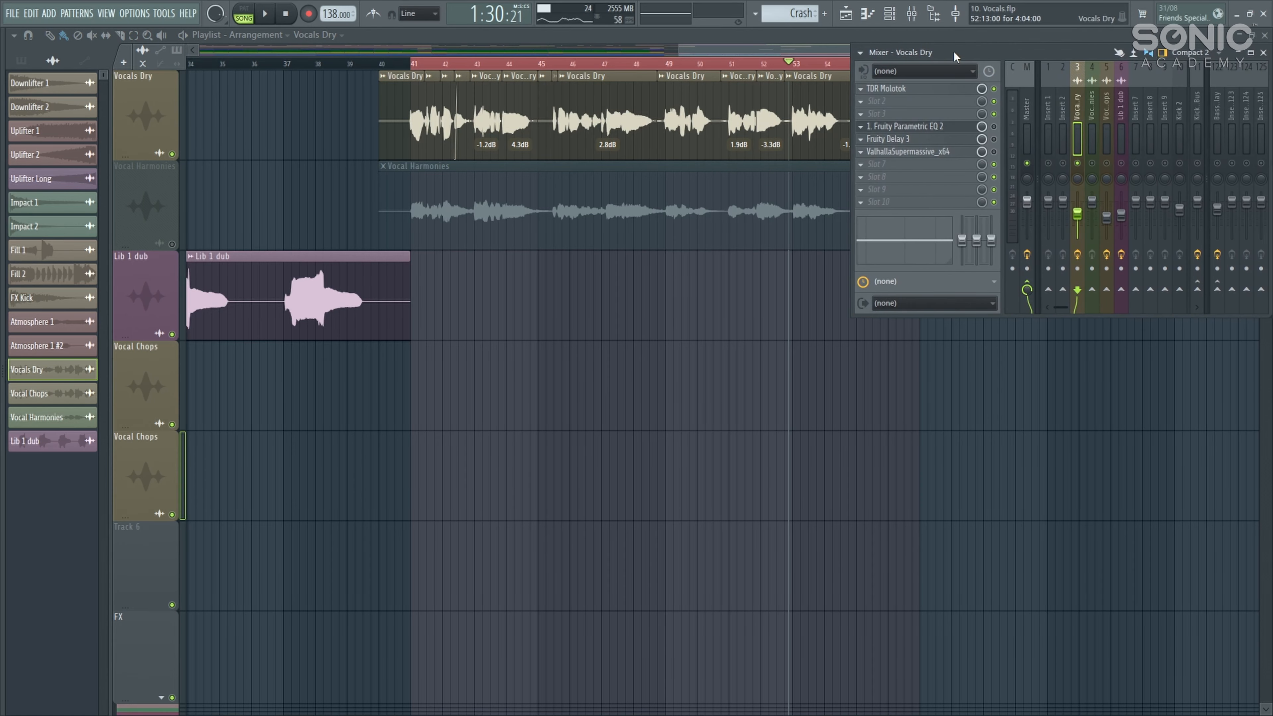
pyautogui.moveTo(708, 250); pyautogui.dragTo(584, 294)
pyautogui.click(912, 15)
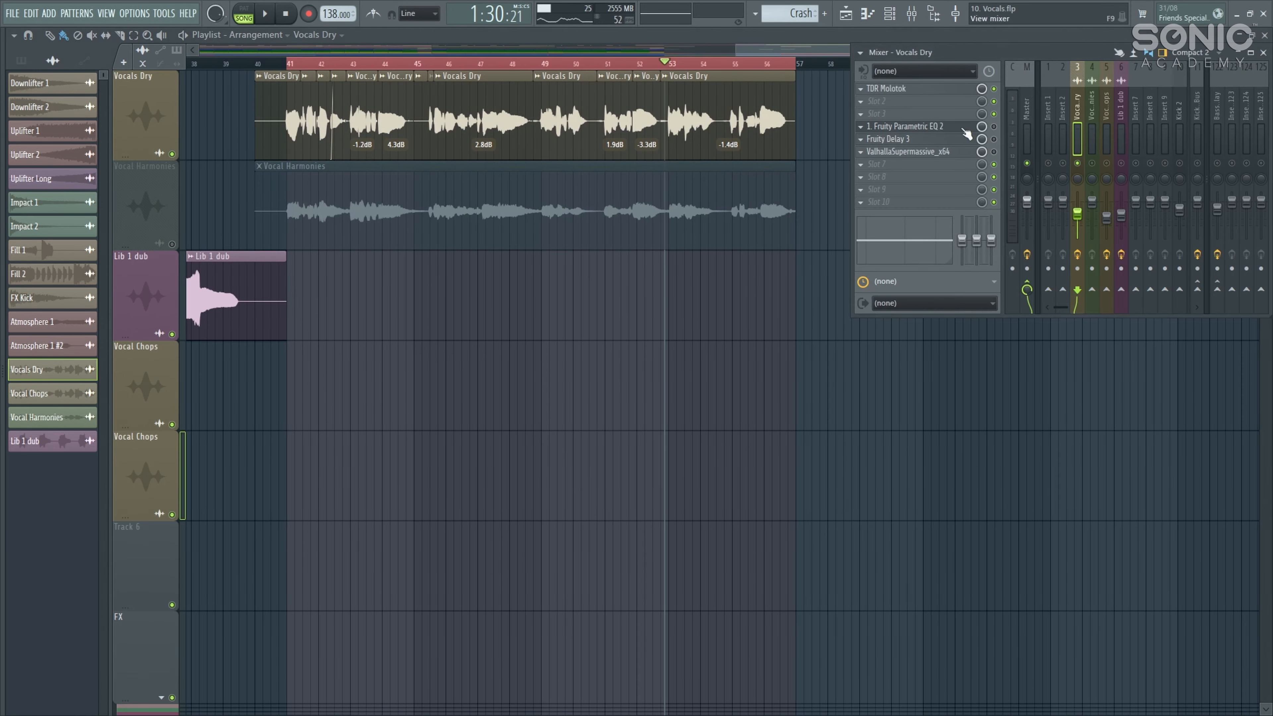
pyautogui.click(923, 91)
pyautogui.moveTo(630, 219); pyautogui.dragTo(596, 219)
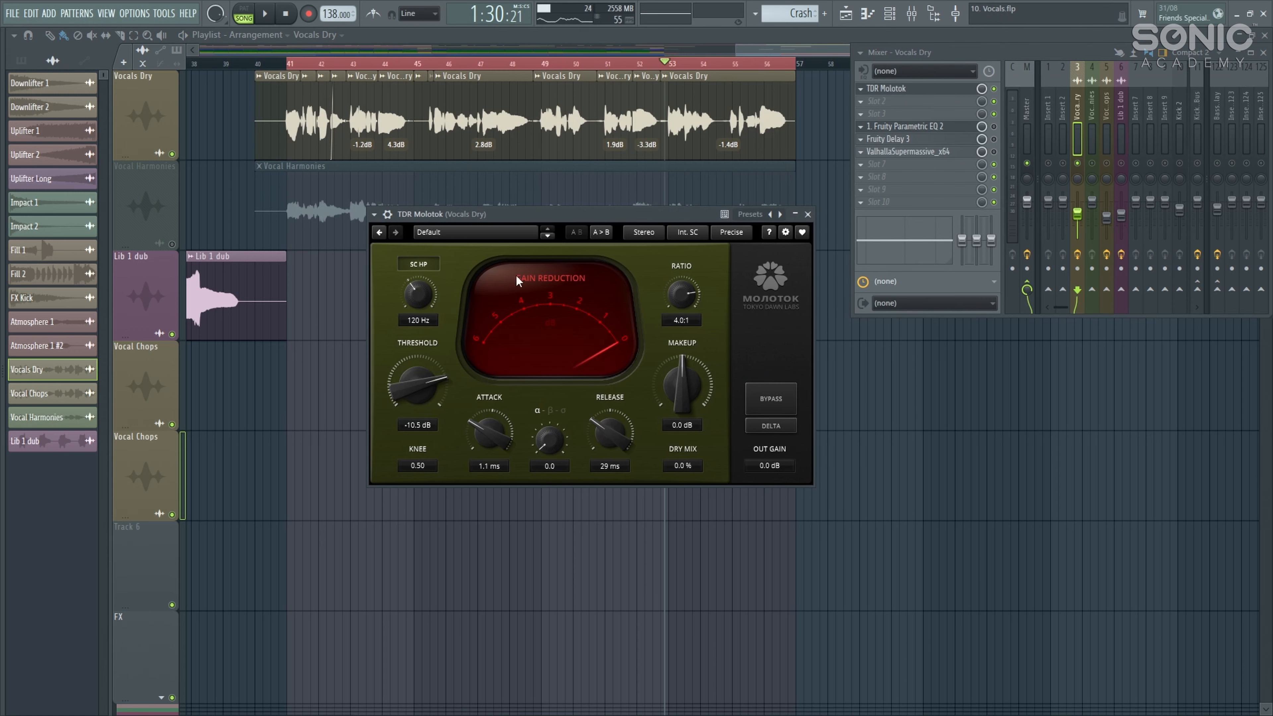
pyautogui.press('space')
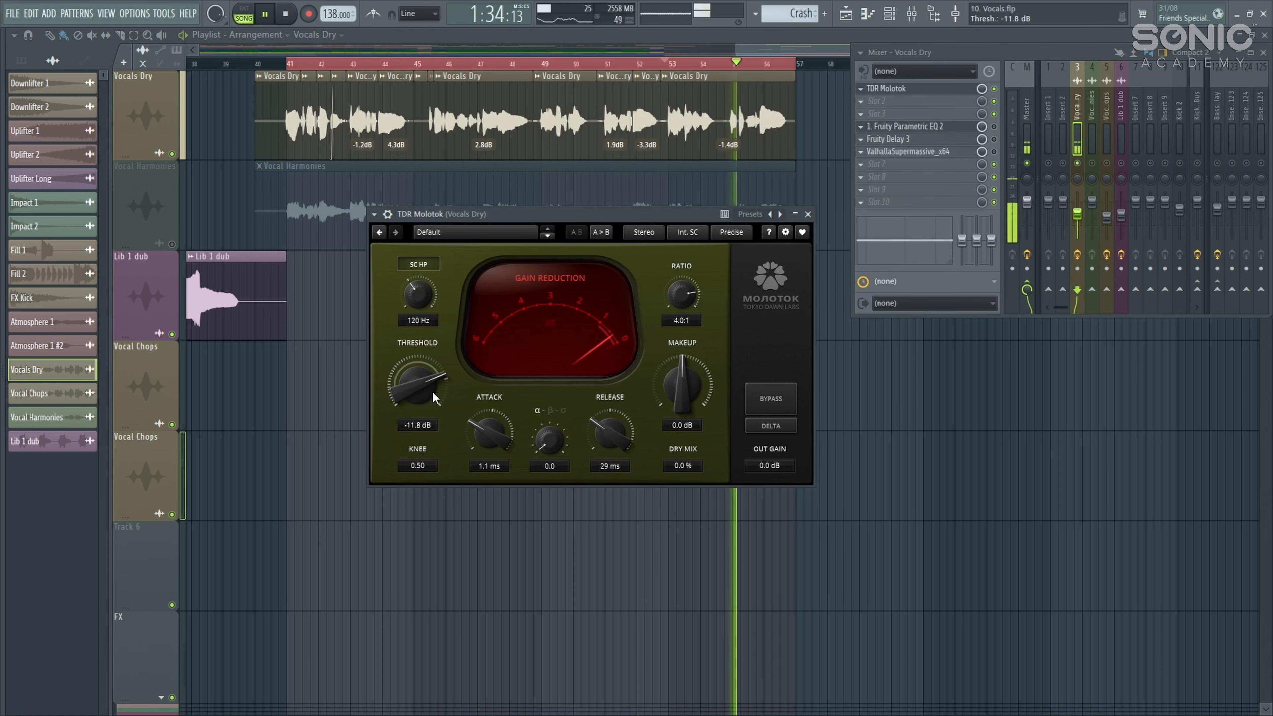
pyautogui.moveTo(432, 391); pyautogui.dragTo(431, 395)
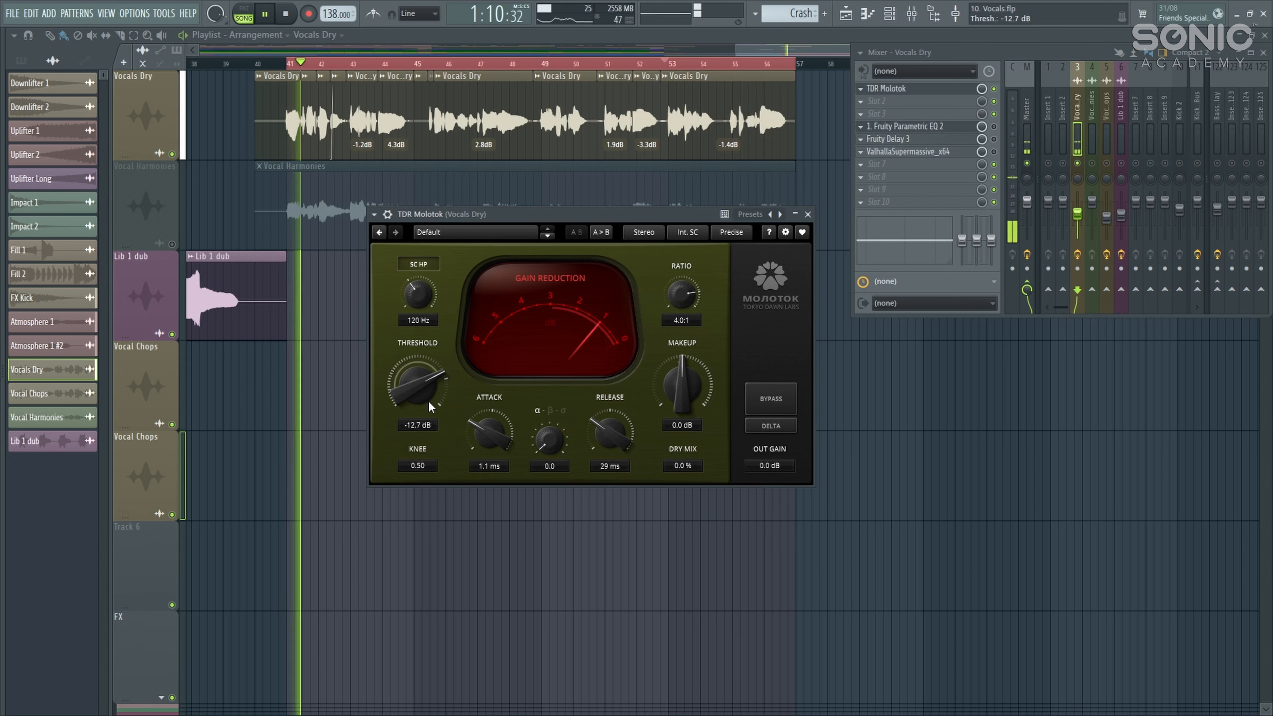
pyautogui.moveTo(423, 390); pyautogui.dragTo(423, 389)
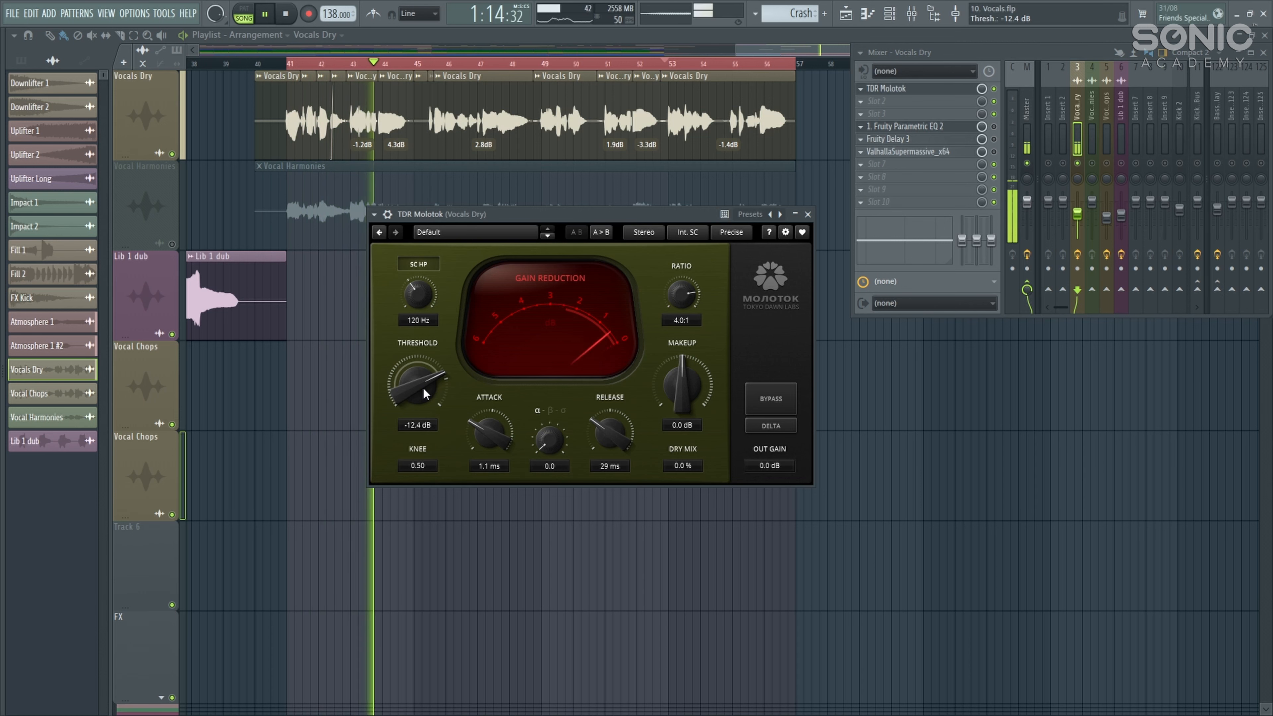
pyautogui.press('Escape')
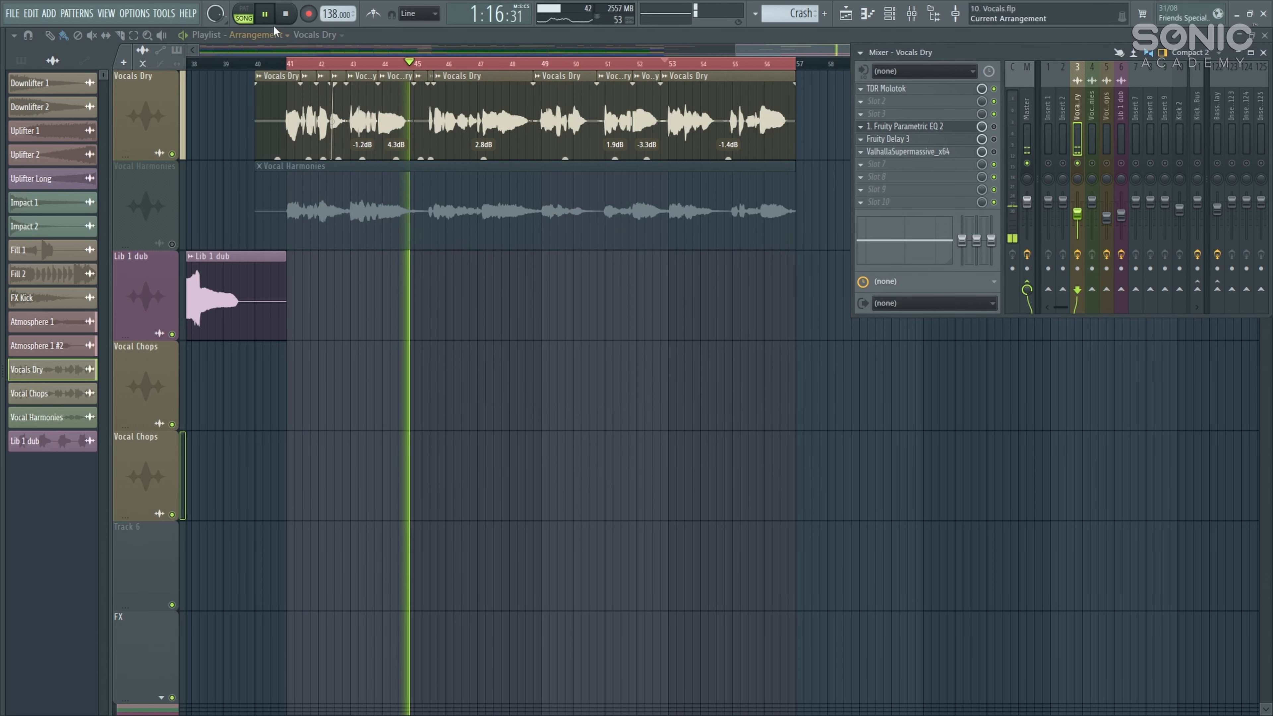
pyautogui.click(291, 15)
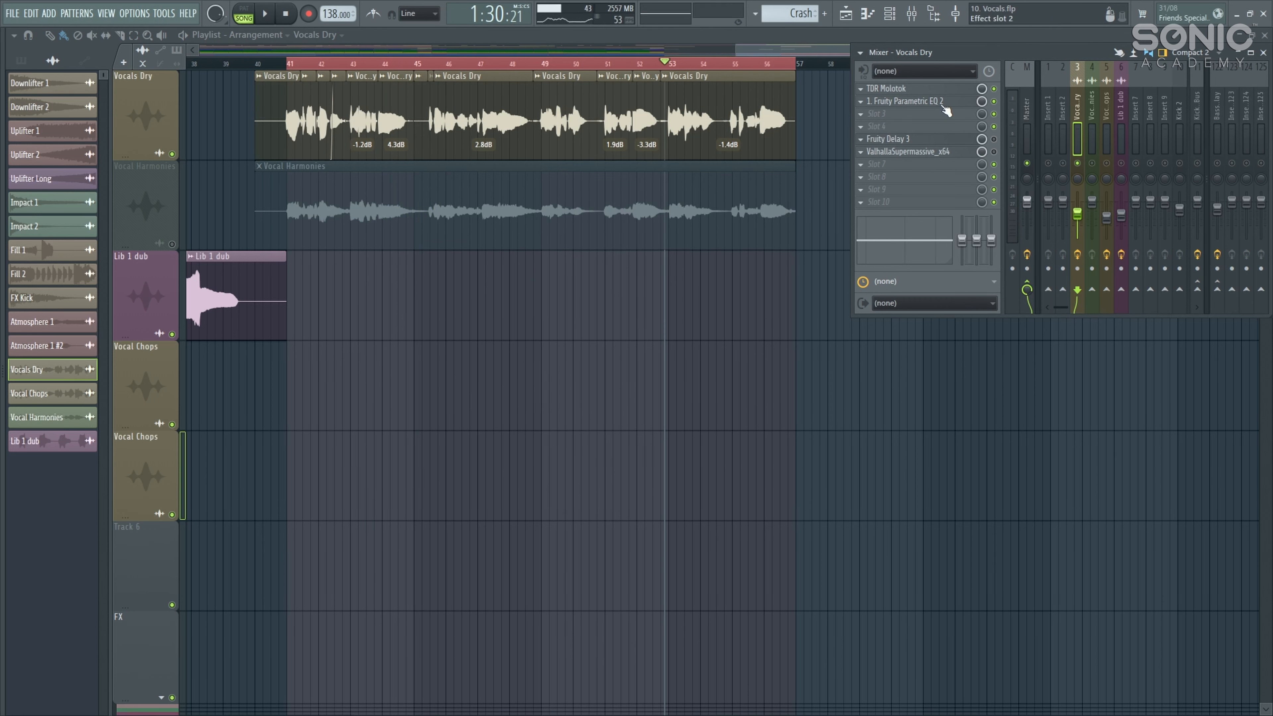
# - In the Vocals Dry Fruity Parametric EQ 2, boost band 6 to about 5.7 dB near 9 kHz and slightly raise bands 5 and 4
pyautogui.click(943, 103)
pyautogui.moveTo(403, 168); pyautogui.dragTo(665, 257)
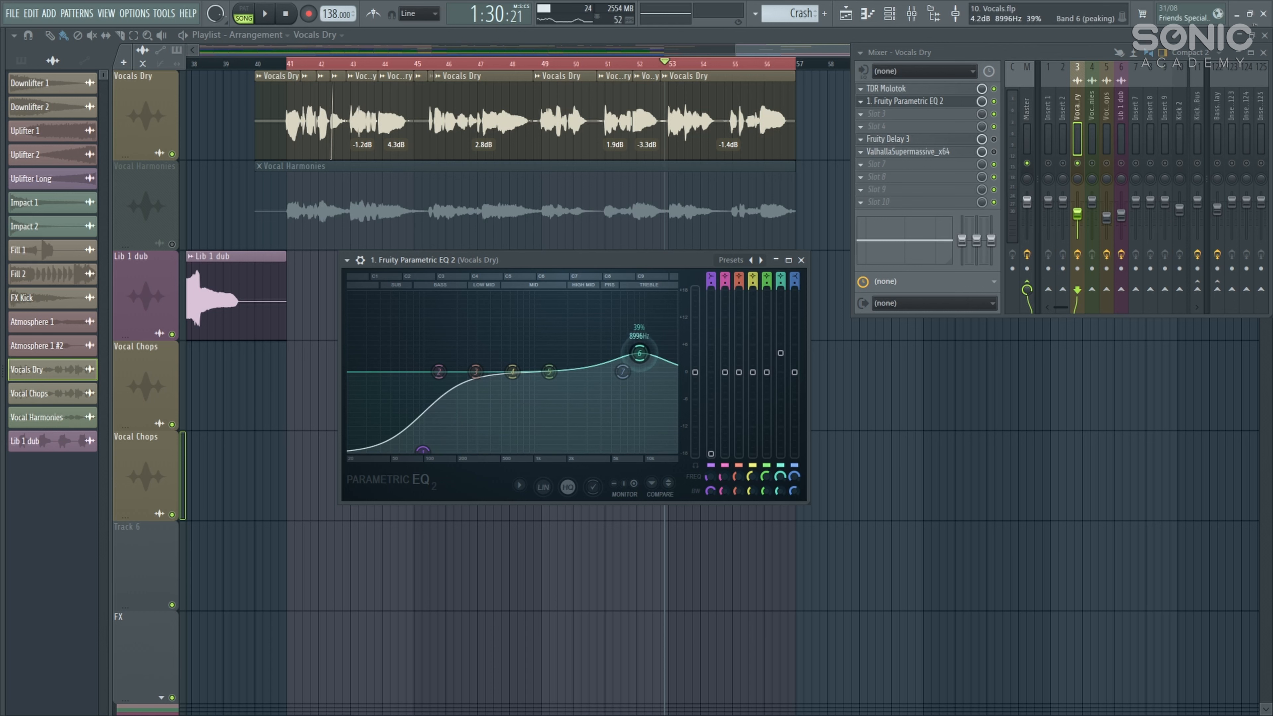
pyautogui.moveTo(644, 365); pyautogui.dragTo(645, 345)
pyautogui.moveTo(549, 372); pyautogui.dragTo(586, 358)
pyautogui.moveTo(512, 372); pyautogui.dragTo(512, 360)
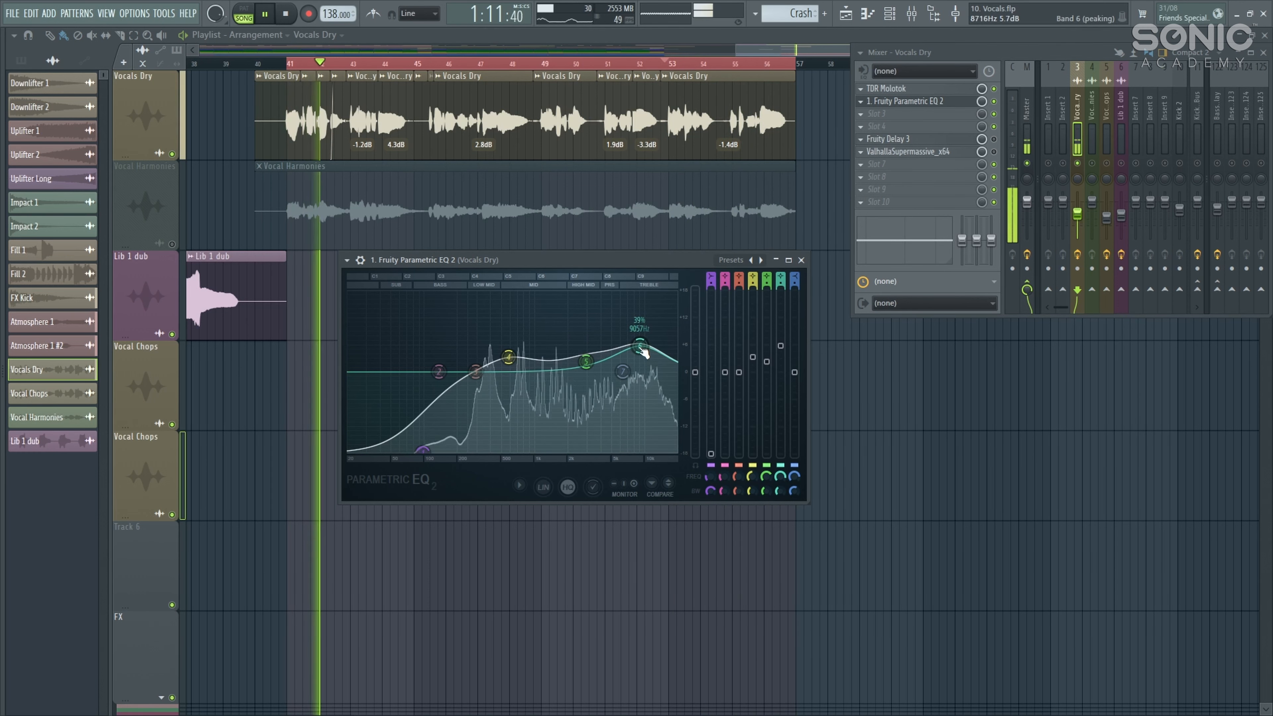
pyautogui.press('space')
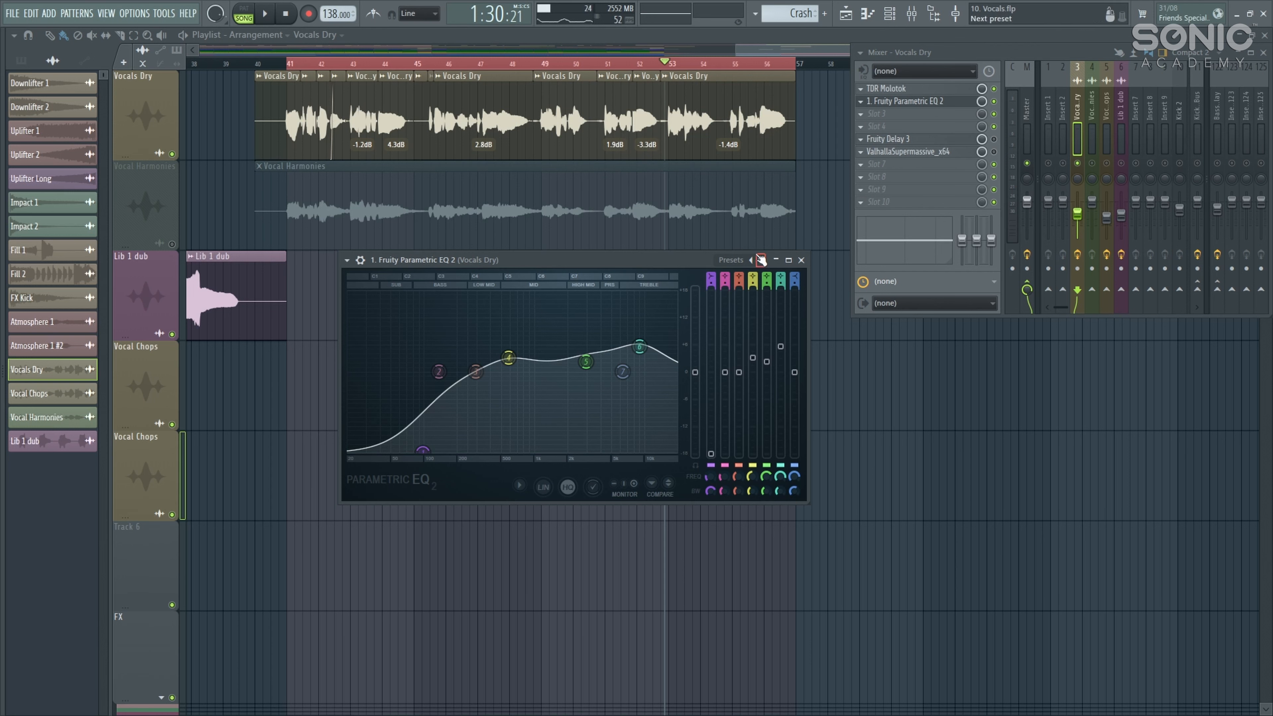
pyautogui.click(802, 260)
# - In the Vocals Dry Fruity Delay 3, pan the delay right, set the feedback filter to HP and reduce the wet output to about half
pyautogui.click(952, 140)
pyautogui.moveTo(486, 217); pyautogui.dragTo(673, 251)
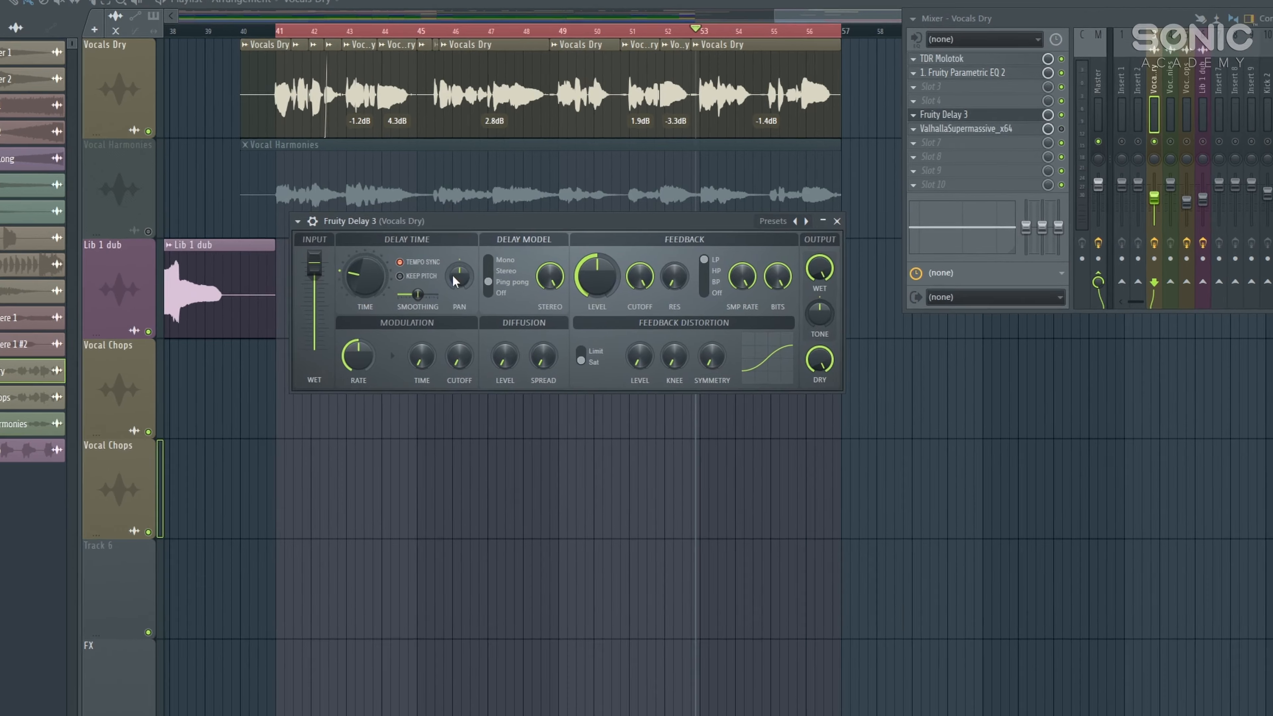
pyautogui.moveTo(454, 276); pyautogui.dragTo(454, 239)
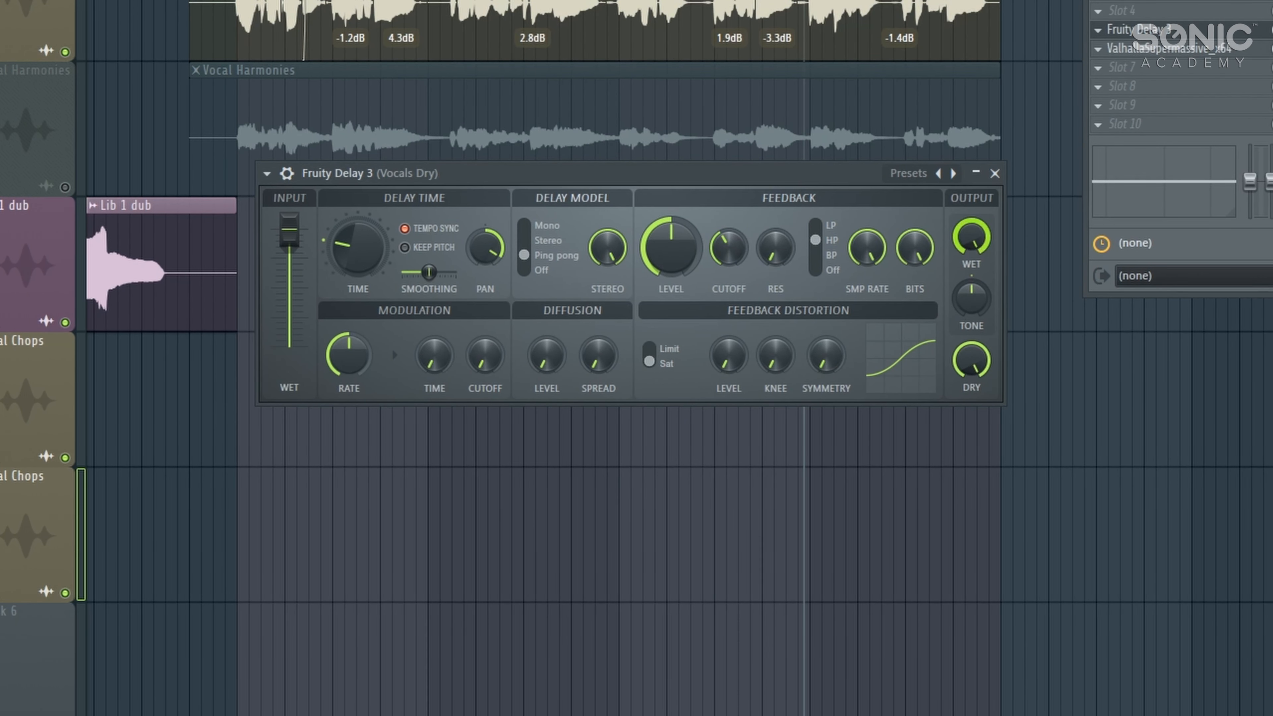
pyautogui.press('space')
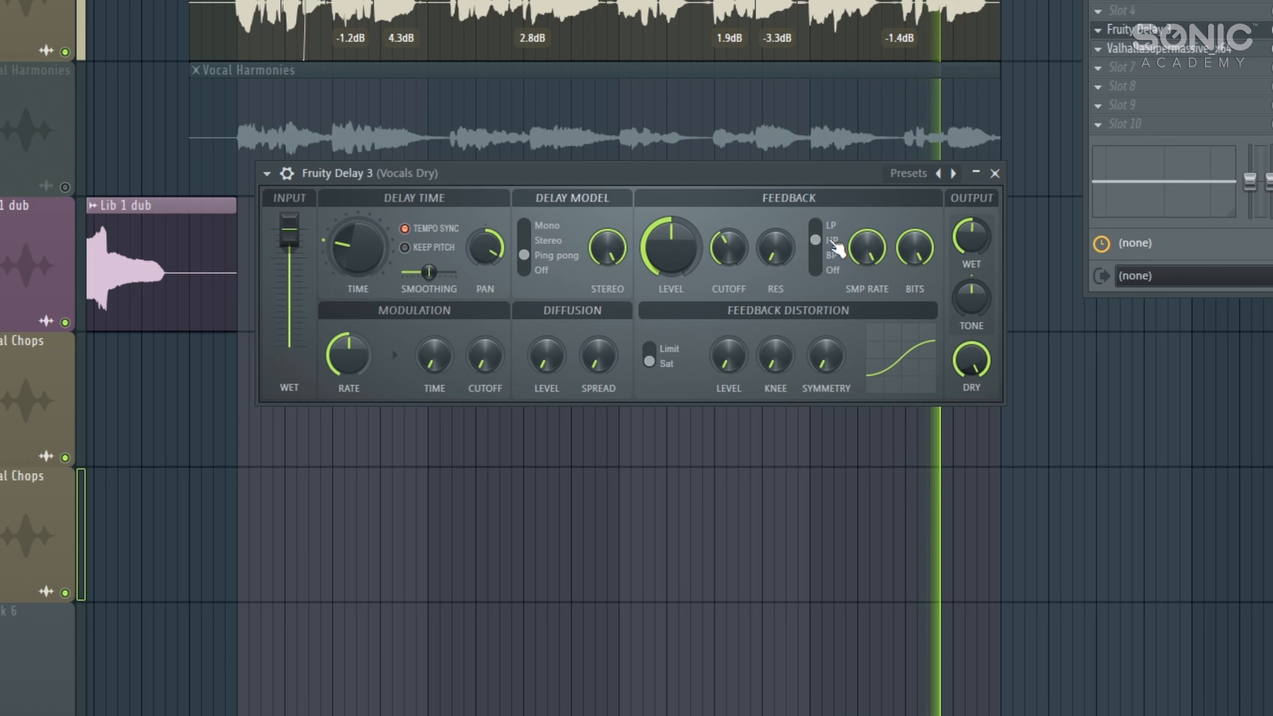
pyautogui.press('space')
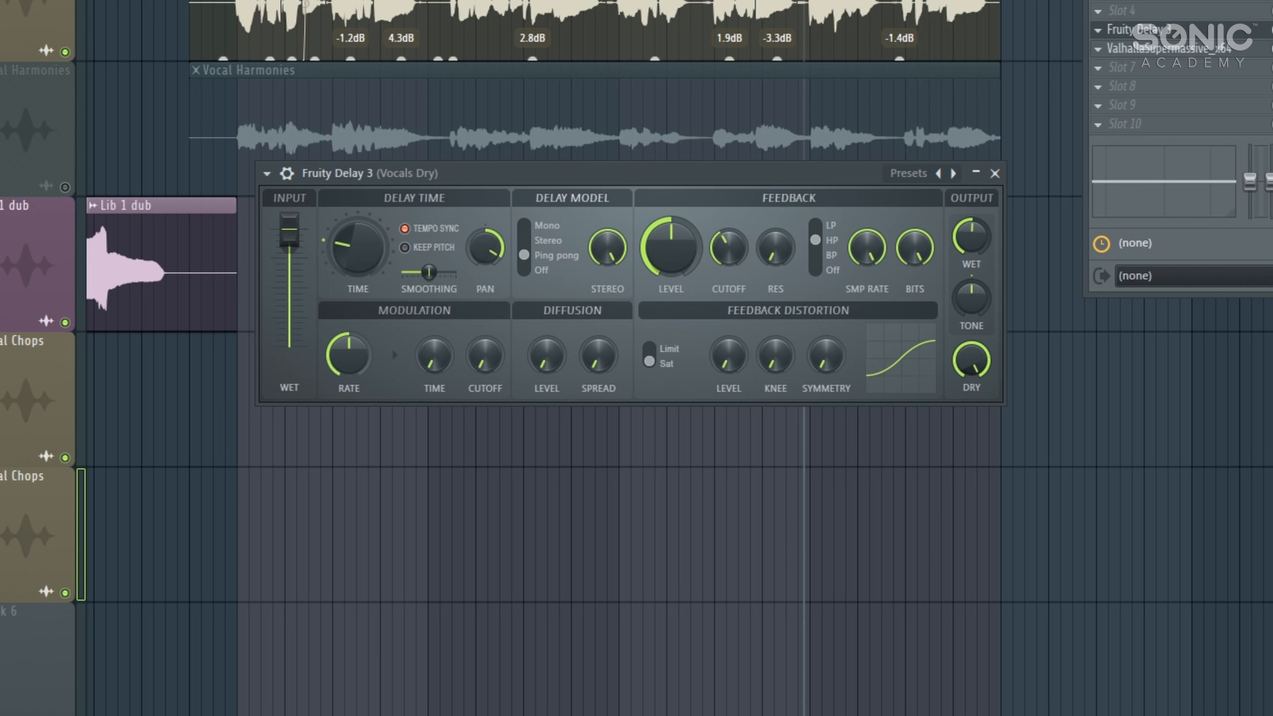
# - Compare dark and bright Tone settings in Fruity Delay 3 during playback, leave Tone turned down below centre, and close the delay
pyautogui.rightClick(972, 304)
pyautogui.click(977, 314)
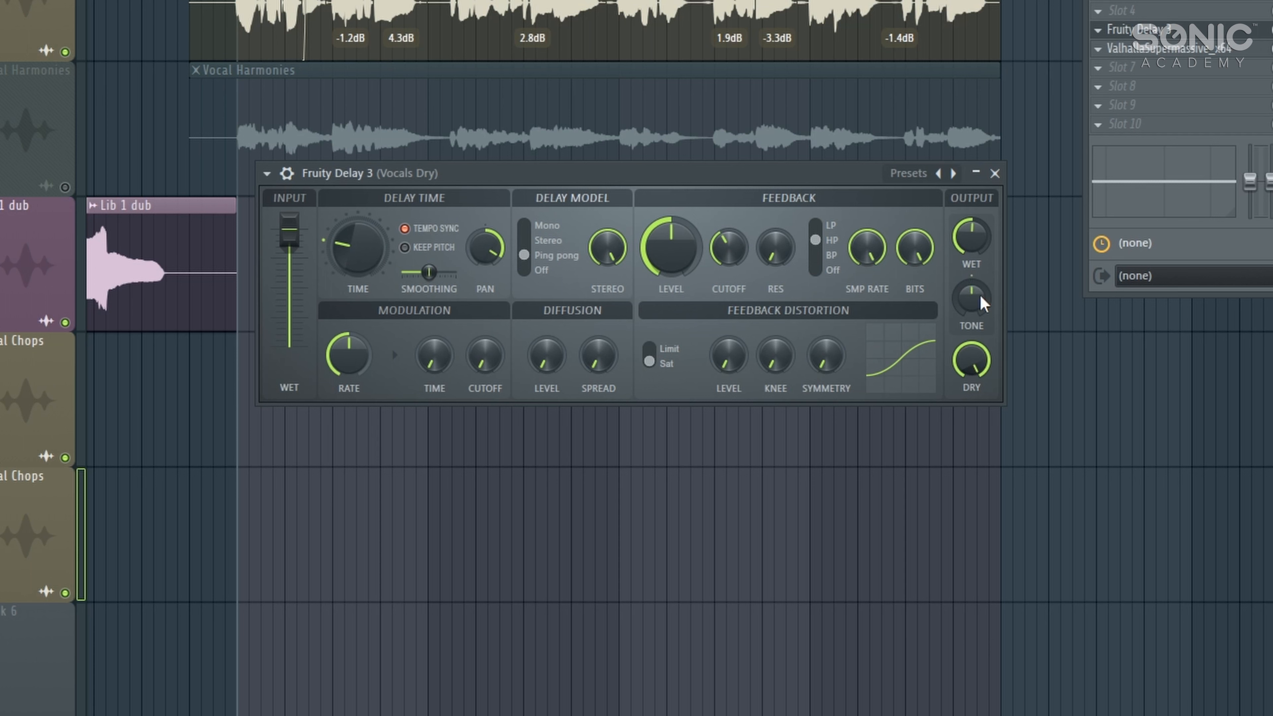
pyautogui.press('space')
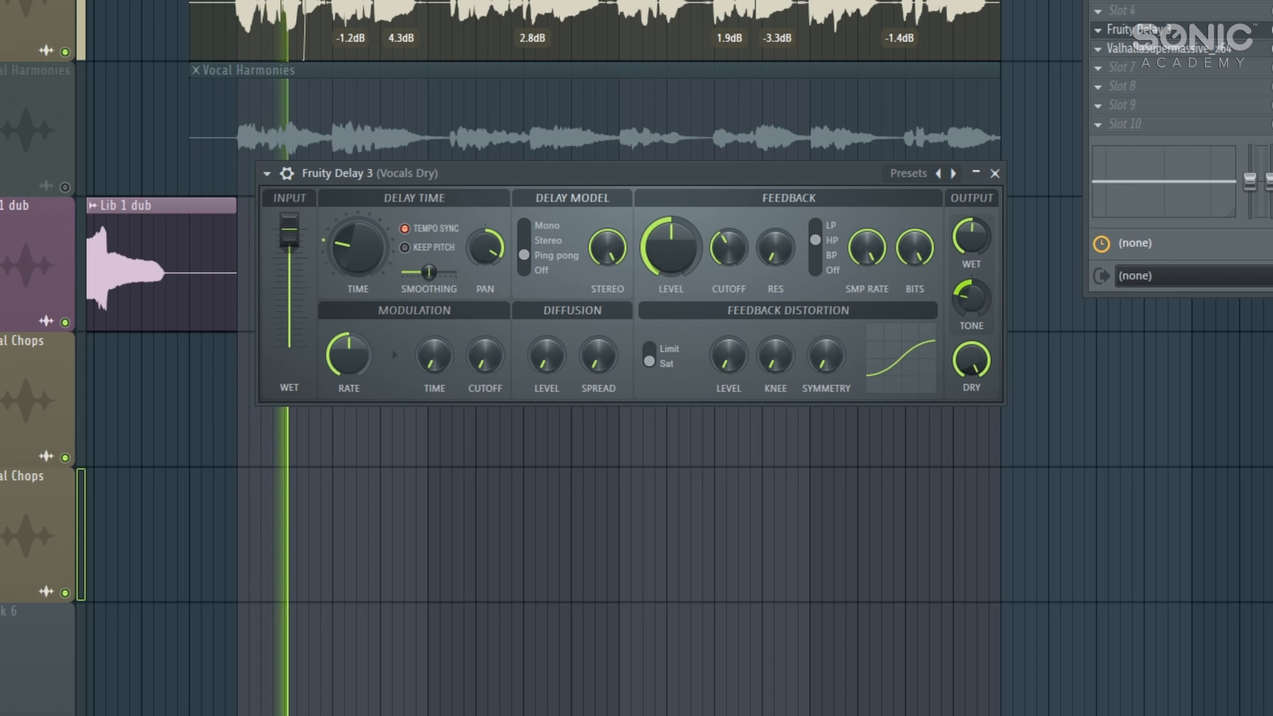
pyautogui.moveTo(980, 295); pyautogui.dragTo(980, 231)
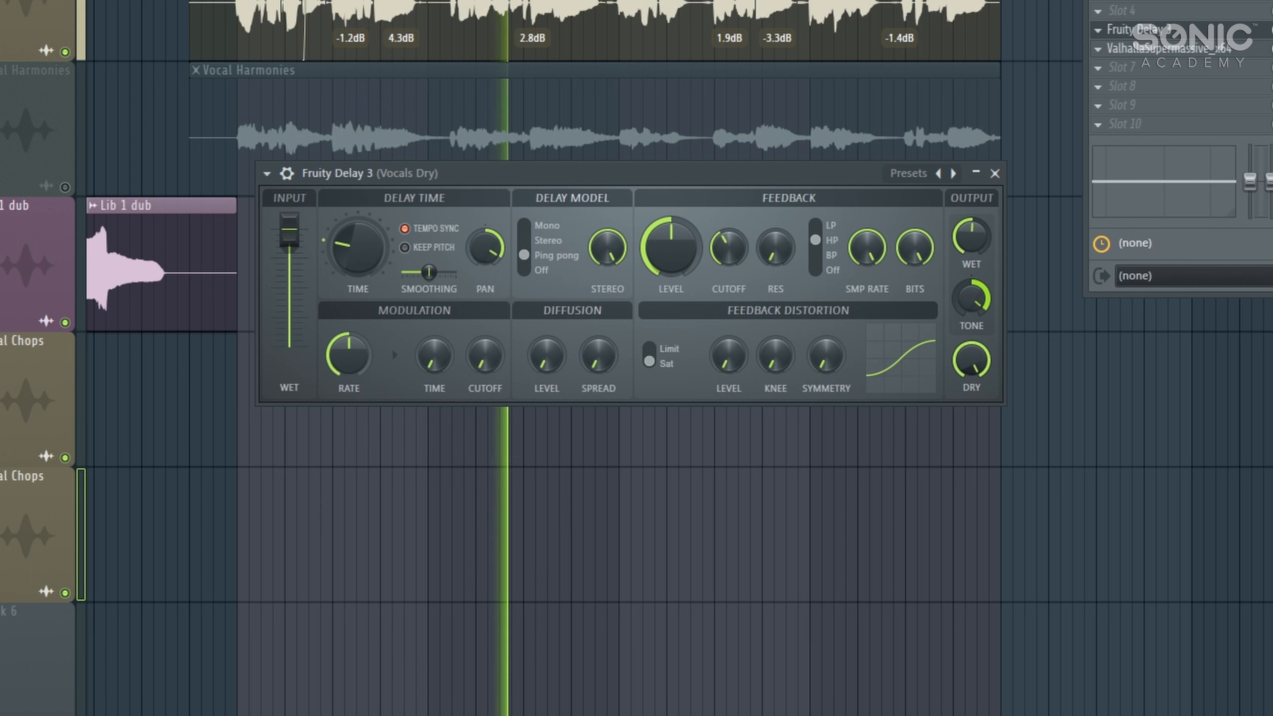
pyautogui.moveTo(973, 298); pyautogui.dragTo(973, 347)
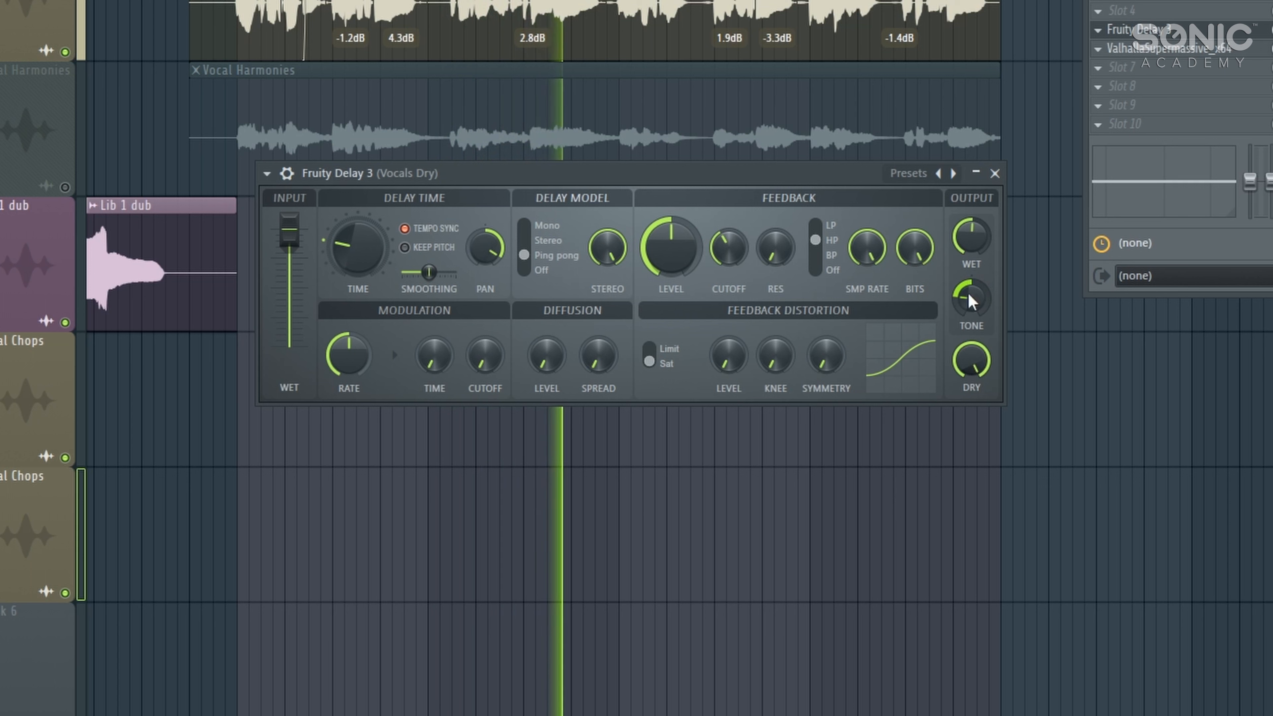
pyautogui.press('space')
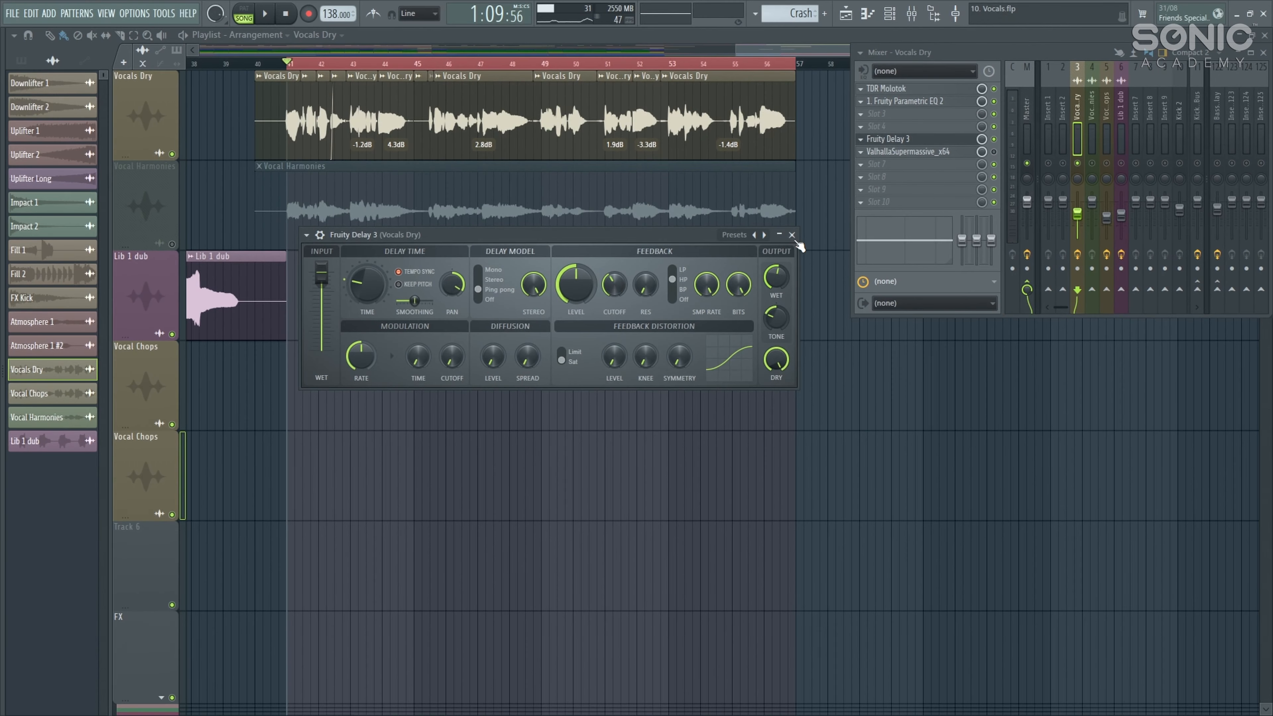
pyautogui.click(792, 234)
# - Review the ValhallaSupermassive Vocal Blur settings on Vocals Dry and play the processed vocal from bar 41
pyautogui.click(952, 154)
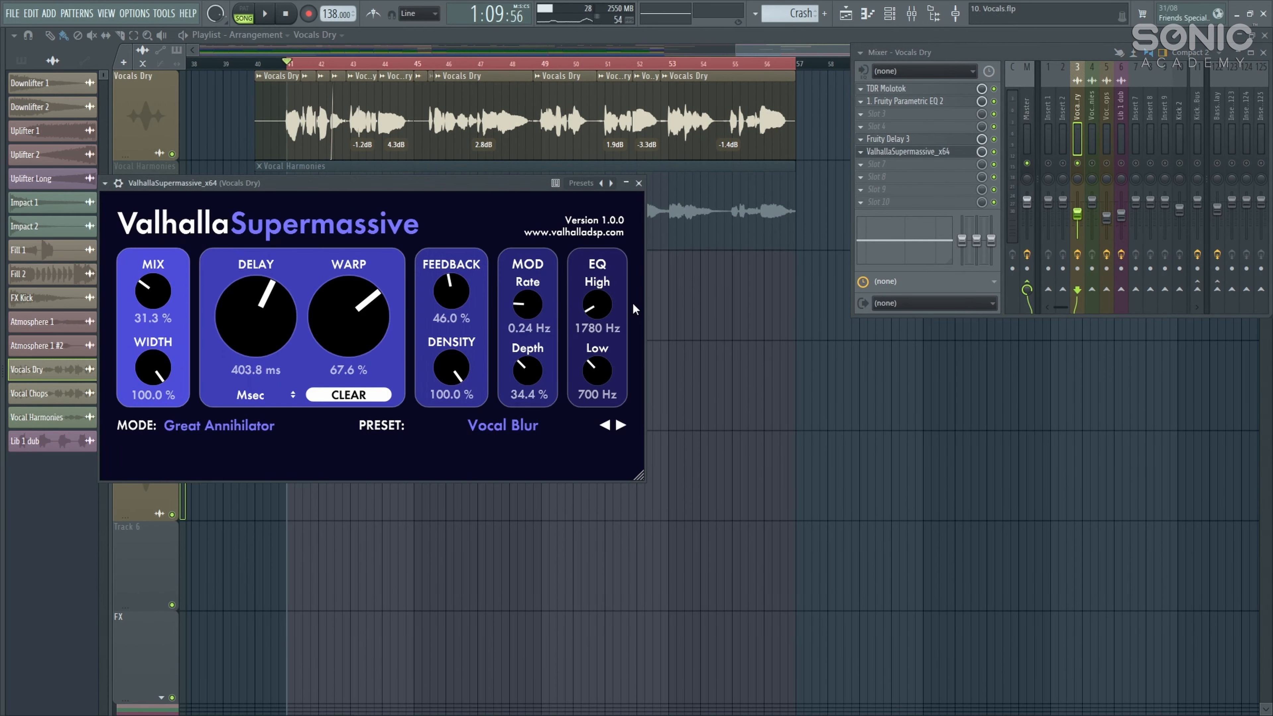
pyautogui.moveTo(481, 189); pyautogui.dragTo(694, 116)
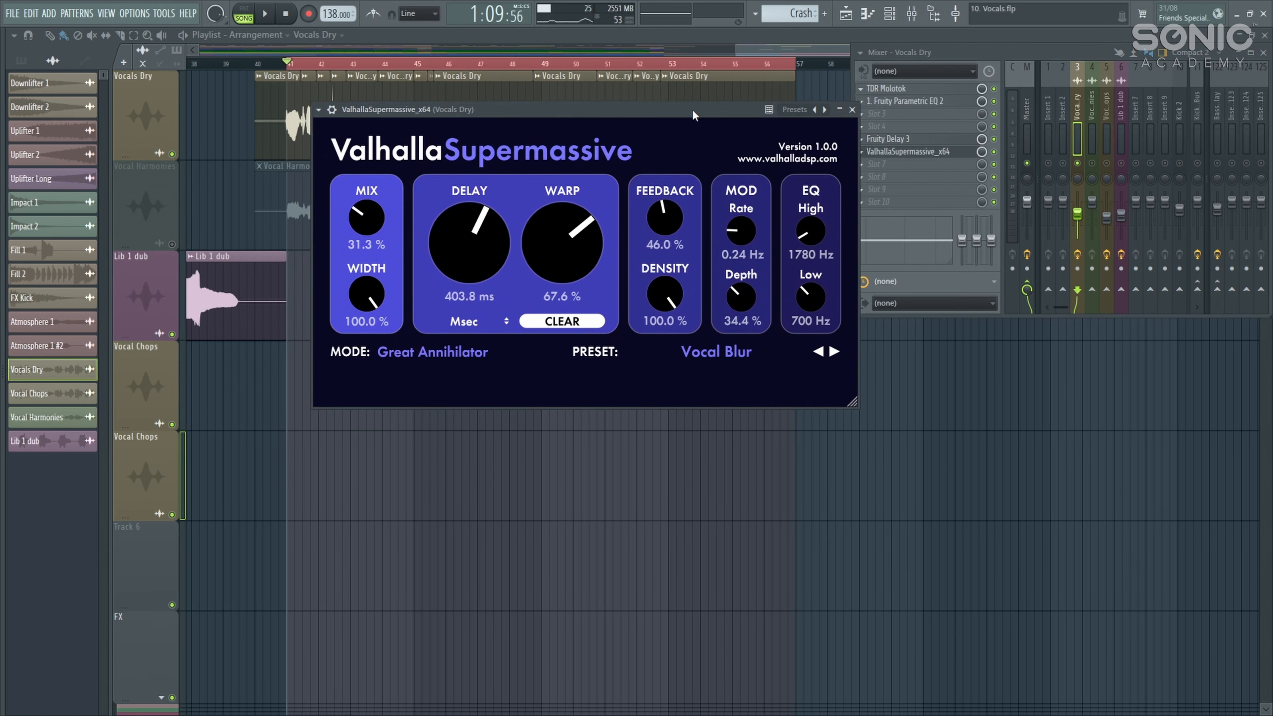
pyautogui.click(853, 110)
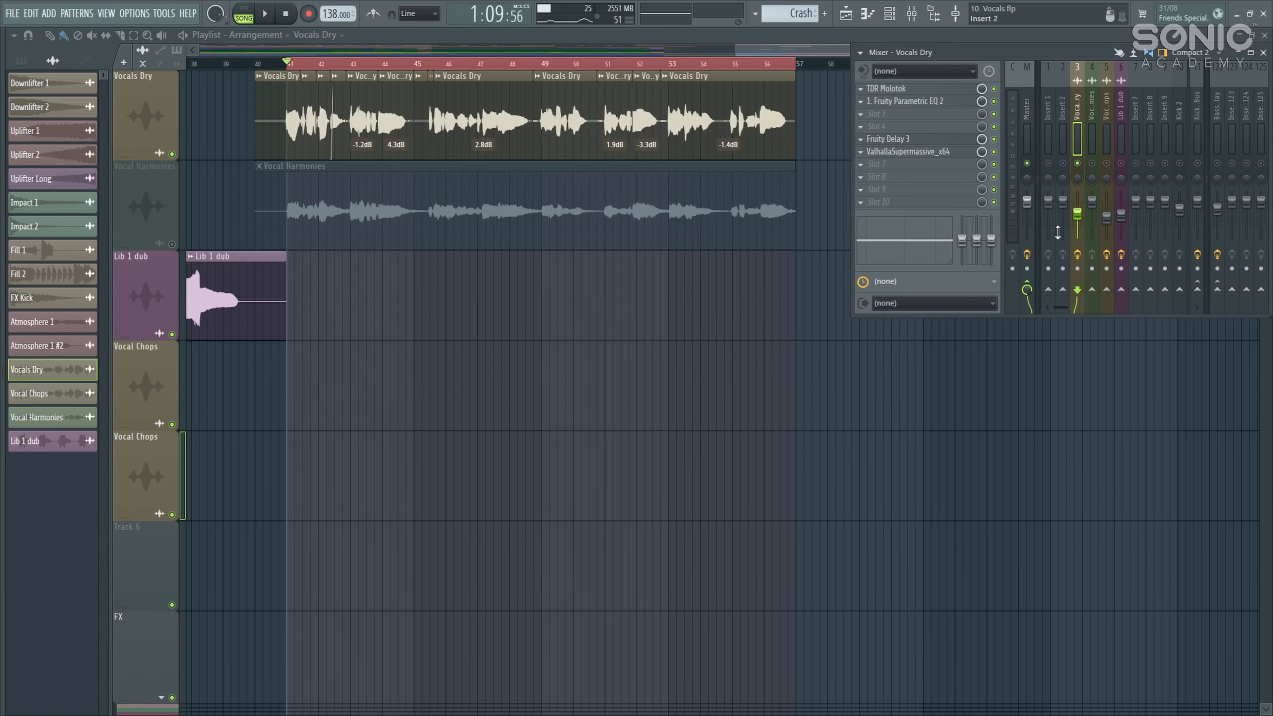
pyautogui.press('space')
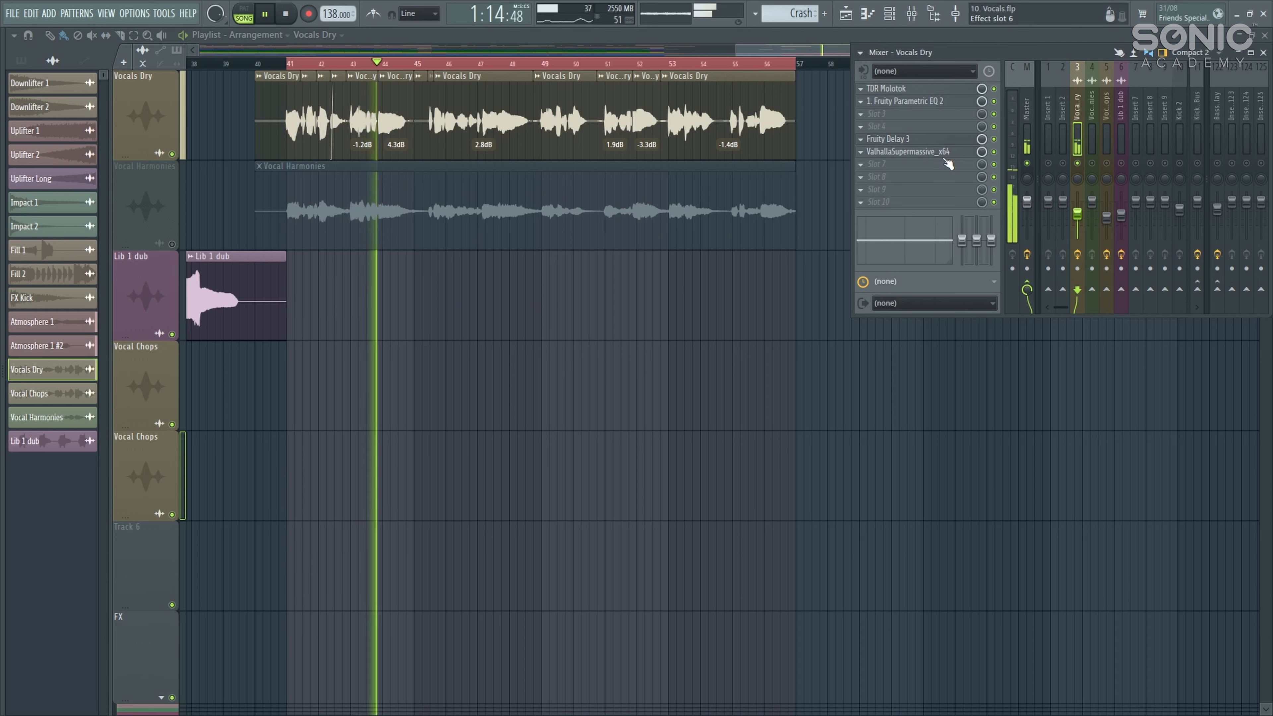
pyautogui.press('space')
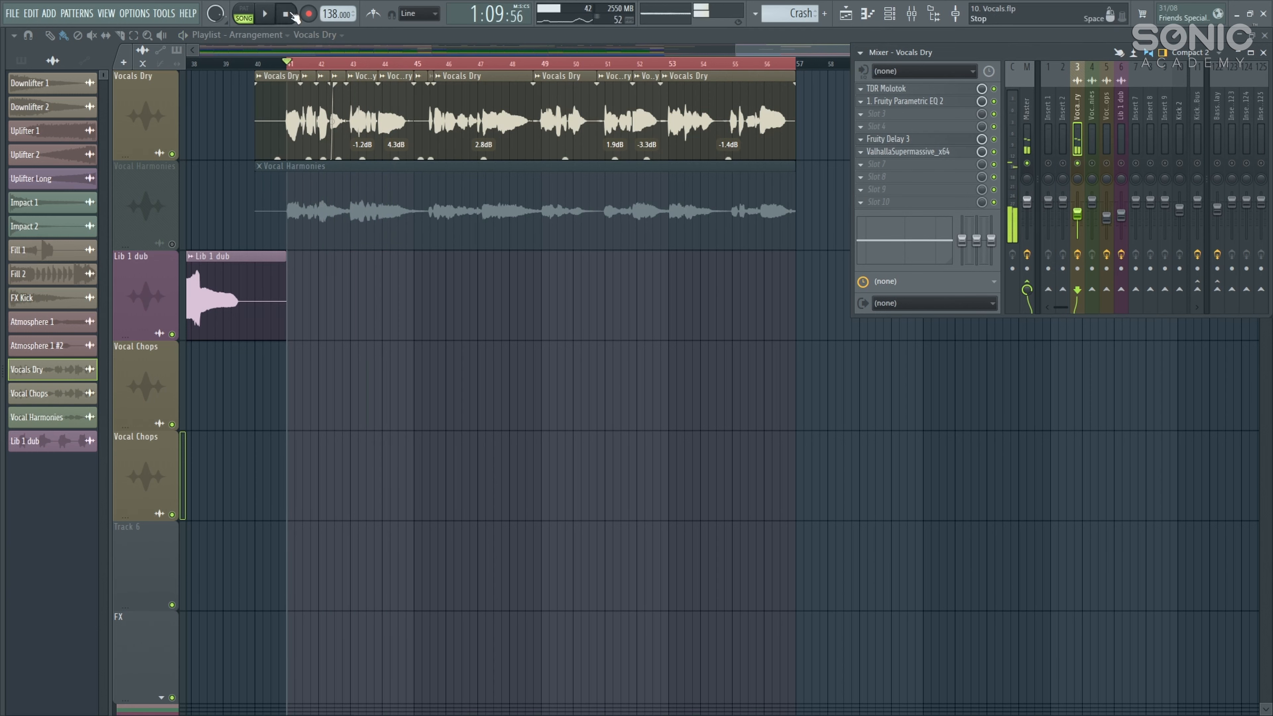
# - Close the mixer, expand the Plucks, Pads and FX track groups in the playlist, and play the arrangement from bar 41
pyautogui.rightClick(1086, 168)
pyautogui.press('F9')
pyautogui.scroll(-3, 885, 373)
pyautogui.scroll(-3, 918, 370)
pyautogui.moveTo(968, 325); pyautogui.dragTo(724, 314)
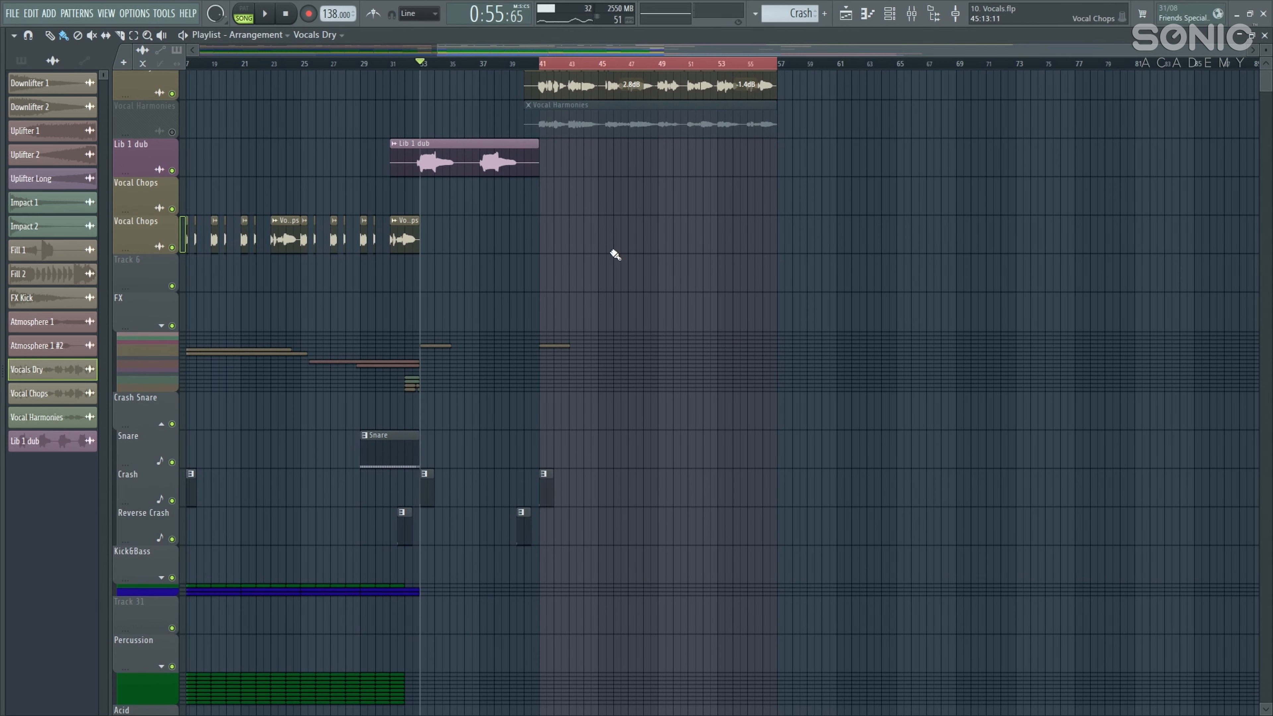
pyautogui.scroll(-10, 683, 279)
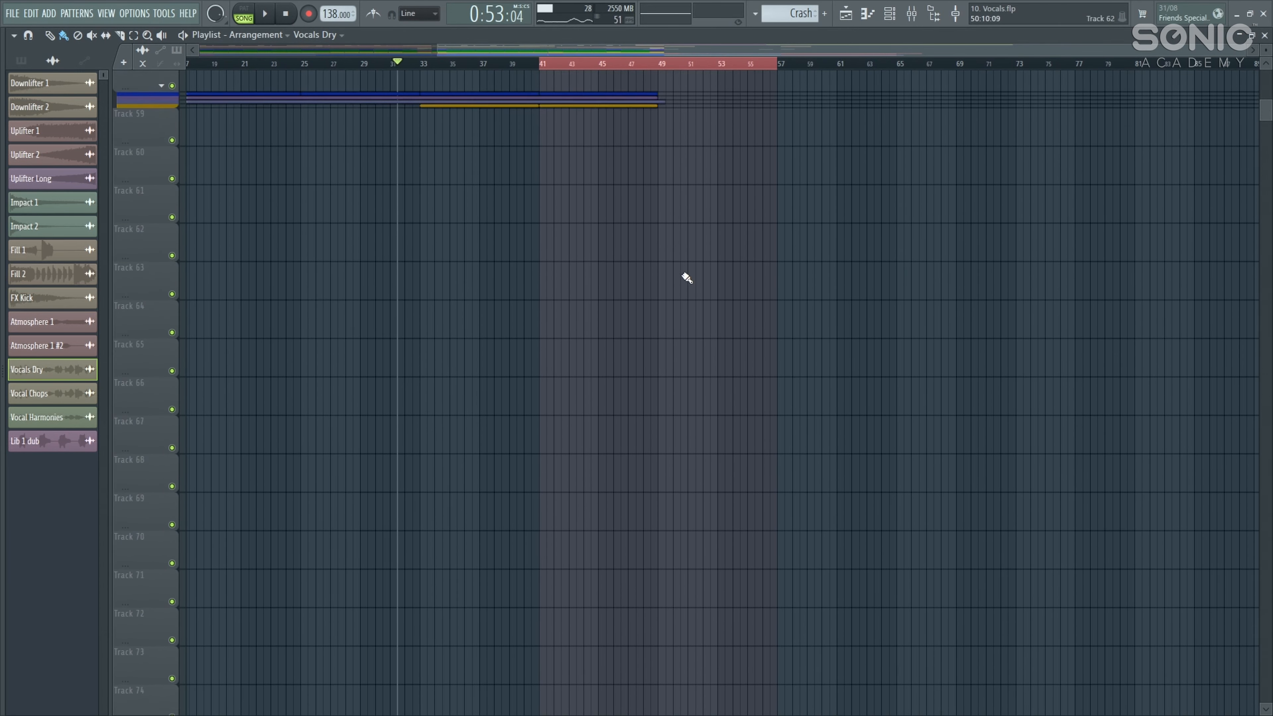
pyautogui.click(169, 269)
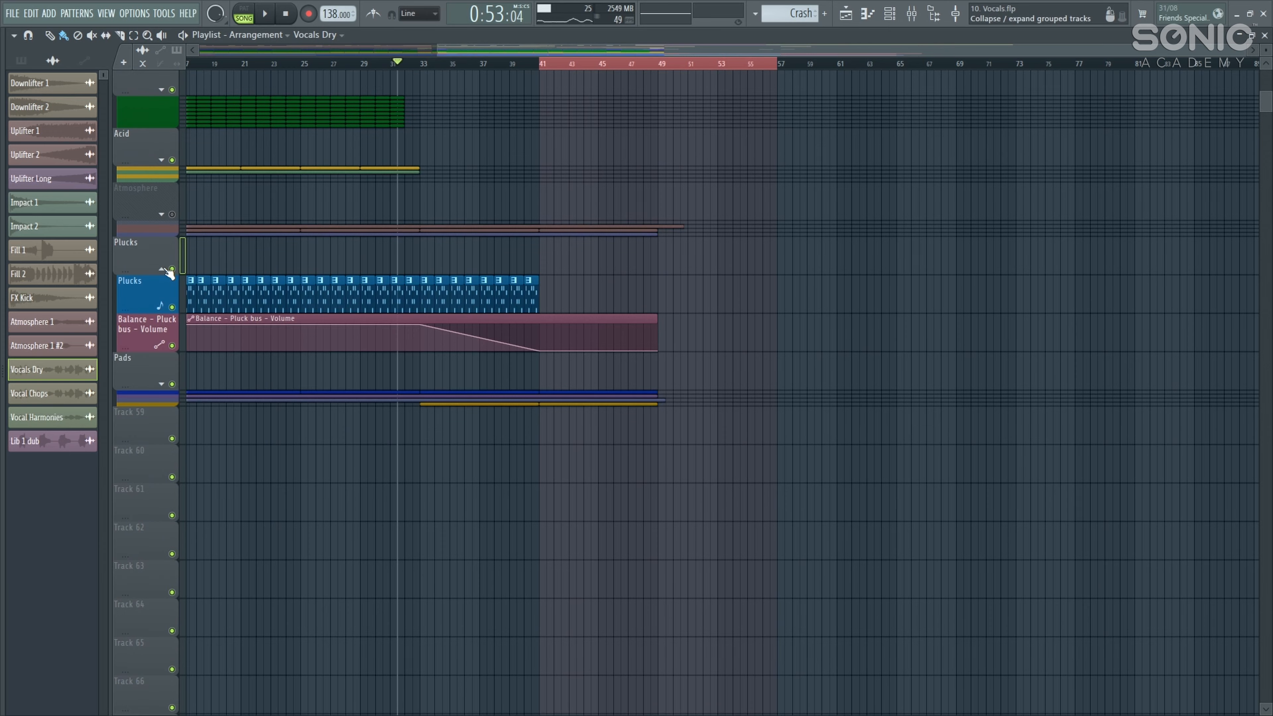
pyautogui.click(168, 388)
pyautogui.scroll(10, 534, 313)
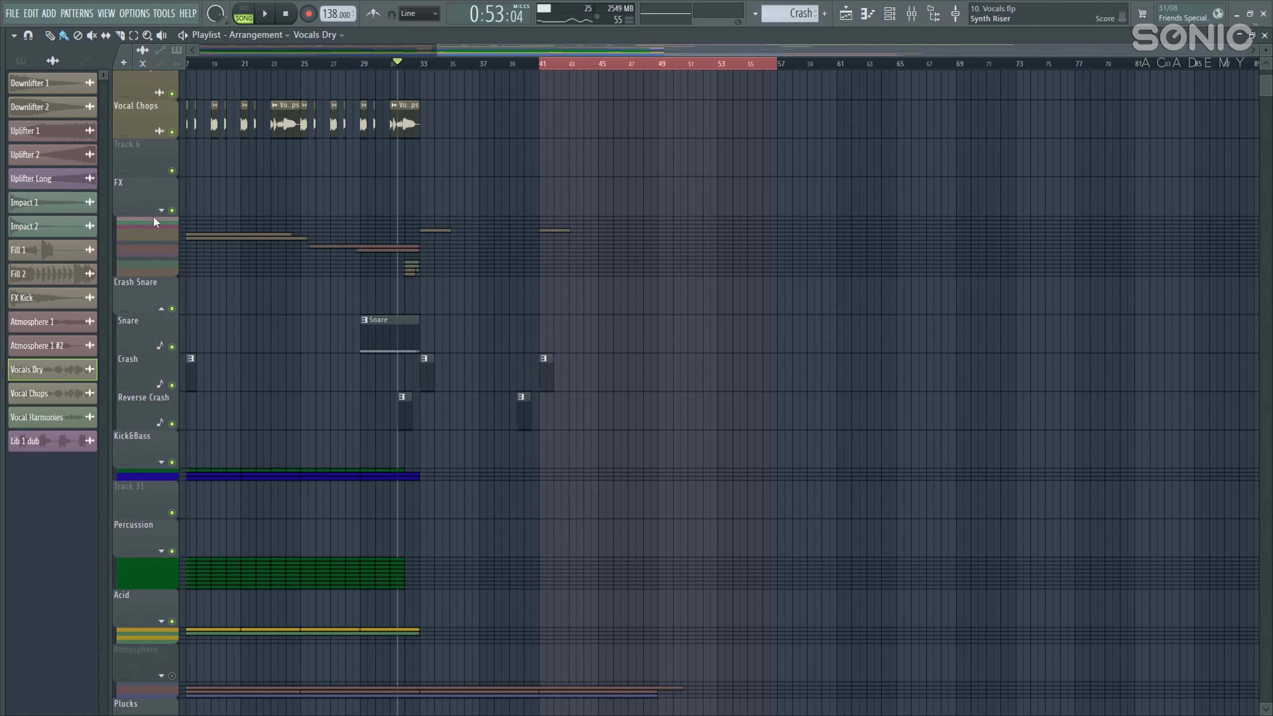
pyautogui.click(160, 211)
pyautogui.scroll(5, 540, 307)
pyautogui.press('space')
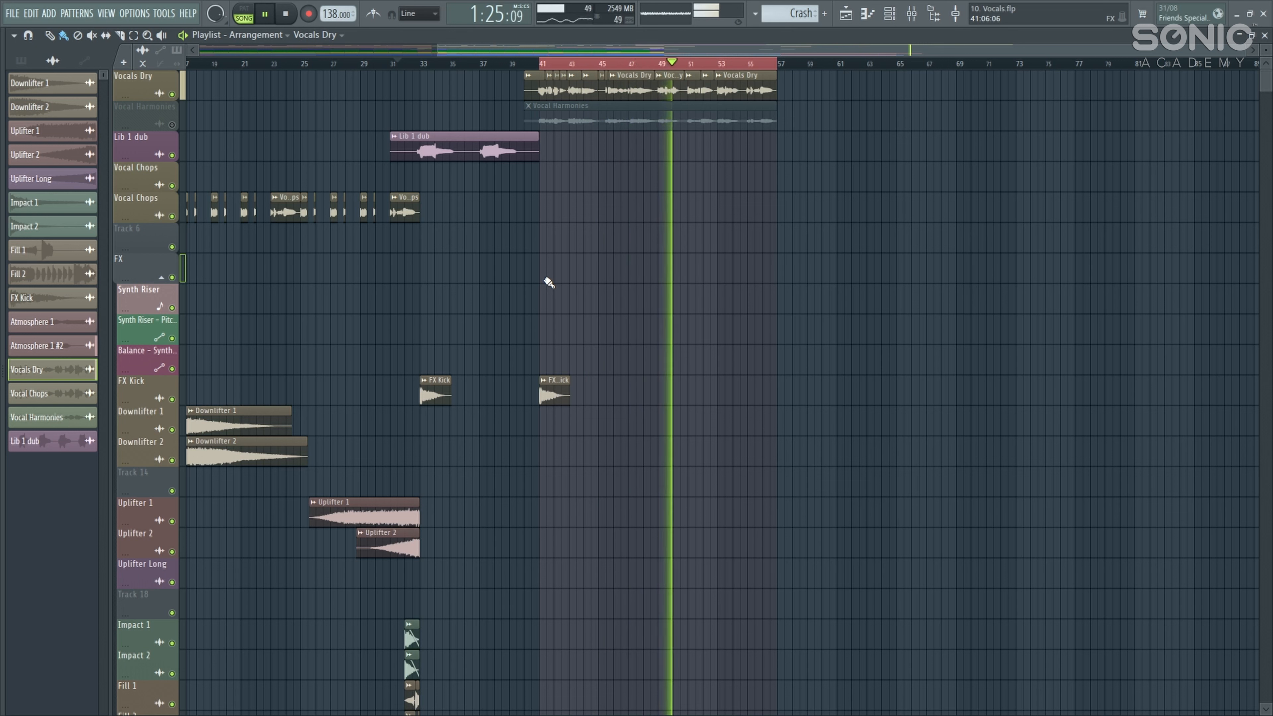
pyautogui.press('space')
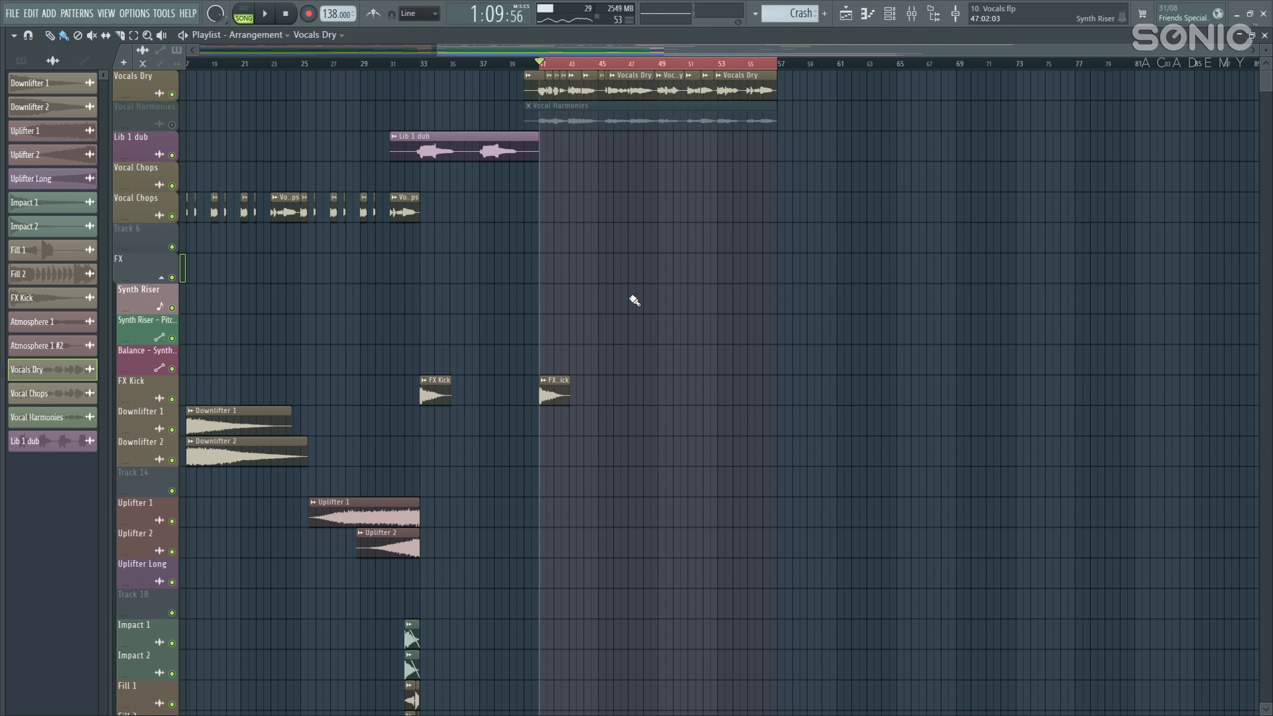
# - Select all Vocals Dry slices from before bar 41 up to bar 57
pyautogui.scroll(3, 666, 160)
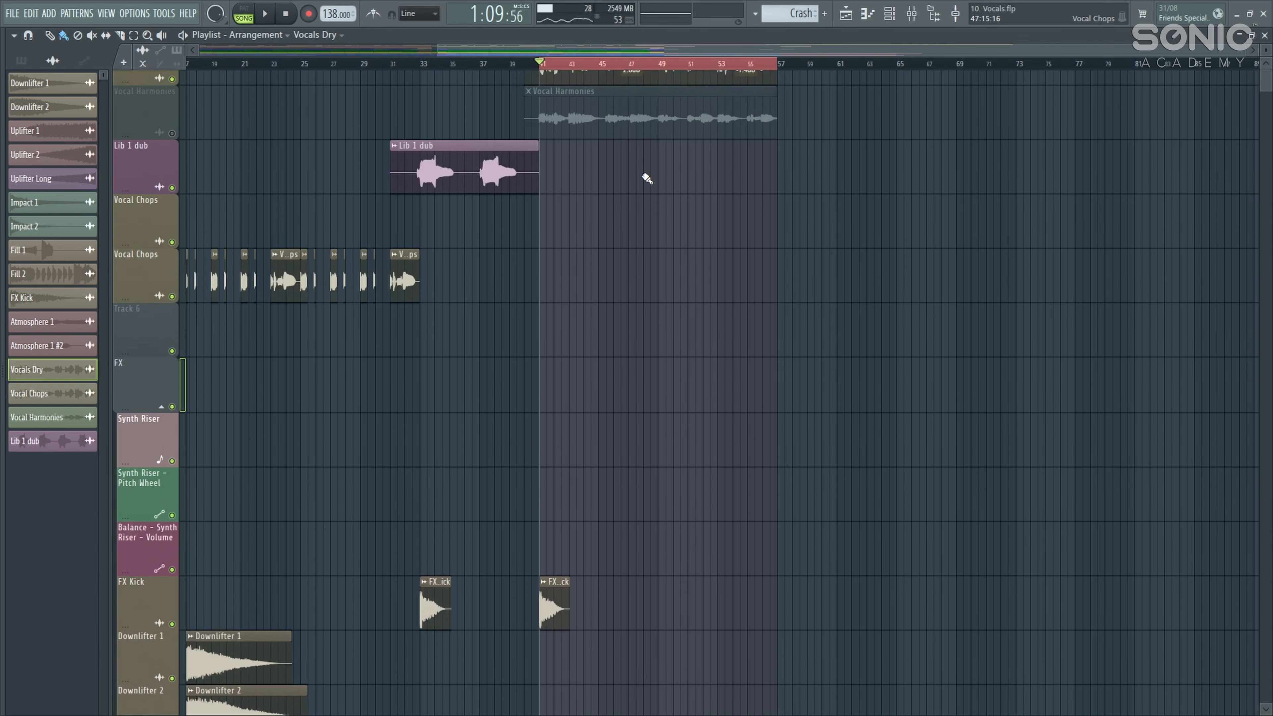
pyautogui.scroll(5, 647, 180)
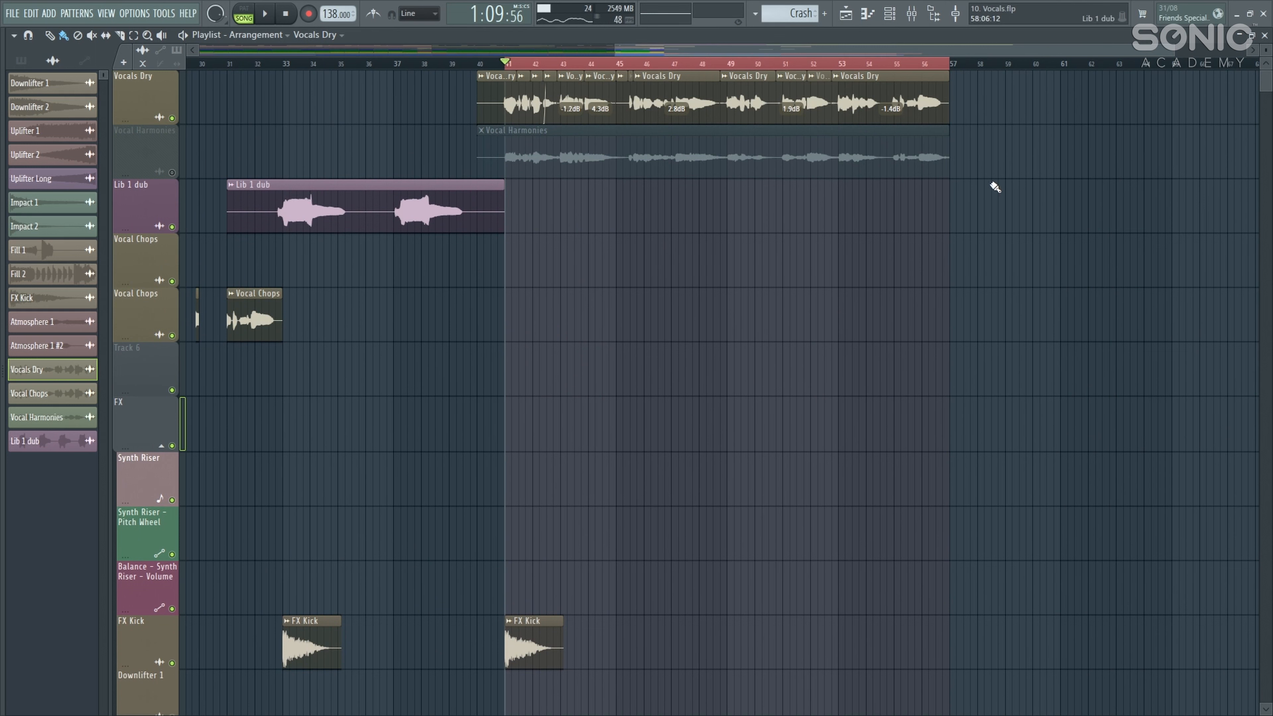
pyautogui.moveTo(459, 101); pyautogui.dragTo(1020, 111)
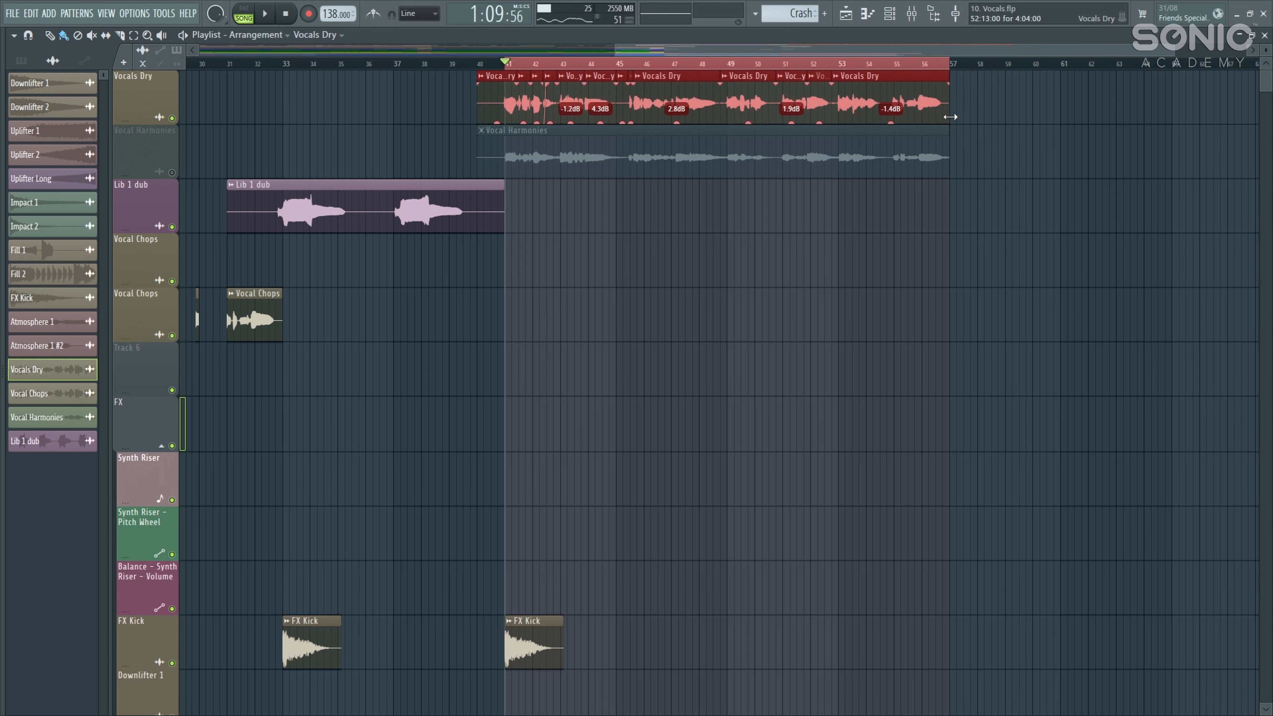
pyautogui.scroll(-3, 858, 193)
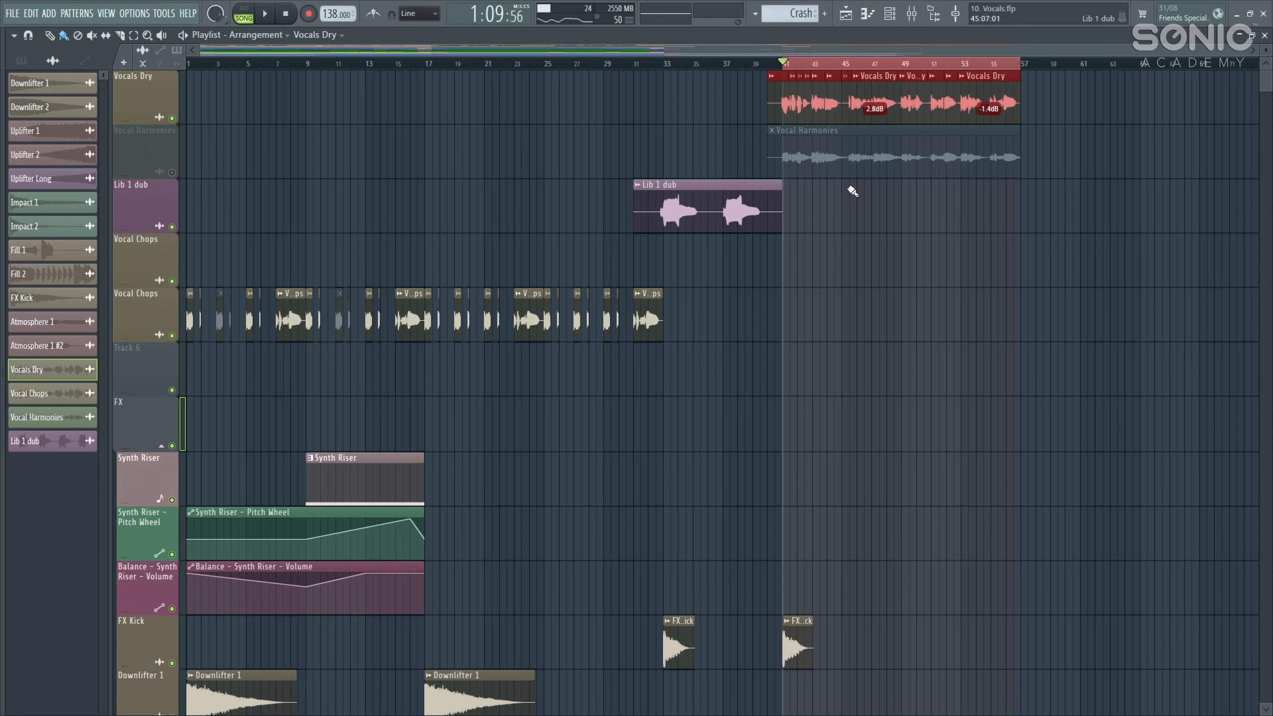
pyautogui.scroll(-5, 853, 191)
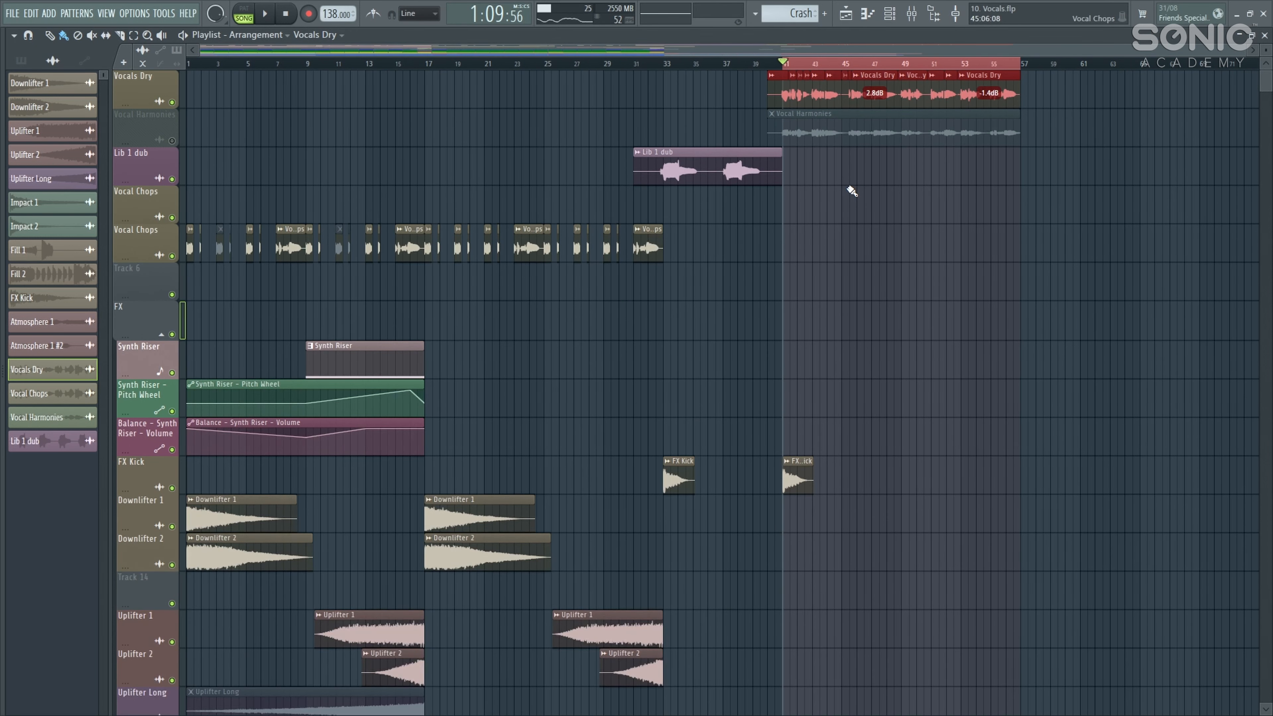